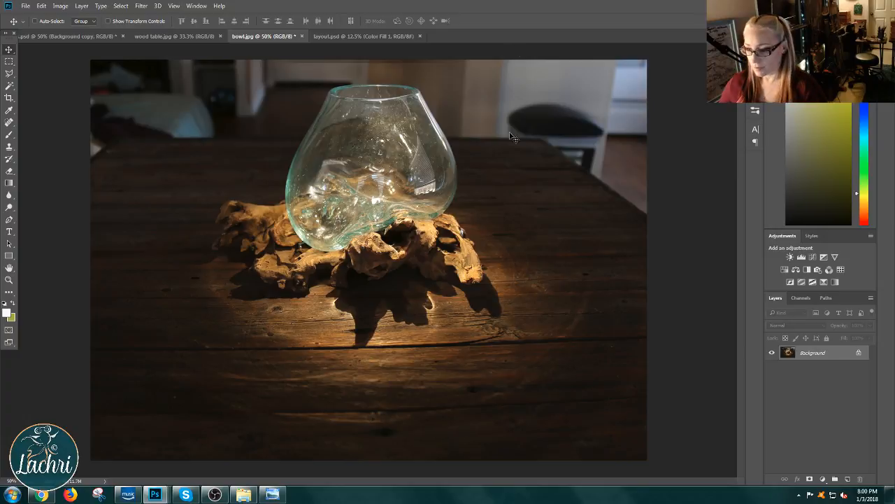
Step: Check the live event's streaming status on YouTube in Chrome, and switch back to bowl.jpg in Photoshop
click(35, 497)
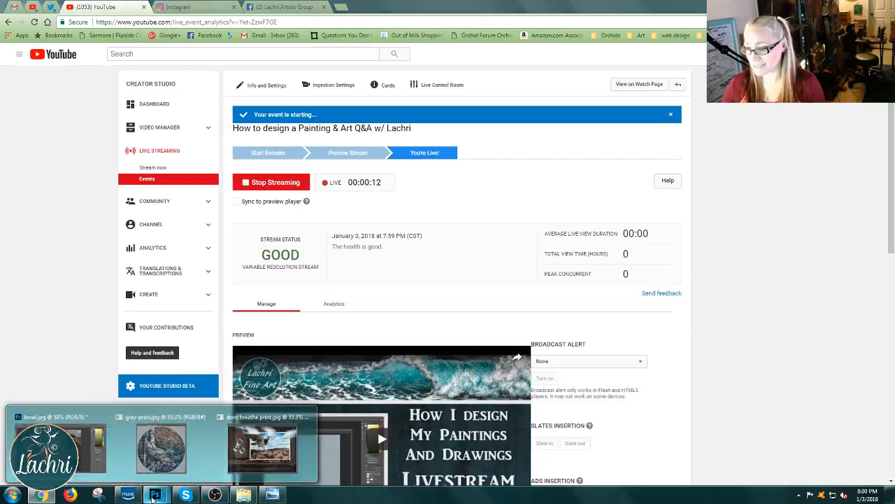
click(77, 443)
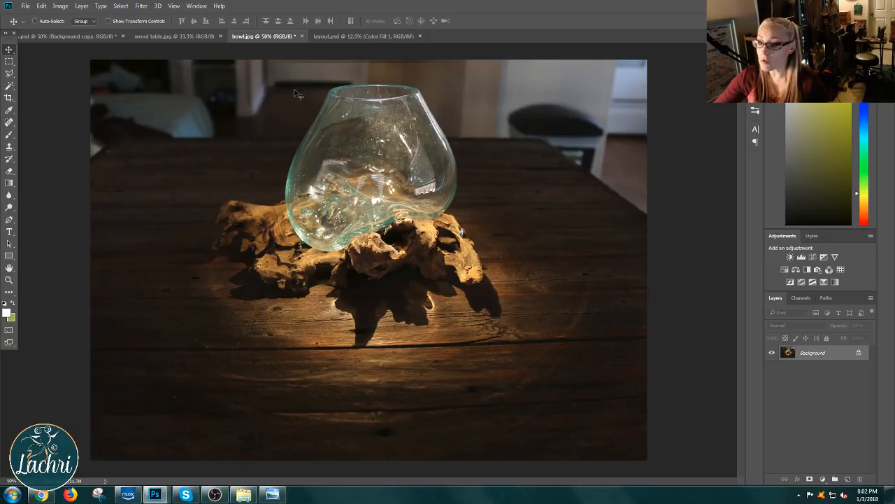
Step: Compare the four owl design variants in all-4.jpg with the painting in grey-print.jpg, and minimize their window
mouse_move(249, 498)
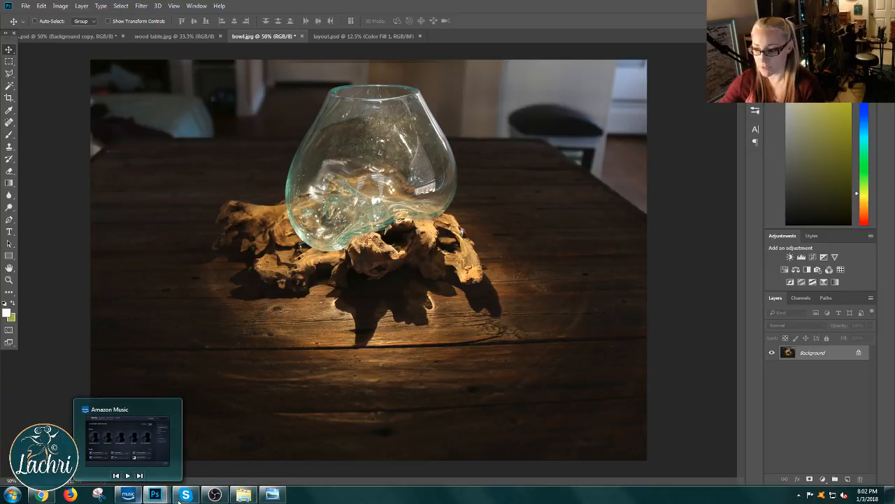
mouse_move(155, 497)
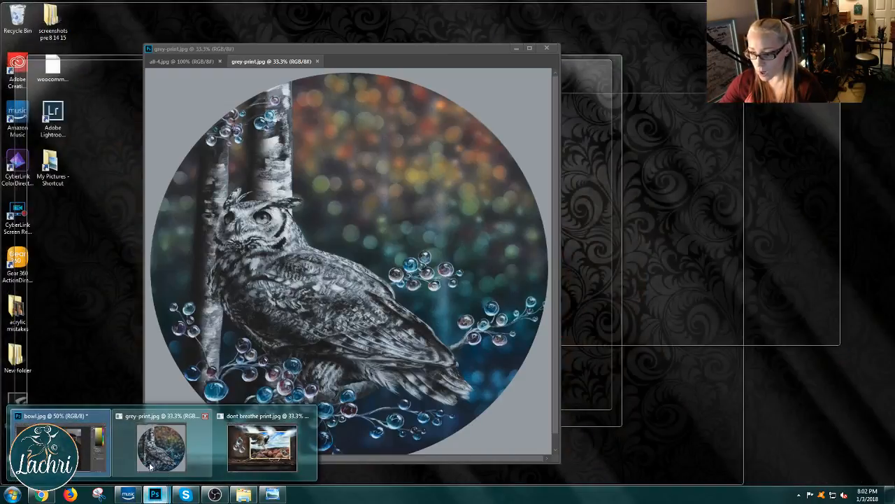
click(150, 467)
click(180, 61)
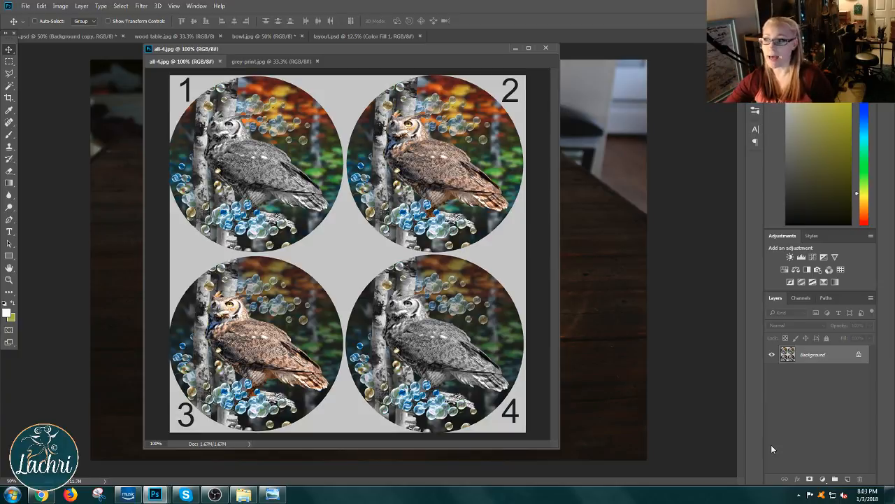
click(292, 64)
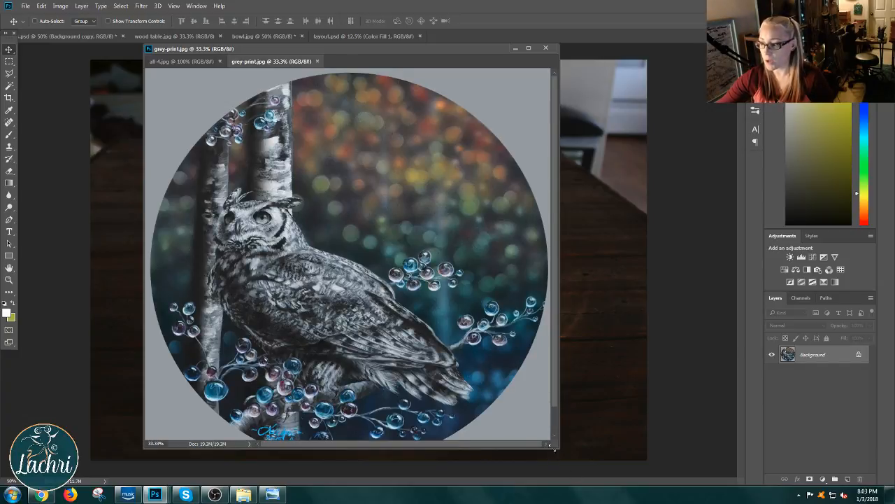
drag(553, 448, 550, 474)
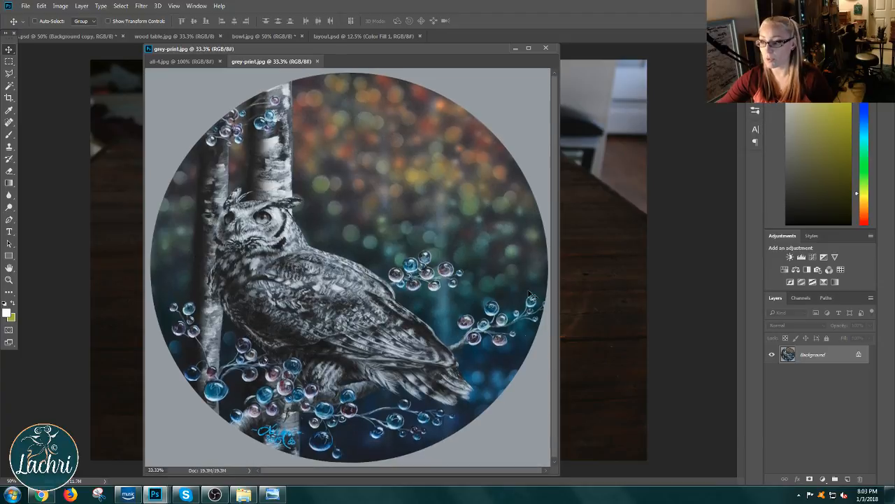
mouse_move(436, 51)
mouse_down()
mouse_move(435, 35)
mouse_move(436, 49)
mouse_up()
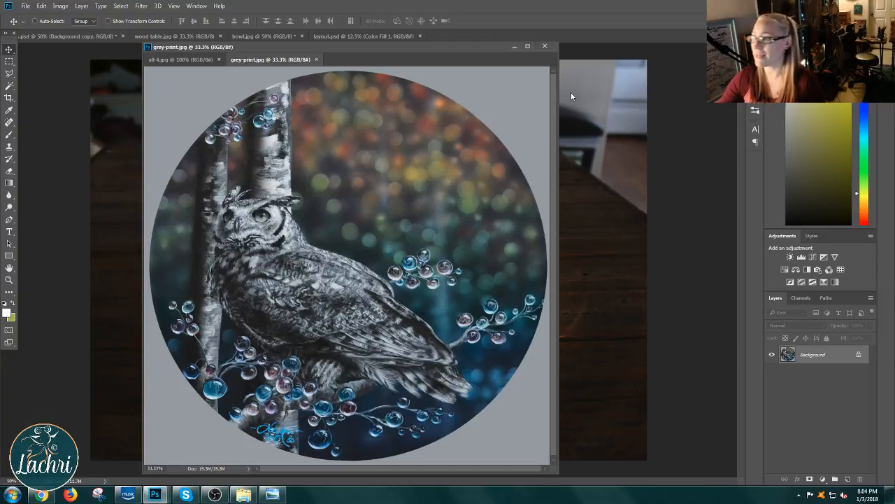
click(515, 47)
Step: Bring up the floating painting window, show the 2 copy.psd layout and briefly toggle the blackline layer's visibility
mouse_move(155, 494)
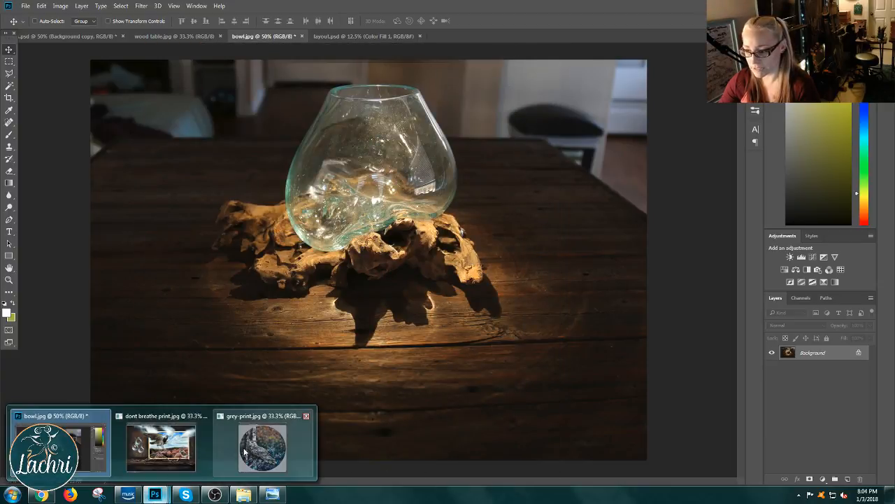
click(161, 448)
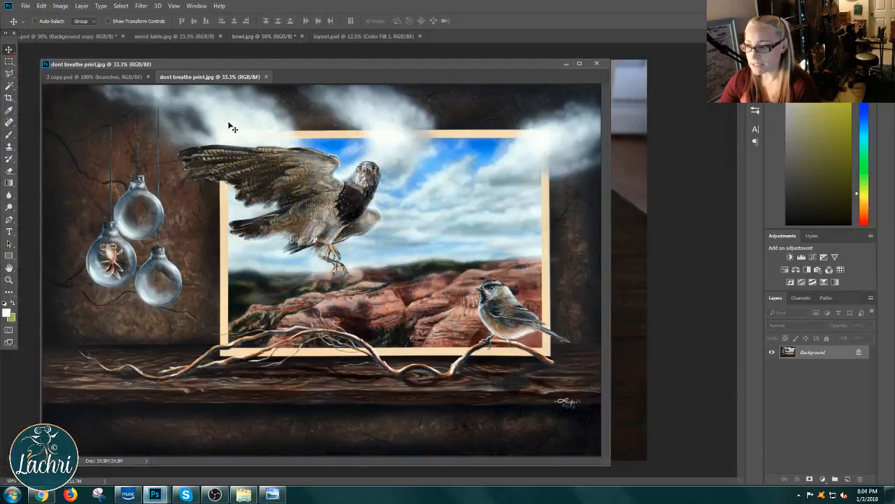
click(128, 77)
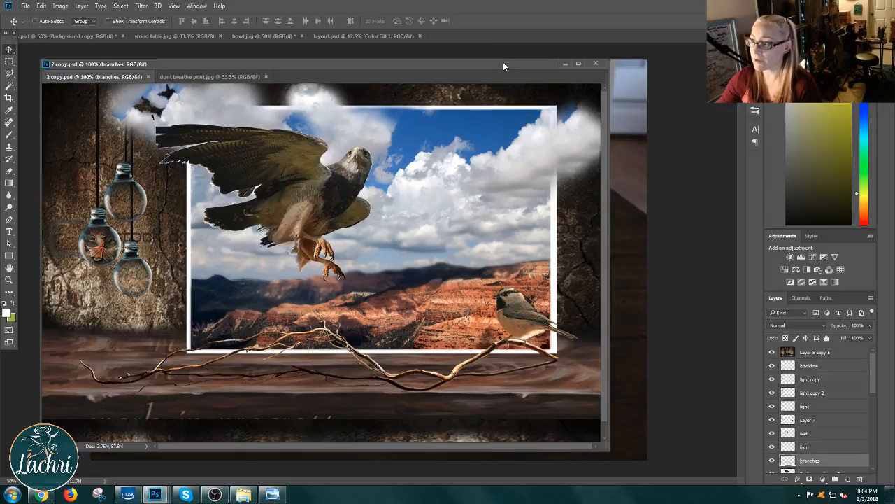
drag(503, 61, 538, 53)
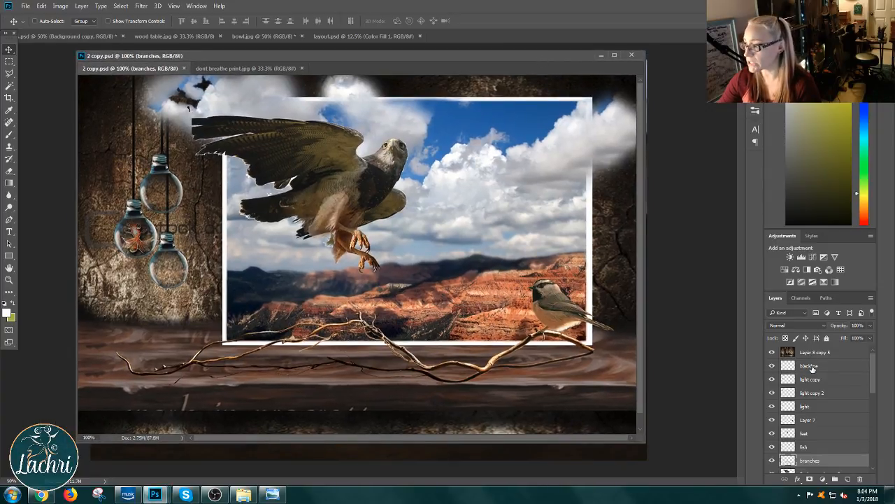
mouse_move(773, 365)
mouse_down()
mouse_move(773, 459)
mouse_move(772, 365)
mouse_up()
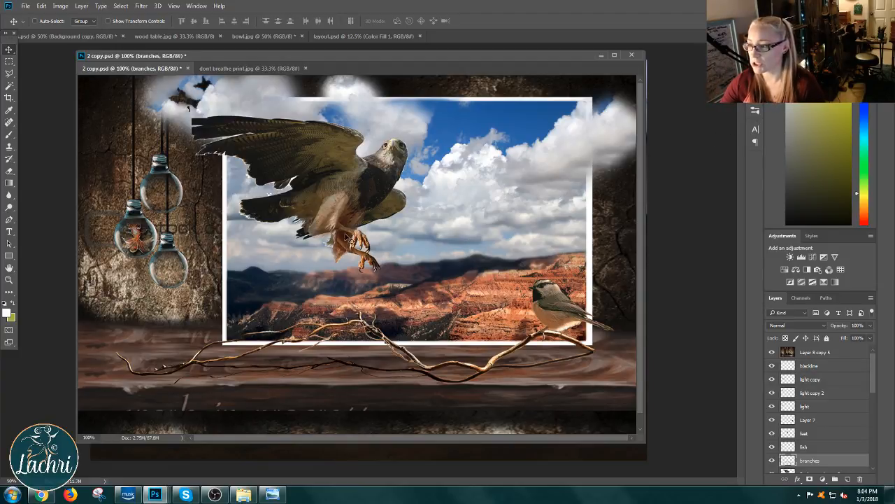
Step: Pick the feet layer in 2 copy.psd and try shifting the hawk's feet to demonstrate that they move separately
right_click(355, 235)
click(367, 239)
drag(364, 240, 363, 268)
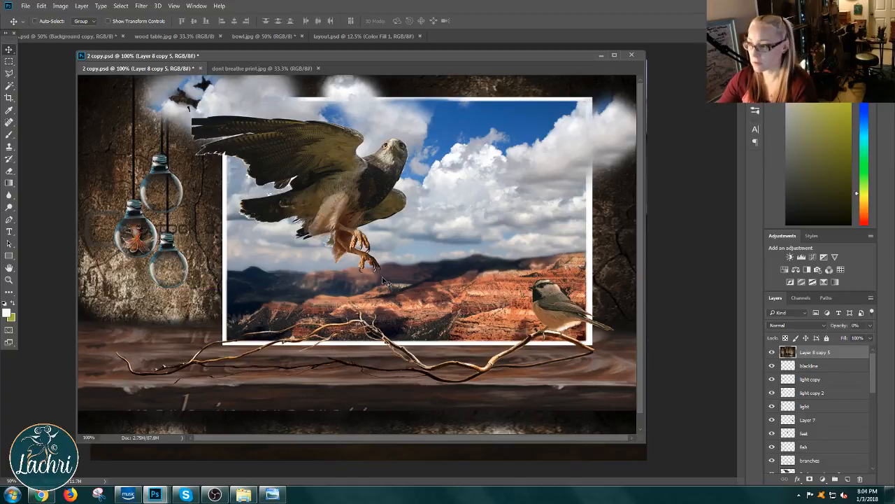
right_click(363, 240)
click(384, 252)
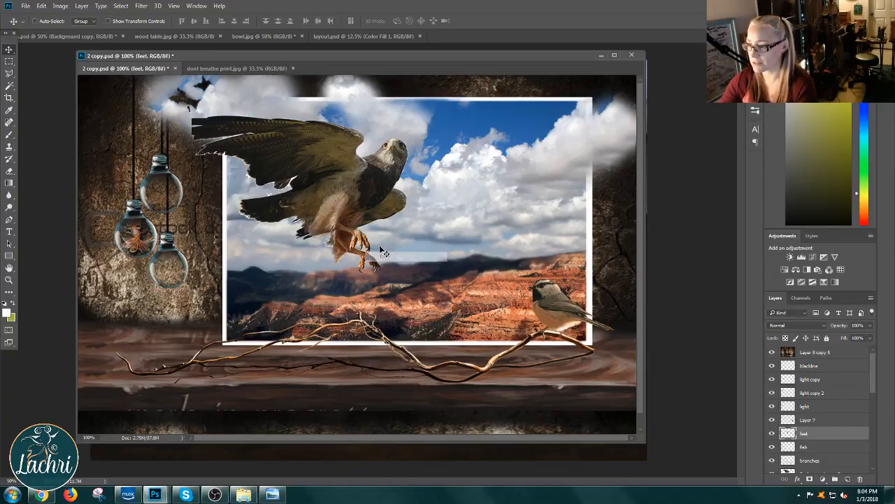
drag(384, 252, 406, 228)
drag(512, 258, 460, 257)
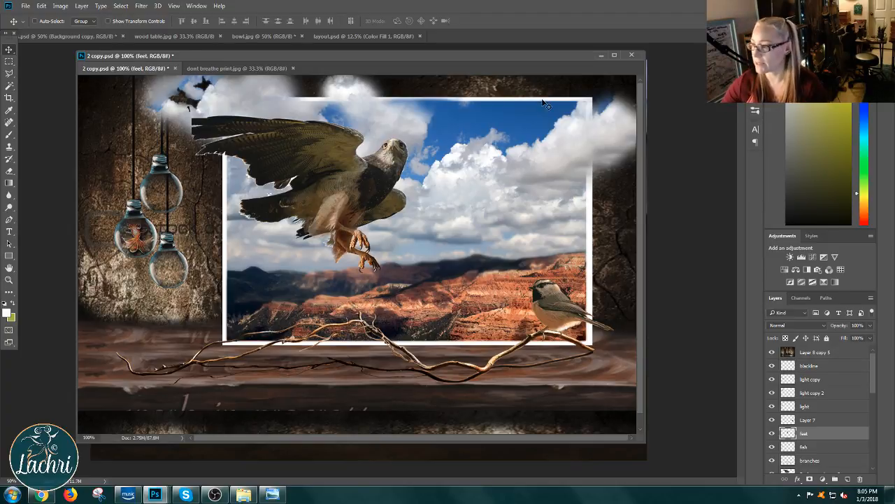
Step: Pick Layer 7 in 2 copy.psd and try moving the small perched bird to demonstrate repositioning it
right_click(568, 308)
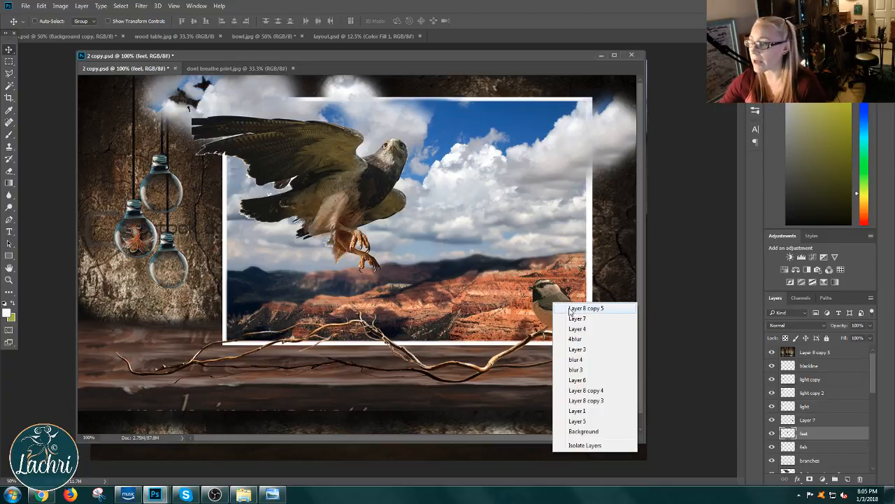
click(581, 310)
drag(580, 311, 530, 316)
right_click(551, 309)
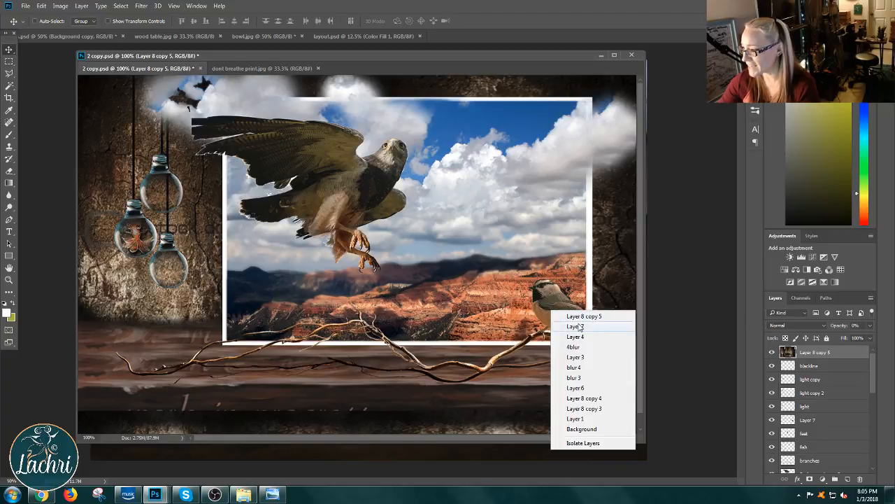
click(575, 326)
drag(536, 302, 564, 302)
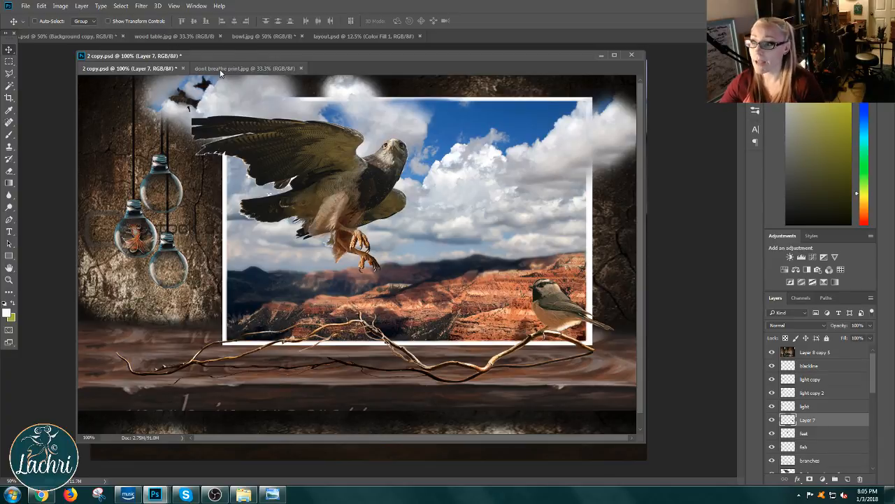
Step: Compare dont breathe print.jpg with its 2 copy.psd layout, and close their window without saving changes
click(266, 68)
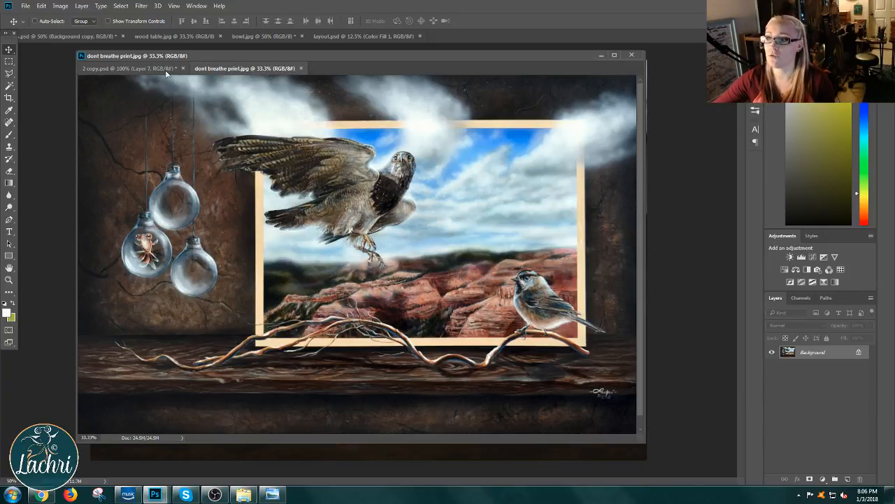
click(129, 67)
click(213, 68)
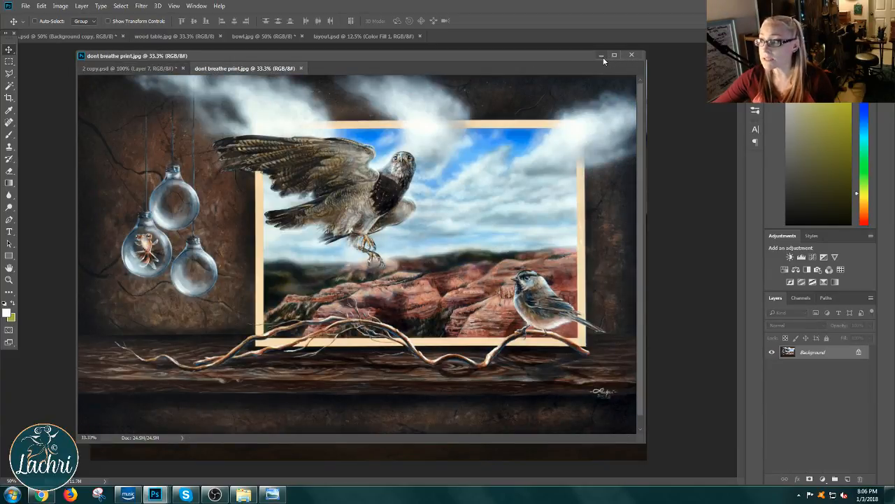
click(632, 54)
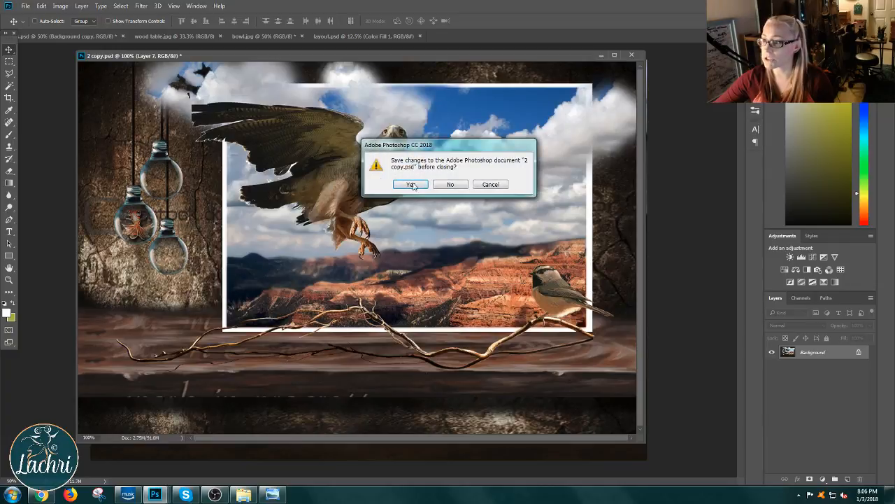
click(451, 183)
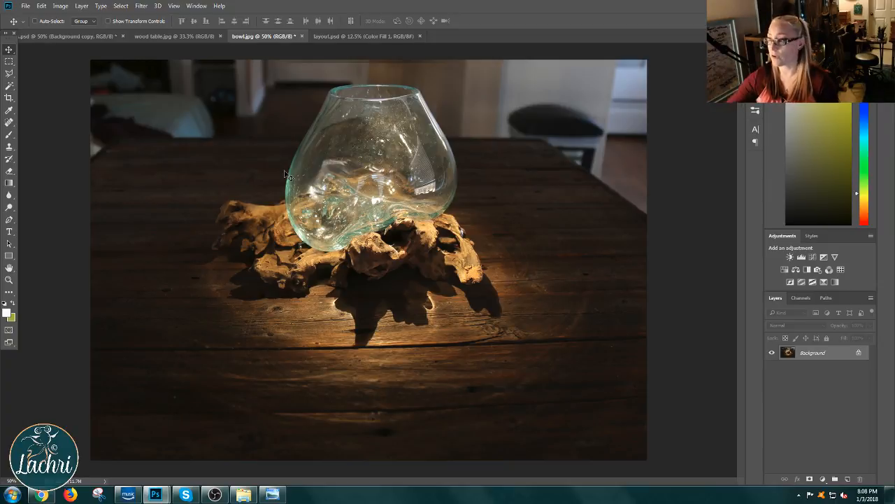
Step: Compare the bowl photos in layers.psd by toggling Background copy and Layer 1, and close that document without saving
click(161, 39)
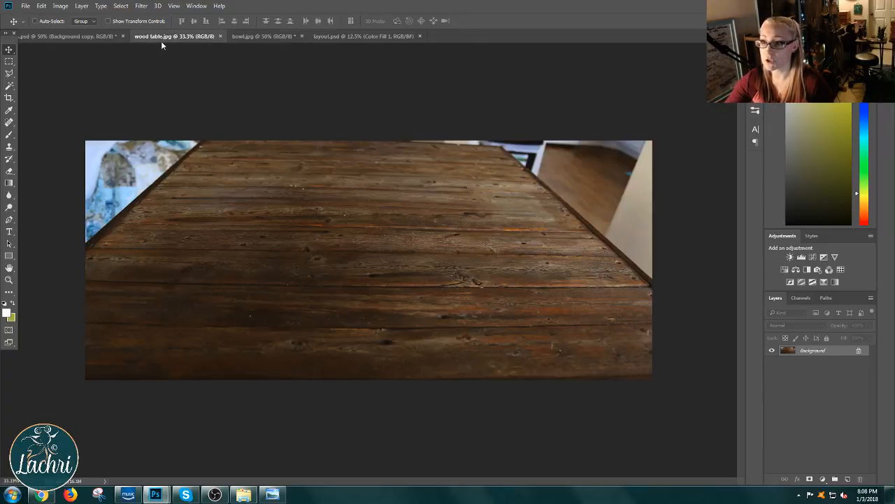
click(91, 37)
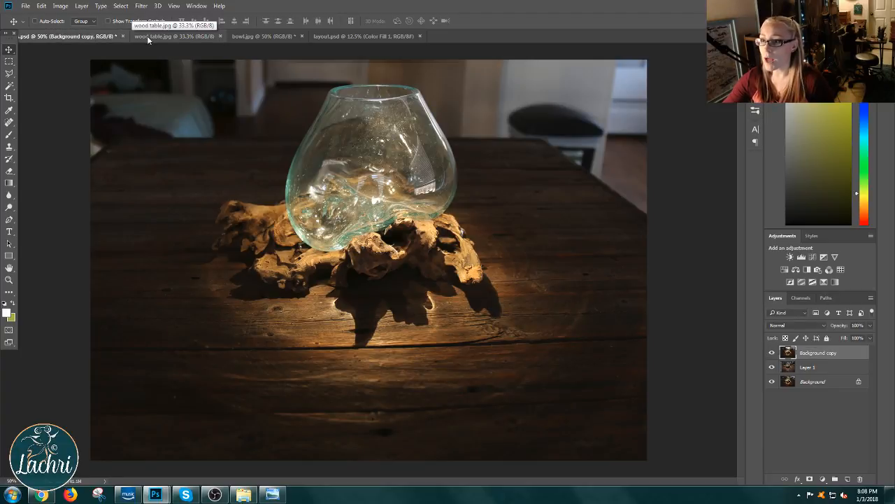
click(772, 353)
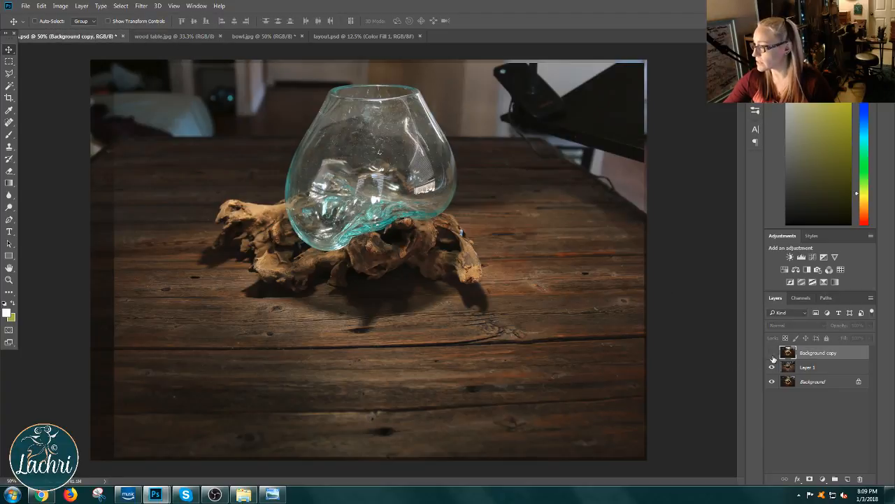
click(772, 367)
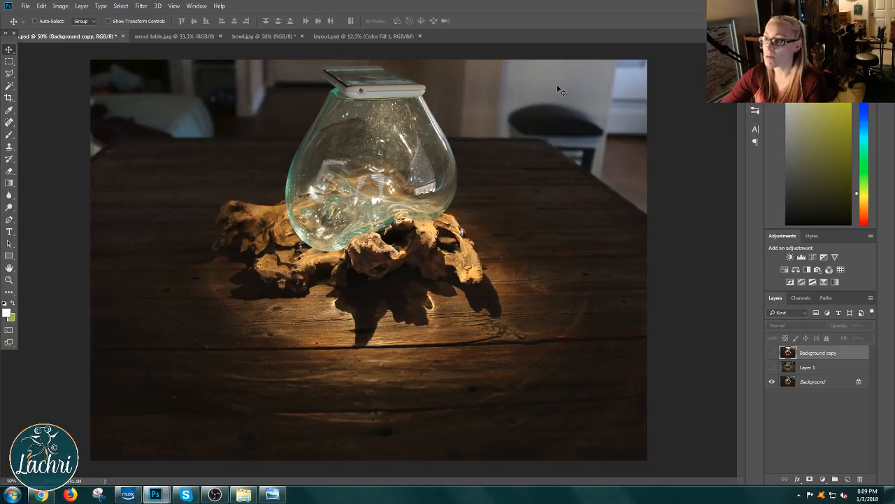
click(773, 367)
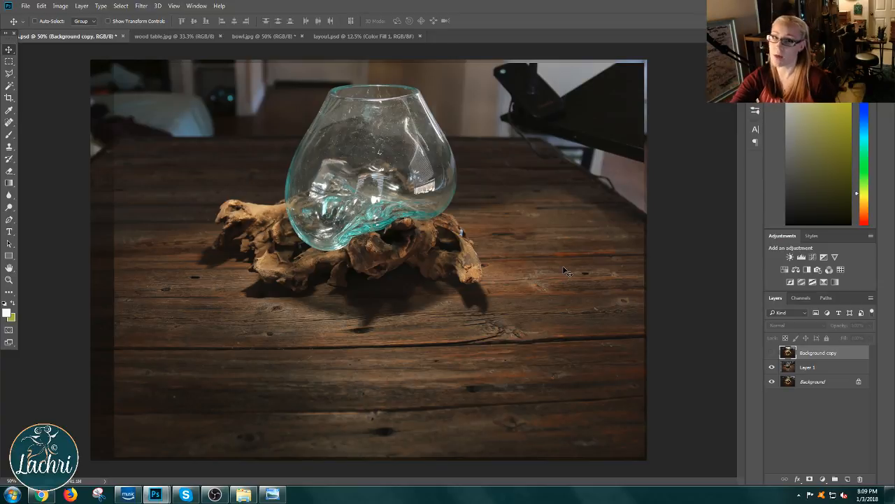
click(773, 353)
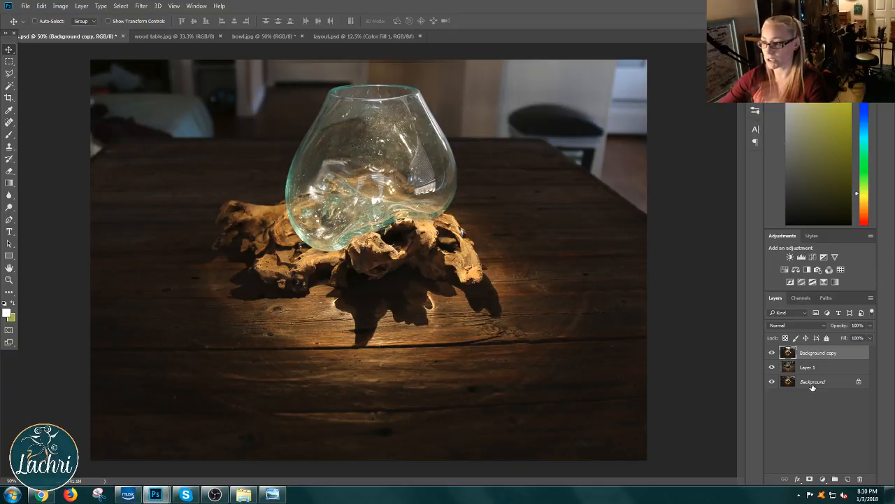
click(122, 35)
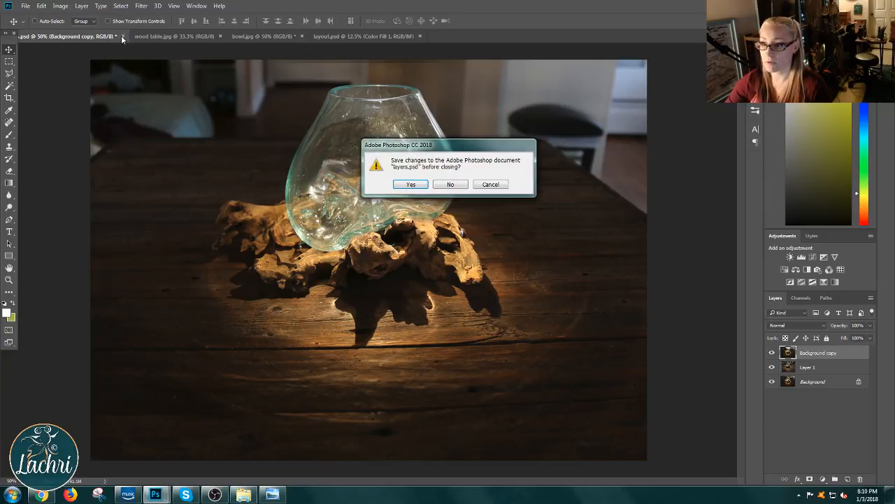
click(445, 185)
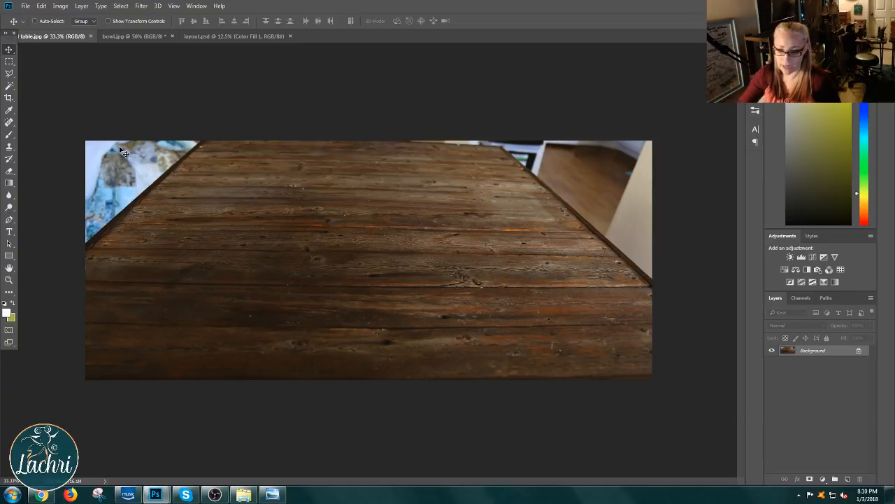
Step: Float bowl.jpg and wood table.jpg in separate windows, with the bowl window placed below so both images are accessible
click(127, 35)
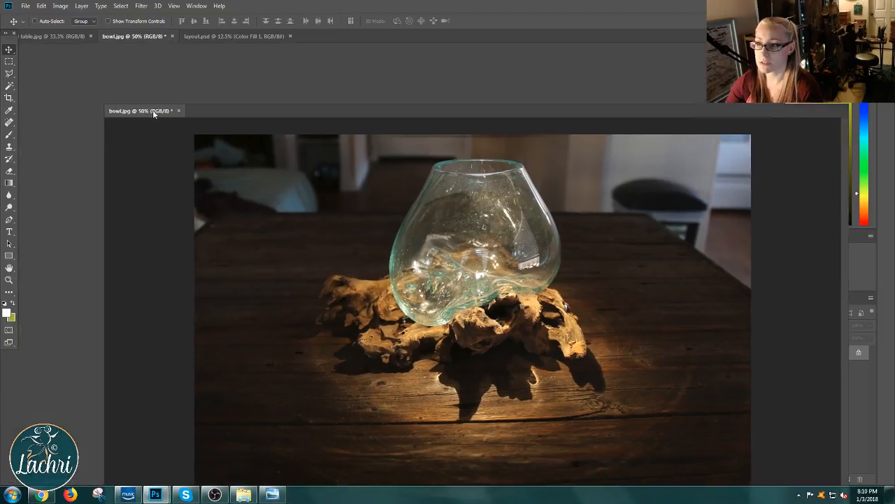
drag(148, 35, 144, 112)
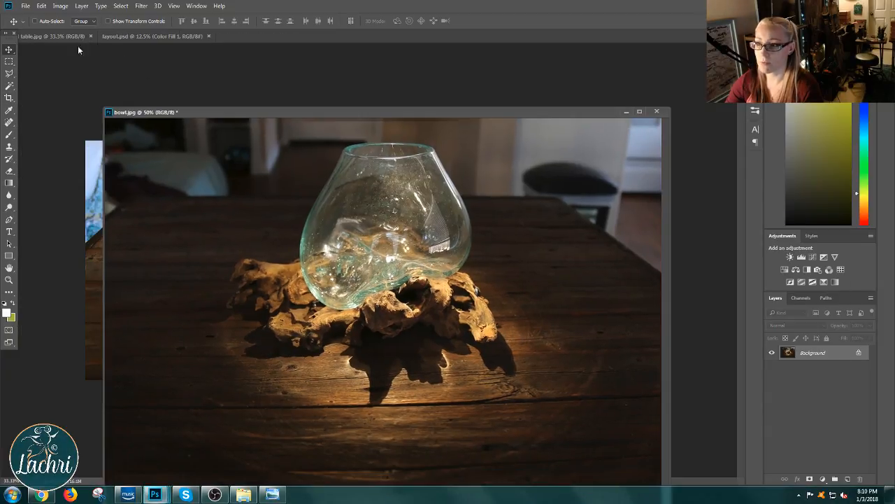
drag(78, 50, 197, 78)
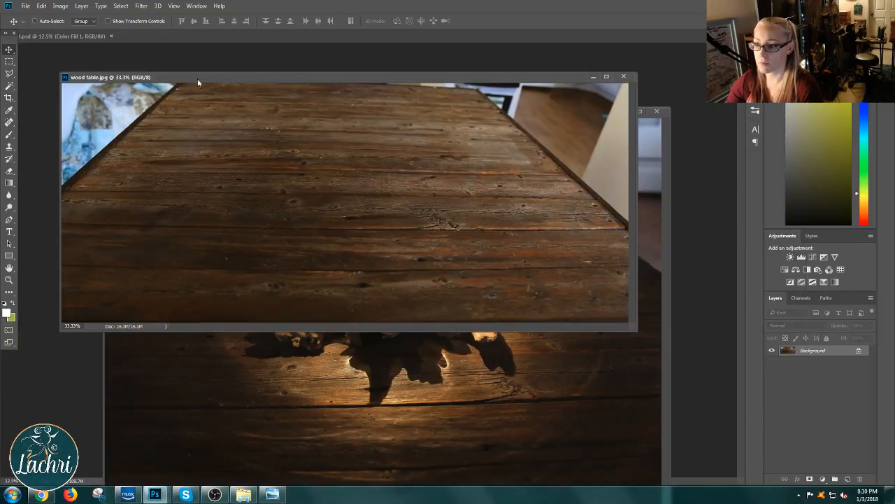
click(547, 380)
drag(354, 113, 359, 255)
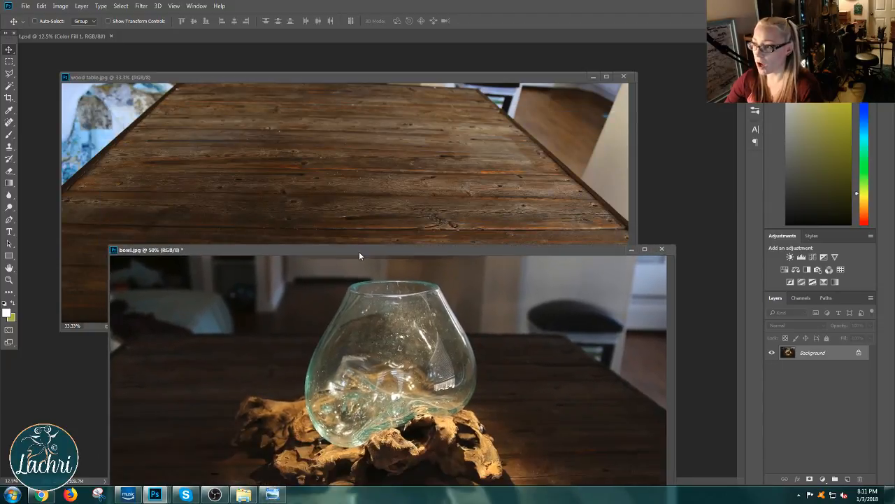
Step: Move the wood table.jpg window lower, float layout.psd in its own window, and enlarge that window around the canvas
click(422, 77)
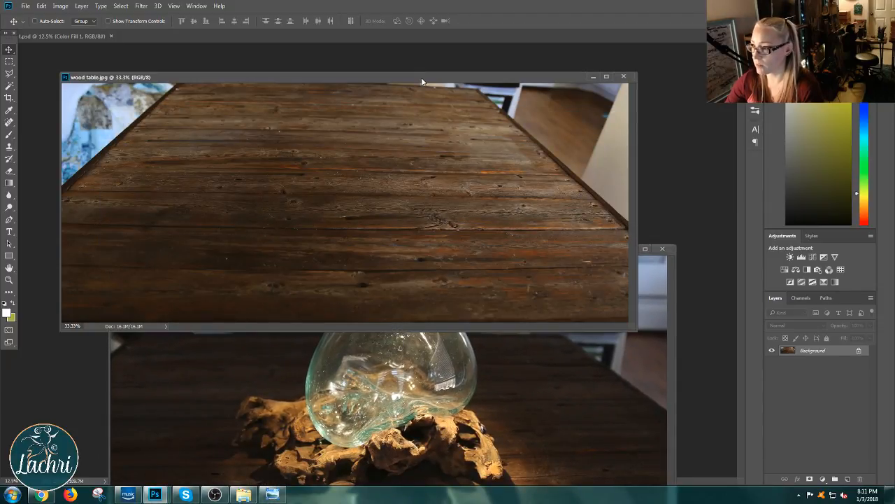
drag(352, 78, 363, 146)
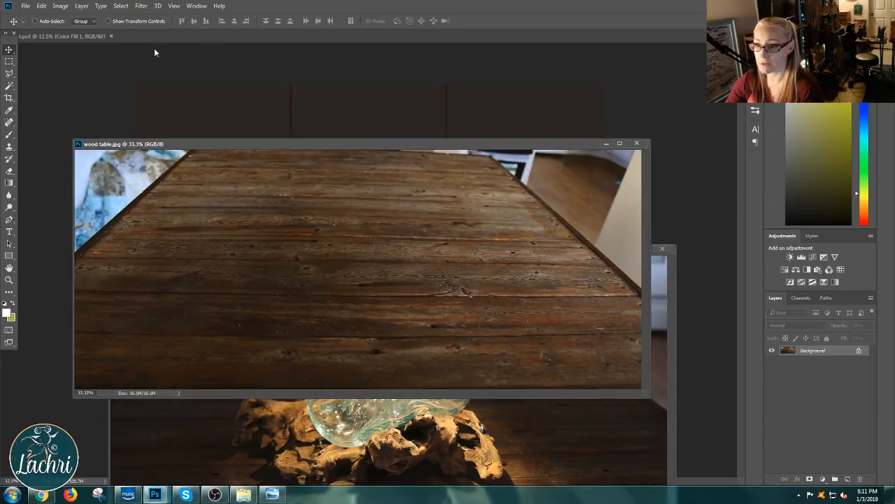
click(82, 37)
drag(82, 37, 237, 50)
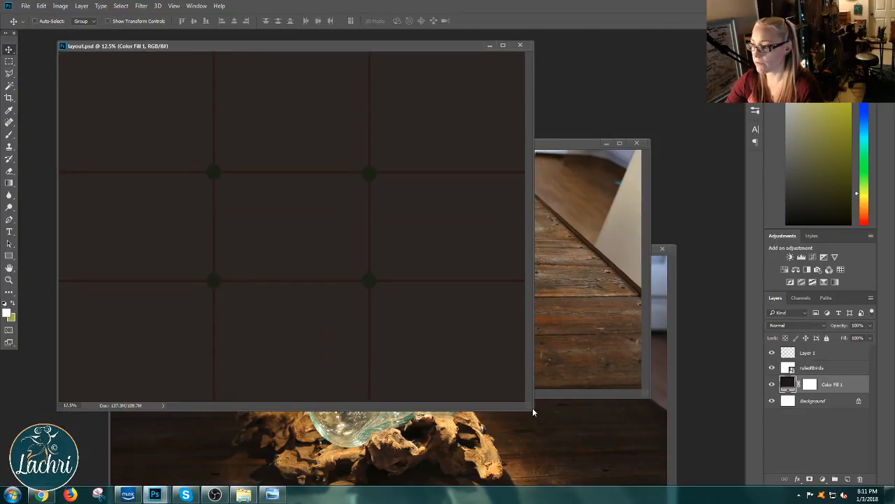
drag(533, 407, 654, 456)
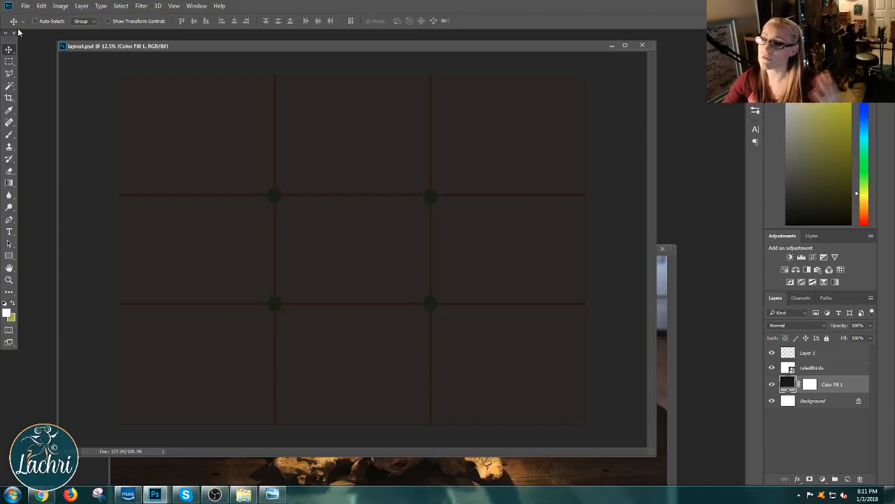
Step: Create a new blank document 40 inches wide and 30 inches high at 200 pixels/inch, and close it again
click(26, 6)
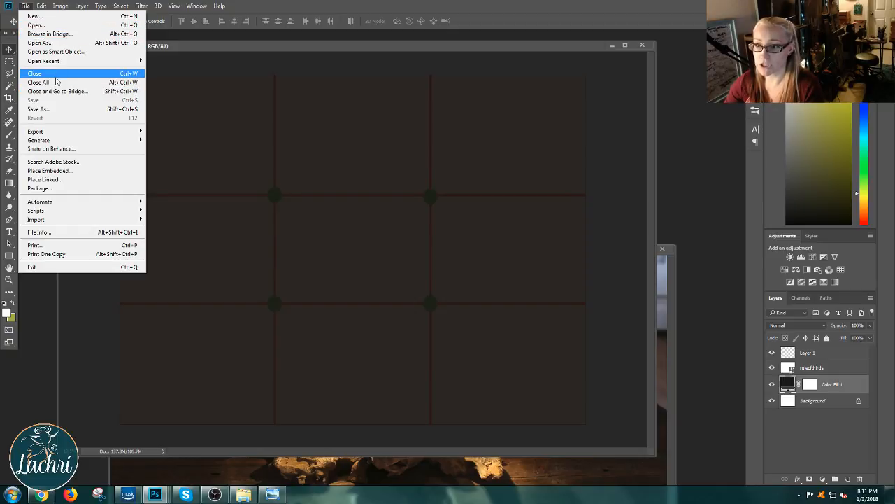
click(42, 15)
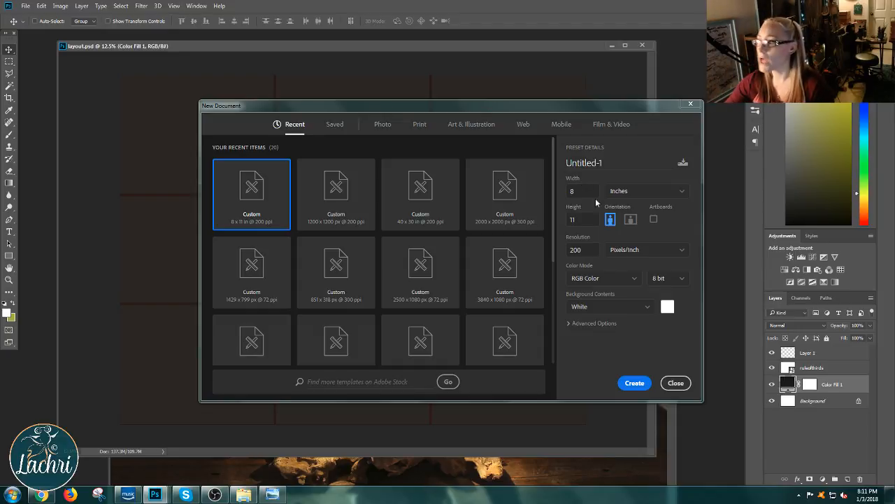
click(639, 196)
click(642, 196)
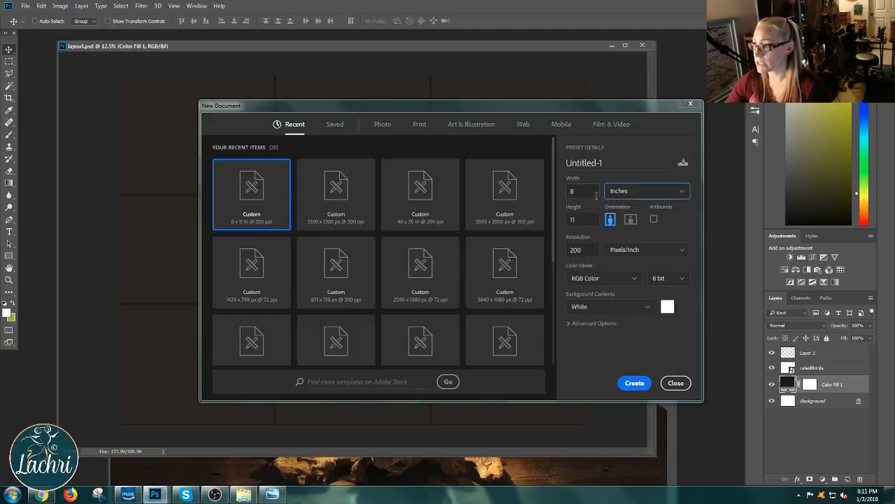
click(596, 195)
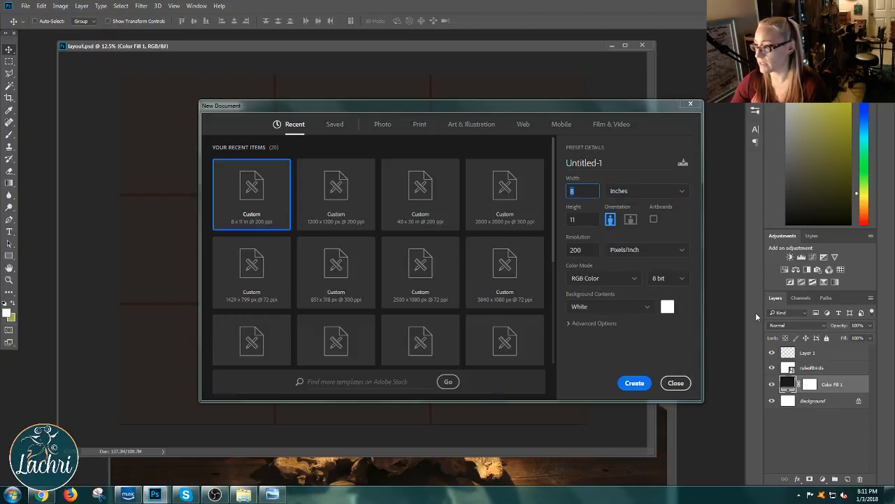
text(40)
click(585, 219)
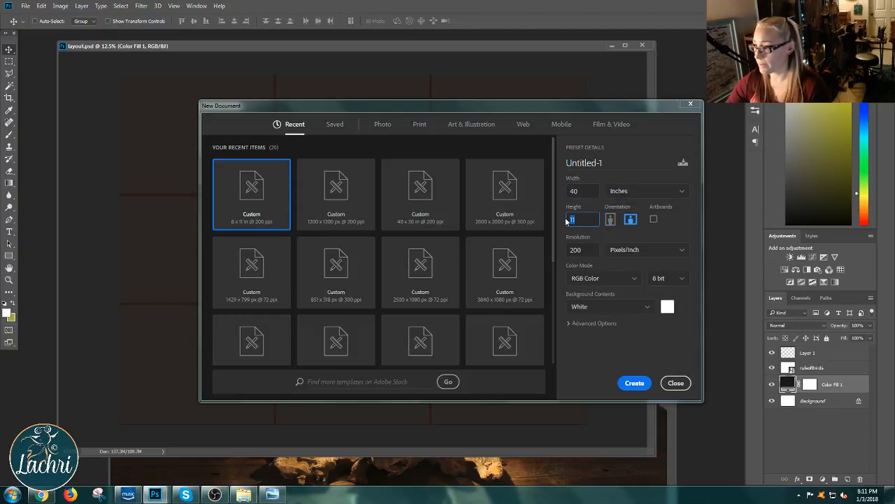
text(30)
click(631, 386)
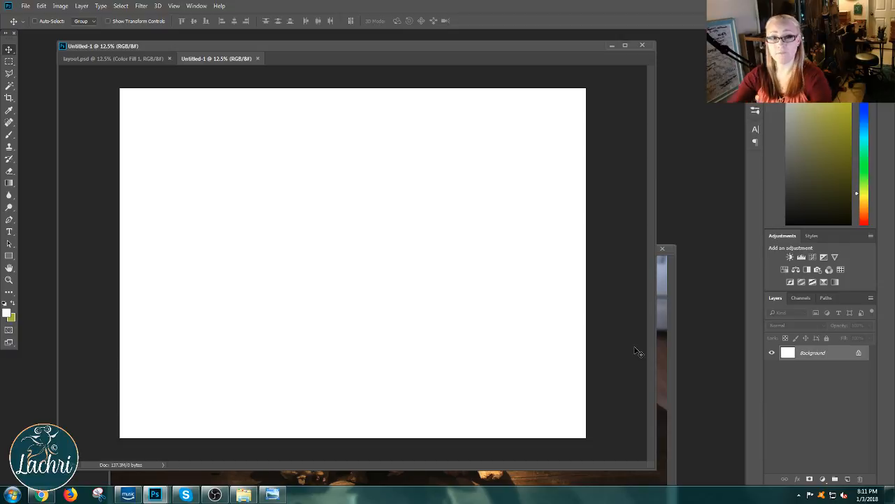
click(257, 58)
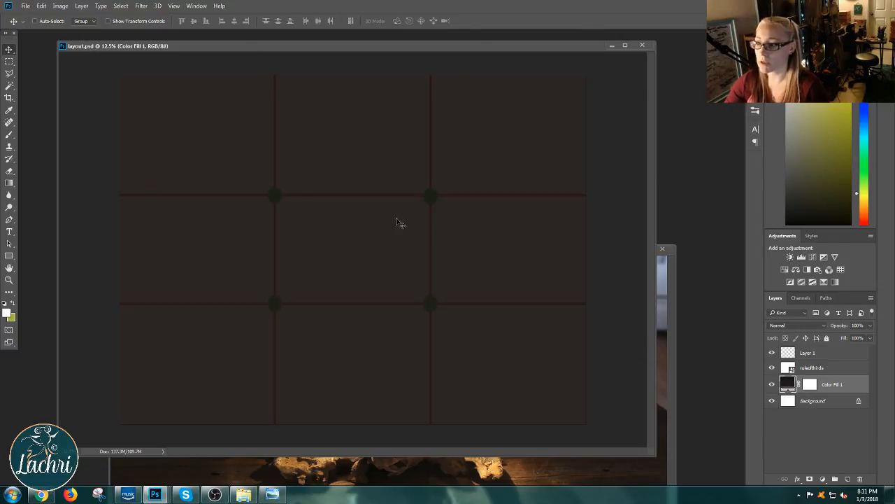
Step: Change the Color Fill 1 layer in layout.psd to the warm grey 7c7772
click(802, 354)
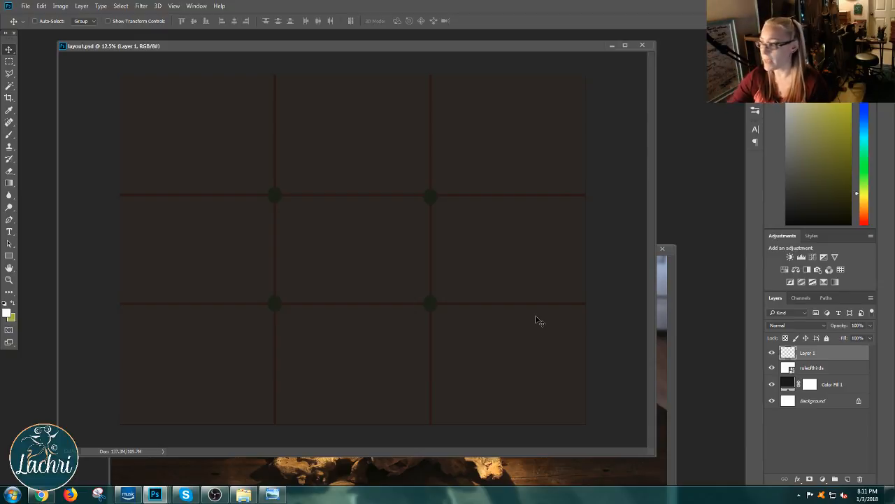
double_click(788, 384)
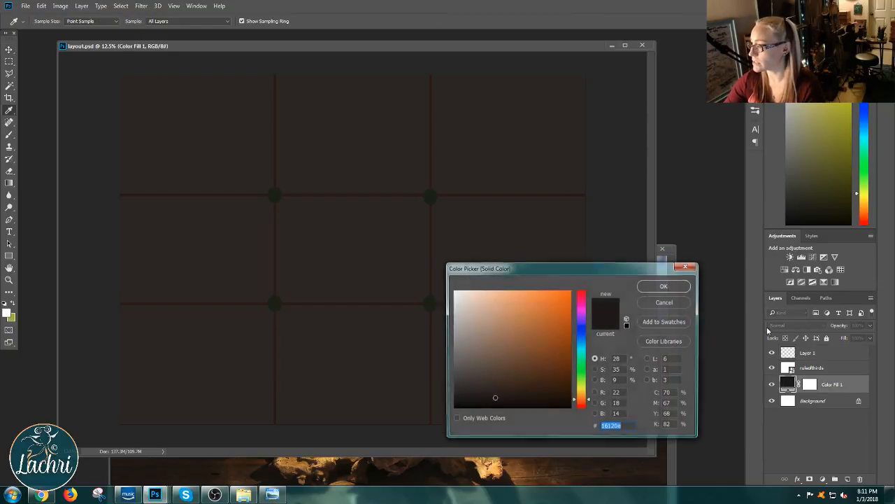
click(461, 351)
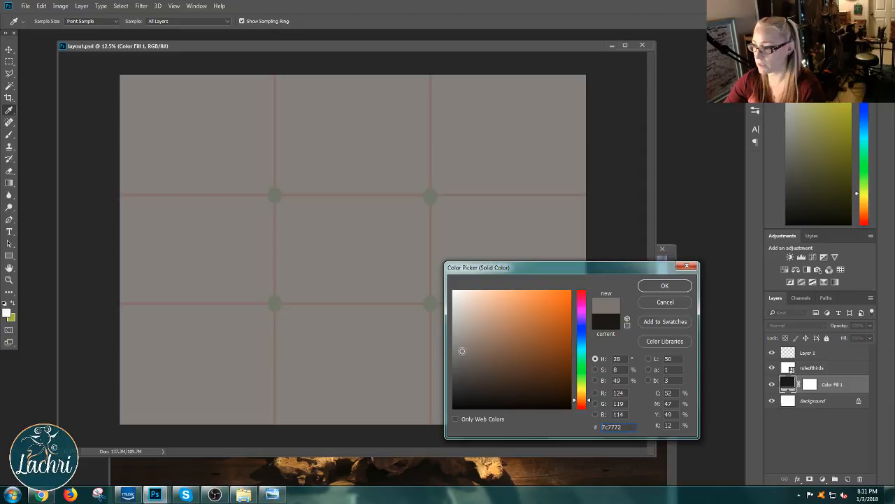
click(640, 285)
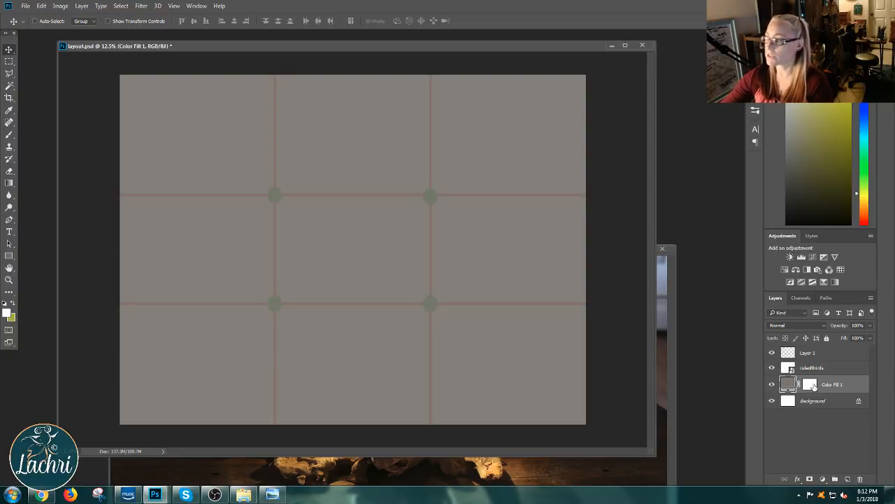
Step: Delete the empty Layer 1 above the ruleofthirds layer in layout.psd
click(801, 355)
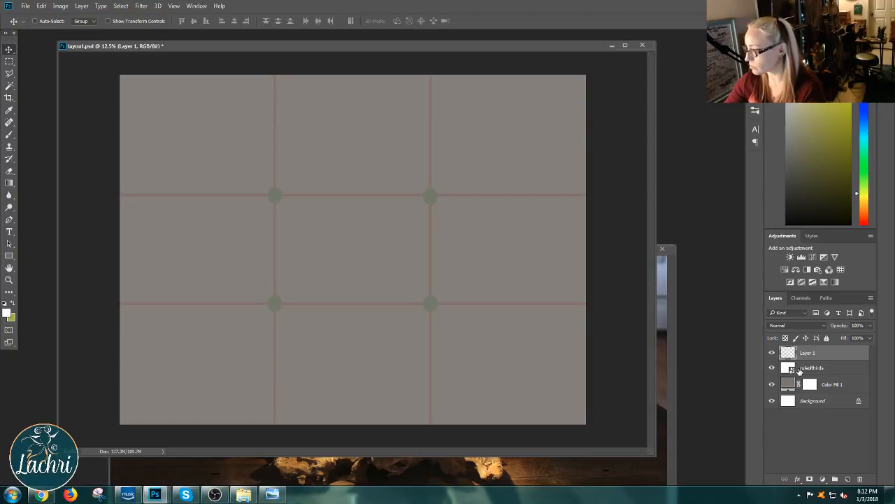
click(799, 369)
double_click(786, 355)
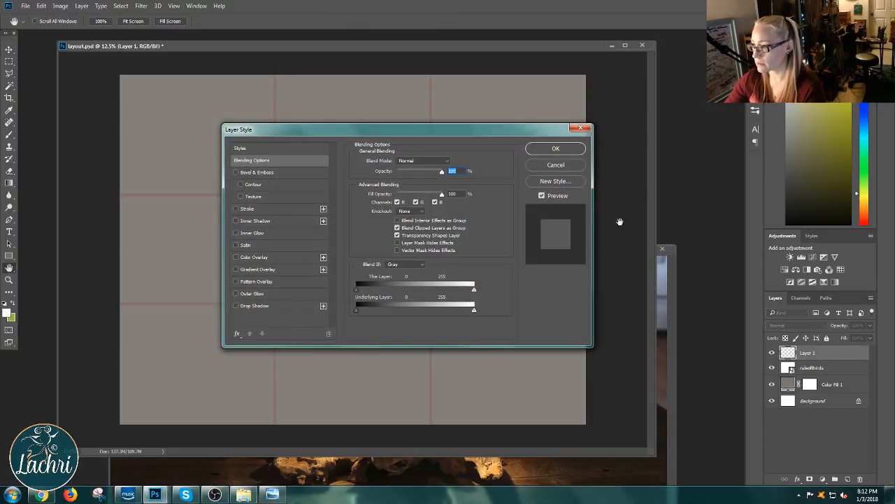
click(556, 150)
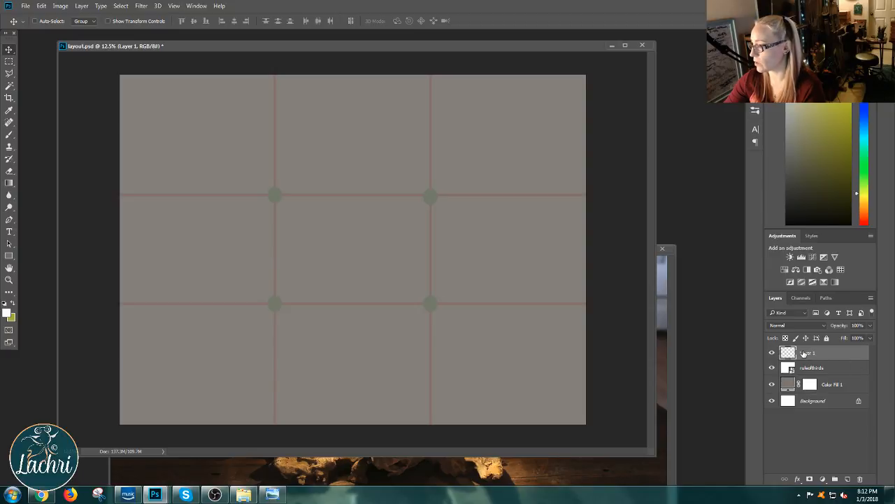
click(859, 478)
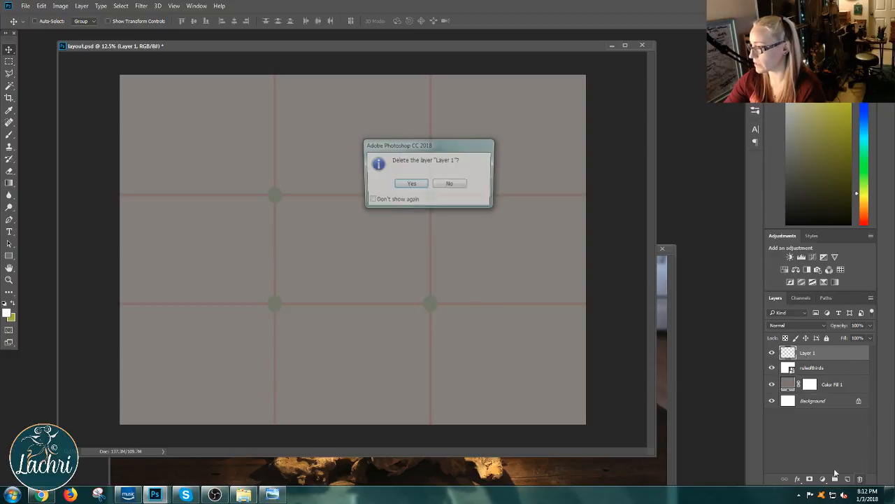
click(412, 184)
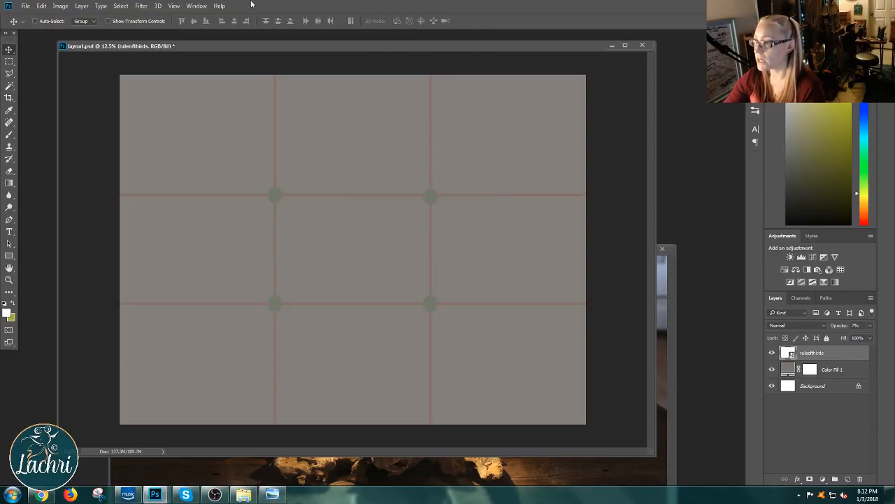
Step: Copy the wood table.jpg photo into layout.psd as a new layer above ruleofthirds, and bring the whole canvas into view
mouse_move(264, 44)
mouse_down()
mouse_move(274, 97)
mouse_move(280, 51)
mouse_up()
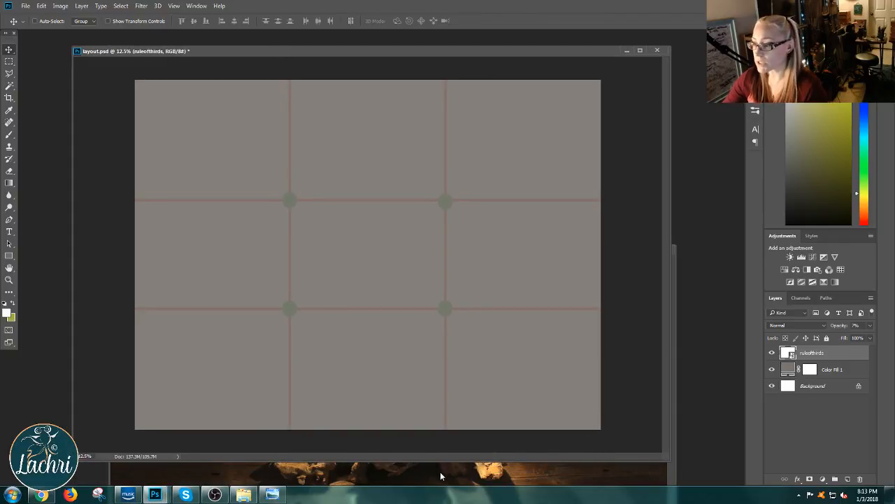
drag(551, 52, 568, 125)
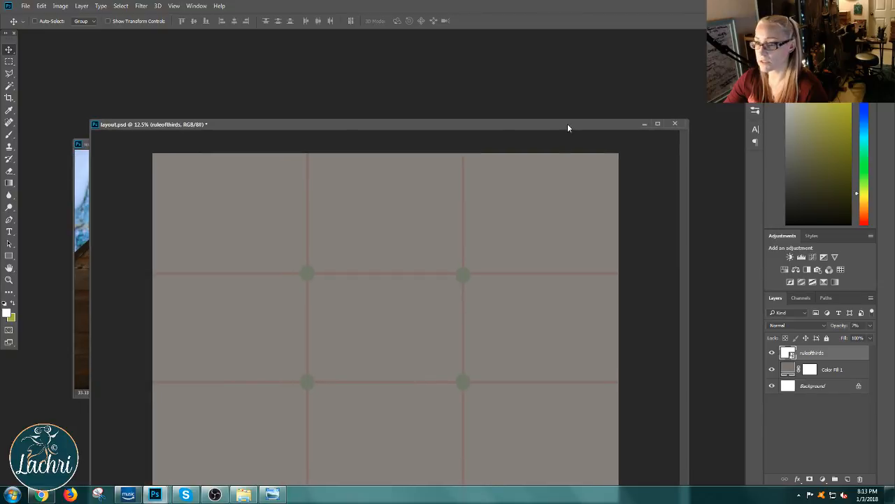
click(89, 257)
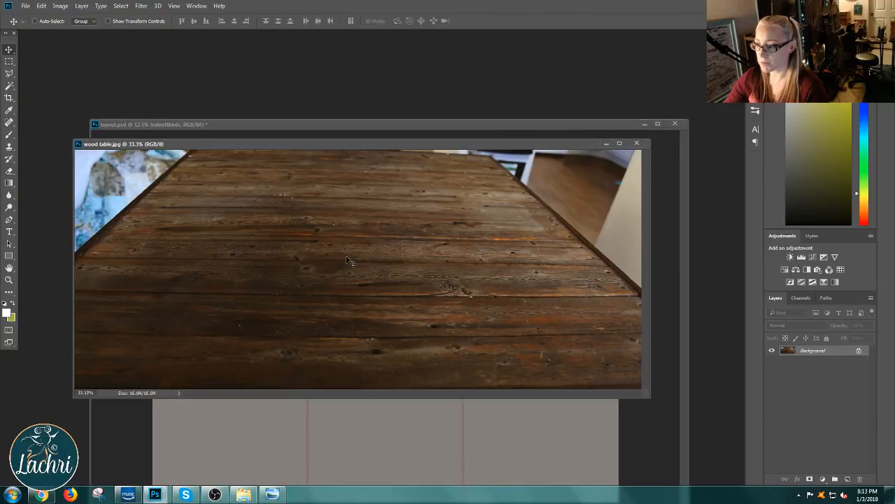
drag(349, 261, 382, 466)
drag(326, 126, 312, 38)
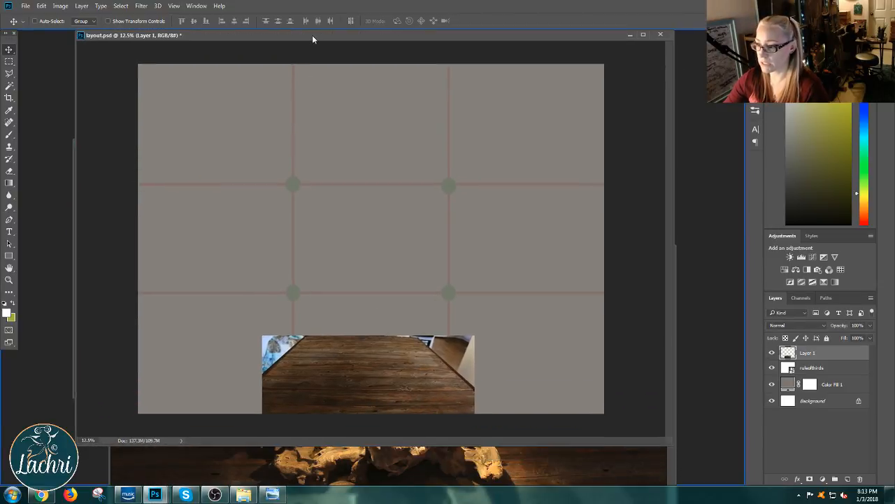
Step: Scale the wood table layer to about 452% with Free Transform and position it so the planks cover the whole canvas
drag(362, 387, 238, 142)
key(ctrl)
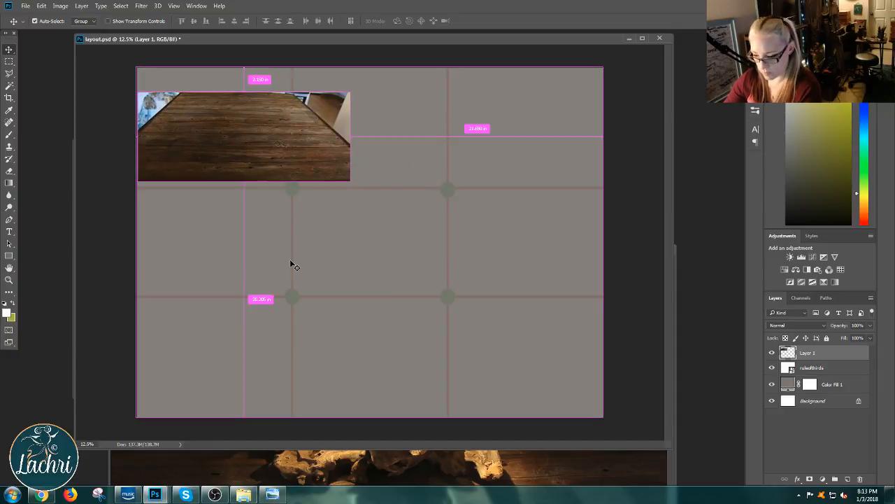
key(ctrl+t)
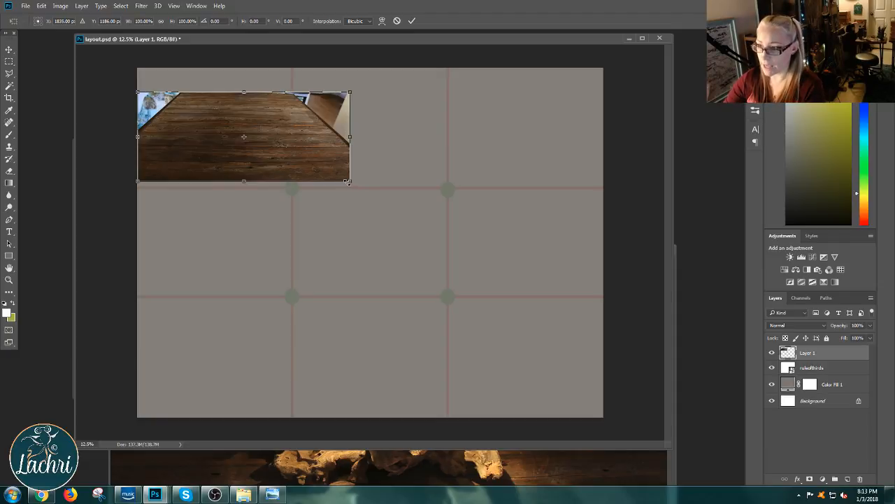
drag(347, 181, 843, 494)
drag(552, 301, 409, 246)
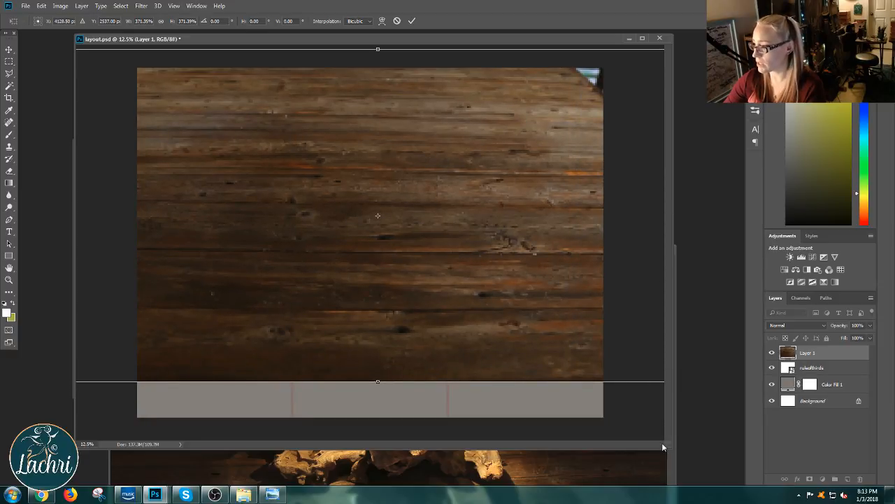
drag(670, 449, 757, 458)
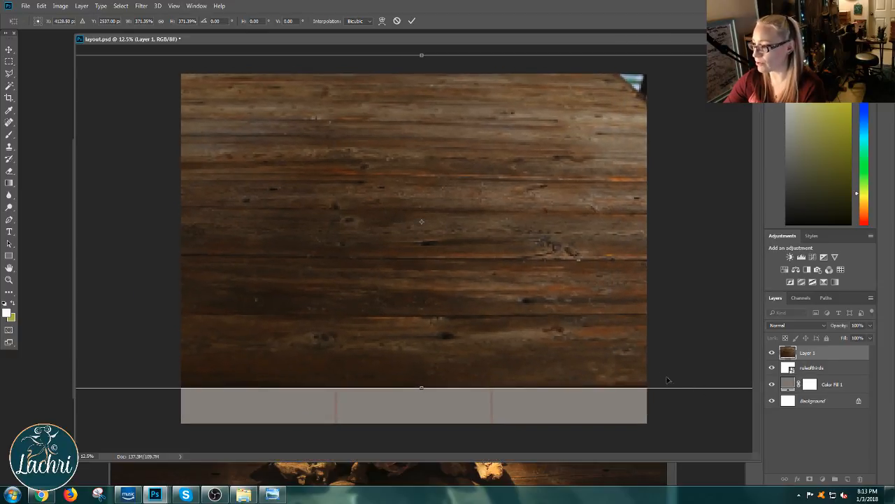
drag(621, 319, 506, 292)
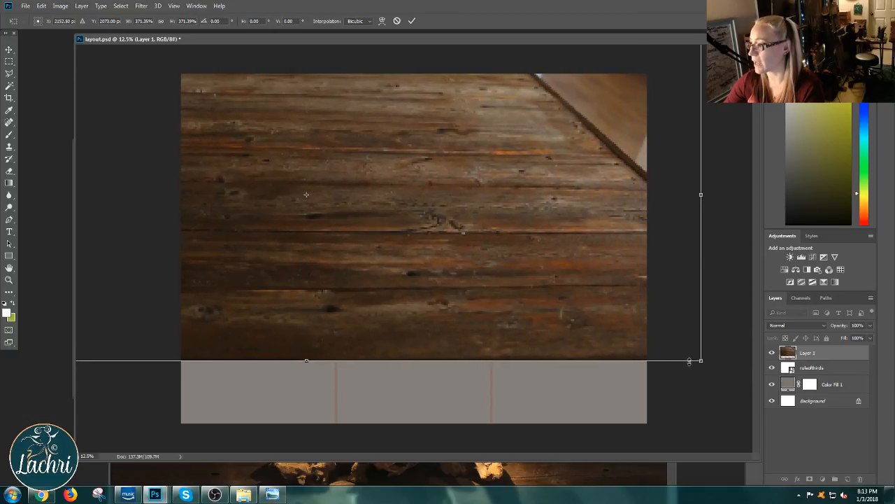
drag(703, 362, 873, 433)
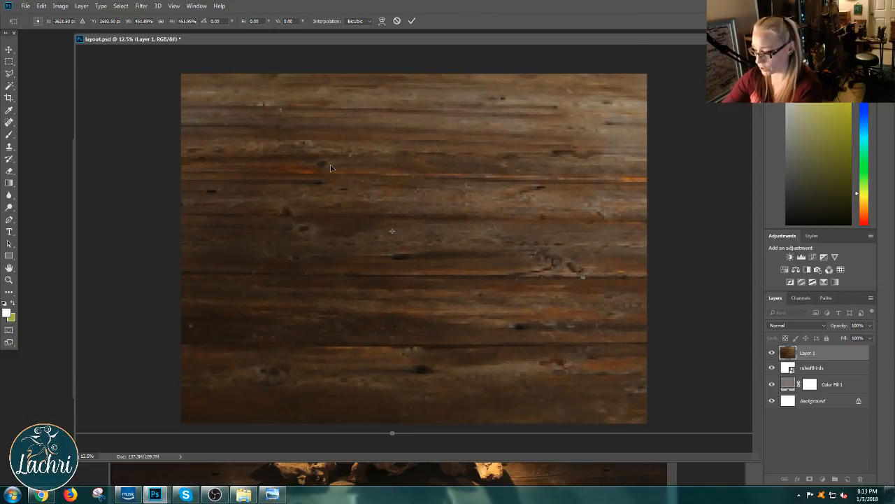
key(Return)
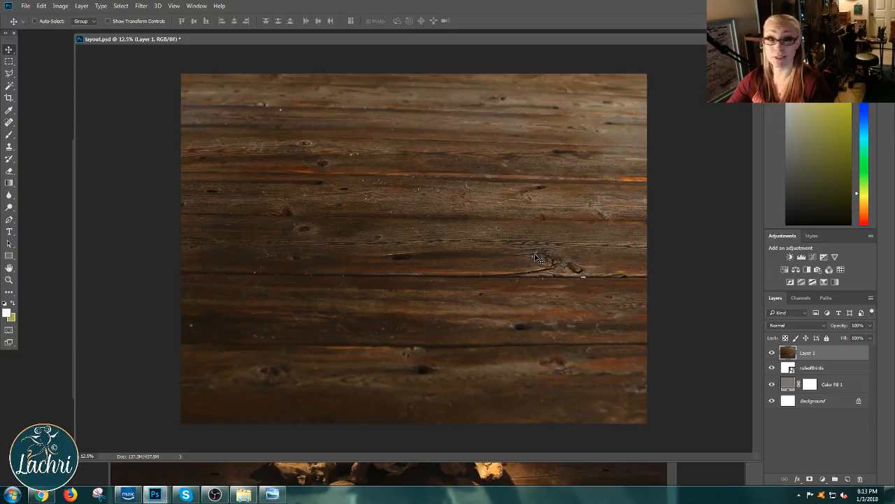
Step: Minimize wood table.jpg, copy the bowl.jpg photo onto the upper middle of layout.psd as a new layer, and float the layout window
drag(352, 44, 391, 28)
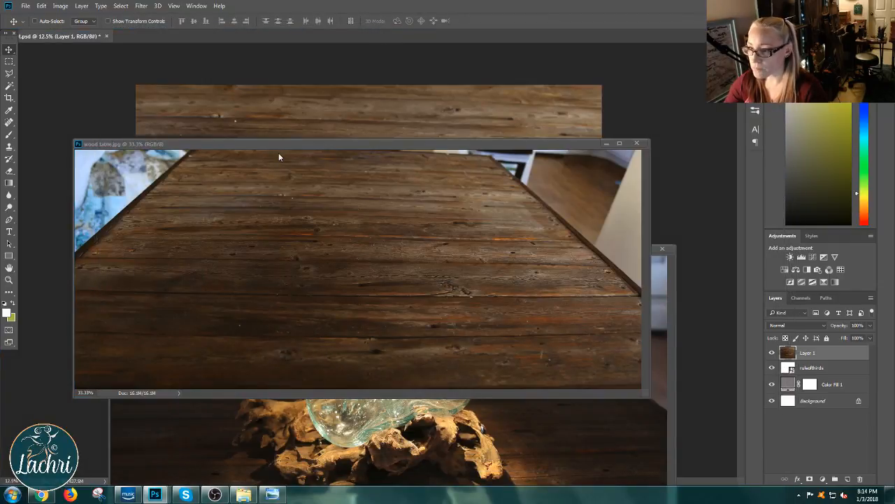
click(606, 145)
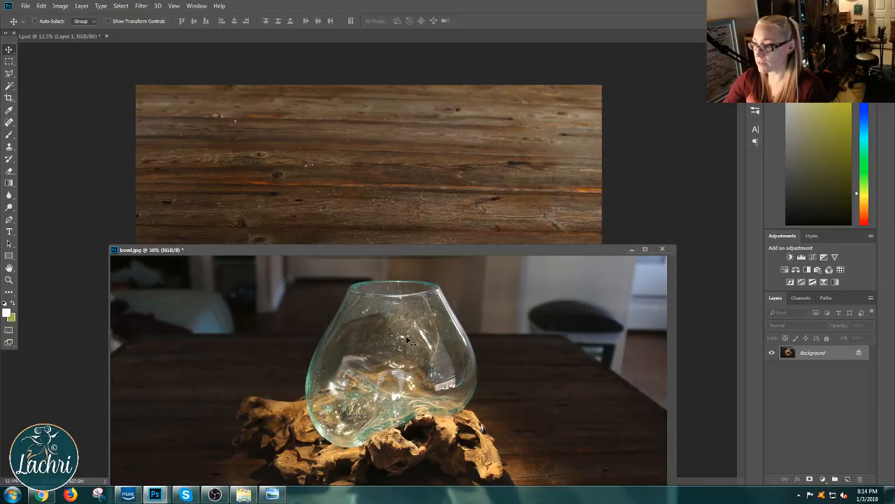
drag(409, 341, 340, 175)
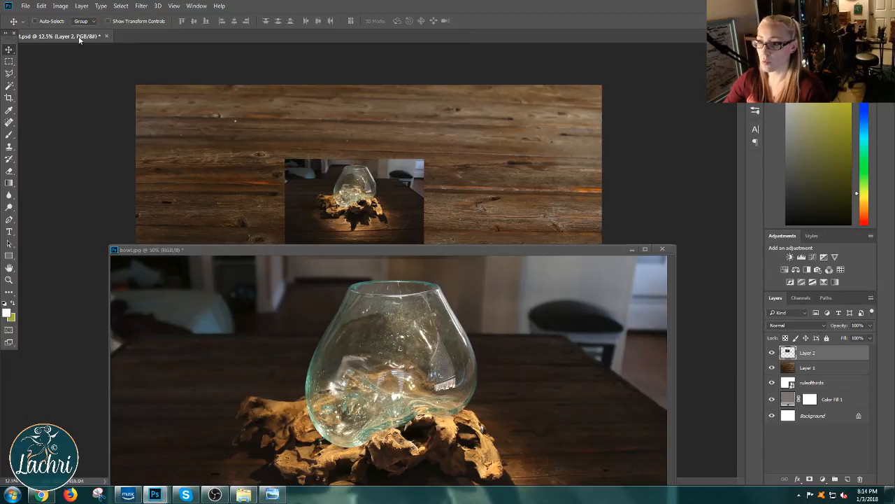
drag(79, 37, 159, 66)
drag(389, 47, 419, 40)
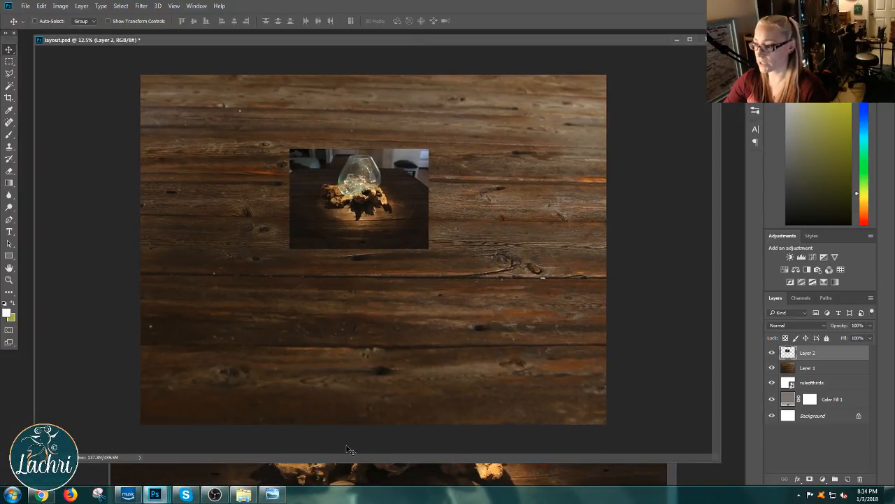
Step: Put the bowl.jpg window out of view, scale the bowl layer to about 355% with Free Transform, and position the bowl left of the canvas centre
click(328, 479)
click(627, 243)
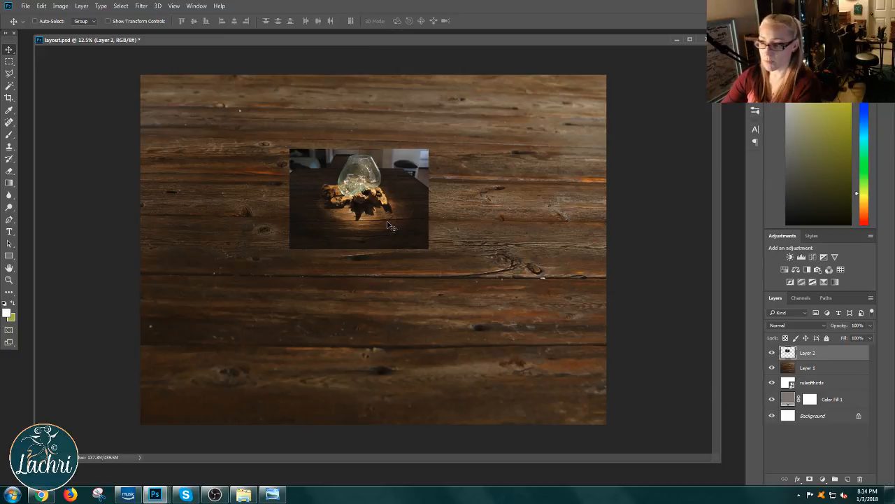
key(ctrl+t)
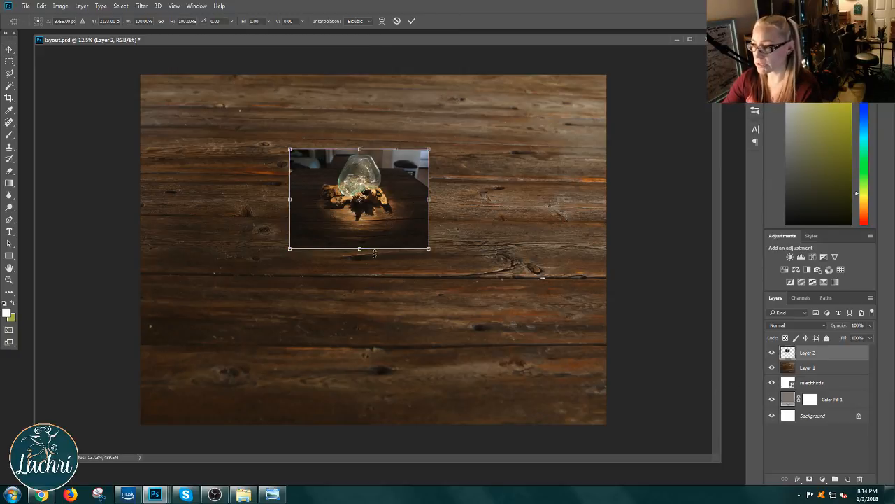
drag(431, 250, 587, 396)
drag(483, 222, 320, 243)
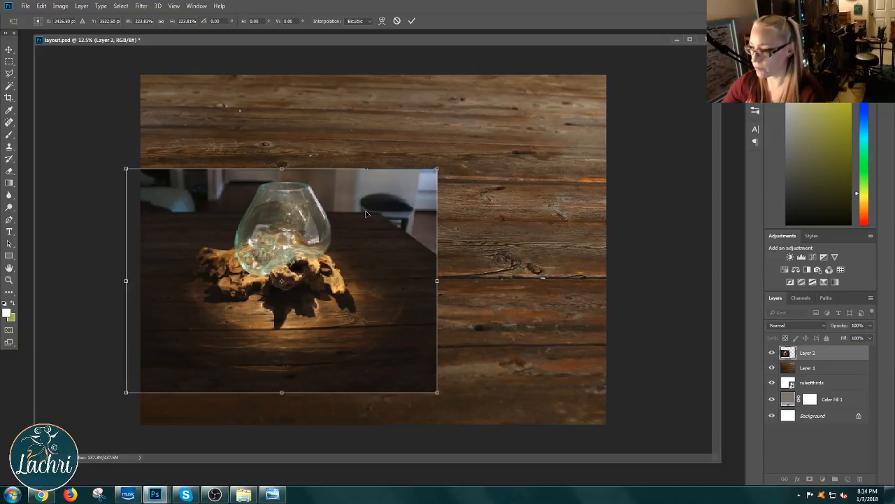
drag(438, 169, 413, 250)
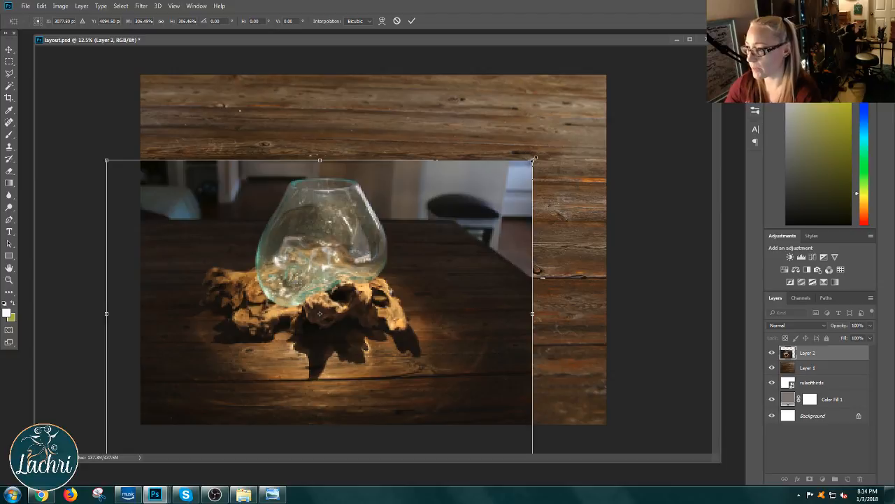
drag(533, 160, 601, 115)
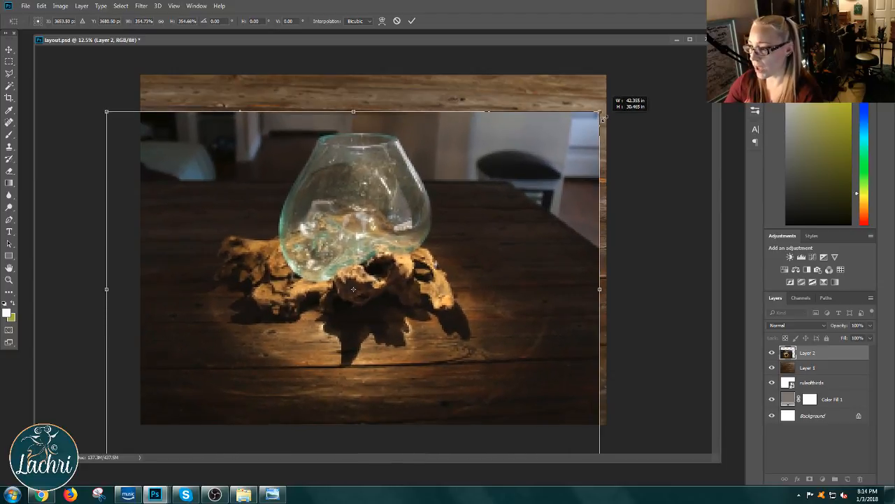
drag(474, 183, 442, 223)
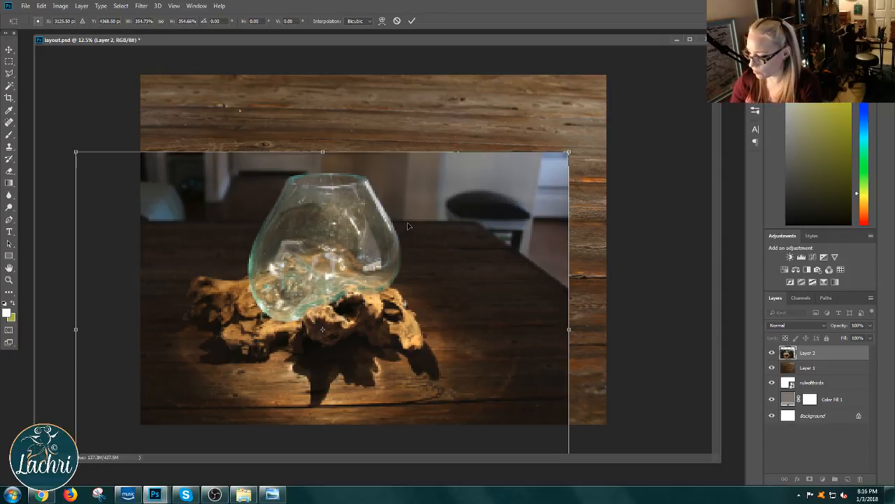
key(Return)
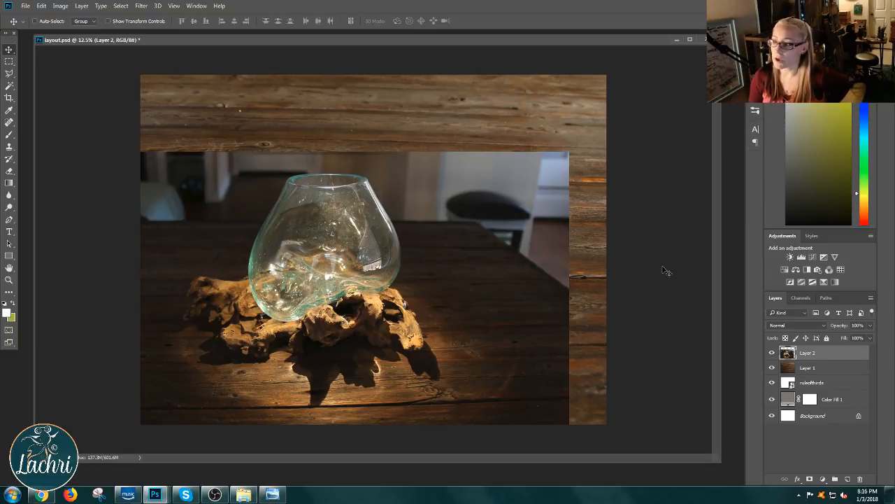
mouse_move(482, 251)
mouse_down()
mouse_move(487, 219)
mouse_move(540, 206)
mouse_move(440, 223)
mouse_move(544, 209)
mouse_move(468, 214)
mouse_move(465, 250)
mouse_up()
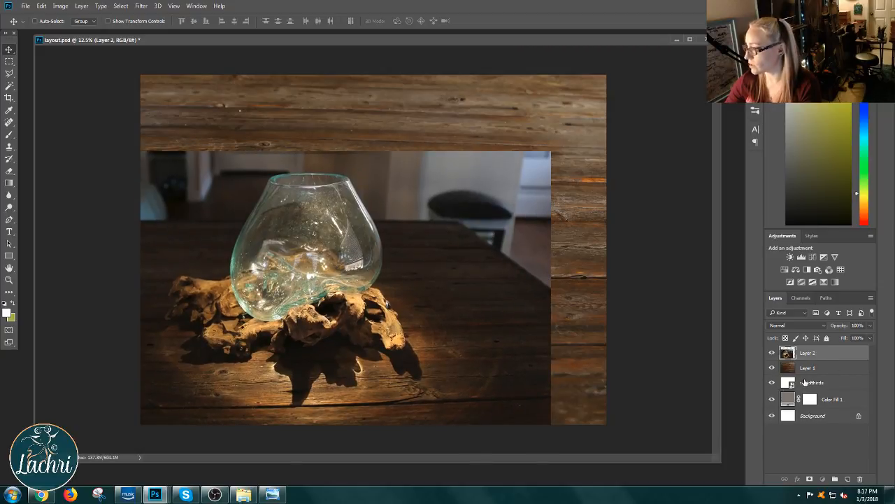
Step: Move the ruleofthirds layer to the top of the layer stack to check the bowl's placement, and hide it
drag(805, 382, 808, 350)
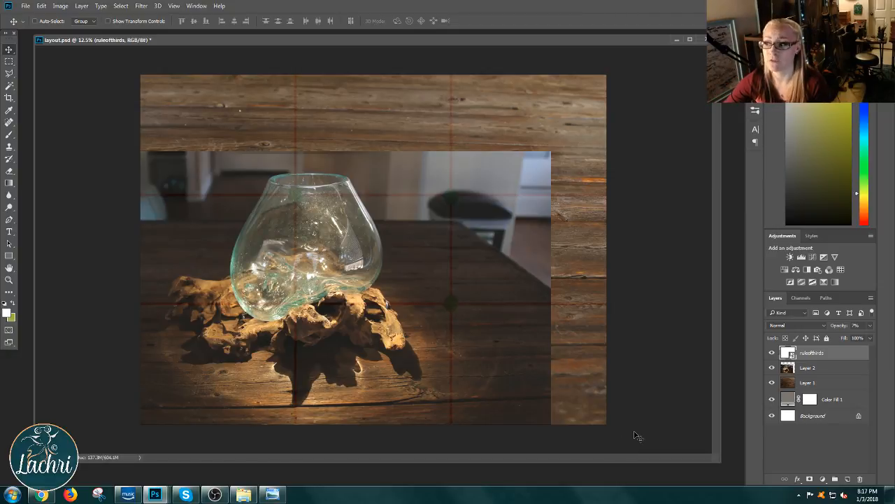
click(772, 354)
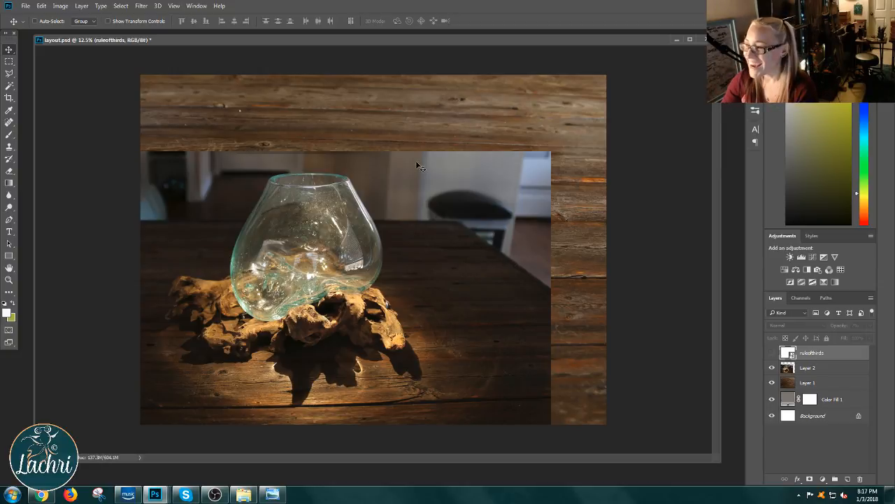
Step: Outline the room background left of the glass bowl with the Polygonal Lasso, delete it from Layer 2, and deselect
click(8, 76)
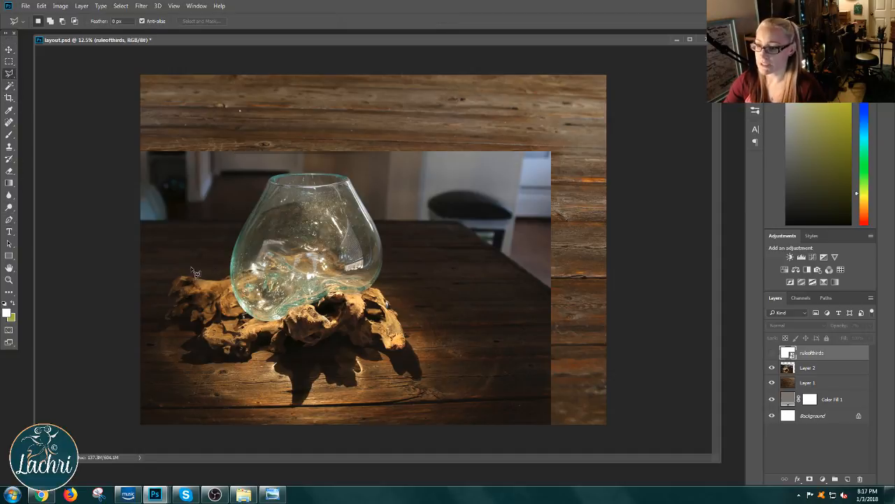
click(140, 224)
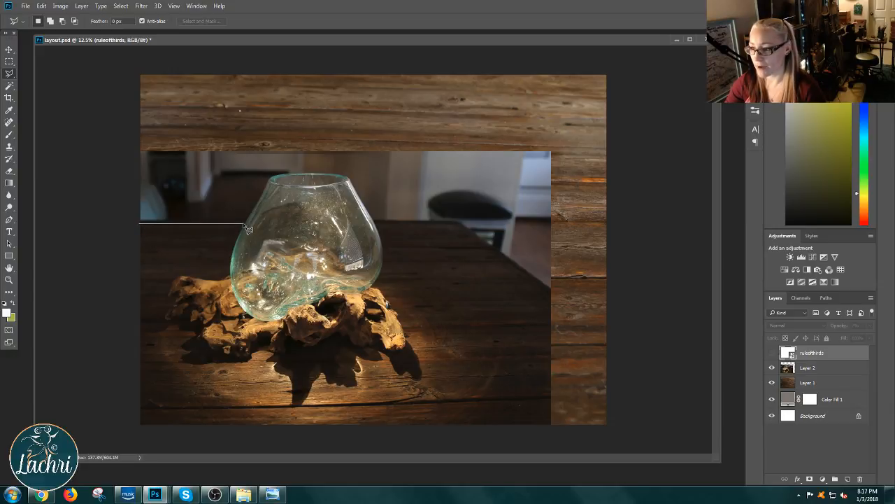
click(244, 224)
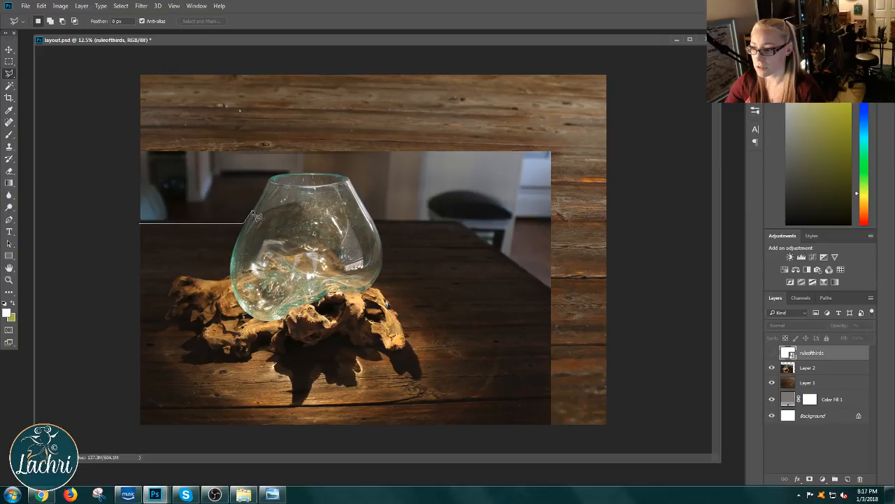
click(273, 177)
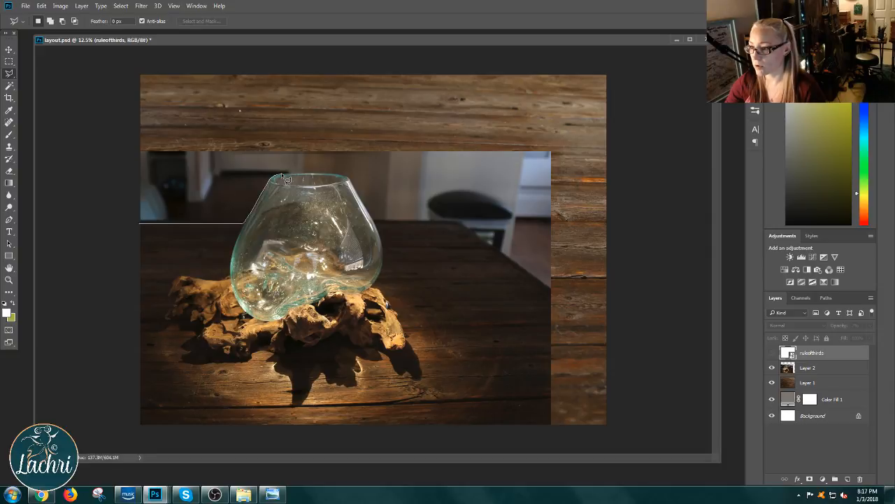
click(297, 172)
click(300, 140)
click(95, 134)
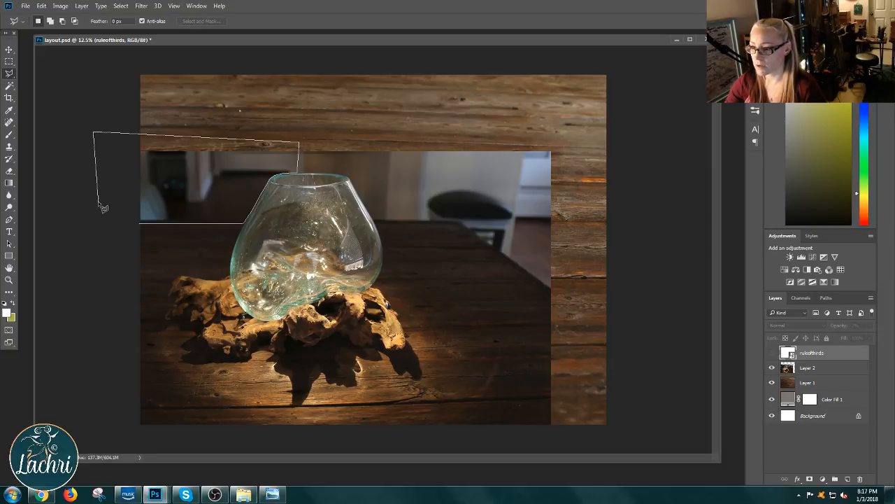
double_click(102, 207)
click(799, 369)
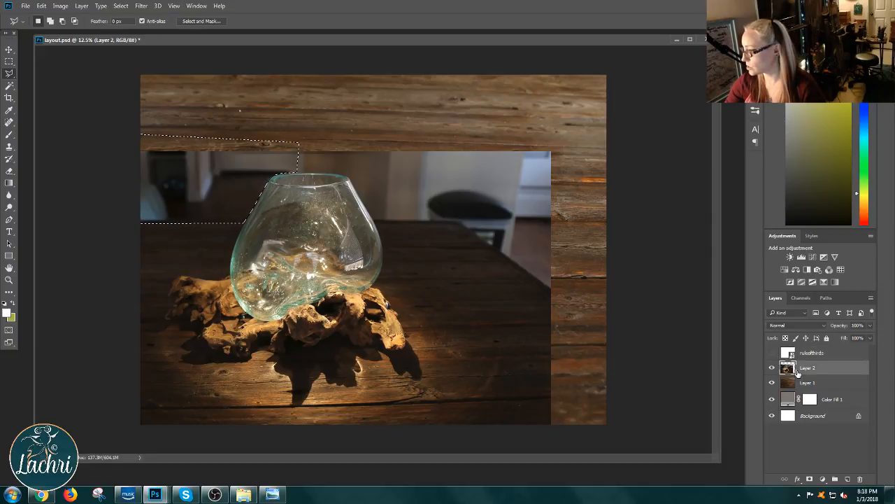
key(Delete)
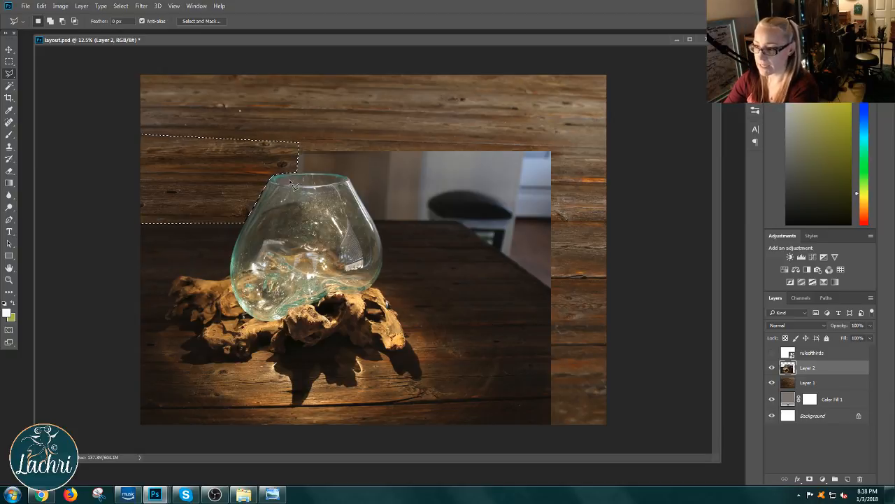
key(ctrl+d)
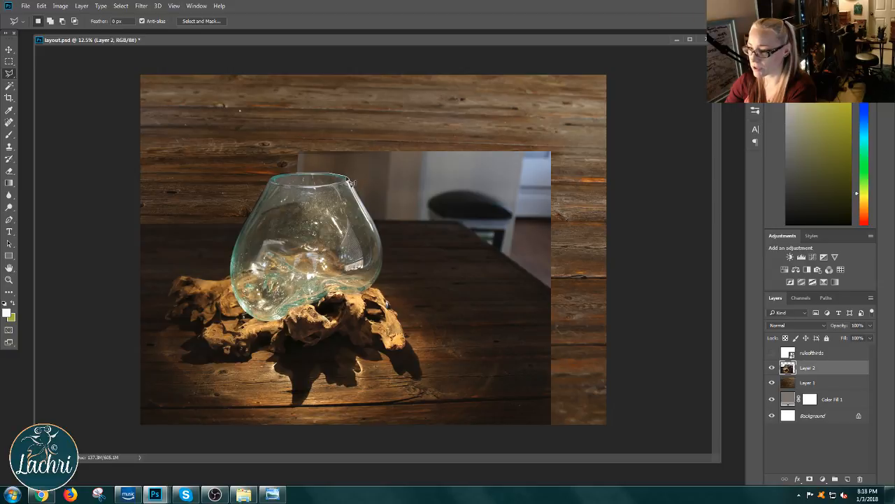
Step: Outline the remaining background above and right of the bowl, following the table edge, delete it from Layer 2, and deselect
click(373, 220)
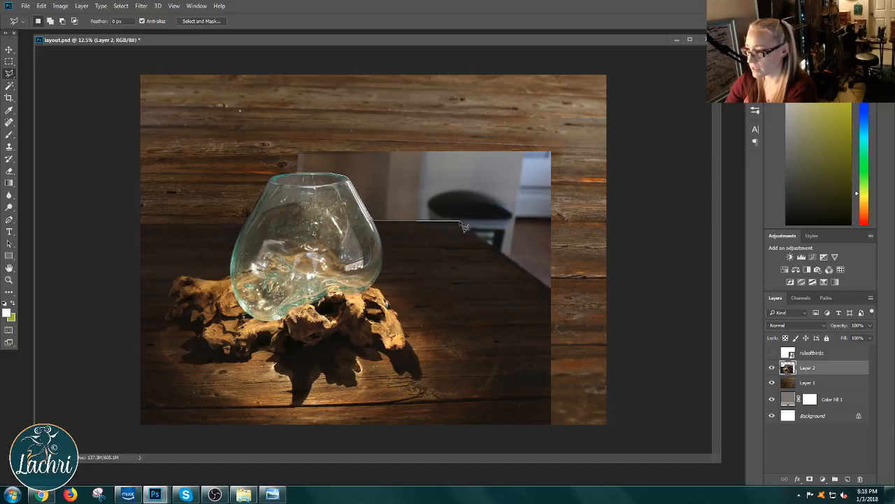
click(461, 222)
click(551, 286)
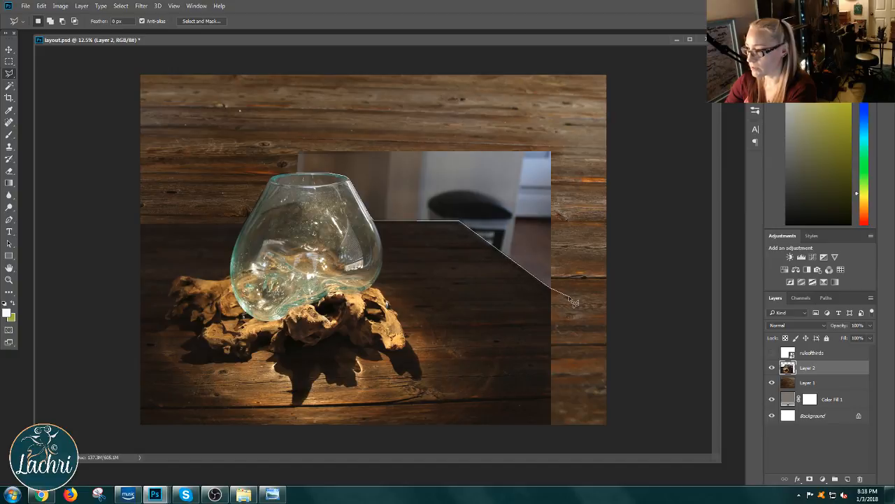
click(570, 296)
click(574, 110)
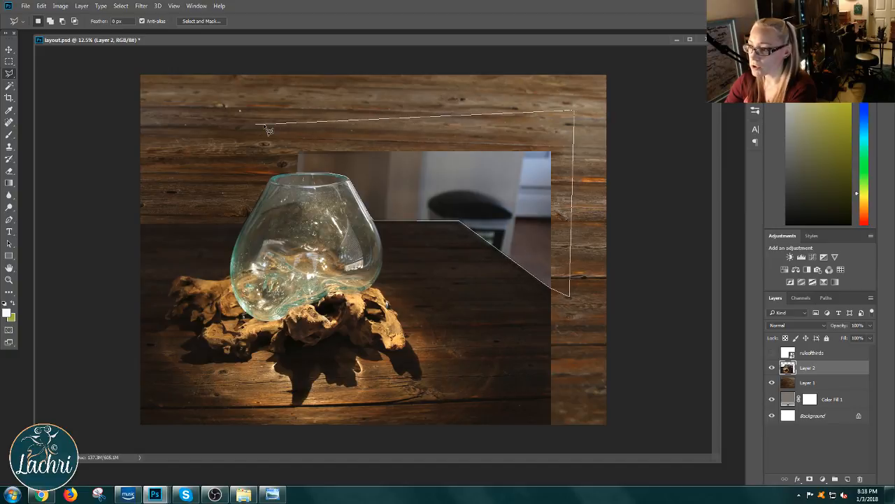
click(261, 124)
double_click(263, 147)
key(Delete)
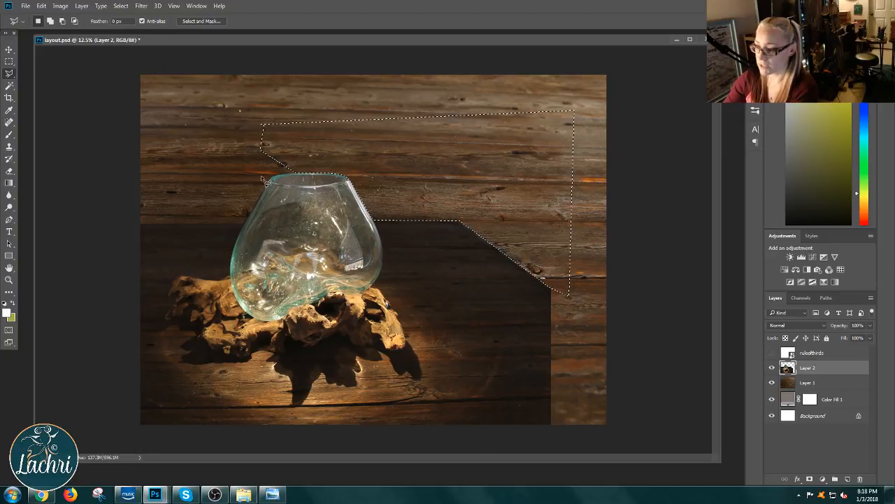
key(ctrl+d)
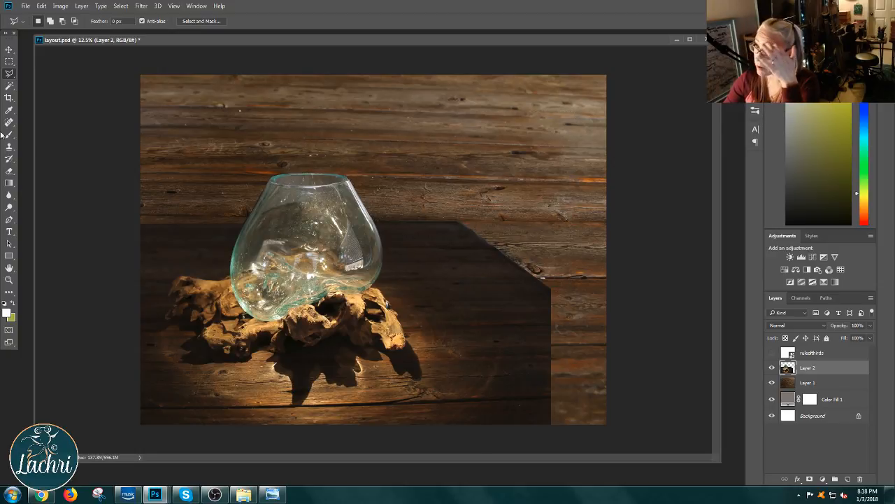
Step: Darken the wood table on Layer 1 with a Curves adjustment, setting points at input 62, output 21 and input 178, output 93
click(9, 50)
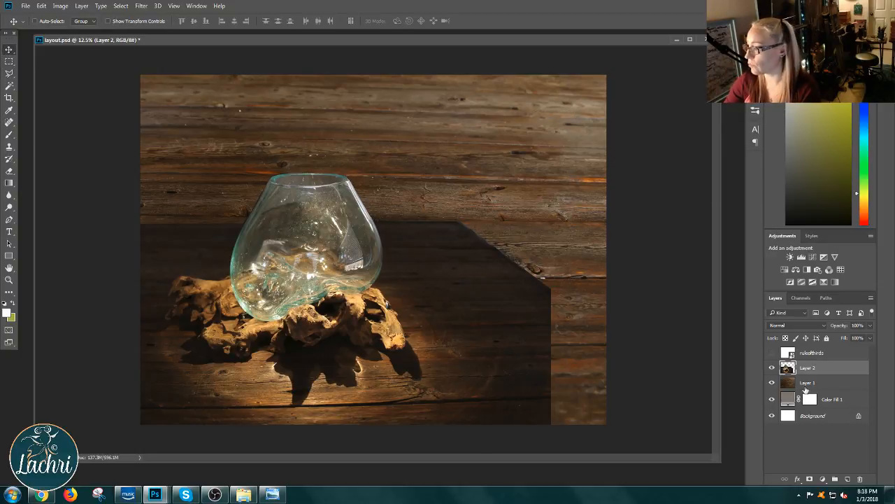
click(805, 385)
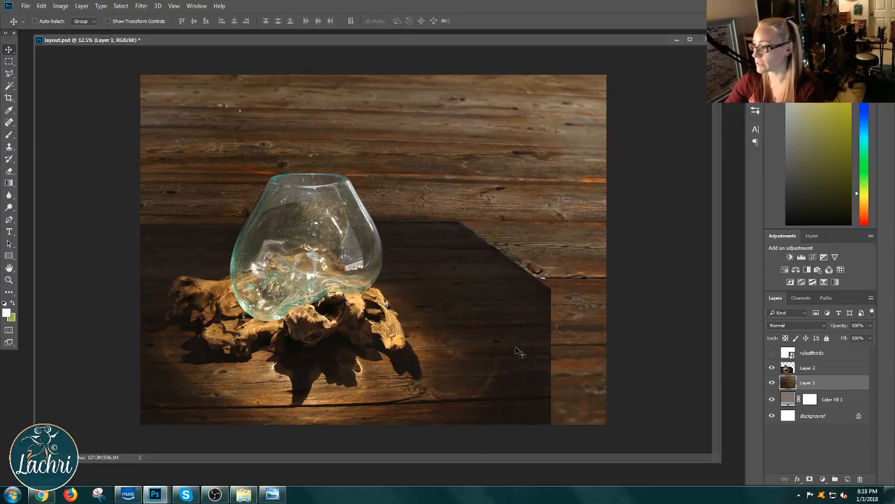
click(83, 6)
mouse_move(100, 5)
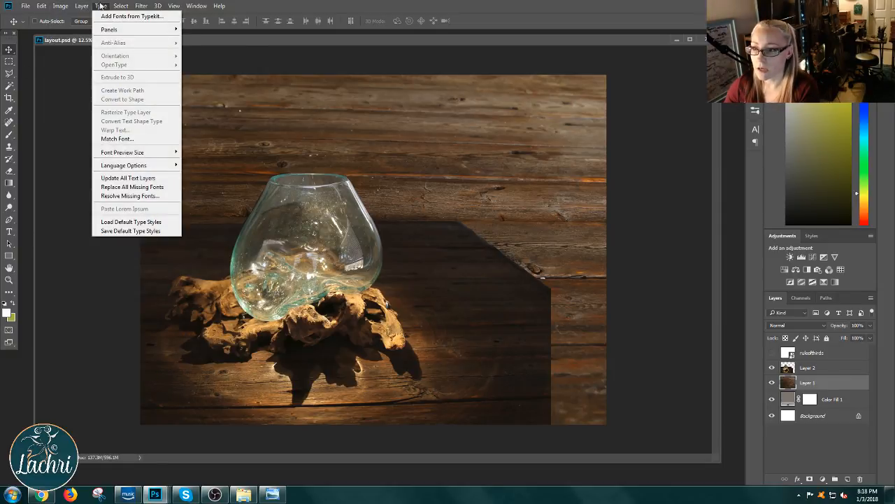
mouse_move(61, 5)
mouse_move(68, 29)
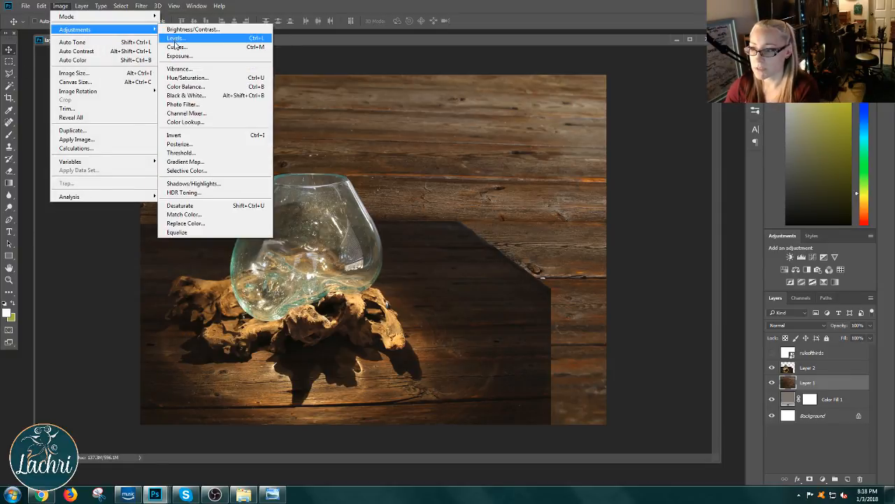
click(177, 47)
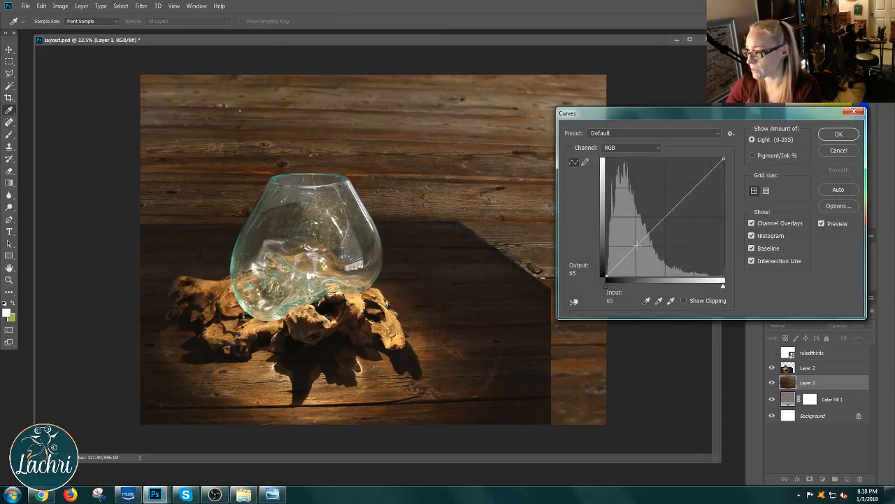
drag(637, 245, 634, 267)
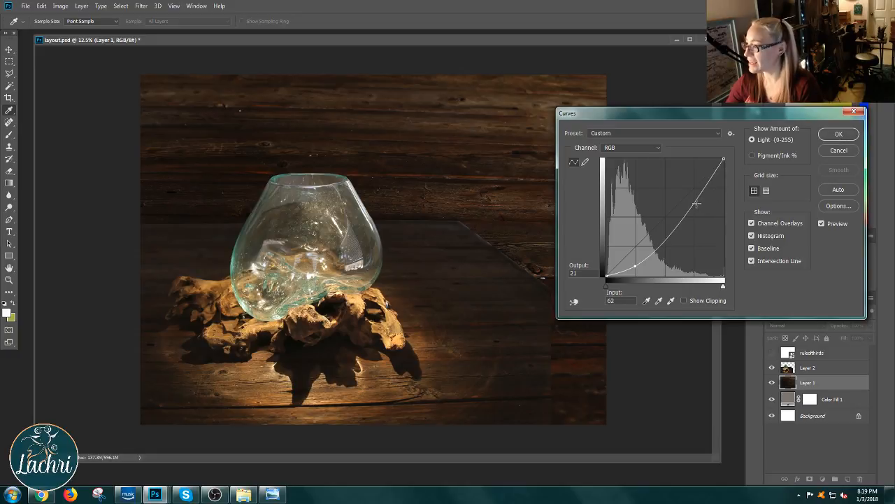
drag(701, 207, 689, 233)
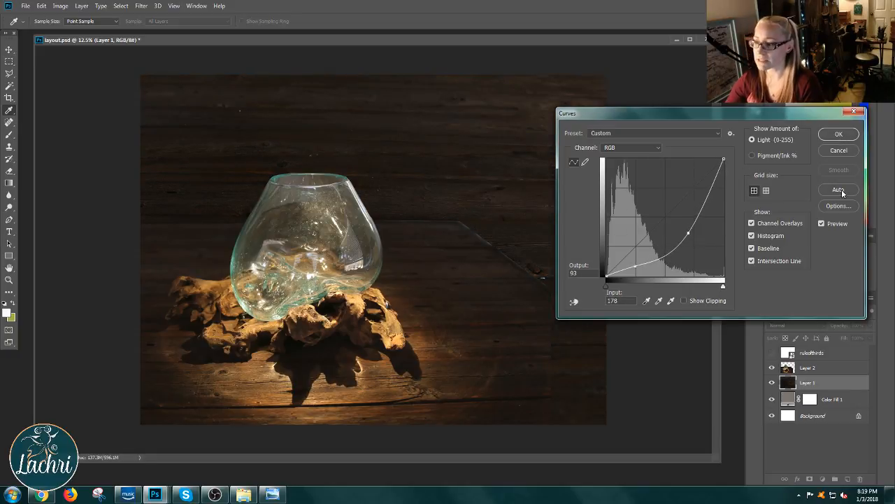
click(848, 137)
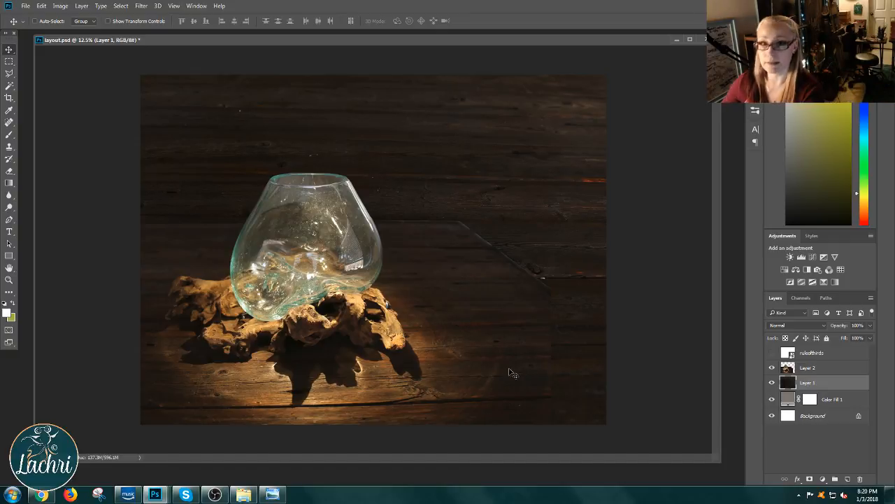
Step: Save the layout.psd document
click(60, 6)
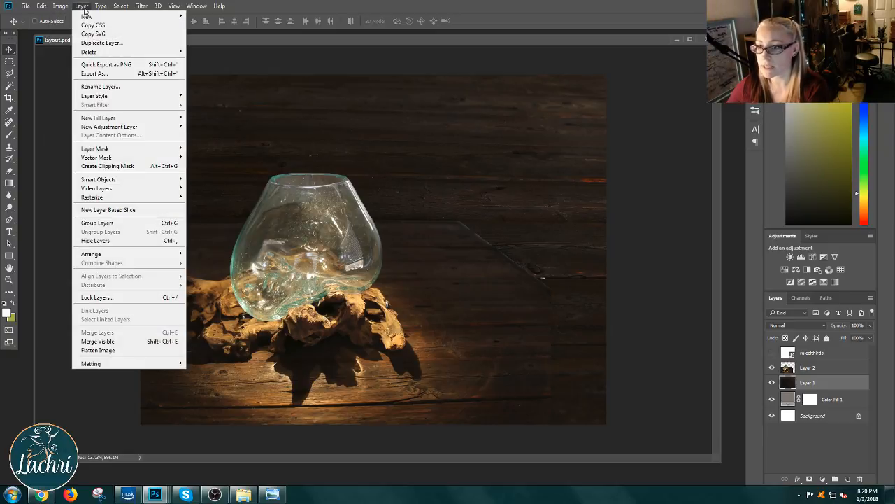
click(82, 6)
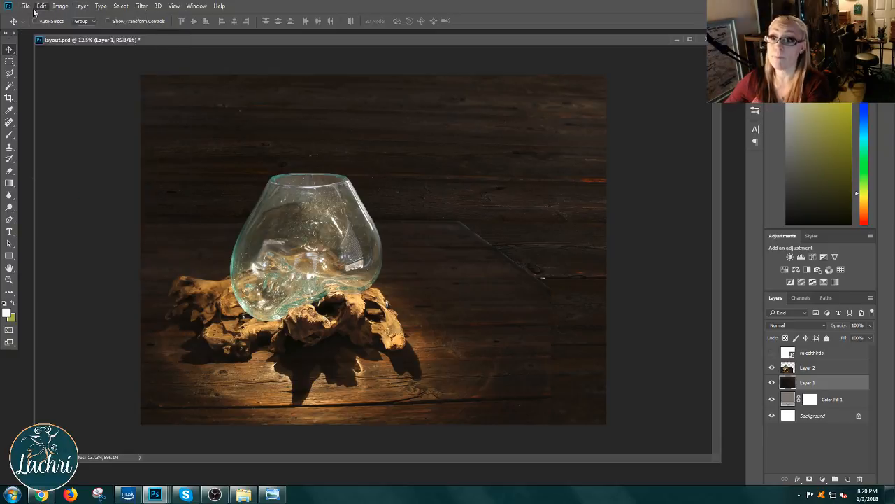
click(24, 6)
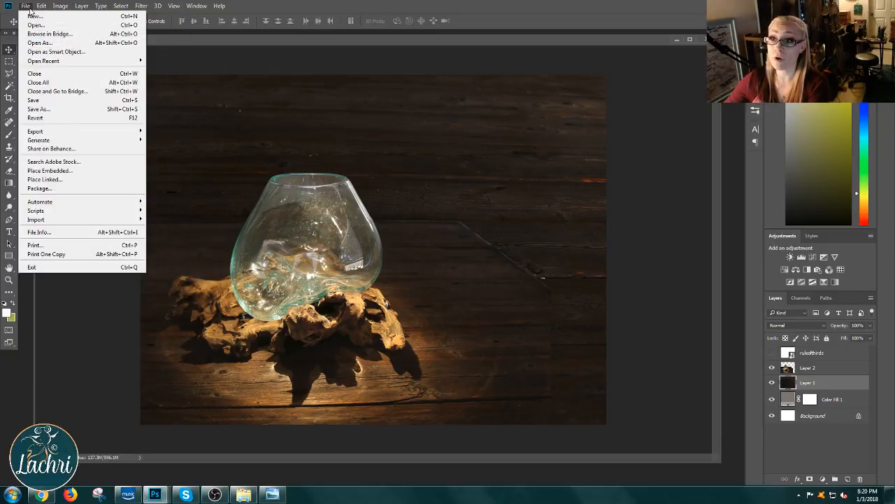
click(35, 100)
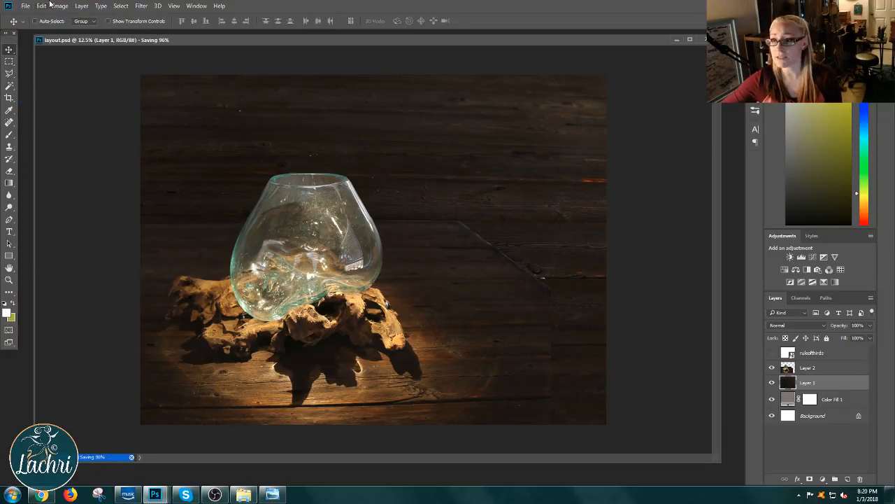
Step: Create a new layer named "octopus line drawing" and place it above Layer 2
click(25, 6)
mouse_move(61, 9)
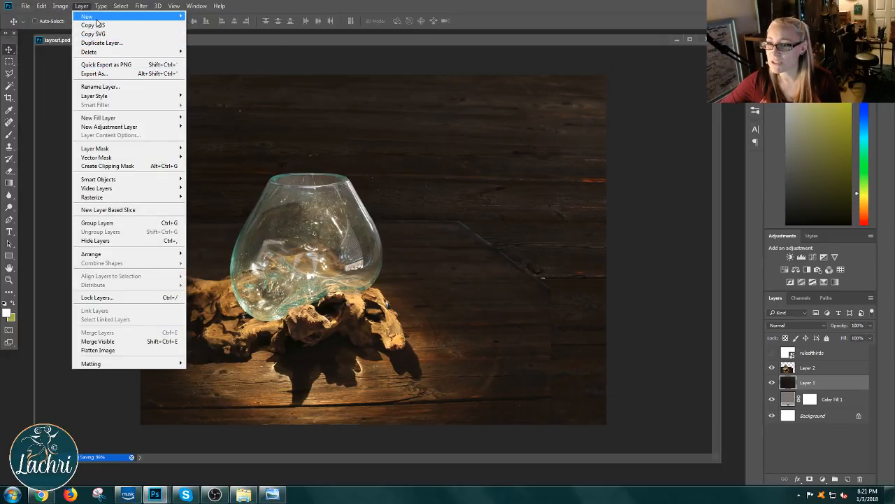
click(203, 16)
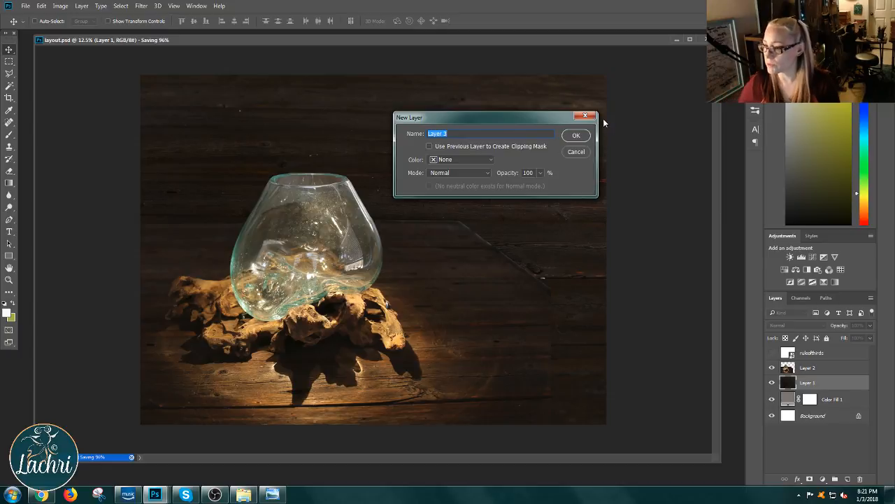
text(oc)
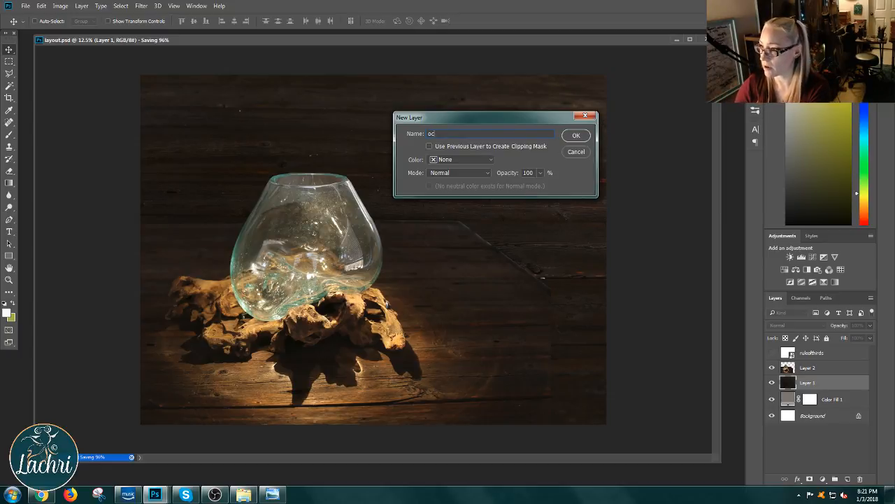
text(o)
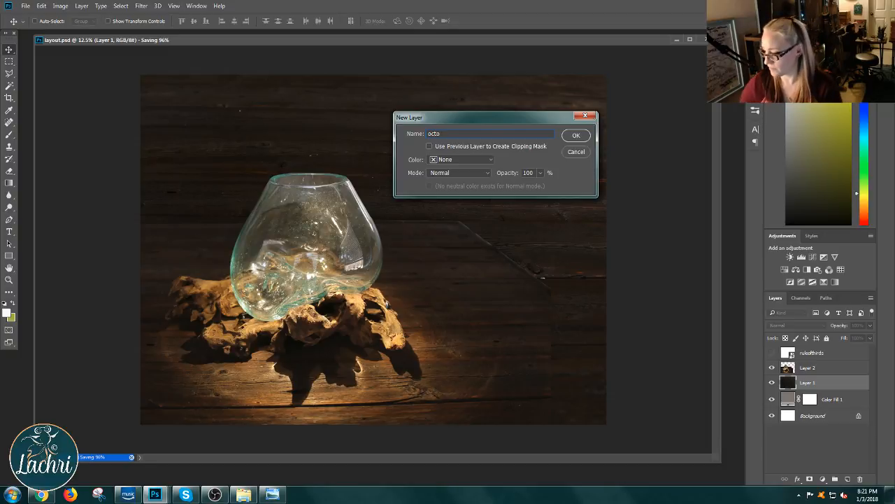
text(optopus )
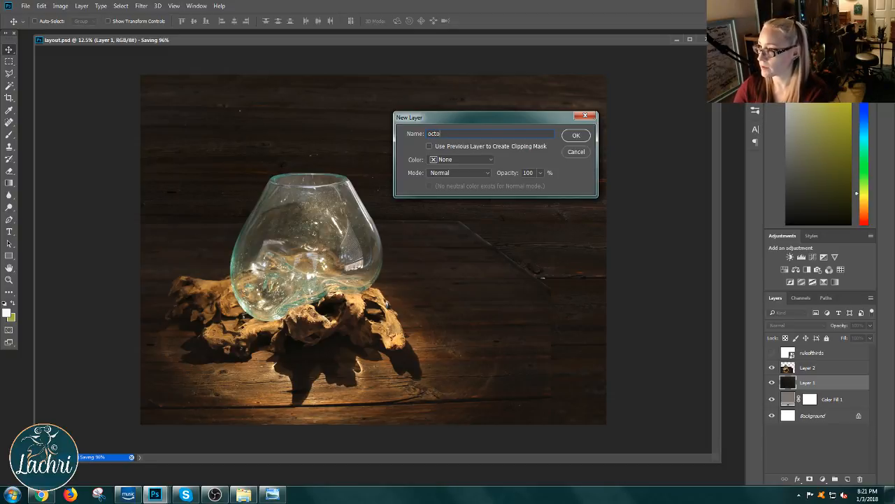
text(line drawing)
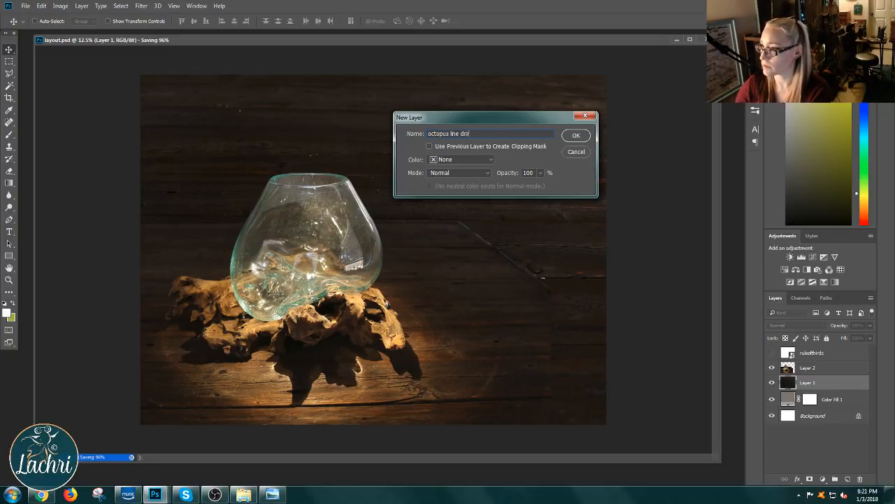
key(Return)
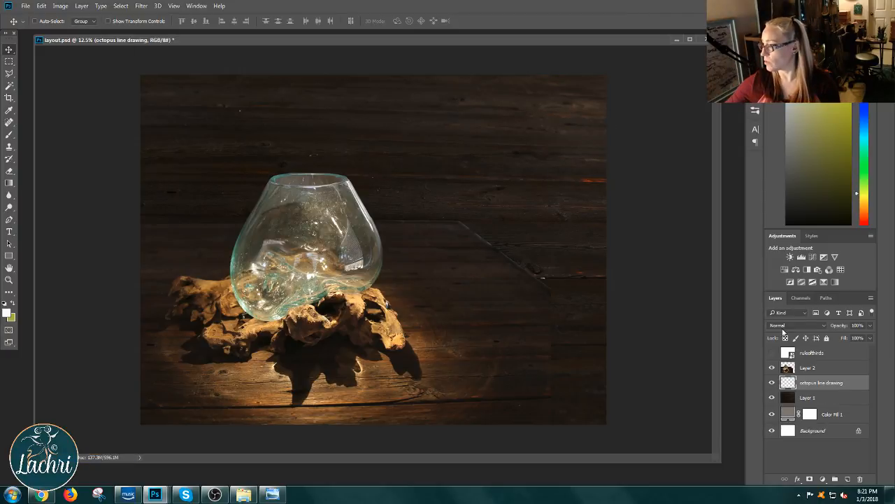
drag(818, 385, 812, 365)
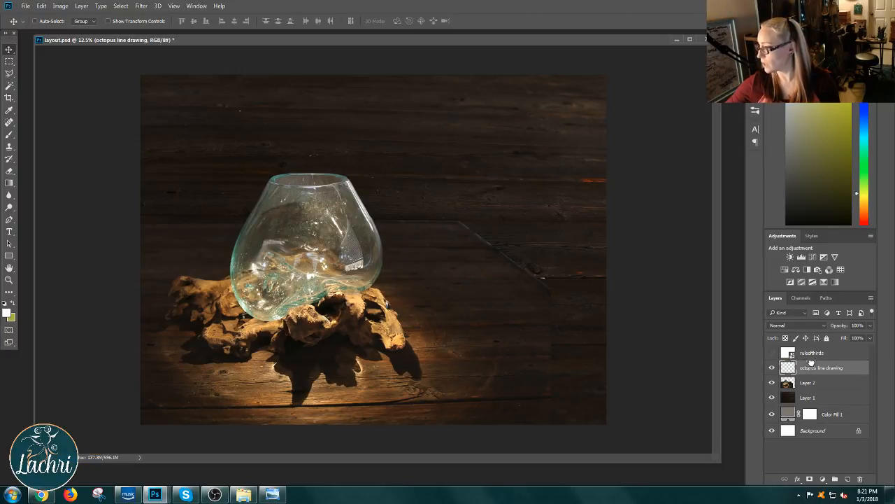
Step: Show the ruleofthirds layer and lower its opacity to 4%
click(772, 354)
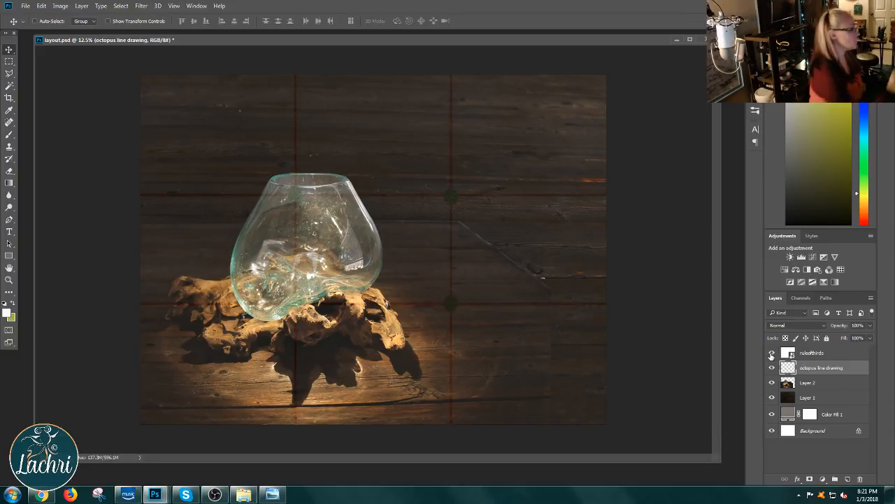
click(10, 135)
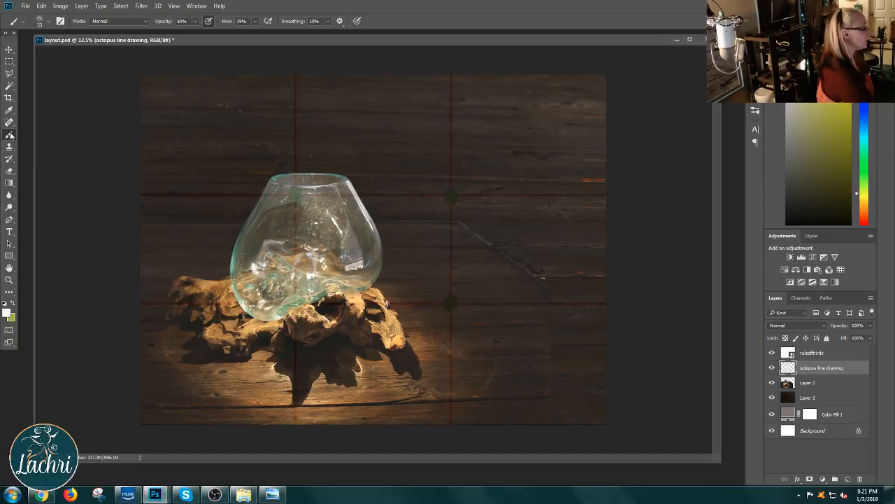
click(805, 354)
click(870, 326)
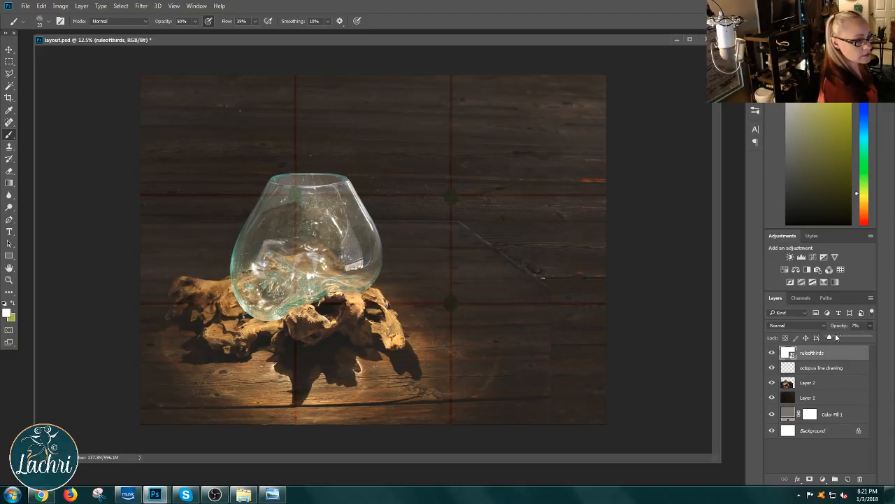
drag(829, 337, 828, 338)
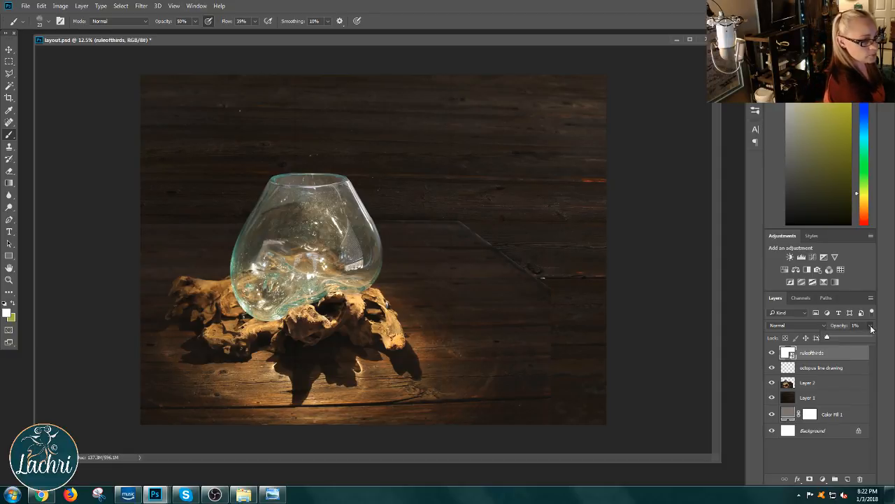
click(829, 337)
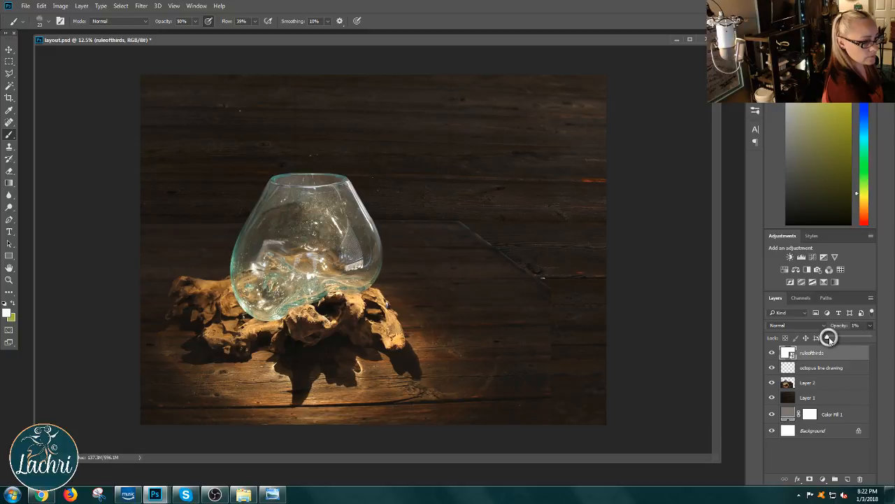
drag(829, 336, 830, 336)
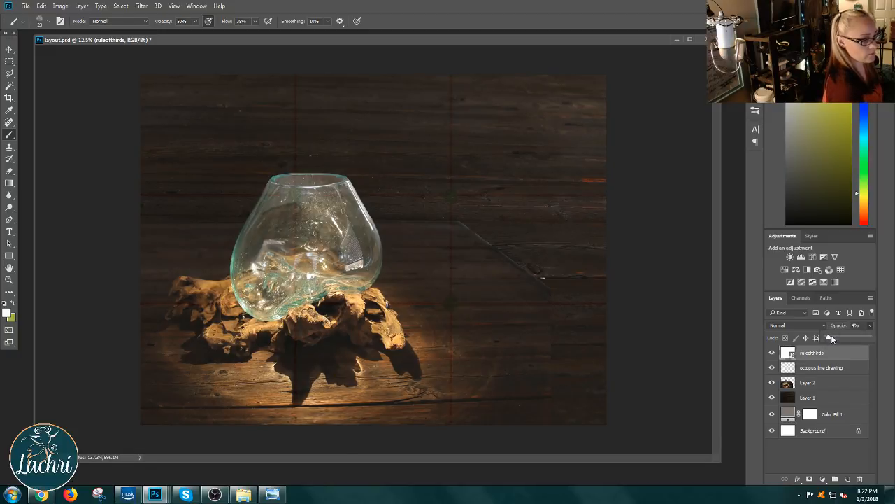
Step: Choose the Hard Round brush with 30% hardness and a 10 px size, declining to rasterize the smart object
click(10, 135)
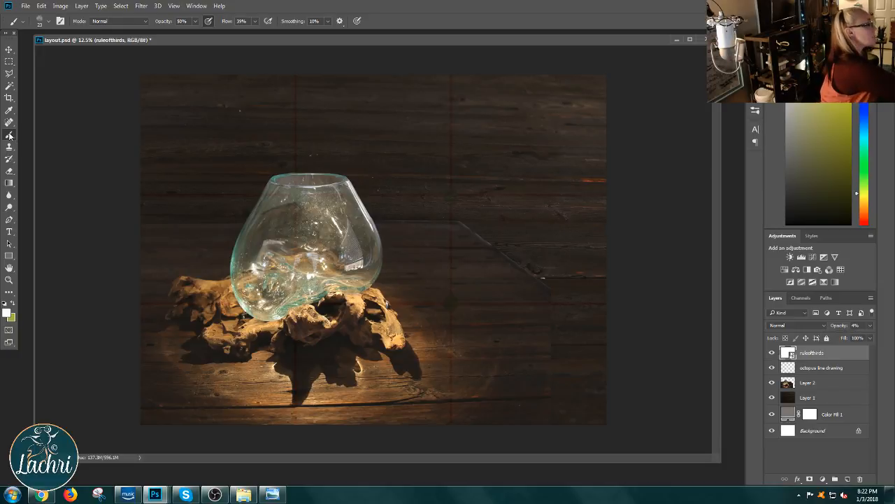
click(47, 21)
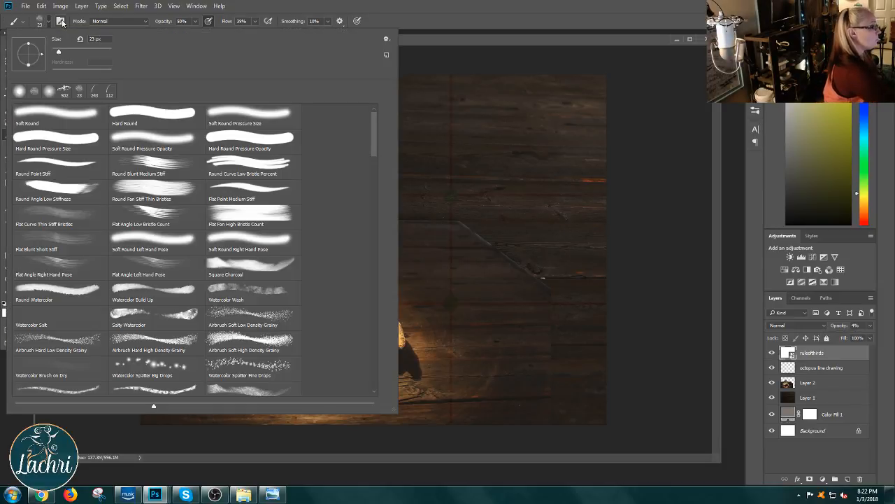
click(560, 178)
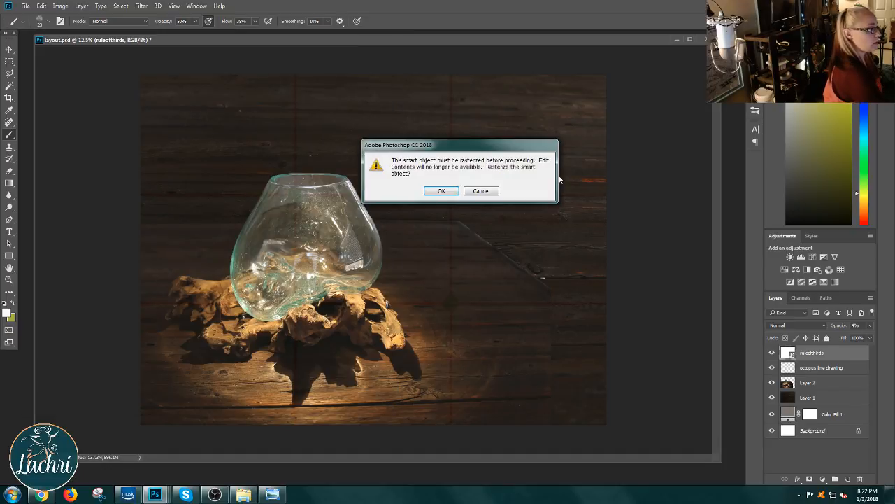
click(485, 190)
right_click(492, 280)
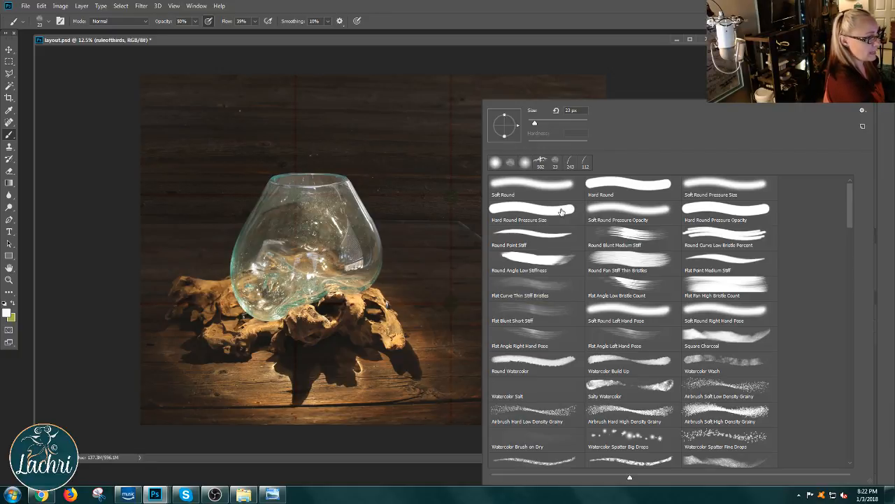
click(650, 185)
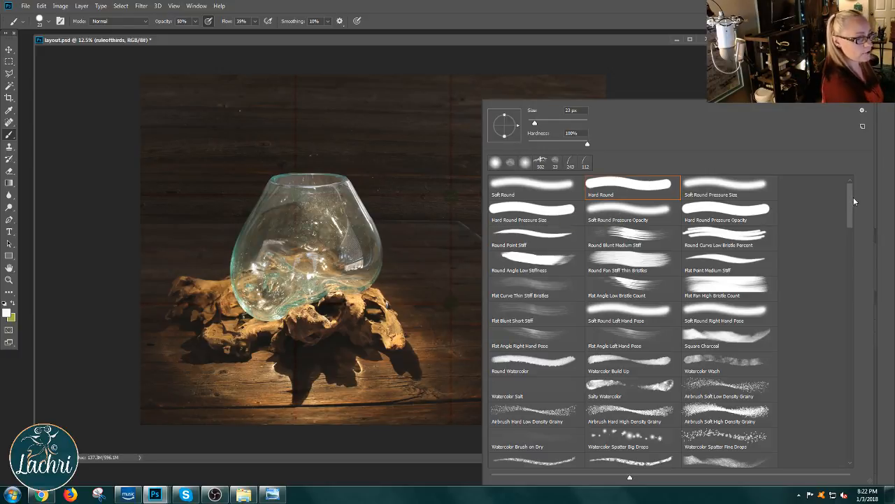
mouse_move(852, 198)
mouse_down()
mouse_move(841, 406)
mouse_move(842, 184)
mouse_up()
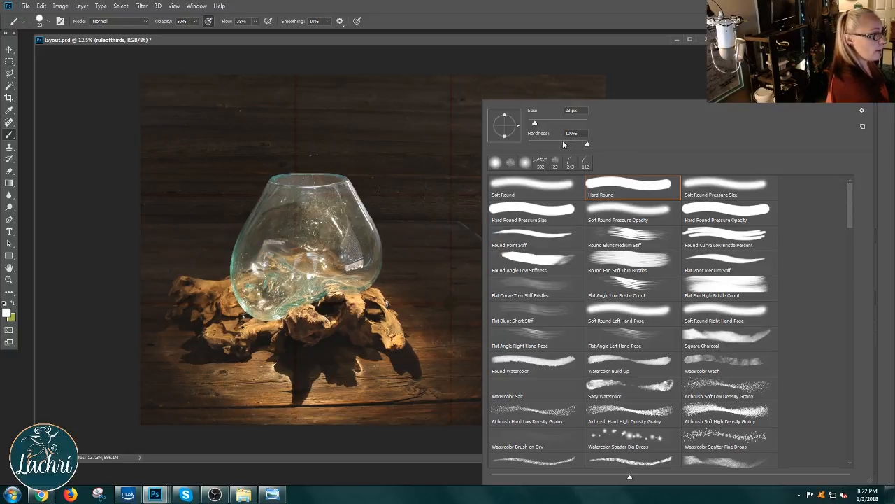
drag(553, 144, 534, 126)
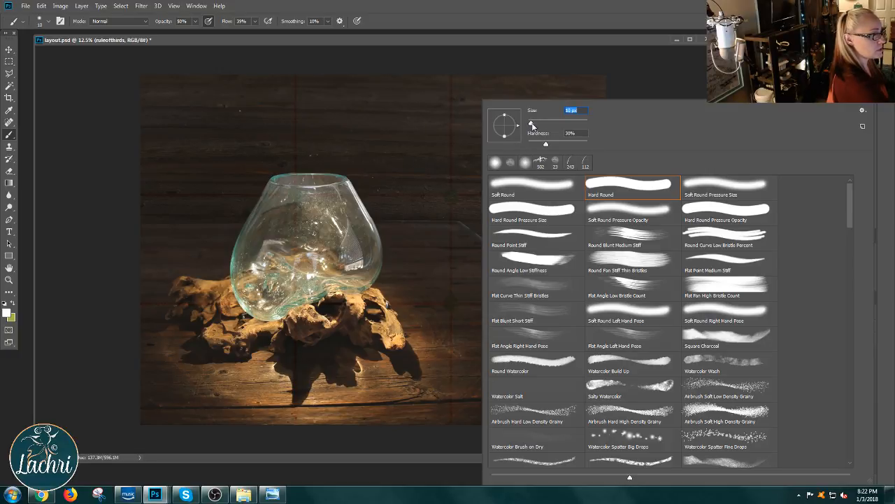
click(456, 40)
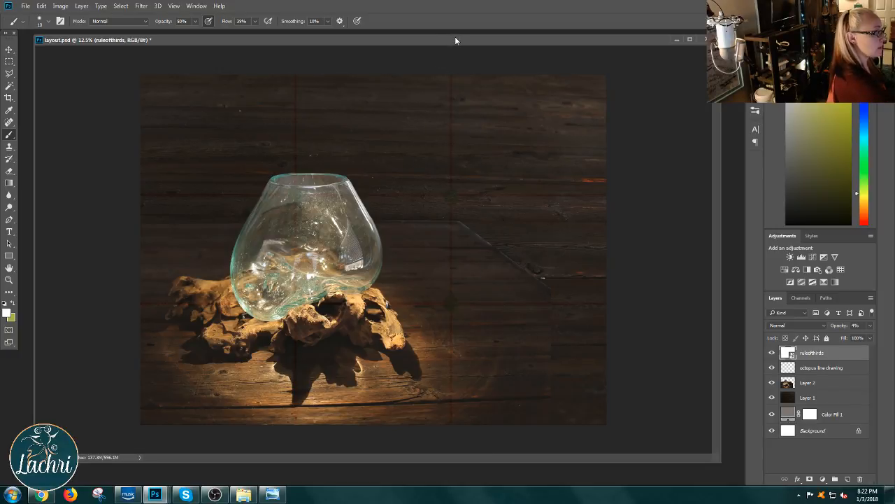
Step: Rasterize the ruleofthirds smart object and make the octopus line drawing layer active
click(431, 197)
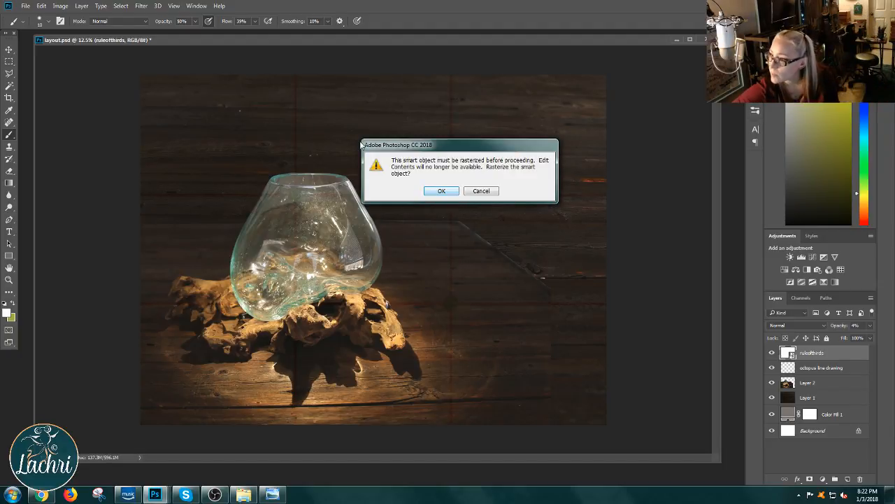
click(442, 191)
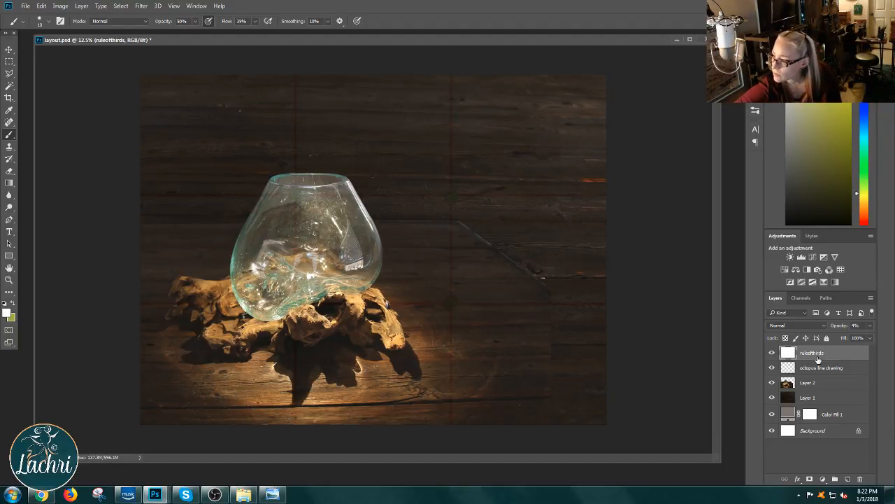
right_click(817, 352)
click(836, 371)
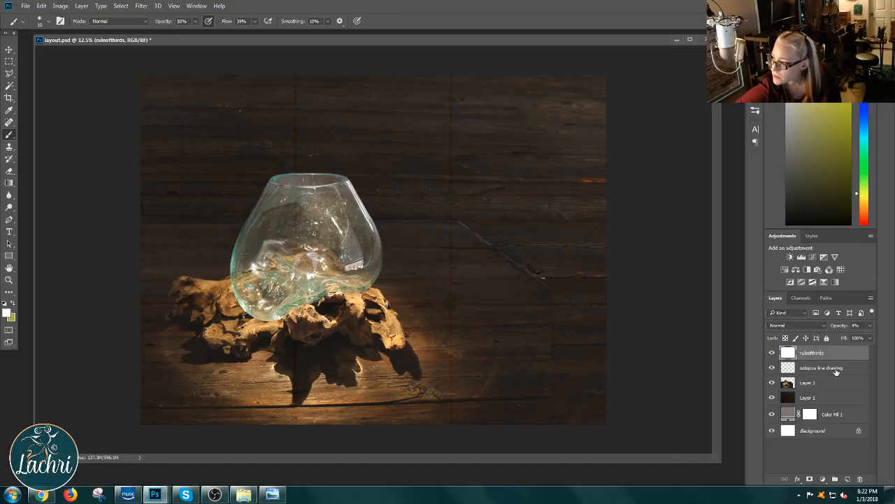
click(835, 371)
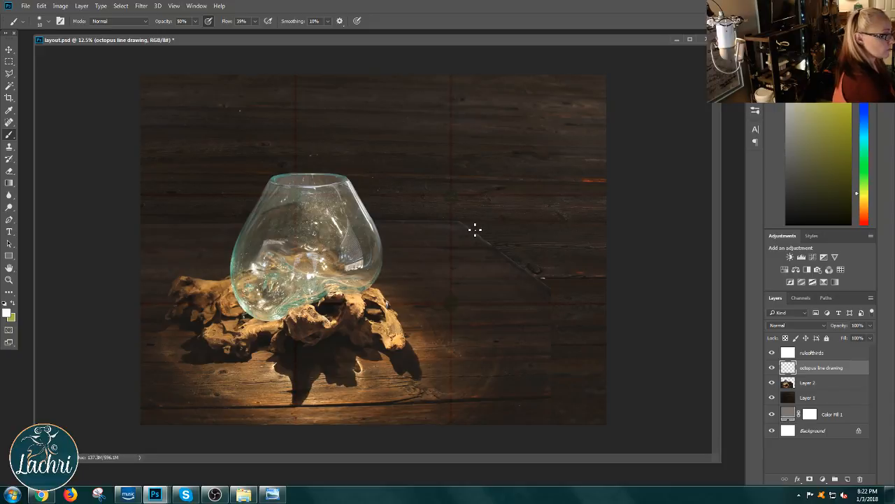
Step: Try sketching a rounded octopus body outline beside the glass bowl on the octopus line drawing layer
drag(468, 226, 479, 252)
key(ctrl+z)
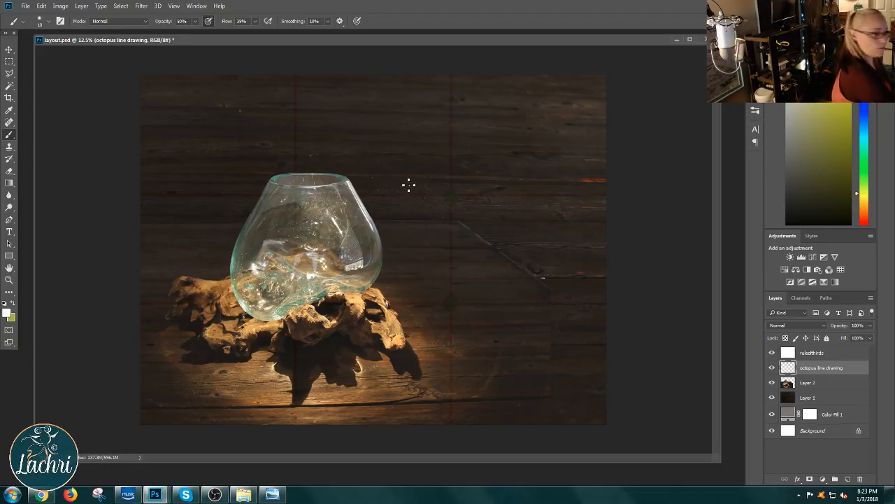
mouse_move(397, 187)
mouse_down()
mouse_move(398, 238)
mouse_move(514, 307)
mouse_up()
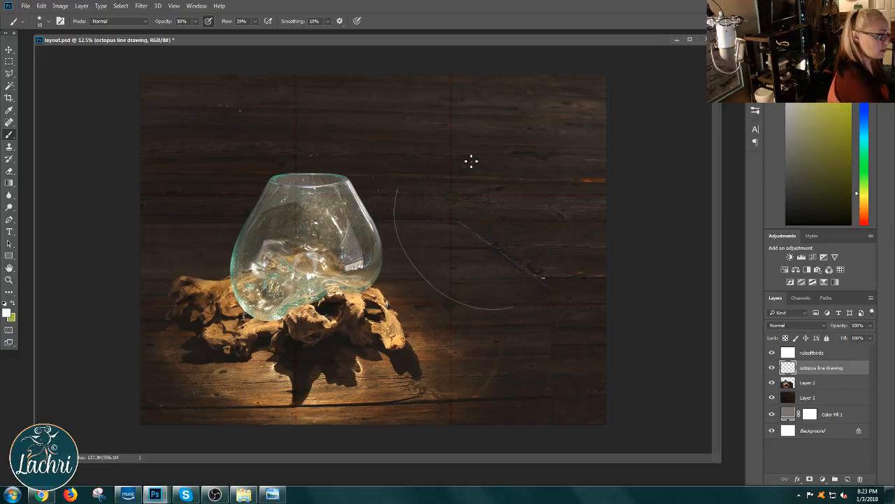
mouse_move(441, 147)
mouse_down()
mouse_move(489, 156)
mouse_move(548, 220)
mouse_move(509, 316)
mouse_move(446, 289)
mouse_move(532, 296)
mouse_move(550, 225)
mouse_move(547, 294)
mouse_move(479, 305)
mouse_move(524, 301)
mouse_up()
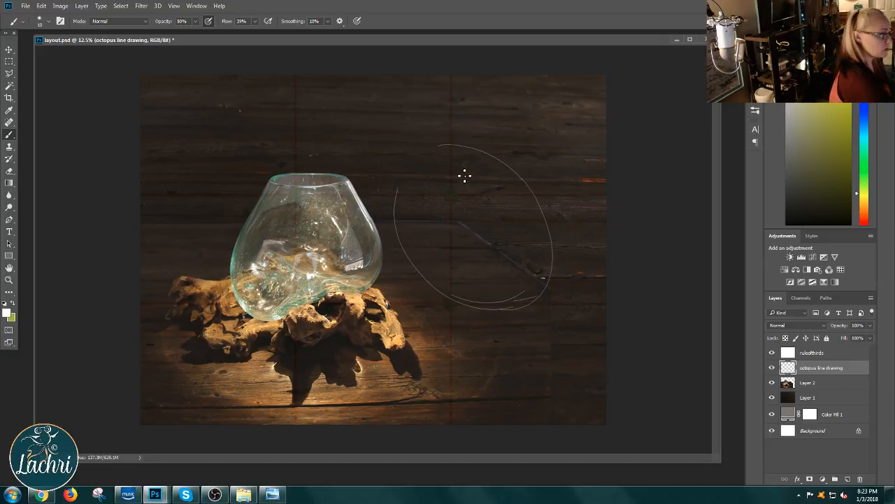
drag(435, 144, 404, 145)
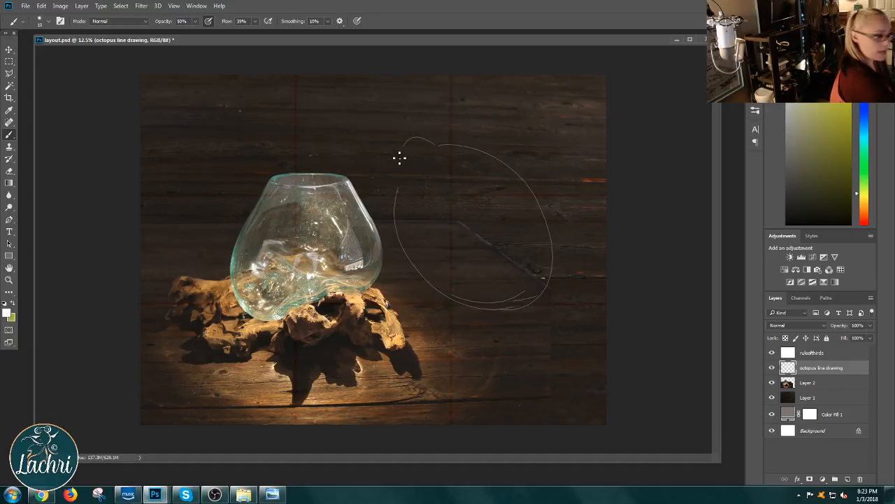
drag(370, 171, 391, 158)
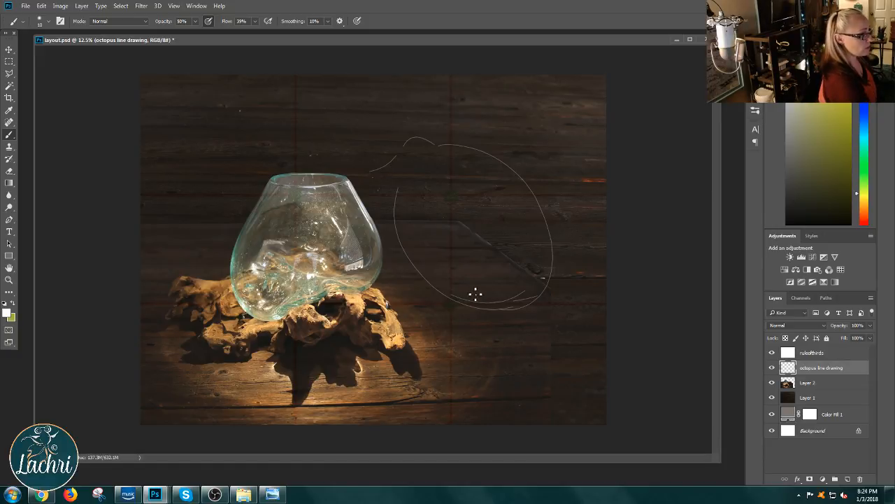
Step: Undo all the outline strokes on the octopus line drawing layer
key(ctrl+alt+z)
key(ctrl+alt+z)
key(ctrl+alt+z)
key(ctrl+alt+z)
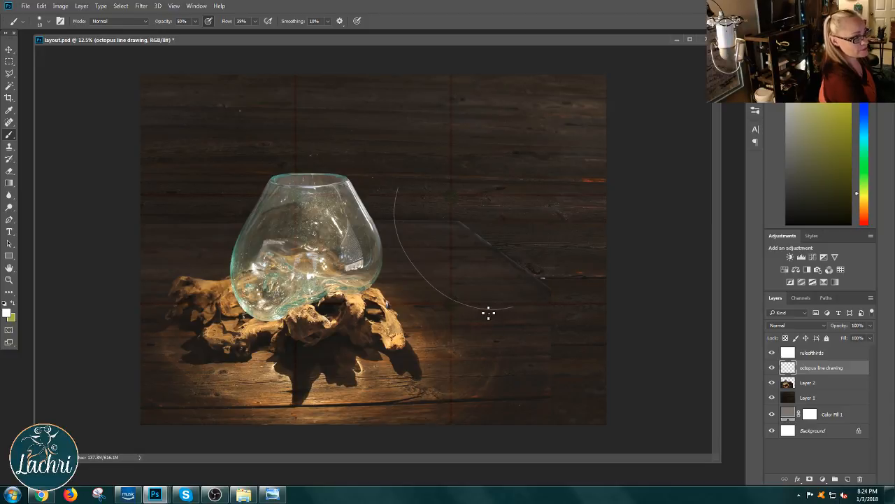
key(ctrl+alt+z)
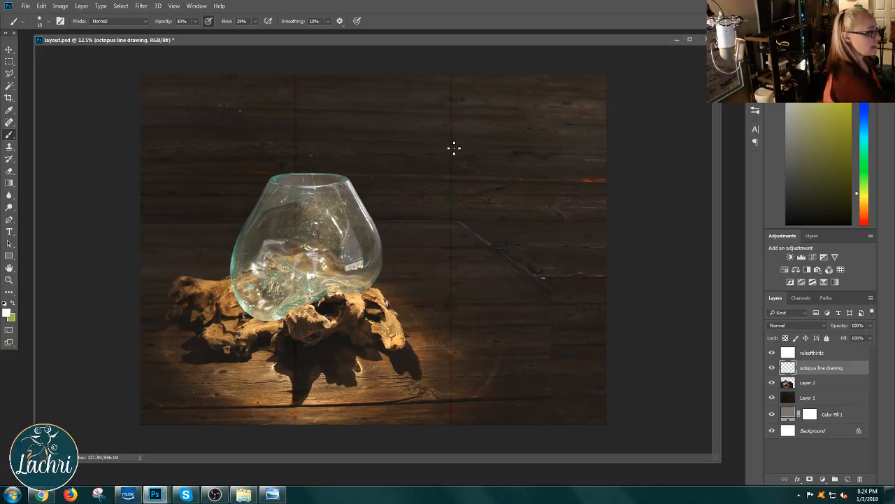
Step: Sketch the octopus's rounded body, raised eye, upper tentacle lines and a lower tentacle curve beside the glass bowl
drag(452, 144, 526, 178)
mouse_move(449, 167)
mouse_down()
mouse_move(478, 175)
mouse_move(472, 164)
mouse_move(470, 187)
mouse_move(455, 161)
mouse_move(489, 163)
mouse_move(565, 214)
mouse_move(536, 319)
mouse_move(542, 281)
mouse_move(564, 295)
mouse_move(432, 273)
mouse_up()
mouse_move(564, 282)
mouse_down()
mouse_move(529, 306)
mouse_move(416, 260)
mouse_up()
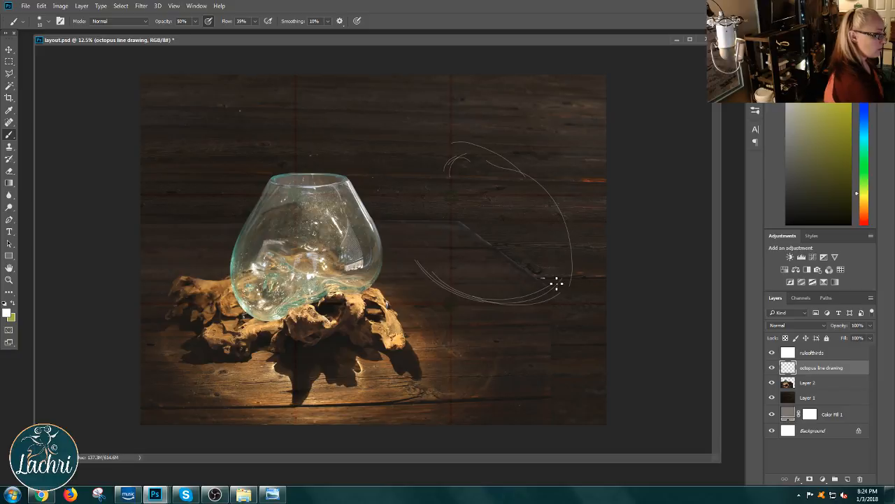
drag(458, 284, 429, 271)
drag(394, 232, 421, 267)
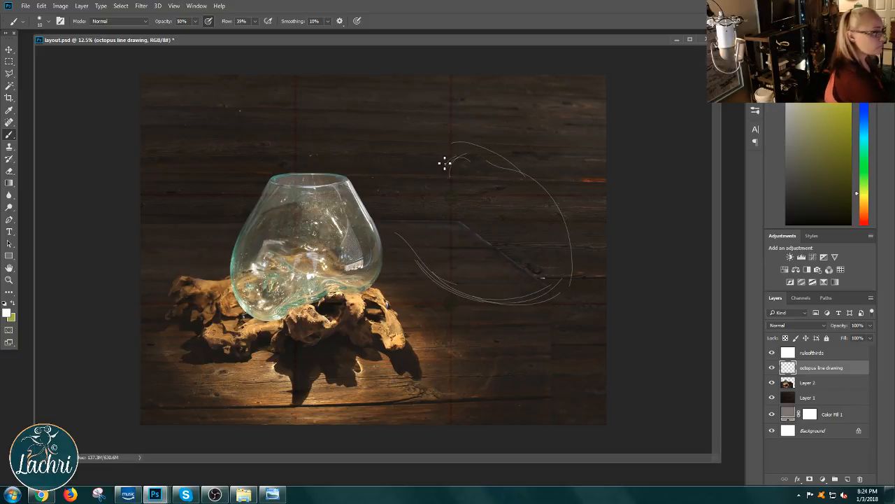
mouse_move(415, 159)
mouse_down()
mouse_move(358, 184)
mouse_move(470, 147)
mouse_move(469, 160)
mouse_move(426, 160)
mouse_move(476, 162)
mouse_move(441, 170)
mouse_move(471, 165)
mouse_up()
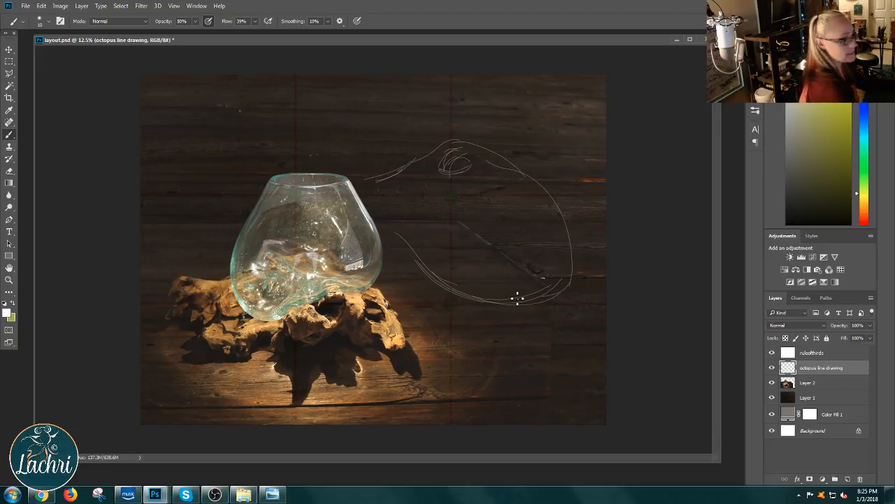
drag(415, 256, 384, 289)
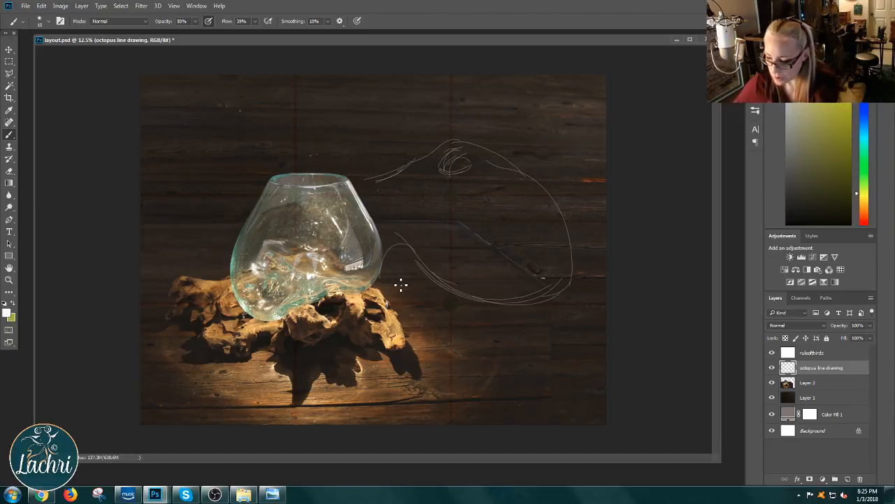
Step: Scale down the octopus sketch with Free Transform and shift it away from the bowl toward the canvas's upper corner
key(ctrl+t)
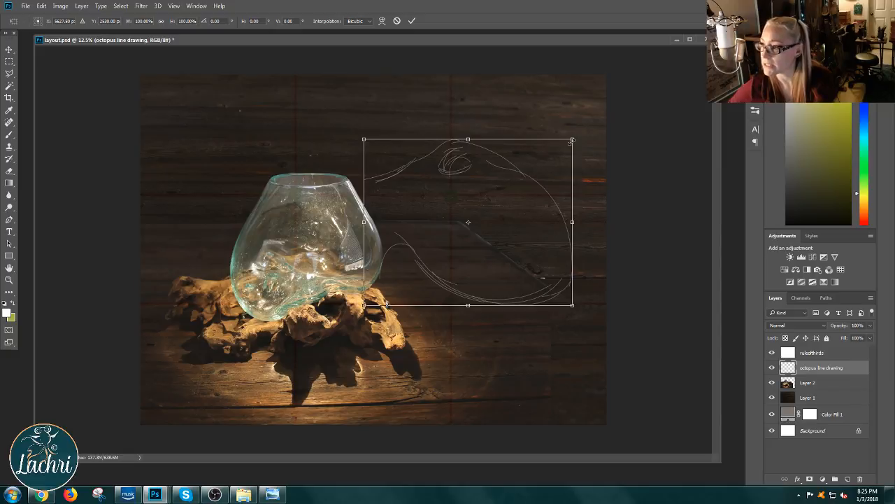
drag(573, 139, 540, 164)
drag(475, 224, 515, 200)
key(b)
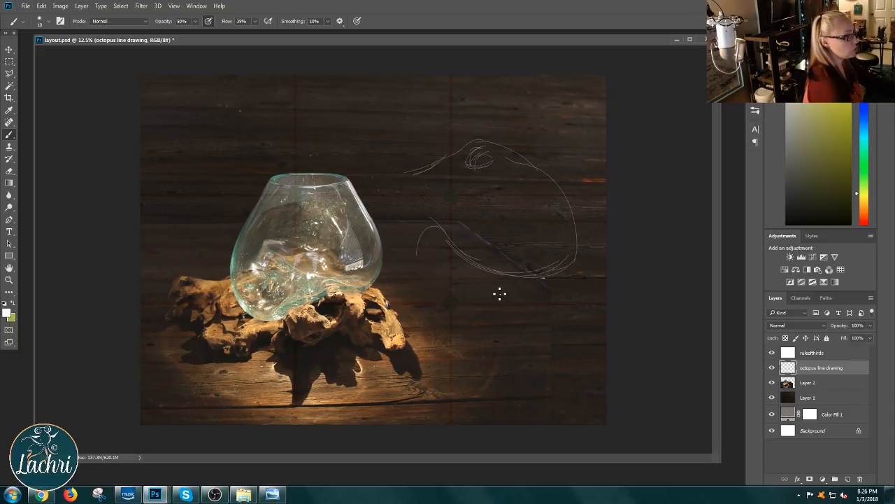
mouse_move(424, 240)
mouse_down()
mouse_move(453, 287)
mouse_move(524, 311)
mouse_move(583, 371)
mouse_move(411, 280)
mouse_move(423, 299)
mouse_move(451, 294)
mouse_up()
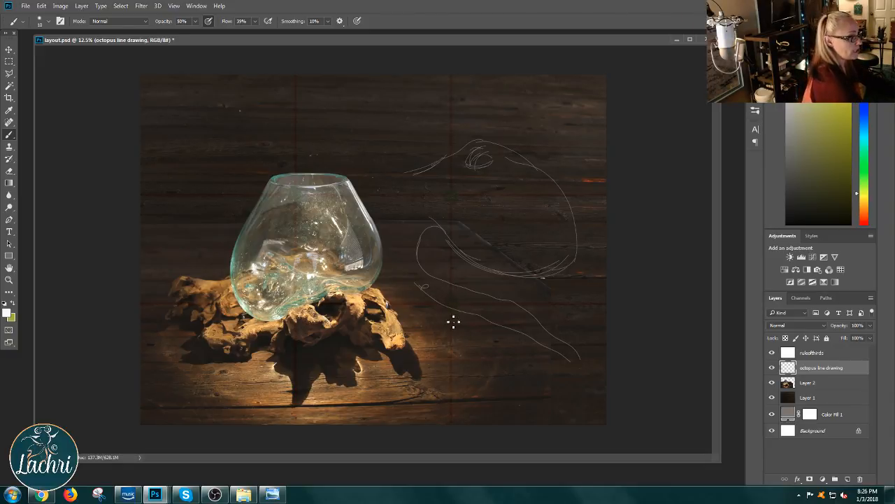
key(ctrl+z)
key(ctrl+alt+z)
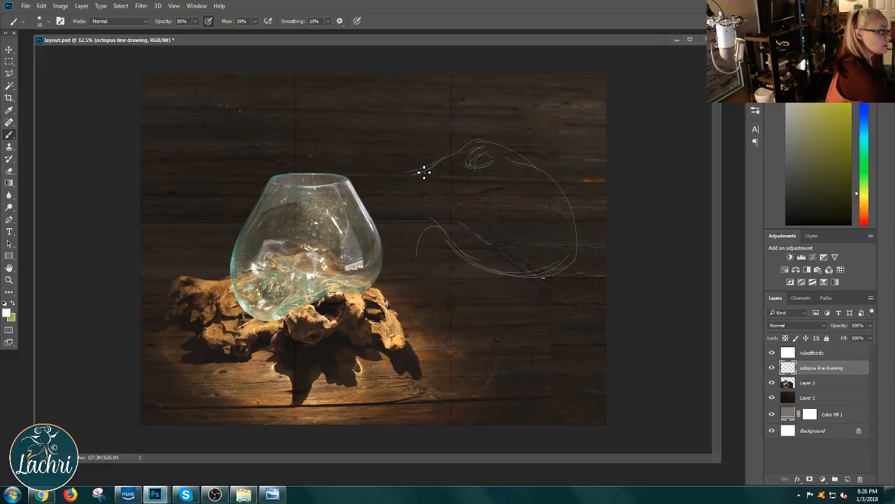
Step: Sketch tentacle strokes reaching toward the bowl, arching above its rim, and curving beside and beneath the driftwood base
mouse_move(424, 174)
mouse_down()
mouse_move(387, 203)
mouse_move(429, 164)
mouse_move(366, 198)
mouse_move(445, 158)
mouse_up()
drag(420, 170, 367, 193)
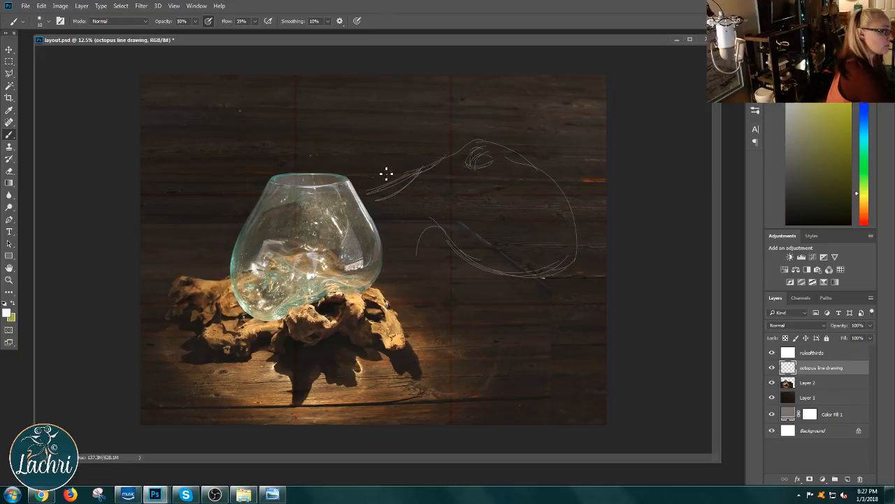
mouse_move(367, 147)
mouse_down()
mouse_move(402, 142)
mouse_move(374, 119)
mouse_move(334, 143)
mouse_move(329, 163)
mouse_move(379, 130)
mouse_up()
mouse_move(405, 277)
mouse_down()
mouse_move(398, 297)
mouse_move(452, 331)
mouse_up()
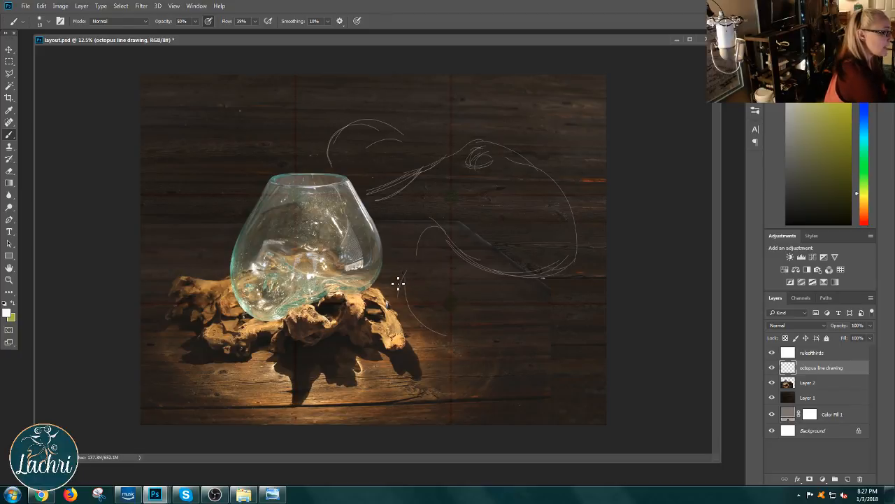
mouse_move(396, 281)
mouse_down()
mouse_move(391, 307)
mouse_move(358, 341)
mouse_move(305, 345)
mouse_up()
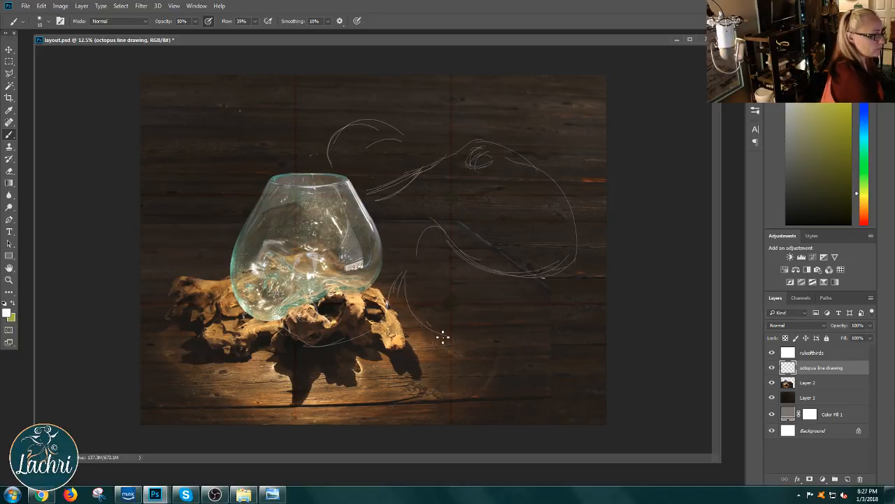
mouse_move(442, 337)
mouse_down()
mouse_move(520, 326)
mouse_move(598, 364)
mouse_move(556, 380)
mouse_up()
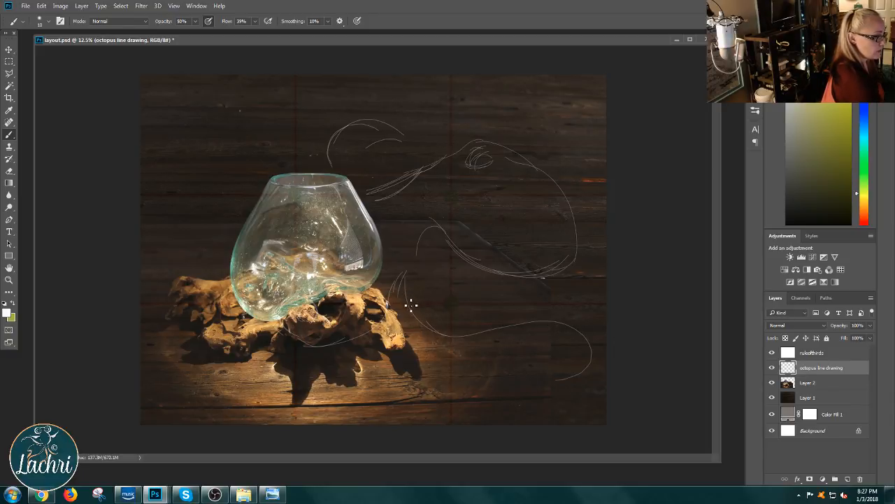
mouse_move(412, 304)
mouse_down()
mouse_move(450, 319)
mouse_move(530, 260)
mouse_move(571, 286)
mouse_move(568, 320)
mouse_move(489, 337)
mouse_up()
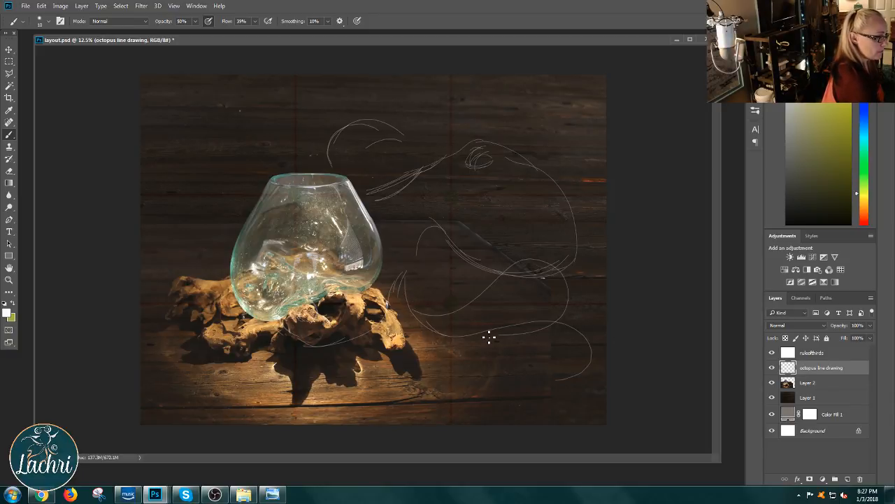
key(ctrl+alt+z)
key(ctrl+alt+z)
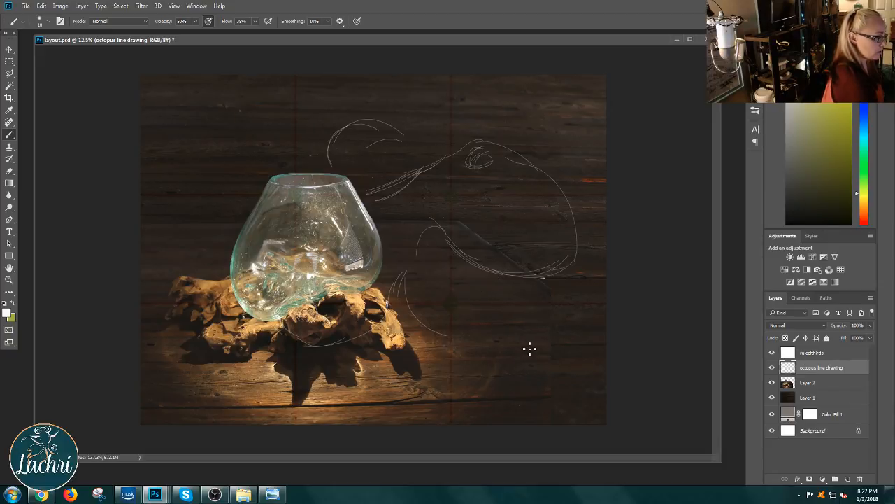
Step: Sketch a looping tentacle beneath the octopus's body and another emerging from behind the bowl over the driftwood's far end
mouse_move(405, 276)
mouse_down()
mouse_move(454, 304)
mouse_move(504, 258)
mouse_move(534, 246)
mouse_move(585, 296)
mouse_move(490, 322)
mouse_up()
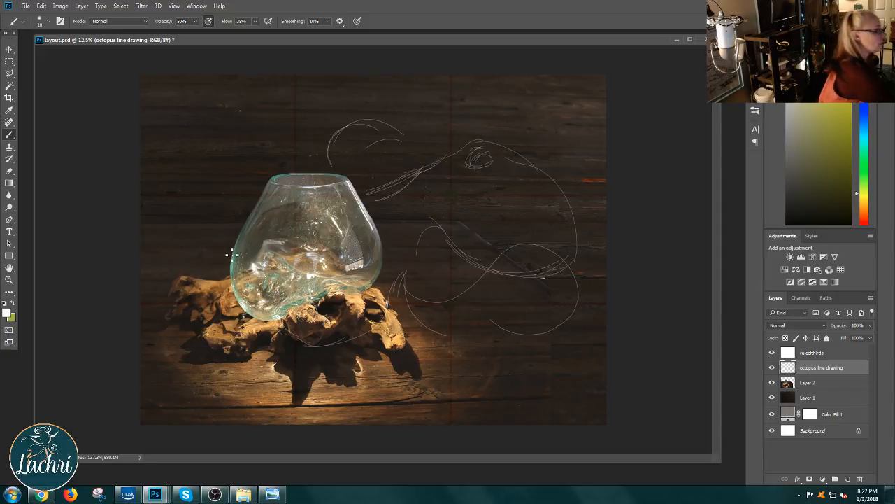
mouse_move(229, 253)
mouse_down()
mouse_move(200, 273)
mouse_move(210, 263)
mouse_move(193, 293)
mouse_move(205, 268)
mouse_move(206, 299)
mouse_move(177, 320)
mouse_up()
mouse_move(195, 280)
mouse_down()
mouse_move(200, 307)
mouse_move(176, 320)
mouse_up()
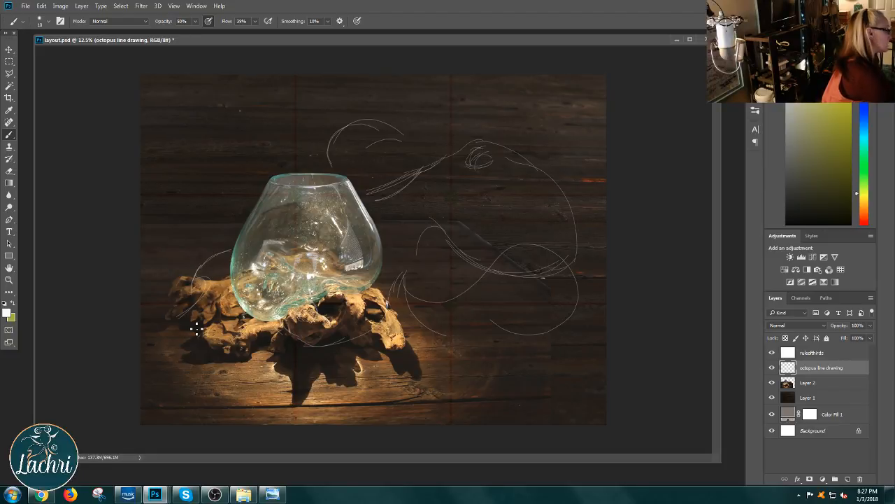
Step: Set the Eraser's opacity to 100% and erase the tentacle lines joining the octopus's head to the bowl
click(9, 171)
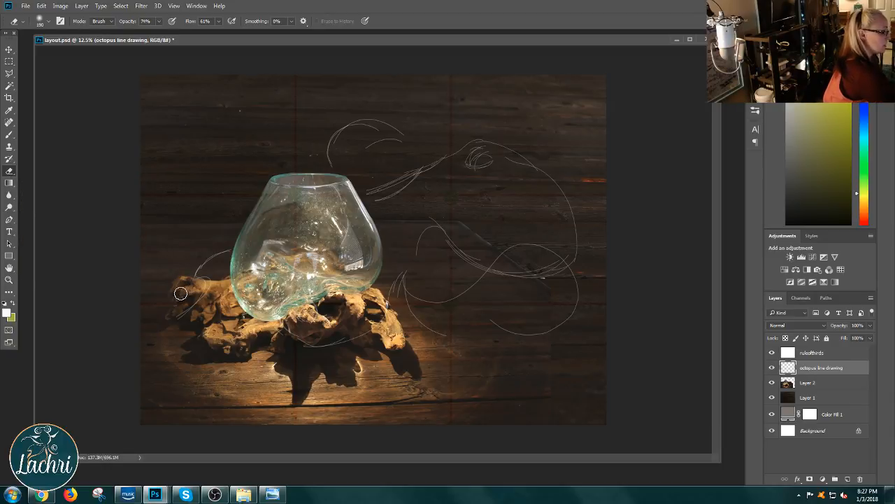
click(10, 136)
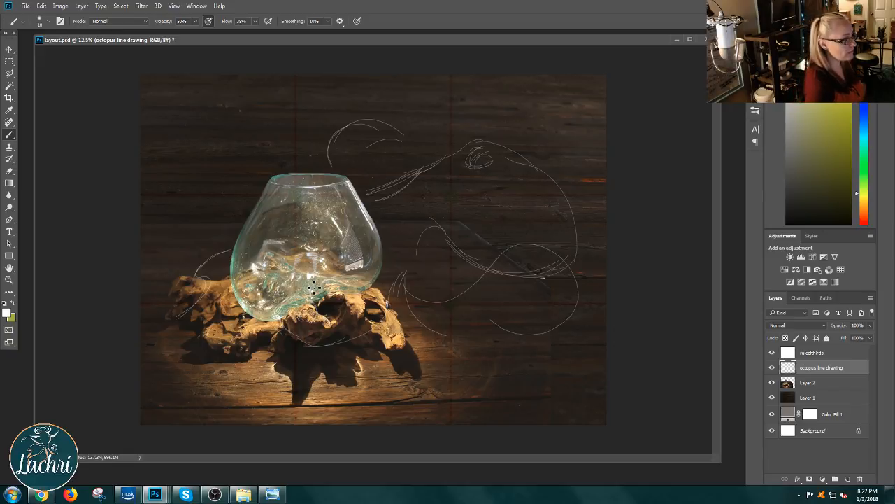
click(10, 170)
click(160, 21)
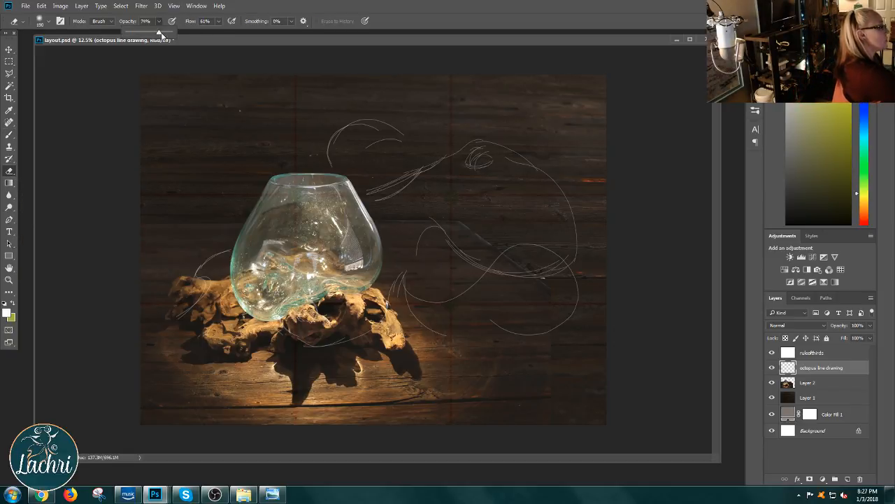
drag(150, 33, 177, 33)
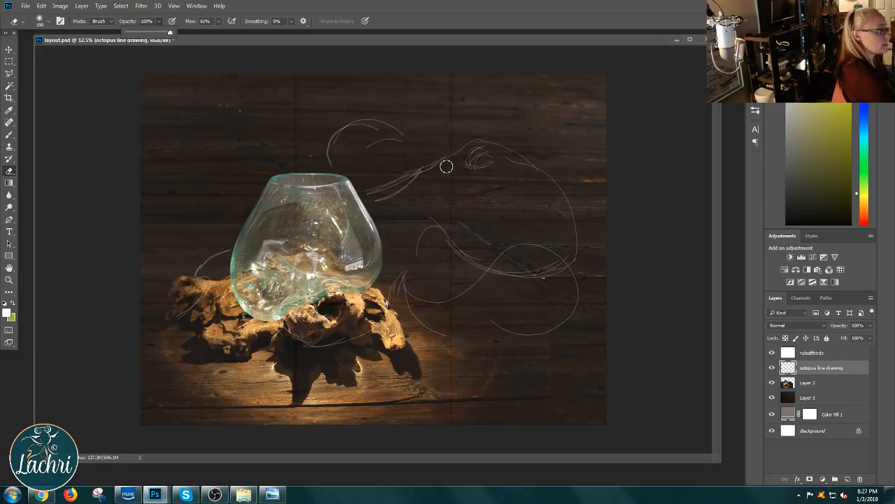
mouse_move(444, 165)
mouse_down()
mouse_move(426, 167)
mouse_move(459, 150)
mouse_up()
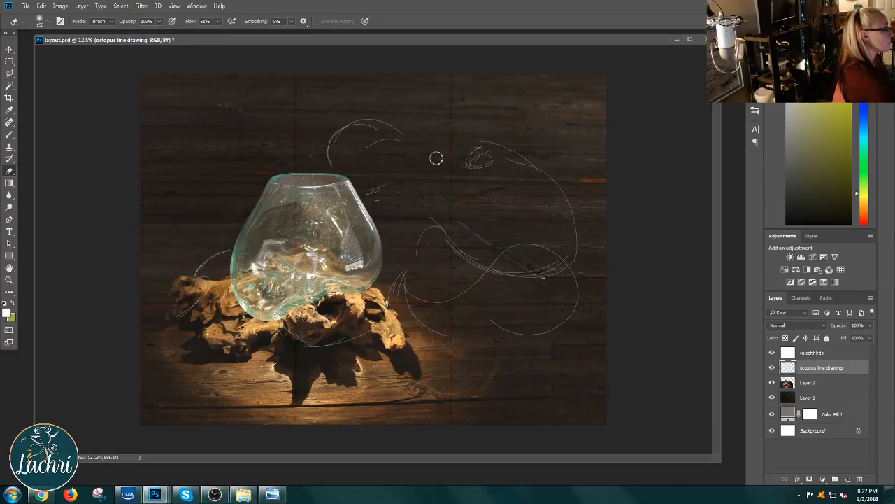
Step: Set the Eraser's flow to 25% and erase the octopus's eye and body outline, keeping the surrounding tentacle strokes
click(219, 21)
drag(221, 33, 236, 33)
drag(484, 139, 498, 141)
click(219, 21)
drag(220, 32, 186, 32)
mouse_move(505, 149)
mouse_down()
mouse_move(466, 170)
mouse_move(514, 144)
mouse_move(479, 171)
mouse_move(507, 160)
mouse_move(550, 178)
mouse_move(521, 159)
mouse_move(540, 170)
mouse_move(581, 235)
mouse_move(574, 242)
mouse_move(572, 219)
mouse_move(578, 241)
mouse_move(577, 232)
mouse_move(565, 274)
mouse_up()
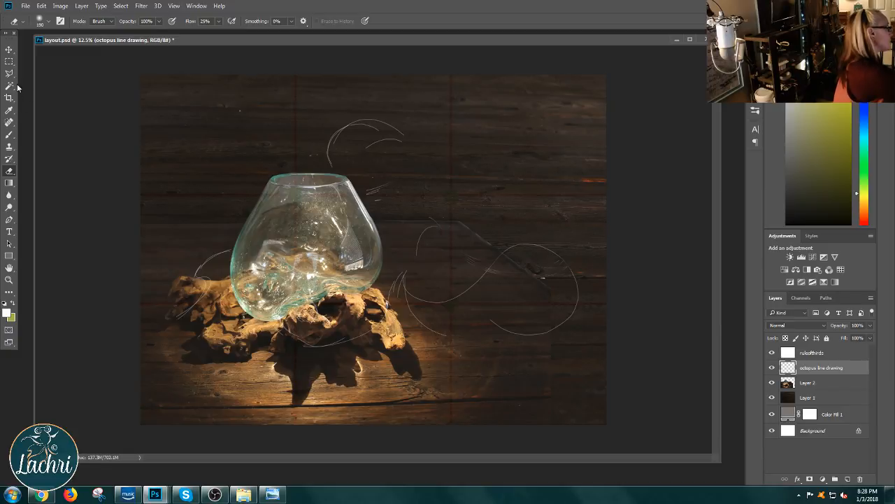
Step: Redraw the octopus with the Brush, placing its head nearer the bowl, with two eye arcs and an elongated rounded body
click(10, 135)
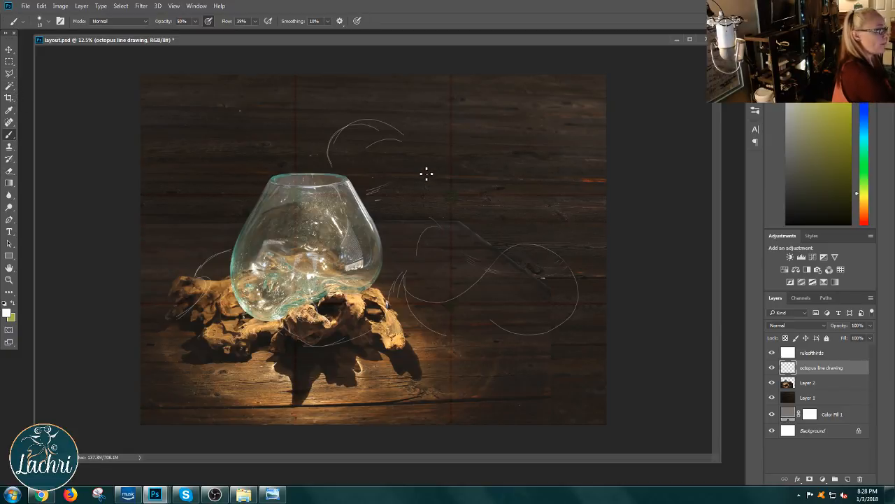
mouse_move(382, 186)
mouse_down()
mouse_move(425, 146)
mouse_move(512, 164)
mouse_move(558, 202)
mouse_move(482, 286)
mouse_move(542, 292)
mouse_move(452, 289)
mouse_move(572, 274)
mouse_move(490, 306)
mouse_move(549, 304)
mouse_move(493, 306)
mouse_move(571, 277)
mouse_move(498, 169)
mouse_up()
mouse_move(566, 220)
mouse_down()
mouse_move(545, 188)
mouse_move(498, 168)
mouse_up()
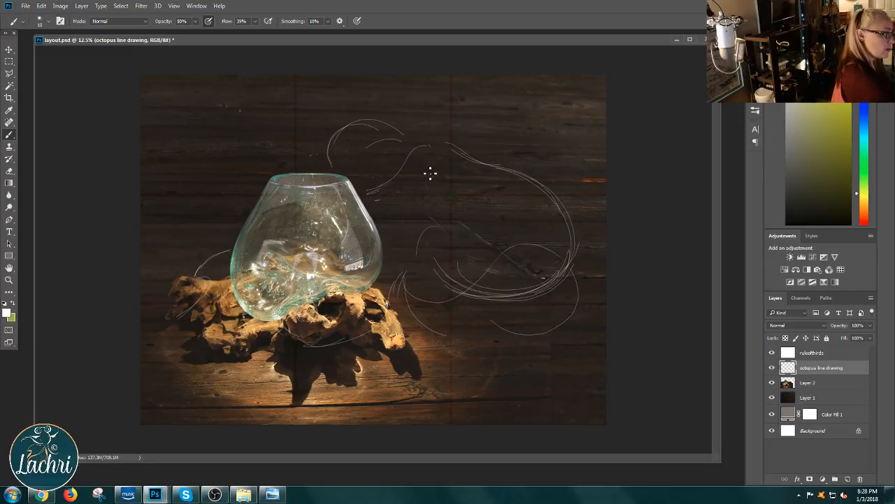
mouse_move(454, 146)
mouse_down()
mouse_move(413, 160)
mouse_move(427, 145)
mouse_move(448, 170)
mouse_move(432, 168)
mouse_move(454, 180)
mouse_move(444, 159)
mouse_move(471, 191)
mouse_move(448, 186)
mouse_up()
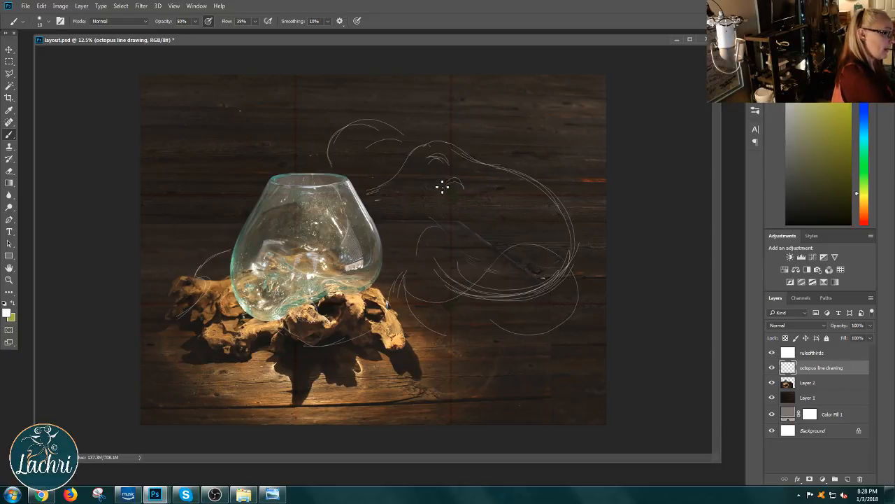
mouse_move(429, 155)
mouse_down()
mouse_move(429, 144)
mouse_move(462, 155)
mouse_up()
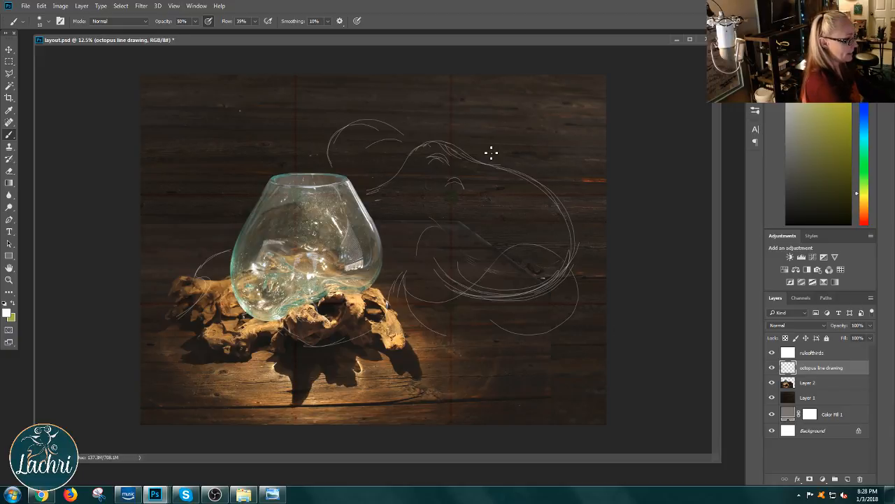
Step: Erase the redrawn head and body, switching the Eraser to the Hard Round Pressure Size tip partway, and return to the Brush tool
click(10, 171)
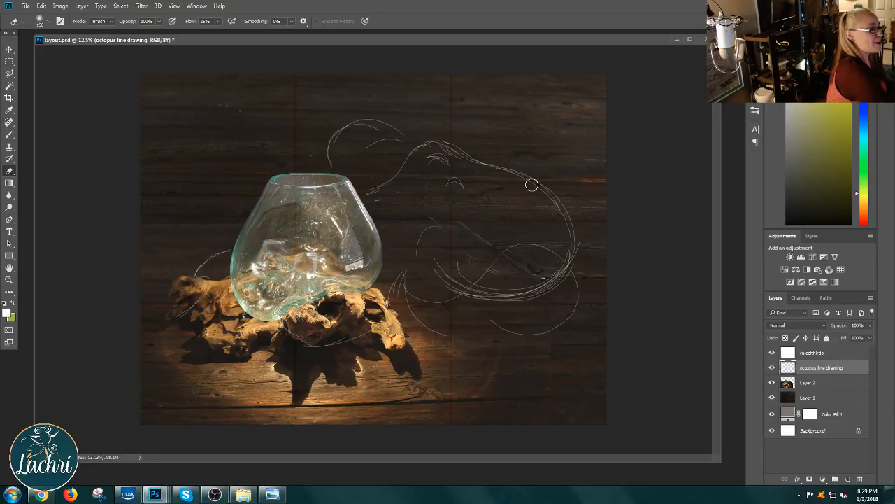
mouse_move(532, 184)
mouse_down()
mouse_move(441, 168)
mouse_move(473, 154)
mouse_move(474, 140)
mouse_move(413, 169)
mouse_move(440, 144)
mouse_move(424, 149)
mouse_move(443, 149)
mouse_move(437, 196)
mouse_move(509, 156)
mouse_move(486, 167)
mouse_move(561, 201)
mouse_move(552, 198)
mouse_move(579, 230)
mouse_move(568, 263)
mouse_up()
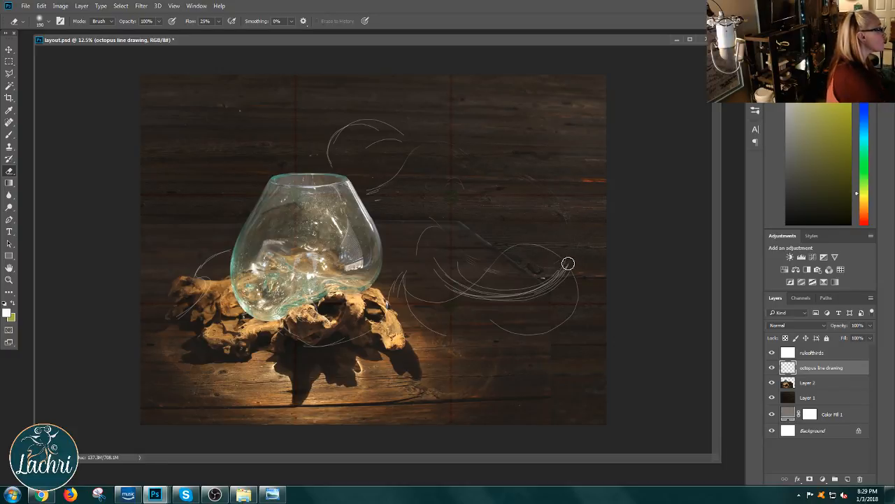
click(43, 22)
click(72, 142)
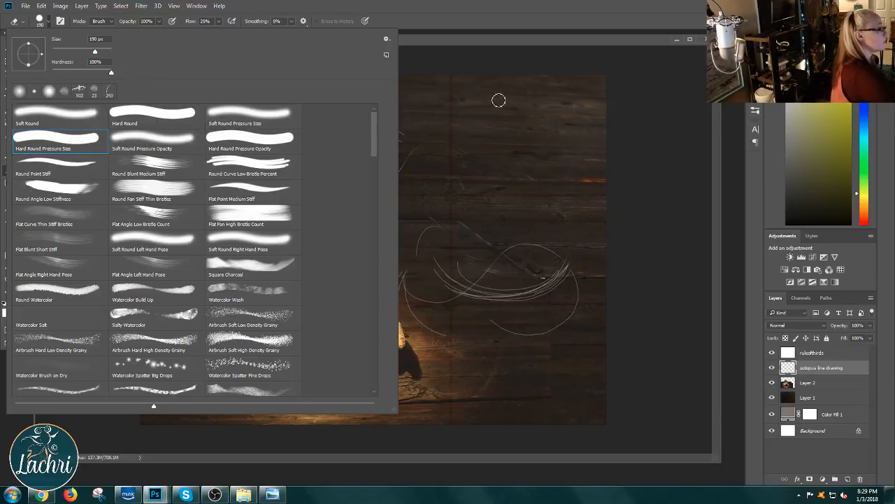
click(521, 97)
mouse_move(545, 286)
mouse_down()
mouse_move(564, 265)
mouse_move(505, 308)
mouse_move(493, 300)
mouse_move(516, 283)
mouse_move(468, 296)
mouse_move(449, 289)
mouse_move(426, 314)
mouse_move(519, 276)
mouse_move(472, 292)
mouse_move(474, 262)
mouse_move(442, 272)
mouse_move(452, 231)
mouse_move(429, 225)
mouse_move(436, 219)
mouse_move(411, 265)
mouse_move(446, 243)
mouse_up()
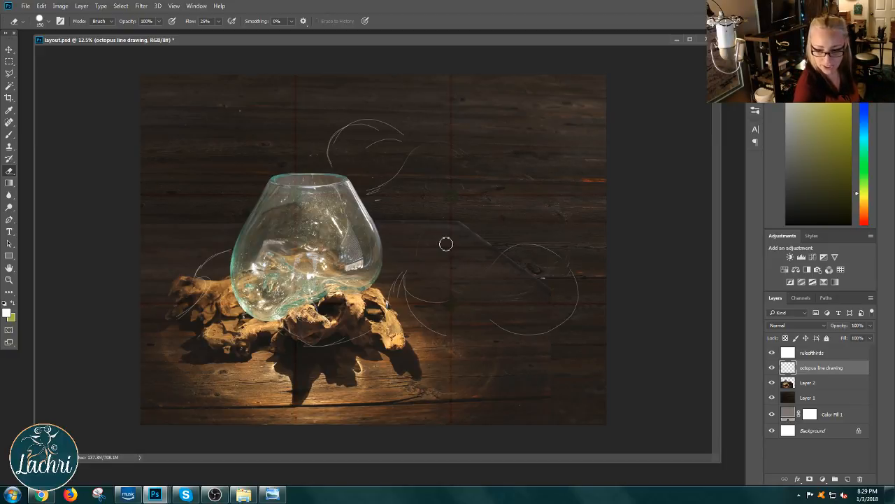
click(8, 135)
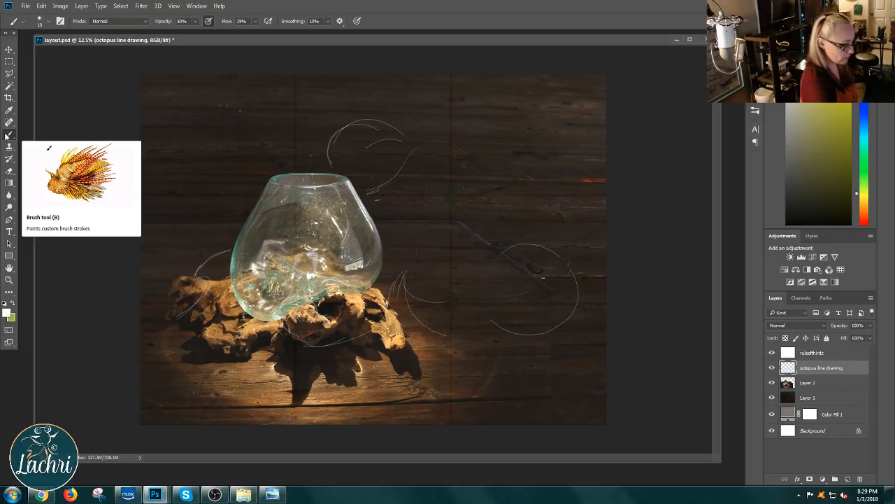
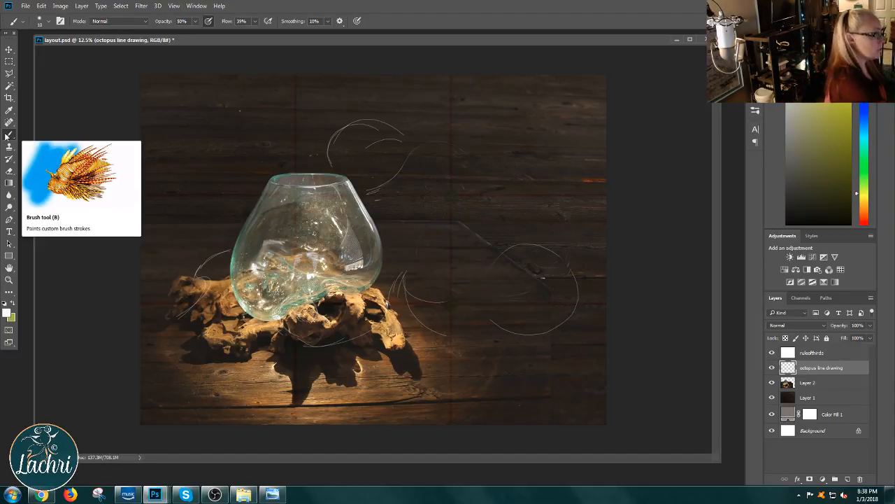
Step: Erase the remaining head arcs above the bowl and the stray diagonal line on Layer 2
drag(409, 155, 423, 145)
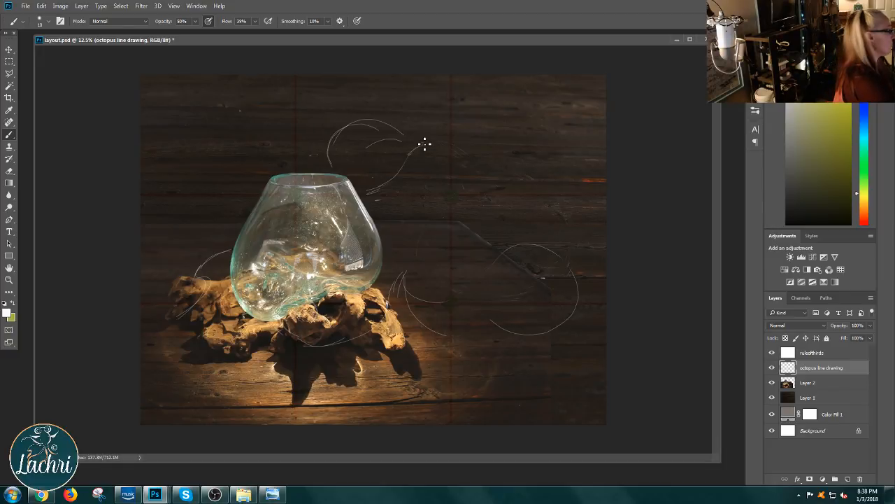
click(10, 171)
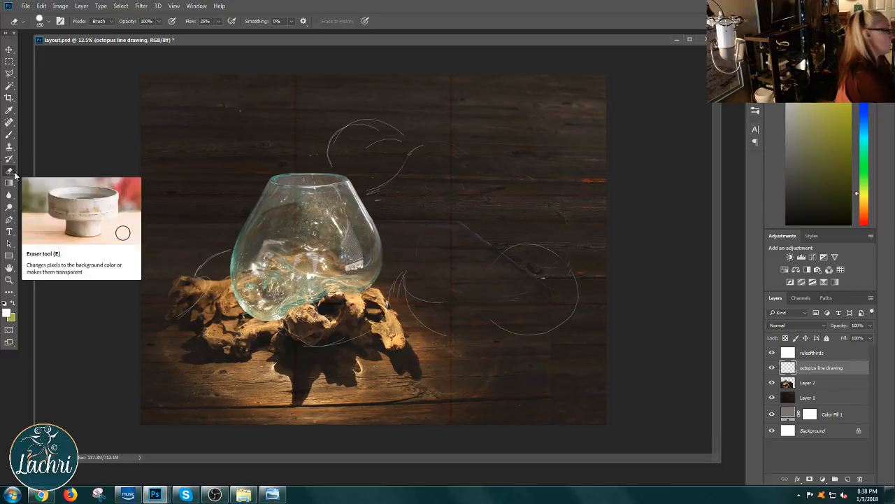
mouse_move(399, 173)
mouse_down()
mouse_move(364, 193)
mouse_move(392, 185)
mouse_move(375, 206)
mouse_move(412, 121)
mouse_move(381, 151)
mouse_move(397, 126)
mouse_move(344, 132)
mouse_move(329, 169)
mouse_up()
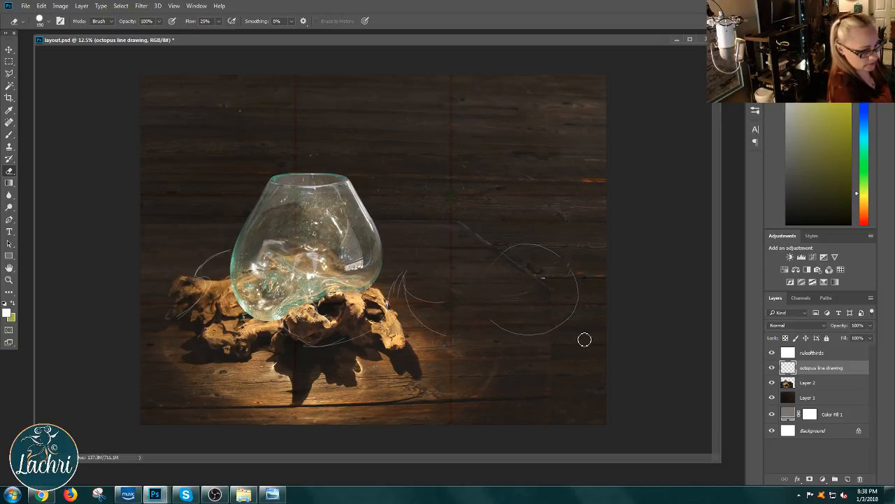
click(806, 383)
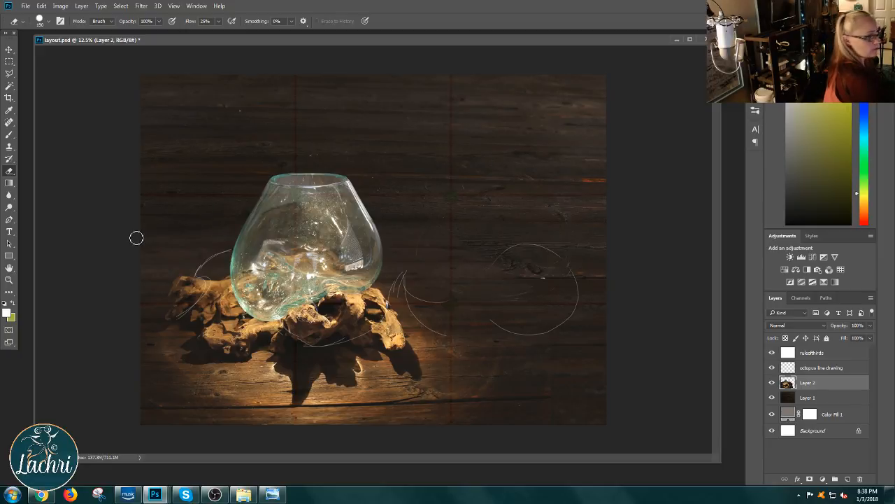
Step: On the octopus line drawing layer, brush a new octopus outline with a wavy brow beside the bowl's rim and a large rounded body
click(813, 369)
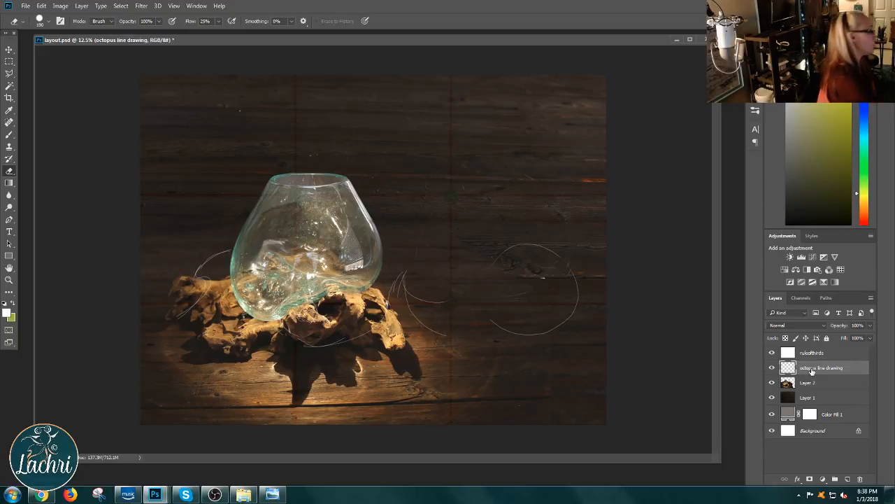
click(9, 134)
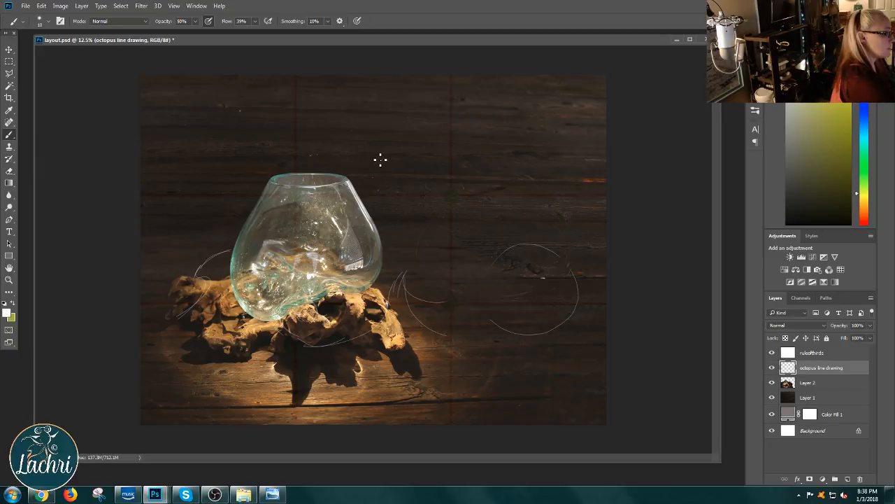
mouse_move(377, 156)
mouse_down()
mouse_move(416, 158)
mouse_move(378, 148)
mouse_move(409, 164)
mouse_move(449, 165)
mouse_move(371, 149)
mouse_up()
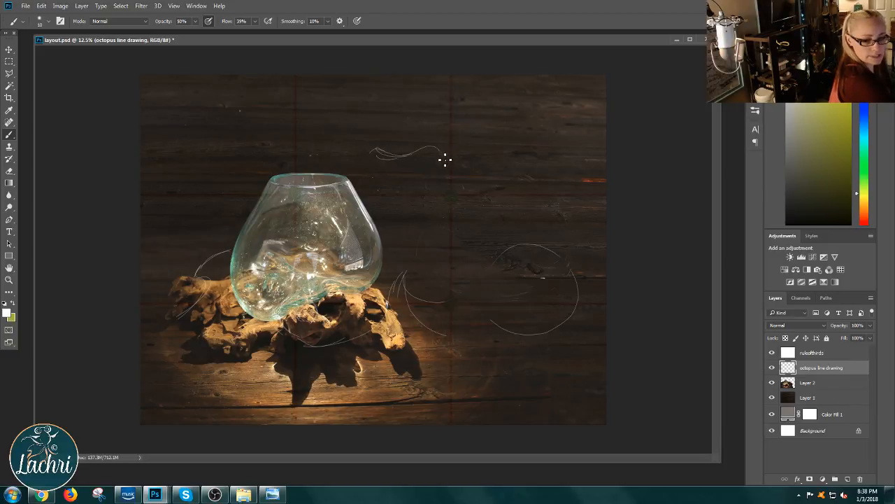
drag(452, 154, 516, 239)
mouse_move(443, 155)
mouse_down()
mouse_move(450, 176)
mouse_move(505, 203)
mouse_move(453, 173)
mouse_move(534, 252)
mouse_move(445, 286)
mouse_up()
drag(405, 248, 512, 256)
mouse_move(520, 219)
mouse_down()
mouse_move(402, 262)
mouse_move(477, 310)
mouse_move(530, 248)
mouse_move(460, 310)
mouse_move(406, 233)
mouse_move(418, 282)
mouse_move(399, 205)
mouse_up()
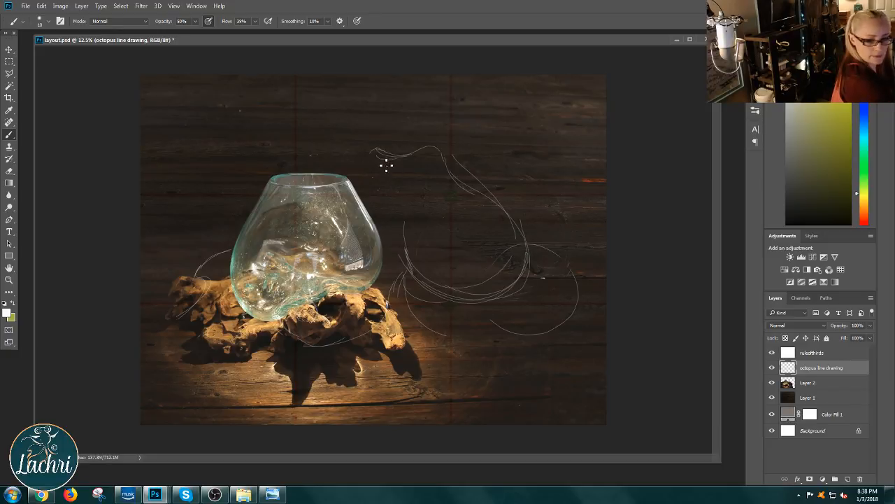
drag(372, 152, 359, 172)
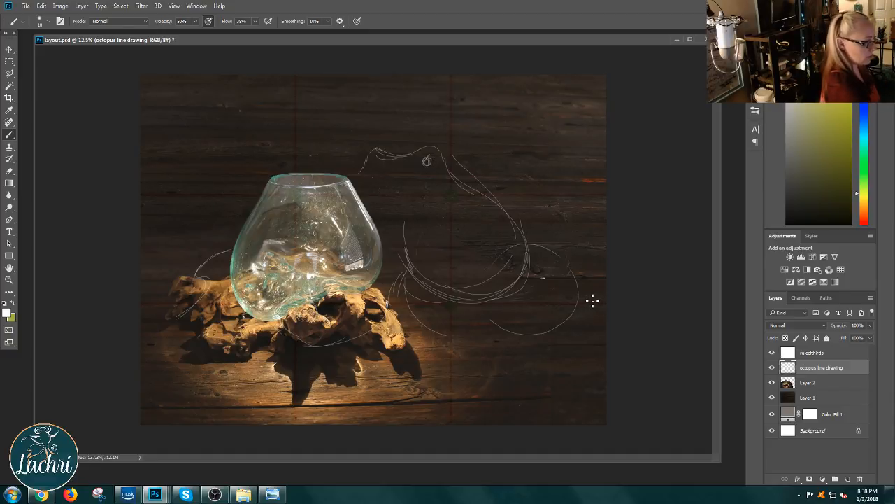
Step: Erase the scribbled eye, redraw it as a ringed circle under the brow's bump, and add curved contour lines inside the body
drag(592, 301, 589, 310)
key(ctrl+z)
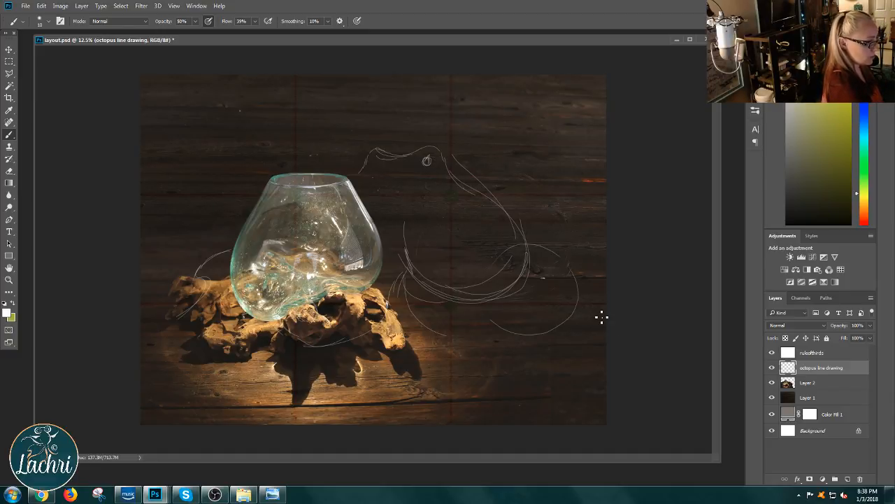
right_click(429, 160)
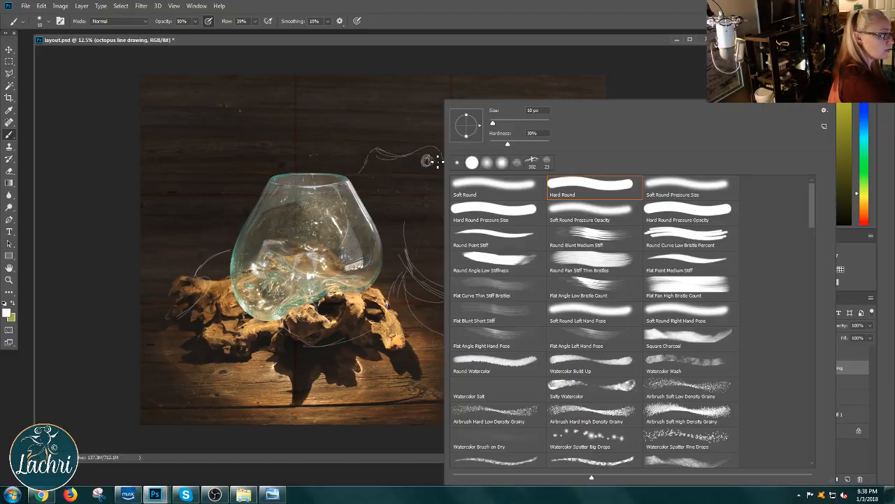
key(Escape)
key(e)
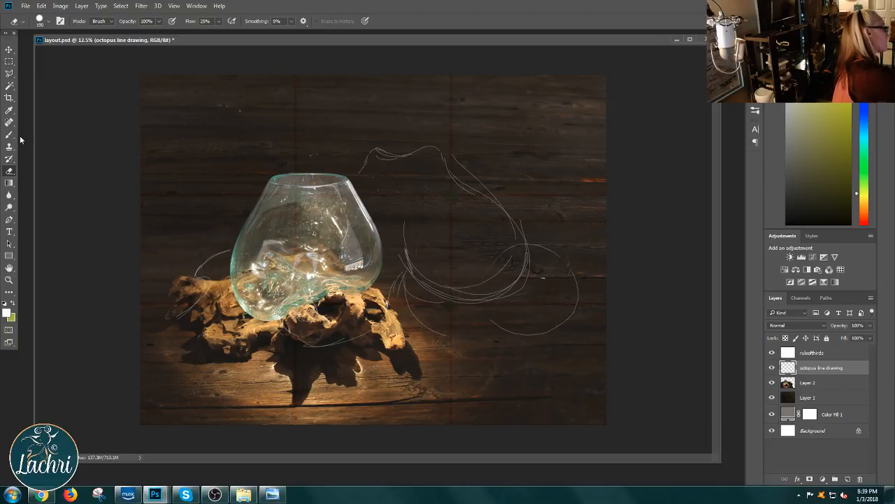
click(11, 134)
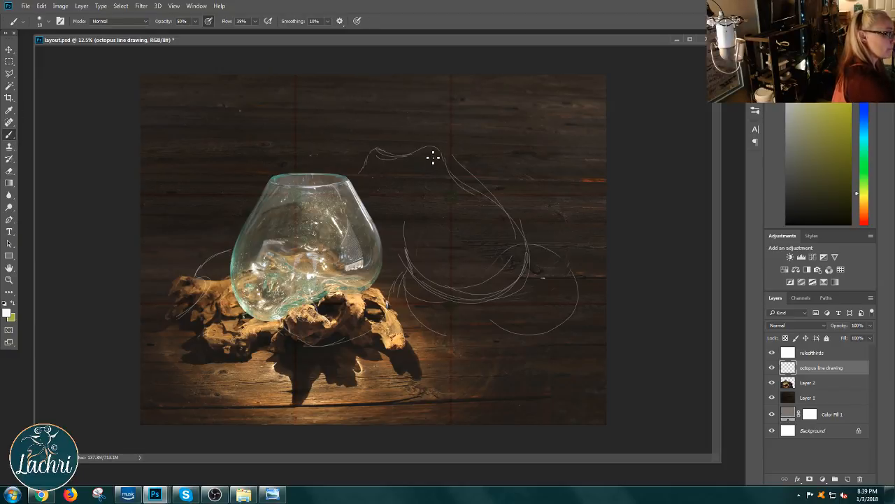
drag(425, 159, 434, 161)
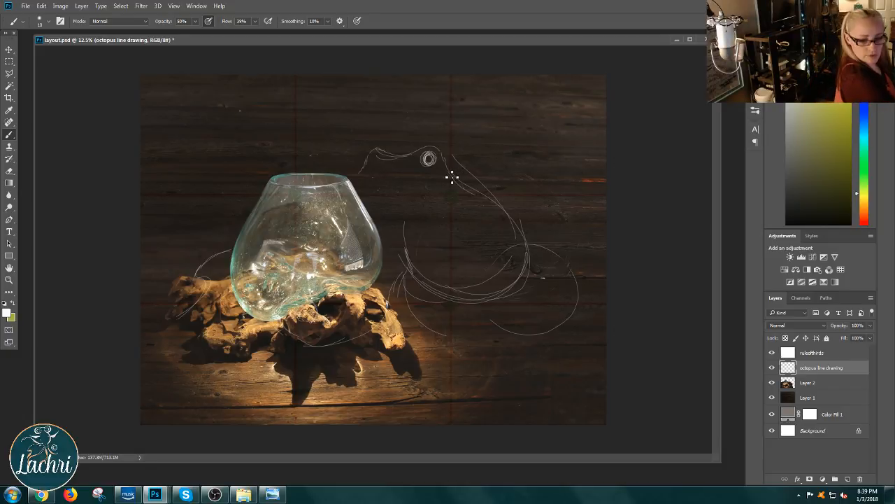
drag(426, 198, 425, 247)
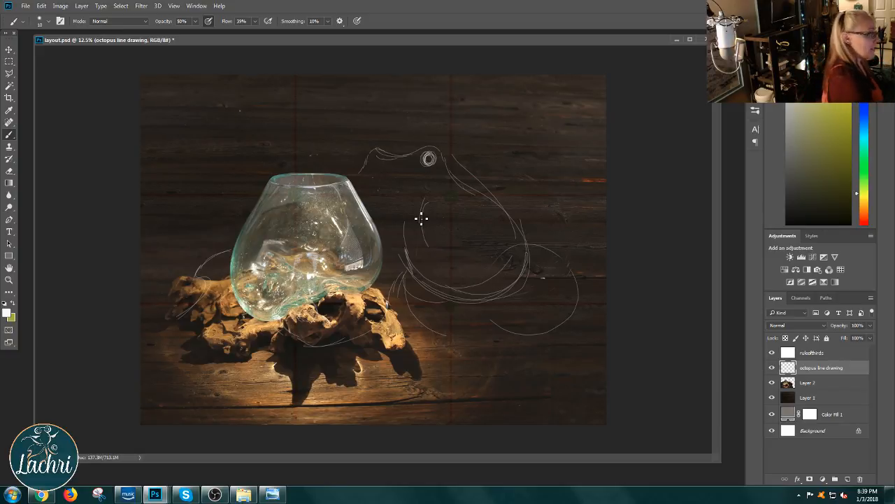
Step: Clean up the octopus's outer back line and erase the old tentacle curves around and below its body
click(11, 172)
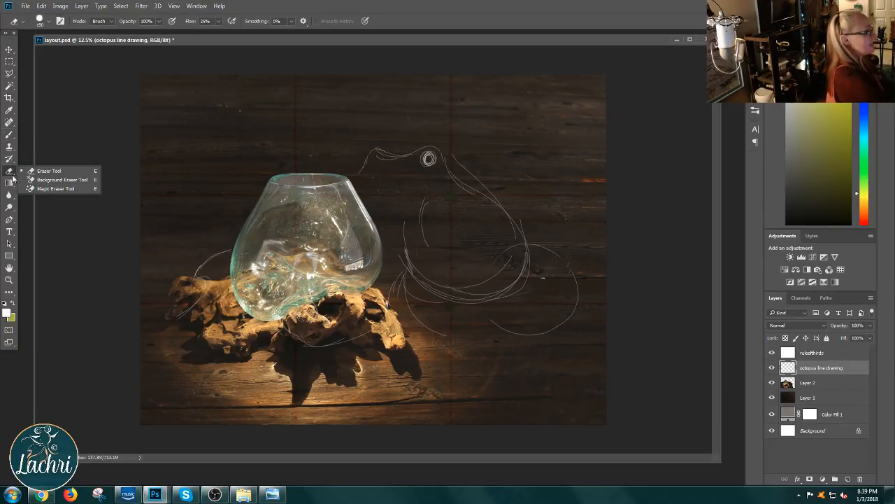
click(492, 180)
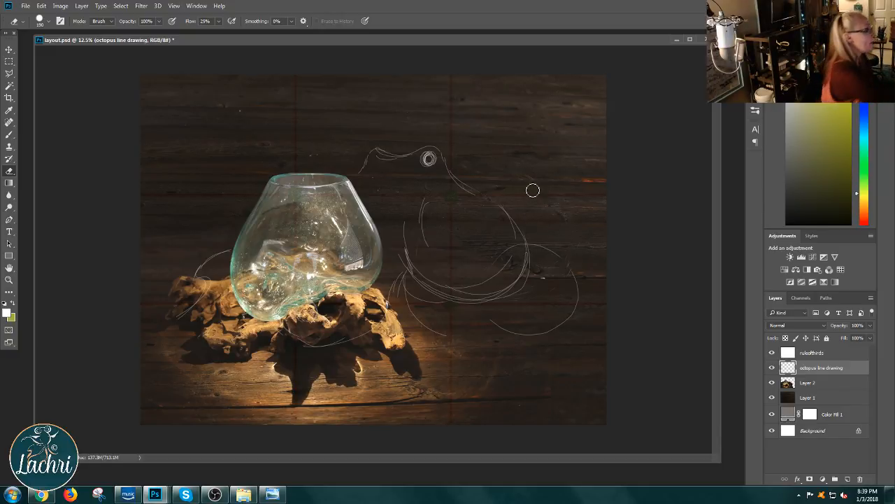
click(9, 135)
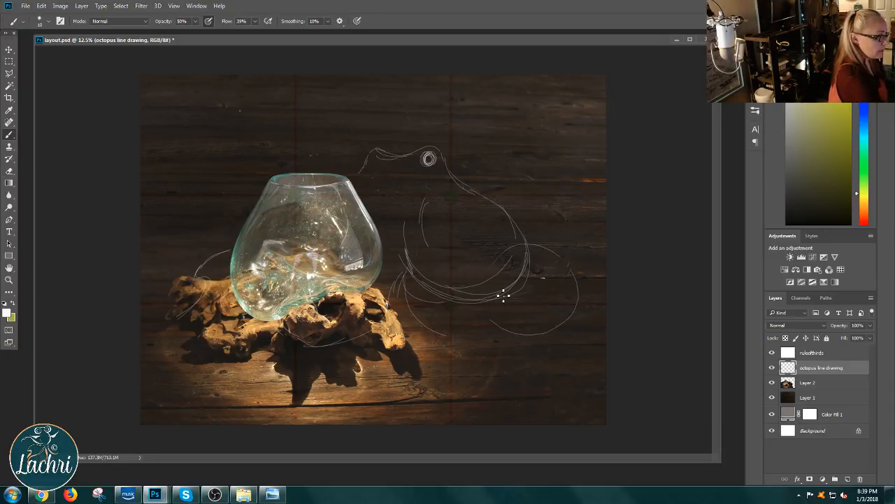
click(10, 171)
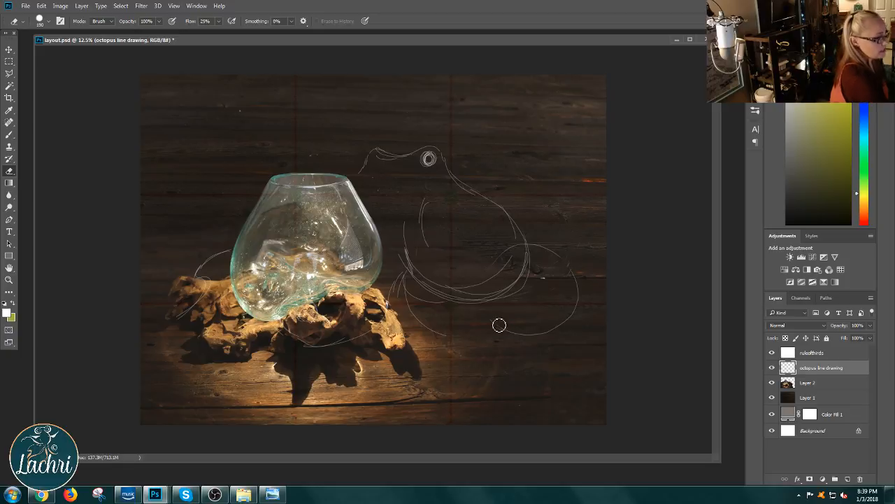
mouse_move(499, 326)
mouse_down()
mouse_move(535, 333)
mouse_move(580, 325)
mouse_move(550, 318)
mouse_move(570, 309)
mouse_move(566, 294)
mouse_move(570, 331)
mouse_move(565, 250)
mouse_move(552, 249)
mouse_move(558, 273)
mouse_move(548, 275)
mouse_move(529, 240)
mouse_move(490, 274)
mouse_move(513, 272)
mouse_move(432, 312)
mouse_move(400, 302)
mouse_move(377, 327)
mouse_move(391, 314)
mouse_move(310, 355)
mouse_move(277, 323)
mouse_move(287, 307)
mouse_move(410, 295)
mouse_up()
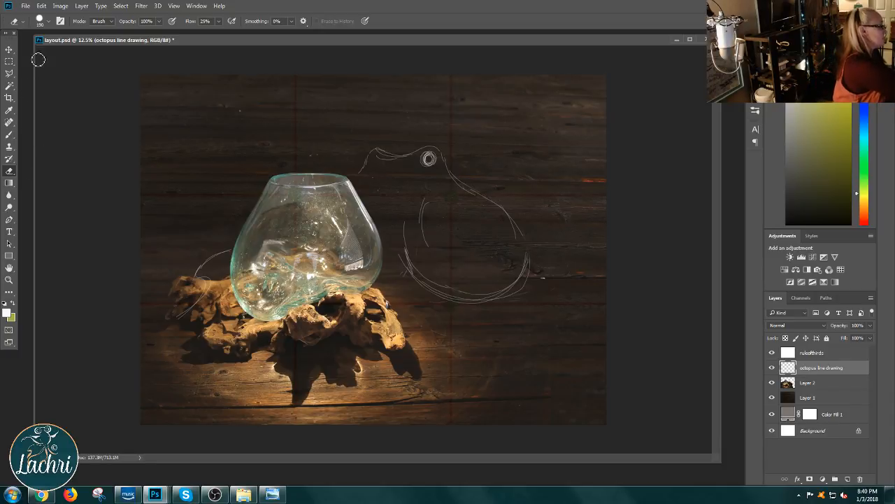
Step: Reinforce the octopus's rounded body outline with more brush strokes and sketch a tentacle curl around the driftwood's left end
click(10, 135)
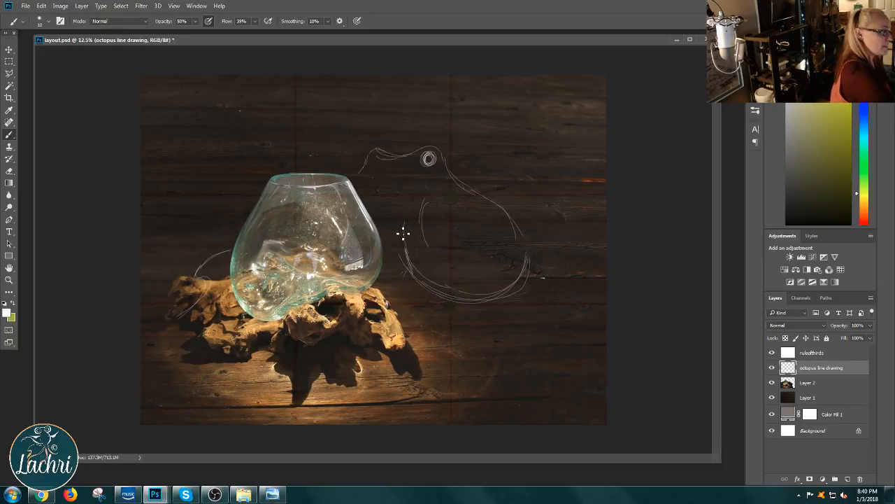
mouse_move(401, 256)
mouse_down()
mouse_move(446, 300)
mouse_move(487, 305)
mouse_move(524, 289)
mouse_move(520, 236)
mouse_move(530, 264)
mouse_up()
mouse_move(504, 214)
mouse_down()
mouse_move(499, 306)
mouse_move(528, 262)
mouse_move(477, 294)
mouse_up()
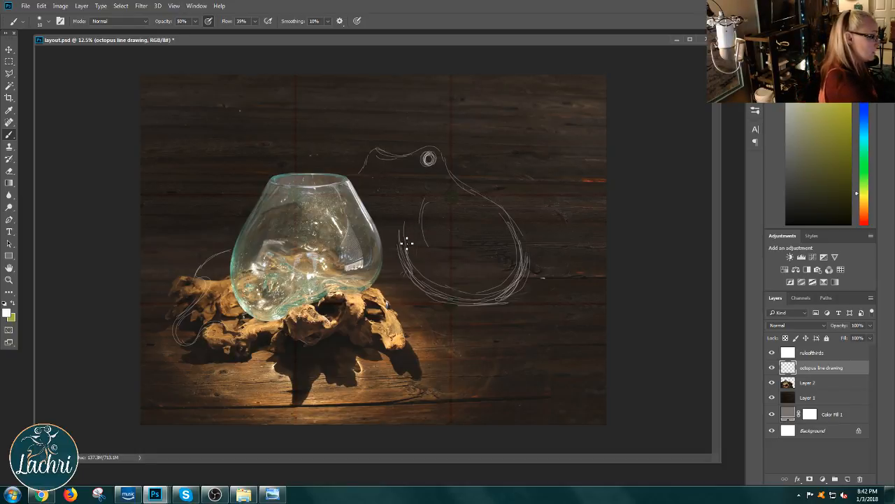
Step: Sketch a tentacle from the body's base over and beneath the driftwood, and link the body toward the bowl's side
drag(419, 296, 448, 315)
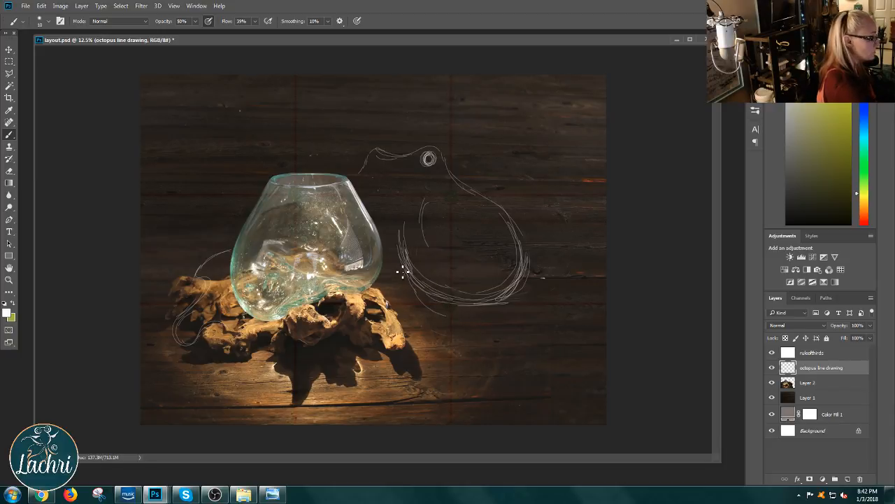
mouse_move(393, 282)
mouse_down()
mouse_move(415, 285)
mouse_move(390, 294)
mouse_up()
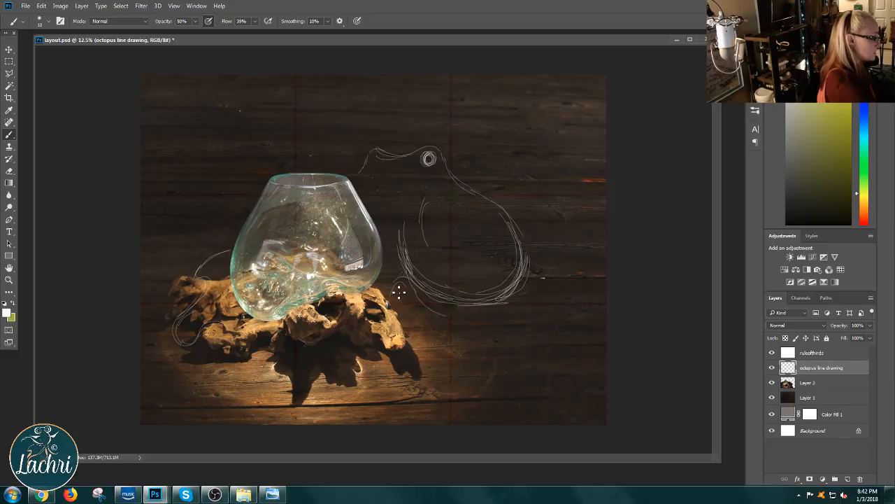
mouse_move(381, 343)
mouse_down()
mouse_move(341, 346)
mouse_move(292, 339)
mouse_up()
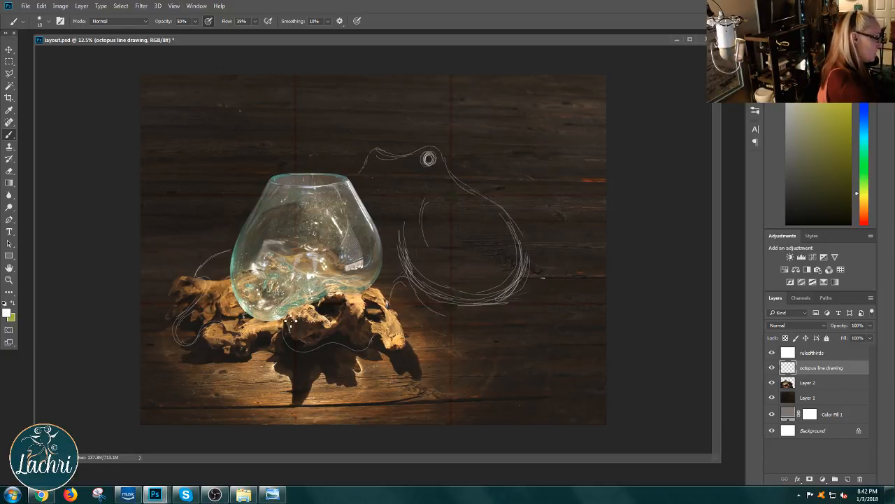
drag(328, 320, 301, 321)
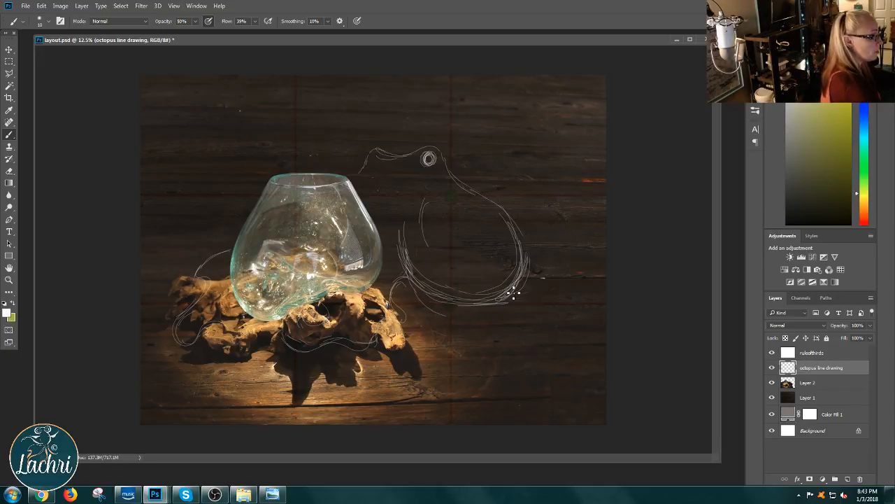
drag(420, 293, 523, 280)
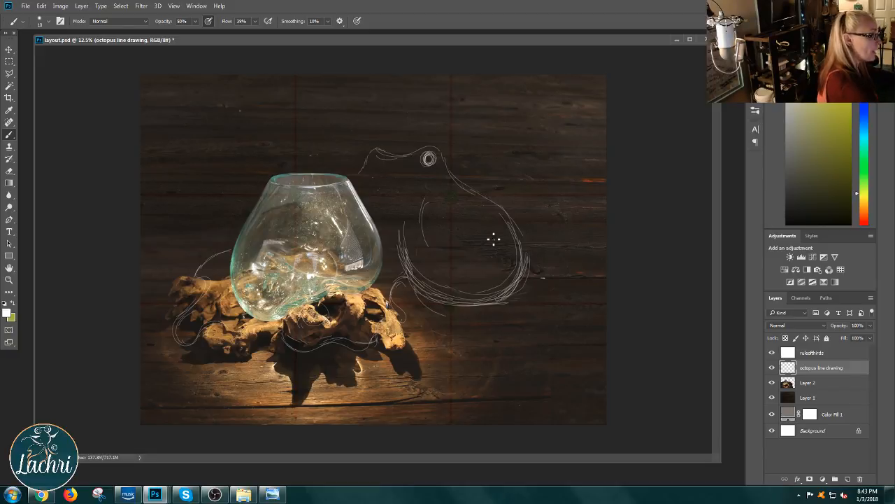
mouse_move(396, 231)
mouse_down()
mouse_move(397, 268)
mouse_move(396, 251)
mouse_move(382, 273)
mouse_up()
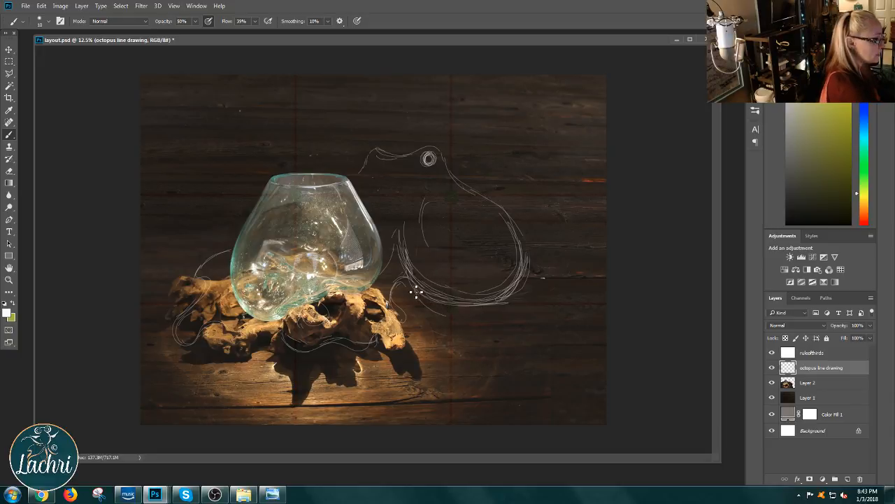
mouse_move(420, 293)
mouse_down()
mouse_move(446, 289)
mouse_move(502, 259)
mouse_up()
mouse_move(450, 290)
mouse_down()
mouse_move(512, 254)
mouse_move(550, 296)
mouse_move(485, 359)
mouse_move(514, 358)
mouse_up()
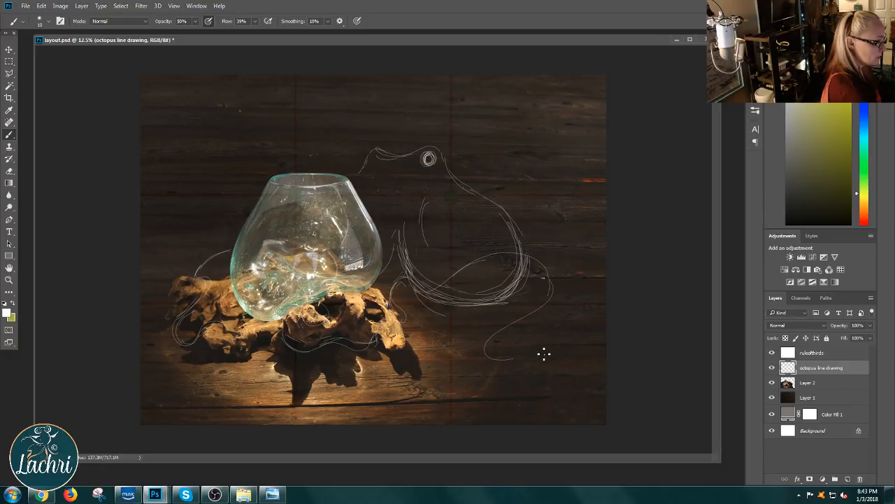
key(ctrl+z)
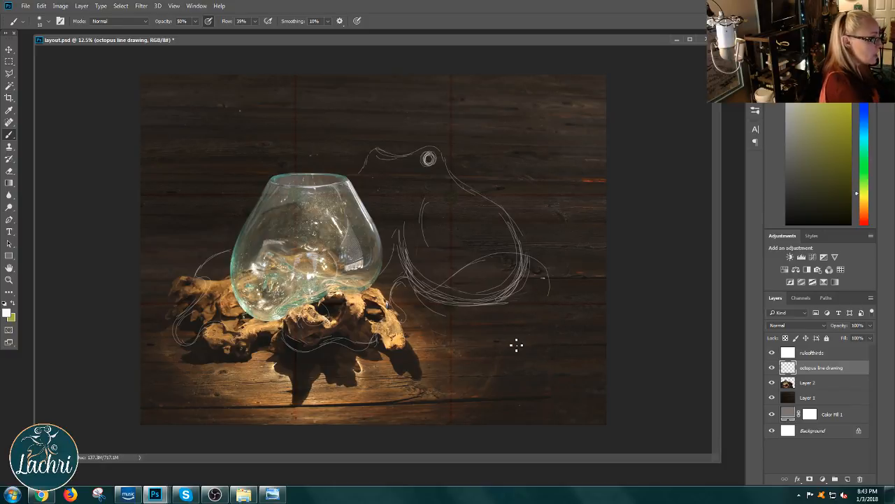
key(ctrl+z)
key(ctrl+z)
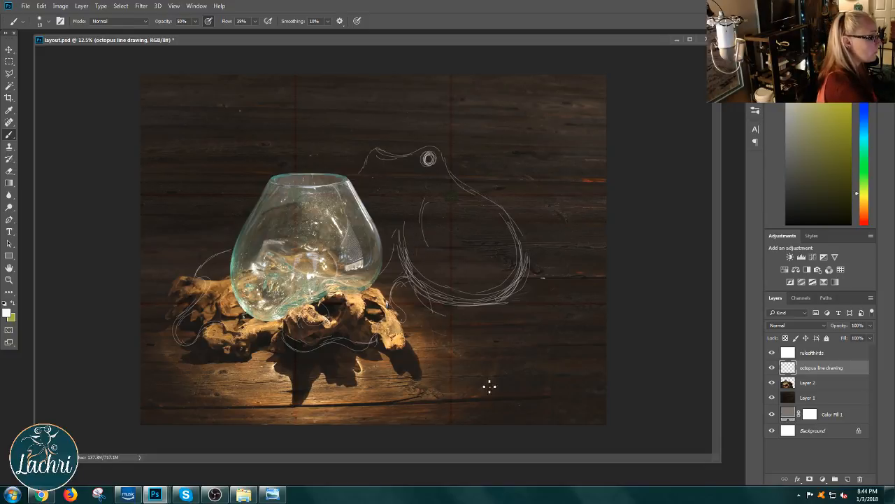
mouse_move(435, 302)
mouse_down()
mouse_move(429, 354)
mouse_move(515, 365)
mouse_move(550, 379)
mouse_move(589, 374)
mouse_up()
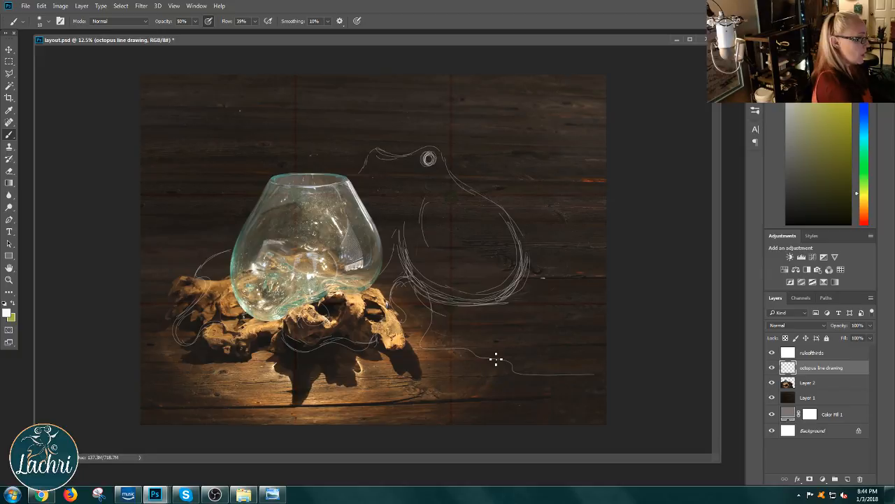
key(ctrl+z)
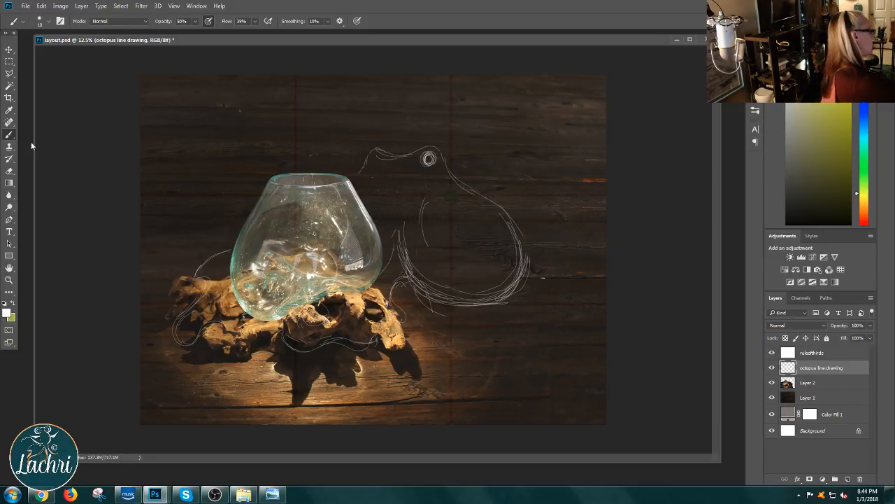
Step: Erase the surplus inner strokes of the octopus's body, leaving a single clean outer contour
click(12, 172)
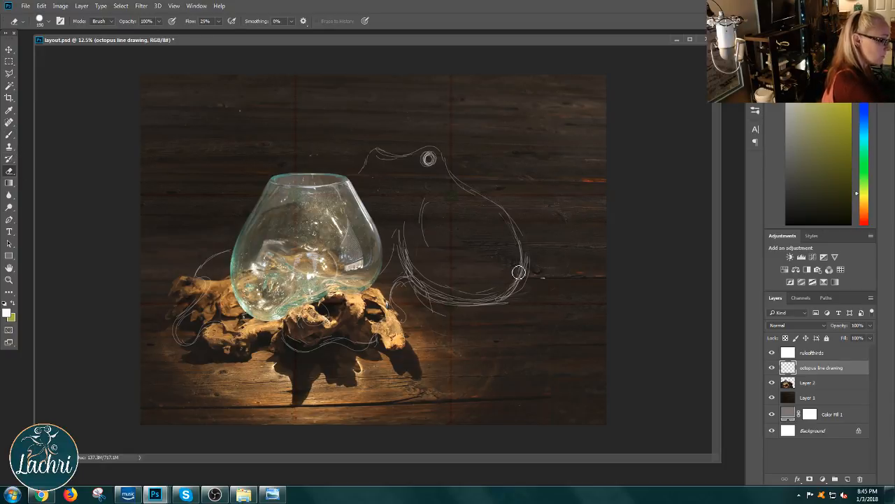
mouse_move(422, 275)
mouse_down()
mouse_move(402, 240)
mouse_move(430, 220)
mouse_move(424, 204)
mouse_up()
mouse_move(452, 294)
mouse_down()
mouse_move(482, 300)
mouse_move(460, 296)
mouse_up()
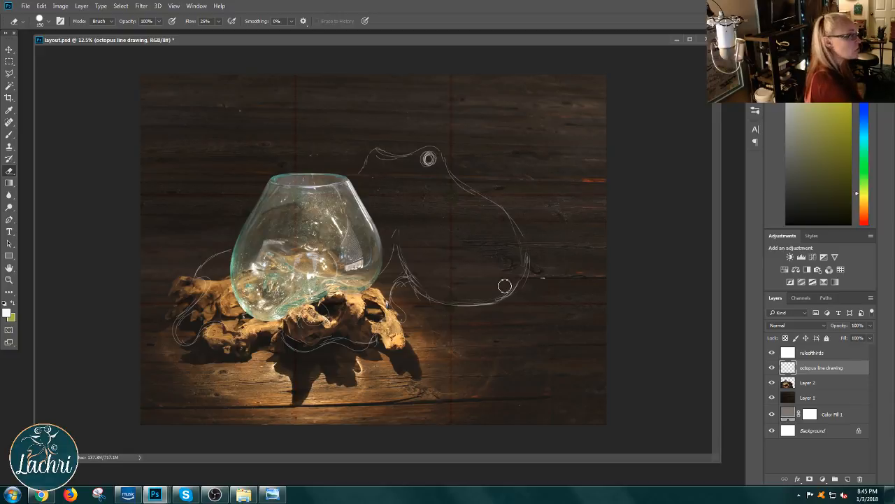
Step: Brush a curling tentacle near the canvas's upper-right corner and a short curve at its right edge, and save the document
key(b)
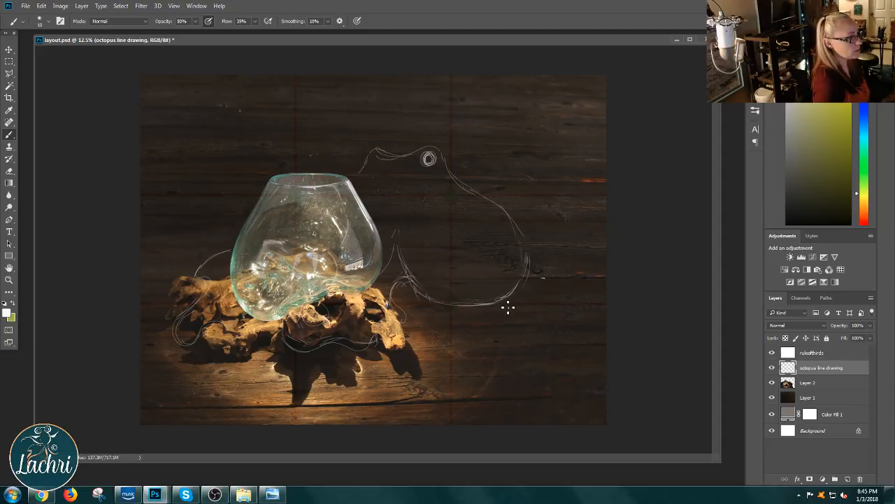
mouse_move(522, 100)
mouse_down()
mouse_move(520, 109)
mouse_move(560, 76)
mouse_up()
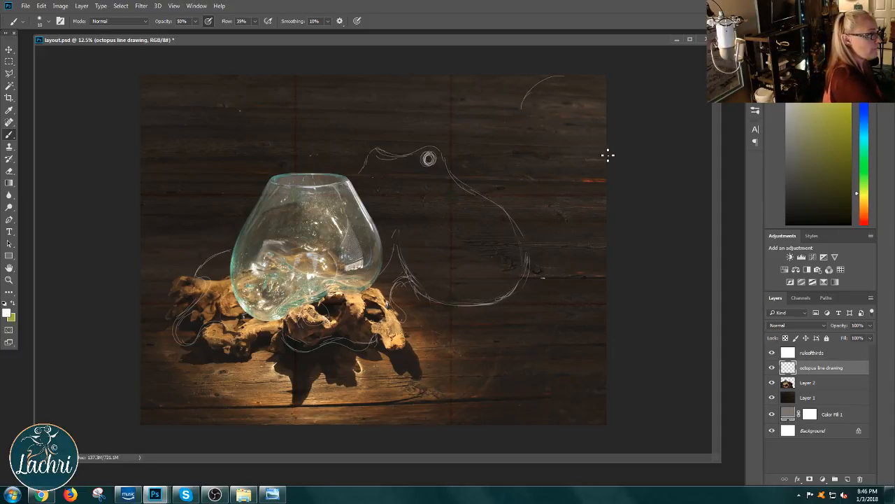
drag(613, 194, 570, 249)
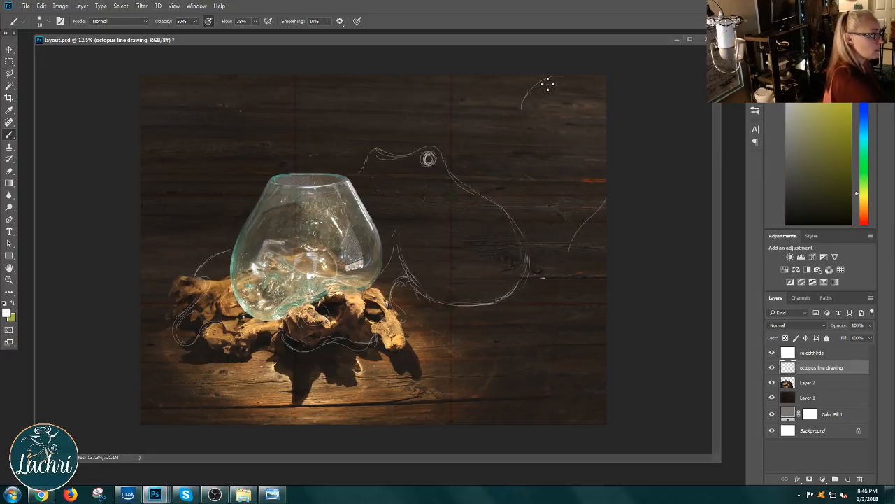
mouse_move(521, 111)
mouse_down()
mouse_move(518, 138)
mouse_move(494, 126)
mouse_move(524, 131)
mouse_move(535, 90)
mouse_move(587, 78)
mouse_up()
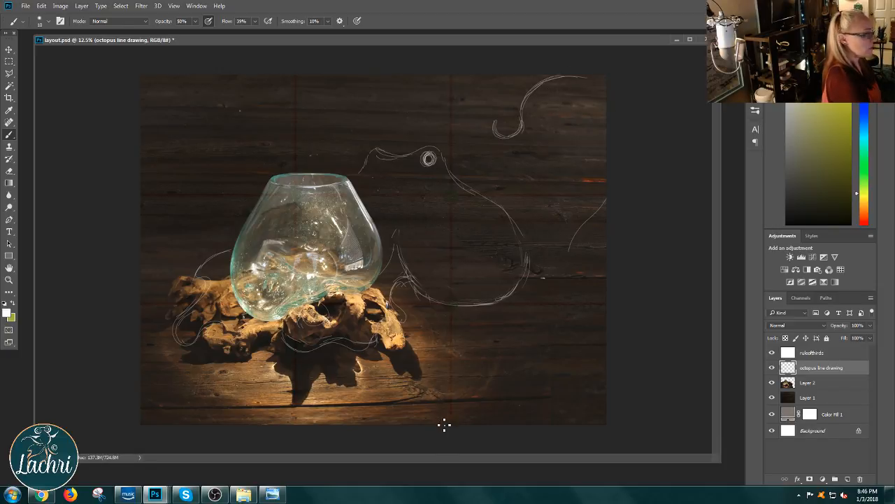
click(26, 6)
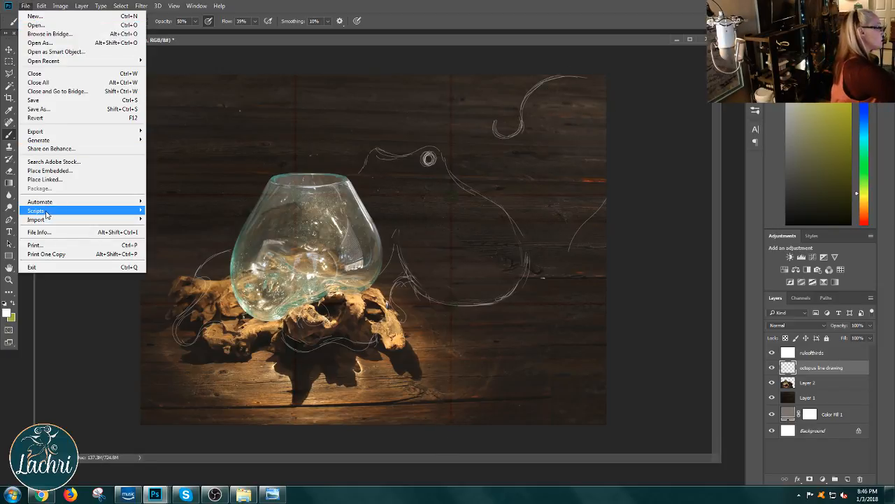
click(69, 100)
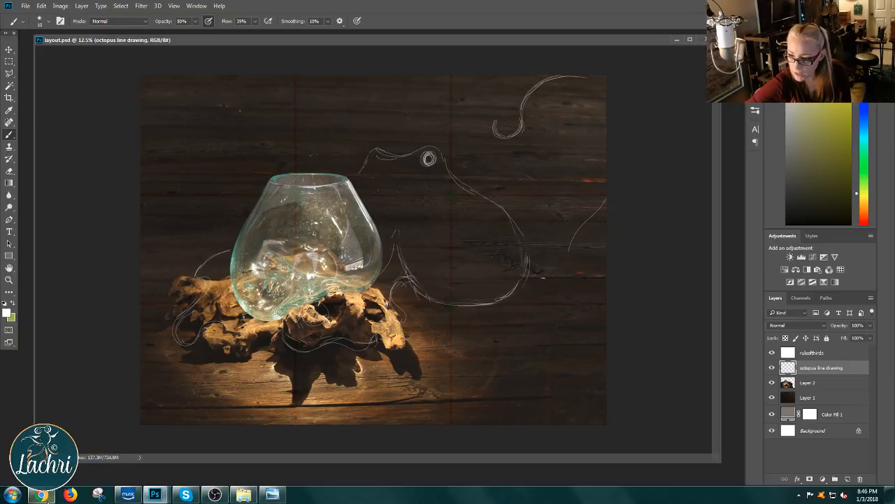
Step: Switch to Wacom Tablet Properties and check the Pro Pen settings of the Cintiq 27QHD
mouse_move(217, 495)
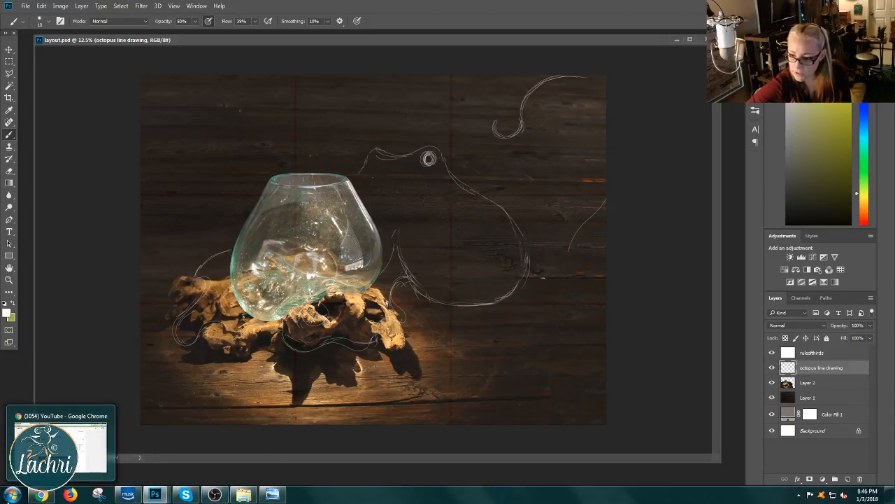
click(12, 494)
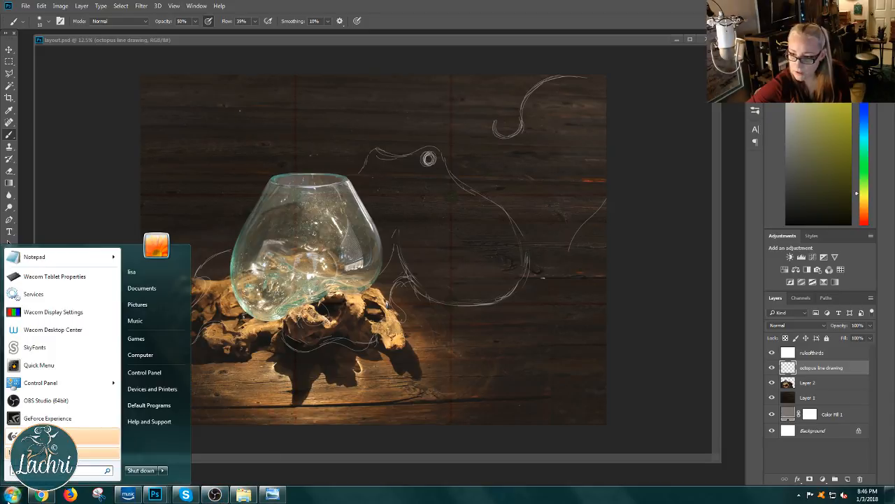
click(72, 281)
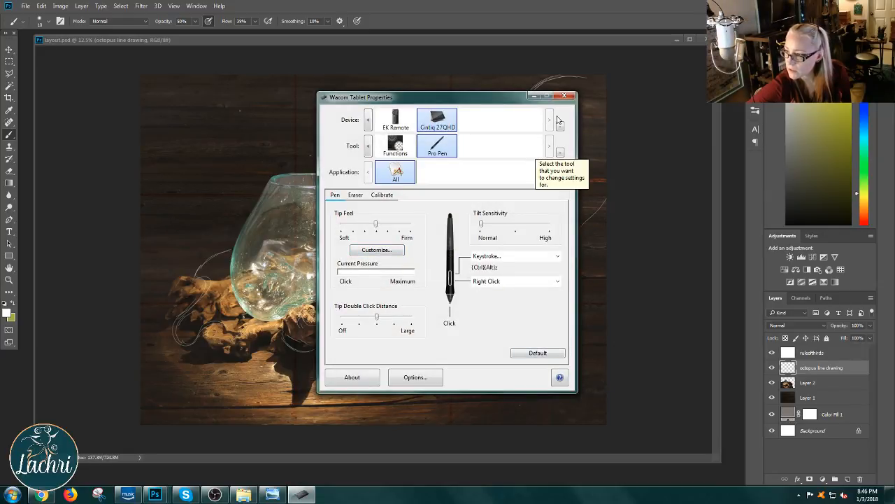
click(564, 96)
Step: Open Wacom Desktop Center, check for available driver updates, and view the list of connected devices
click(11, 495)
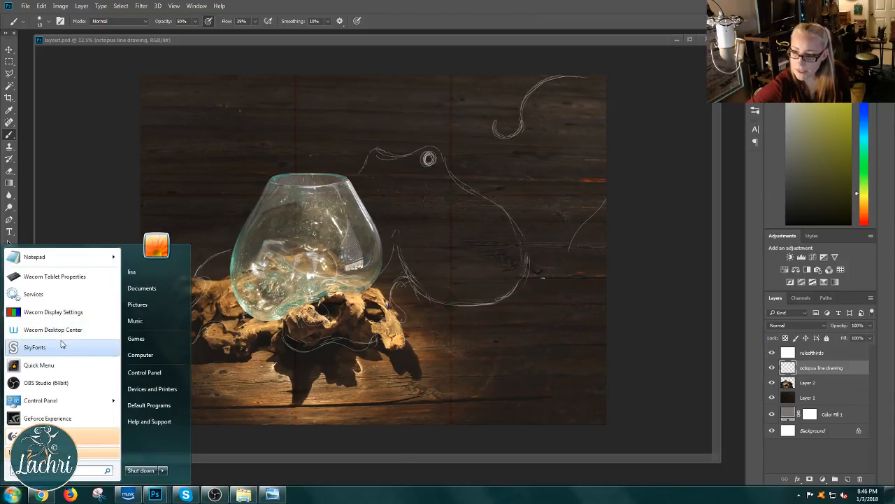
click(62, 336)
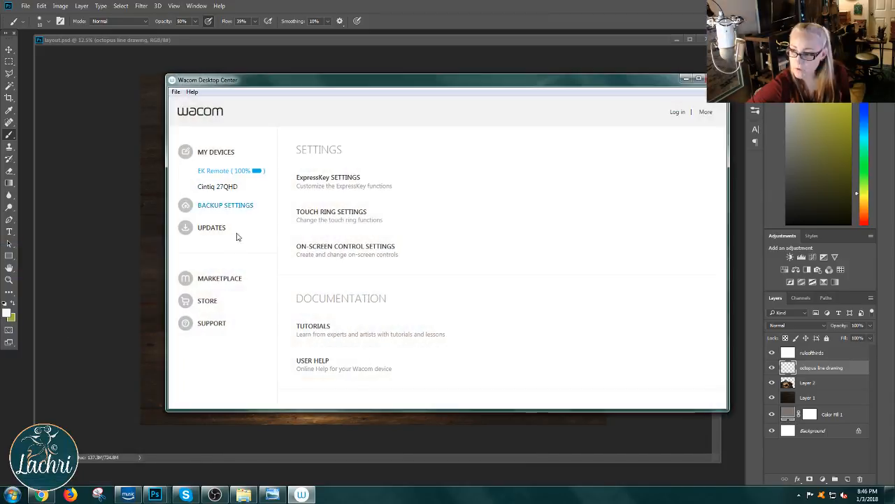
click(230, 229)
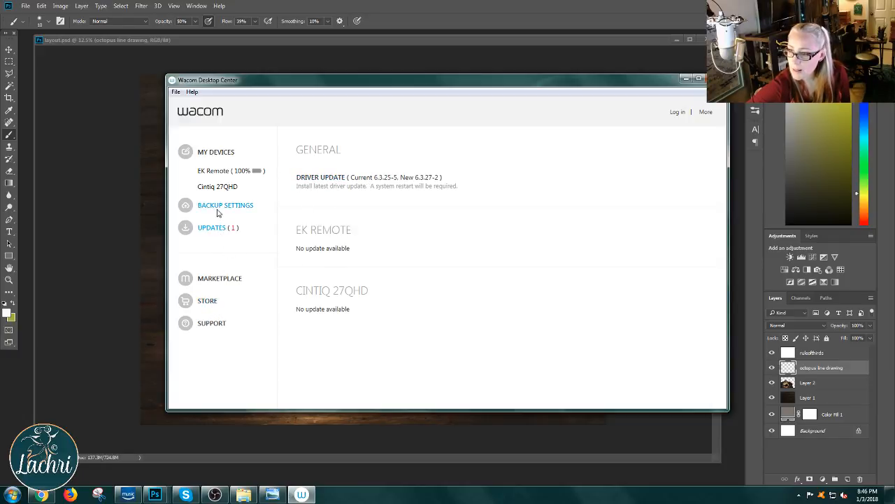
click(217, 153)
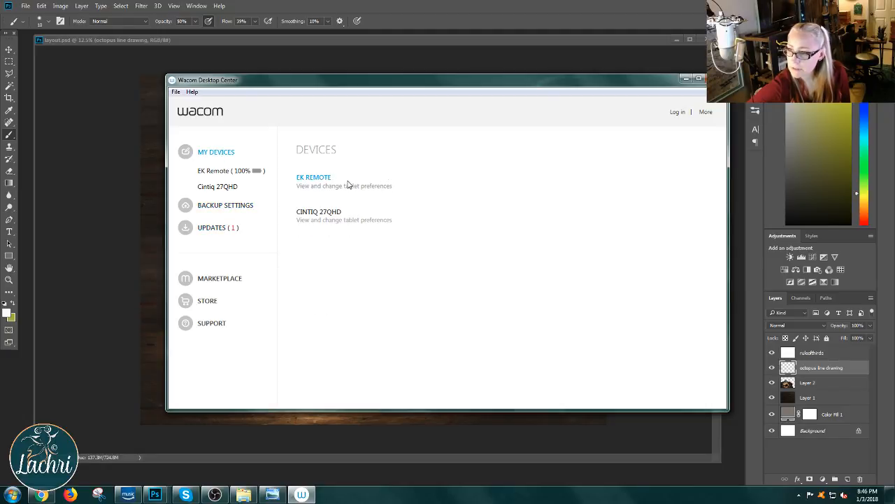
Step: Review the Cintiq 27QHD's pen calibration page and the general tablet options, leaving the settings as they are
click(335, 217)
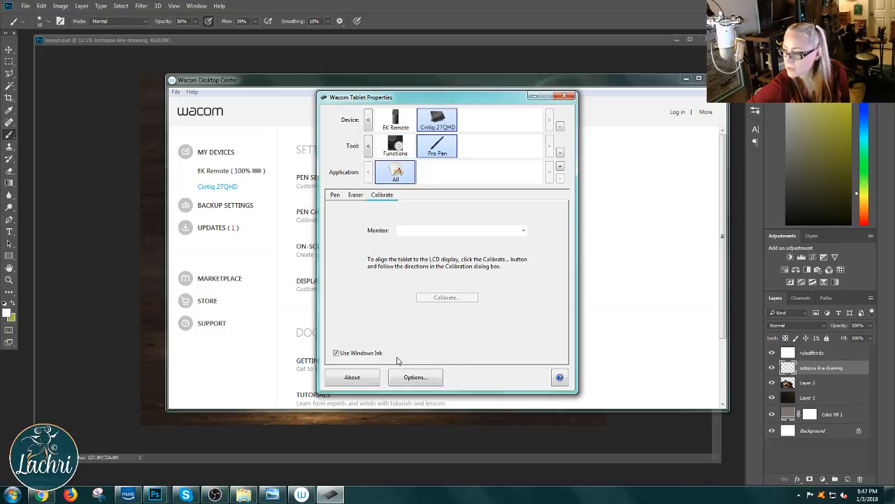
click(434, 382)
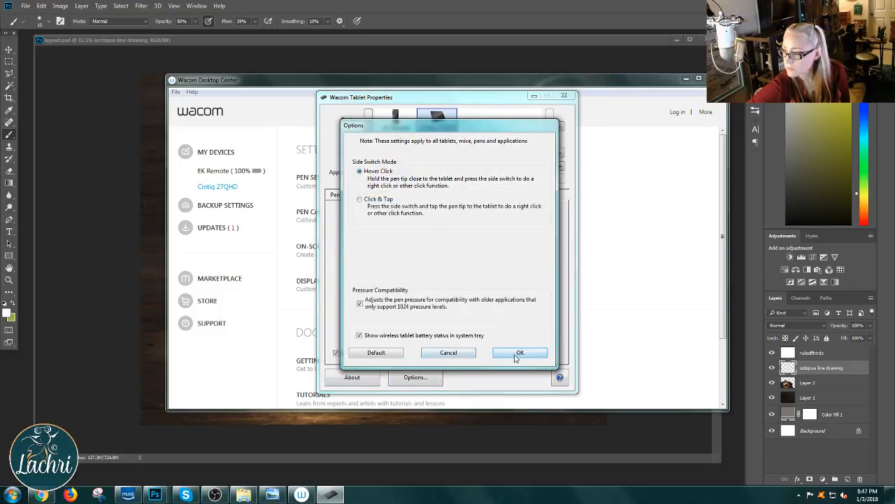
click(519, 352)
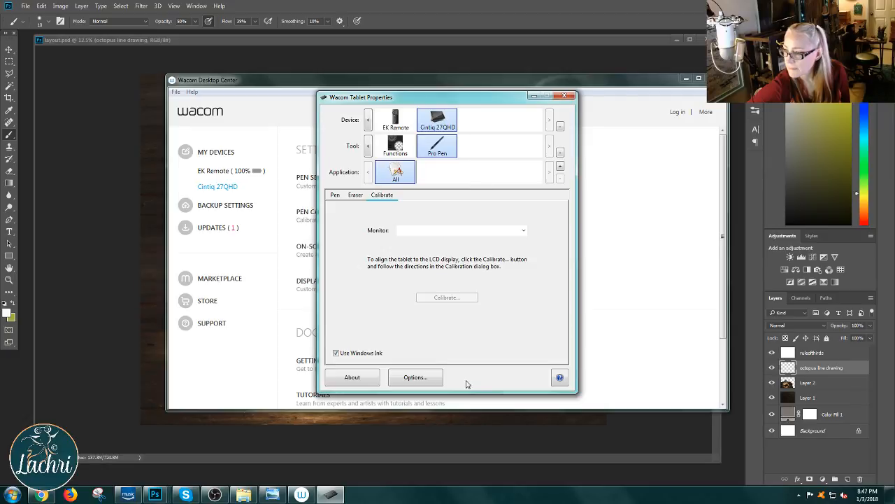
click(564, 95)
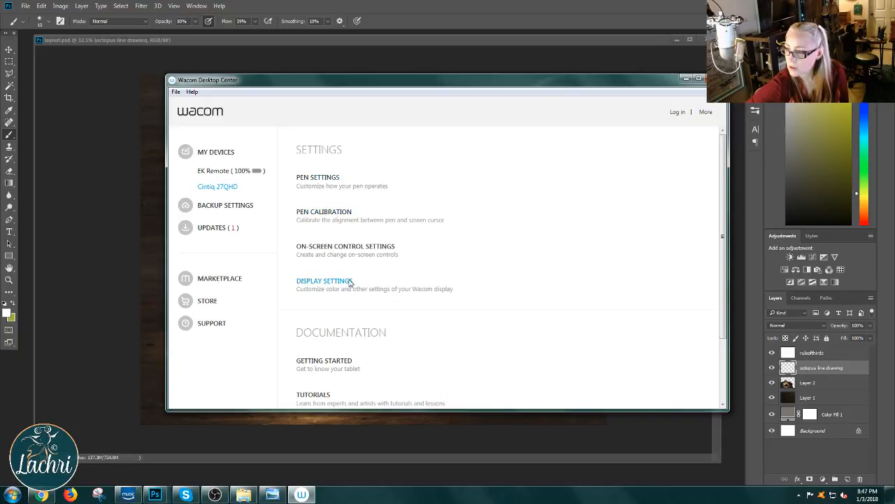
Step: Review the Cintiq 27QHD's pen settings and return to the Photoshop layout
click(349, 183)
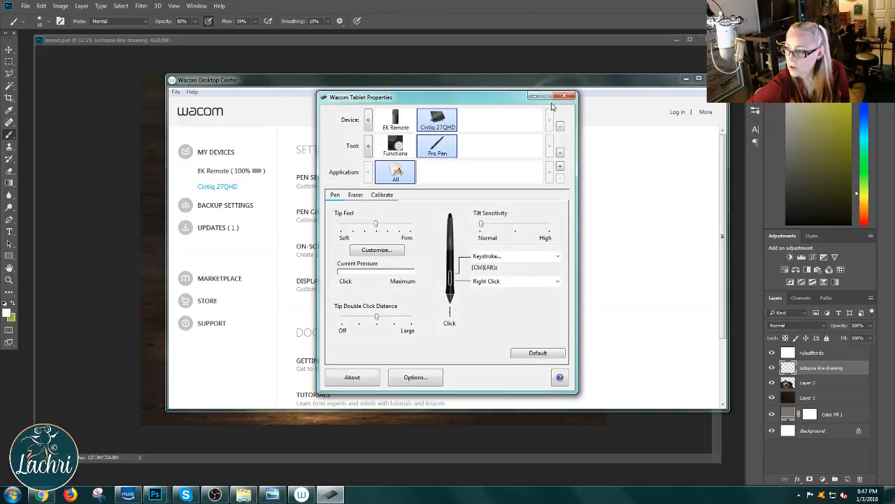
click(565, 102)
click(84, 244)
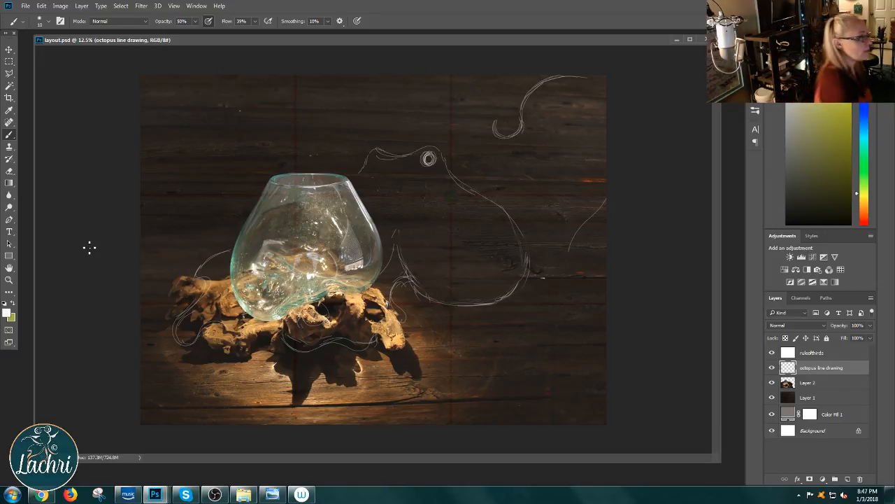
Step: Finish the tip of the upper-right tentacle with a small inward spiral on the octopus line drawing layer
click(577, 79)
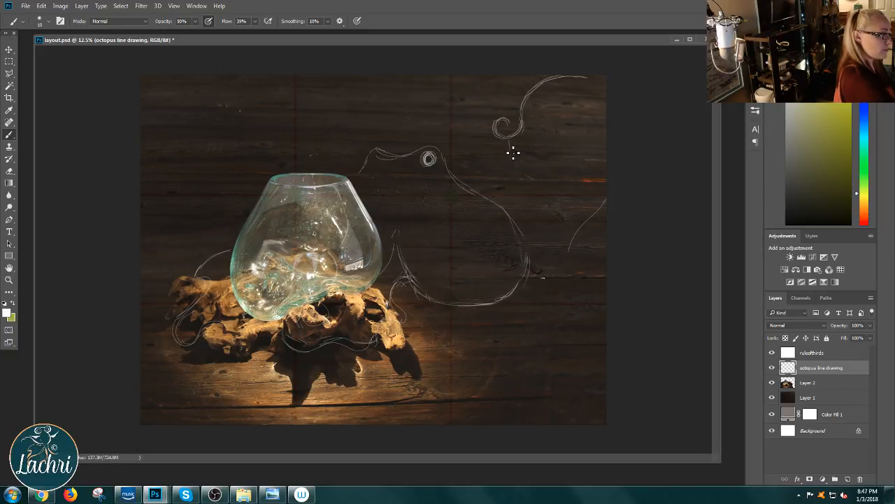
mouse_move(508, 142)
mouse_down()
mouse_move(500, 185)
mouse_move(517, 155)
mouse_move(522, 186)
mouse_up()
drag(505, 154, 508, 184)
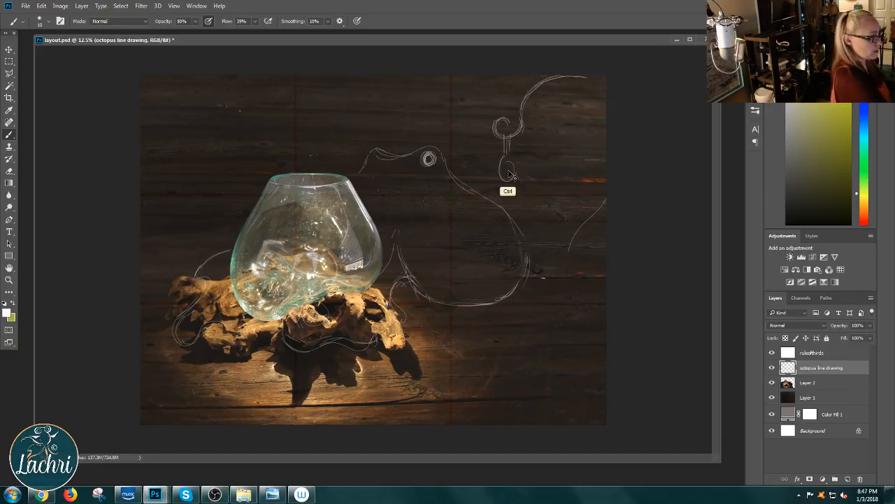
right_click(508, 170)
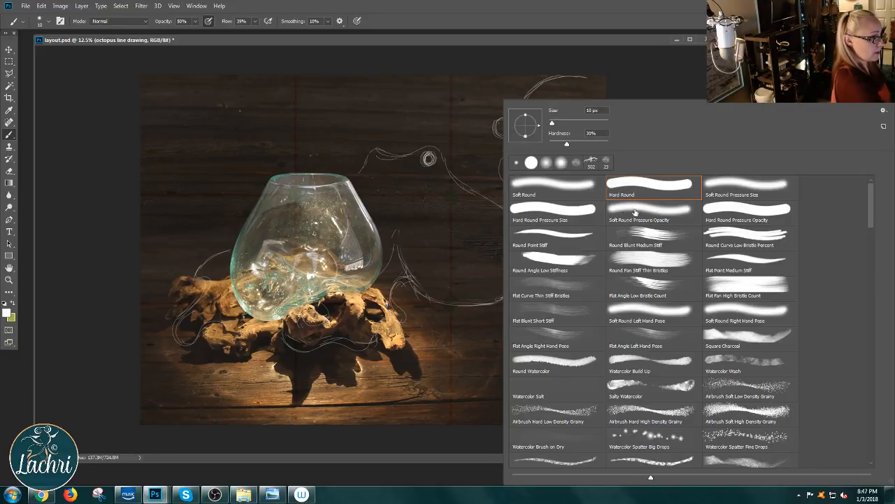
click(499, 161)
key(ctrl+alt+z)
key(ctrl+alt+z)
key(ctrl+alt+z)
key(ctrl+alt+z)
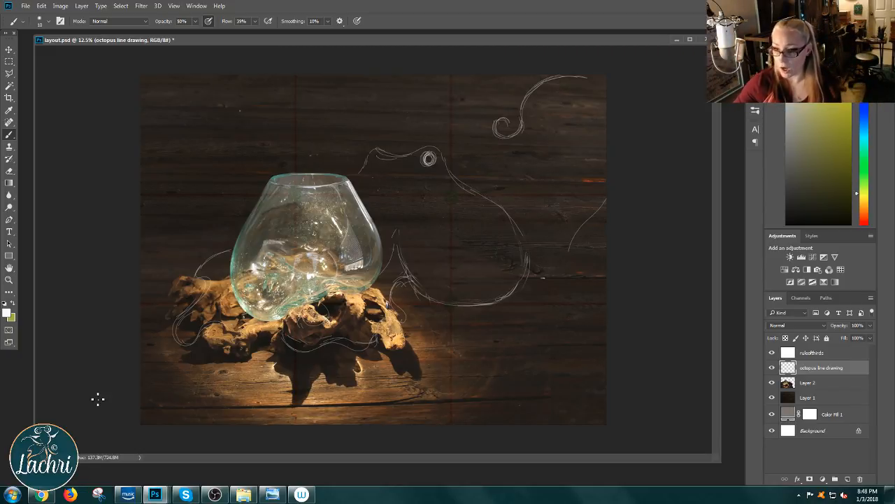
Step: Switch to Wacom Desktop Center and review the on-screen control settings of the Cintiq 27QHD
click(301, 495)
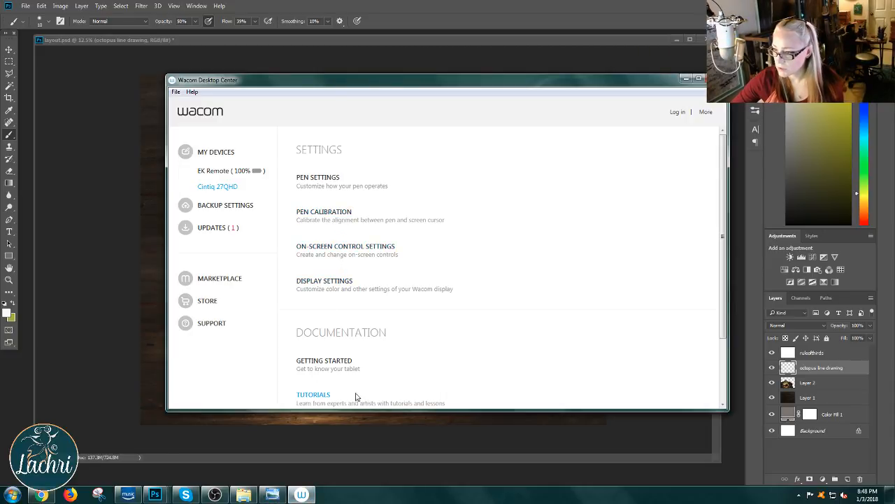
click(367, 251)
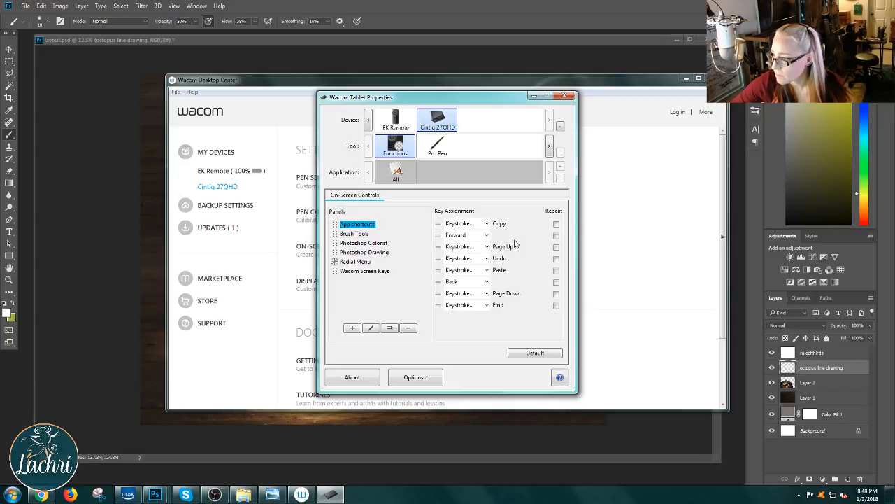
click(566, 96)
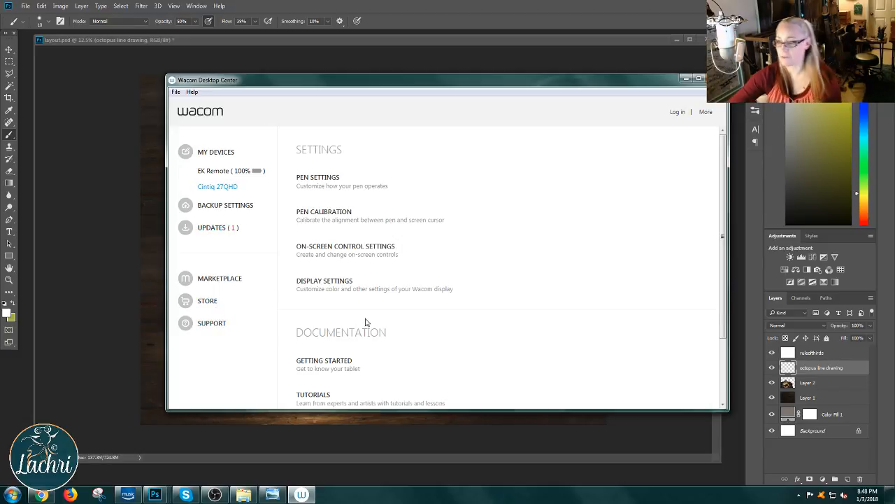
click(478, 363)
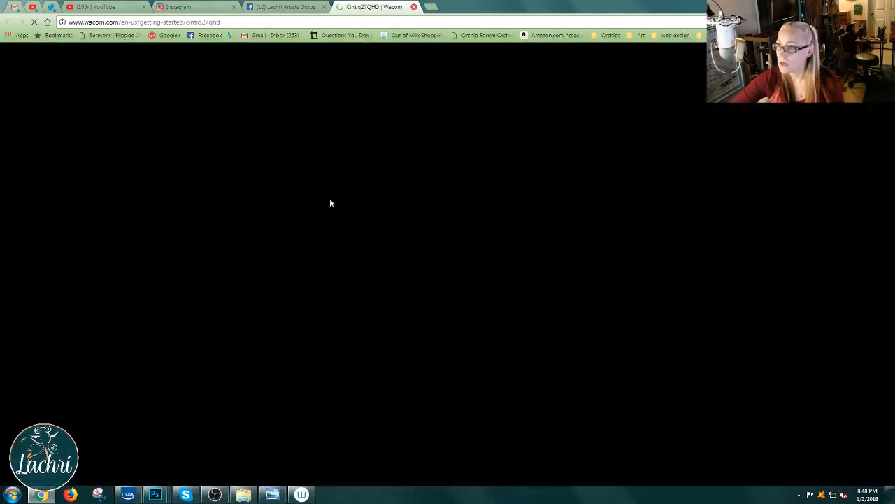
click(416, 6)
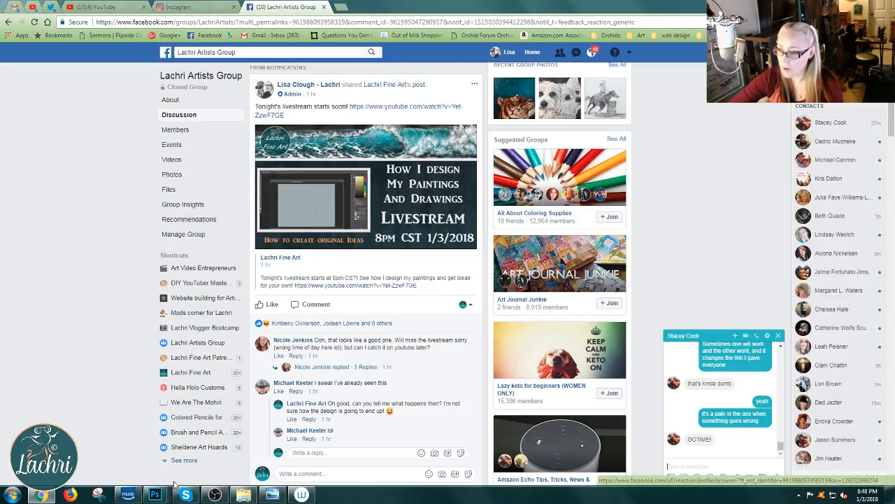
click(302, 494)
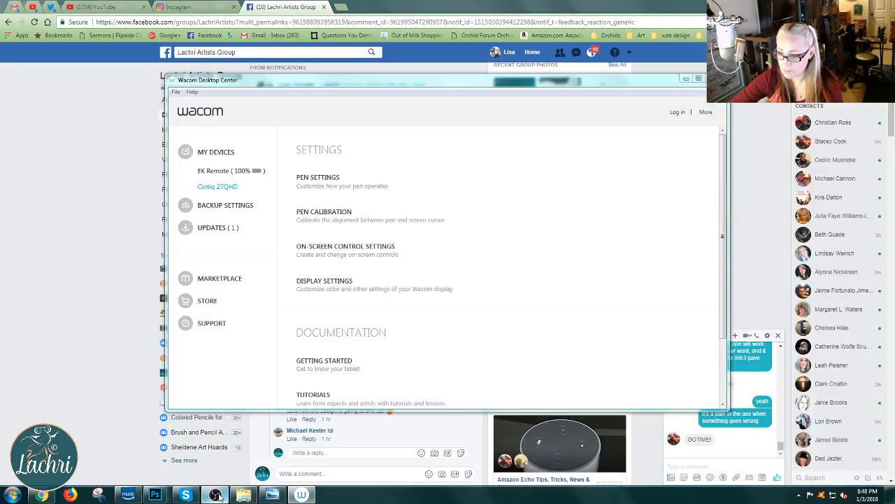
click(214, 494)
click(156, 495)
click(70, 442)
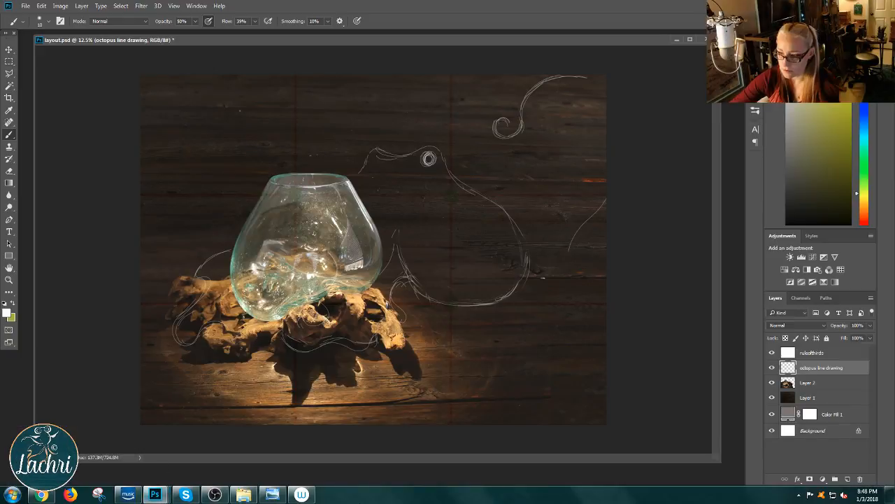
Step: Switch to Wacom Desktop Center, recheck the Cintiq 27QHD's calibration and pen settings, and view the driver version information
click(302, 495)
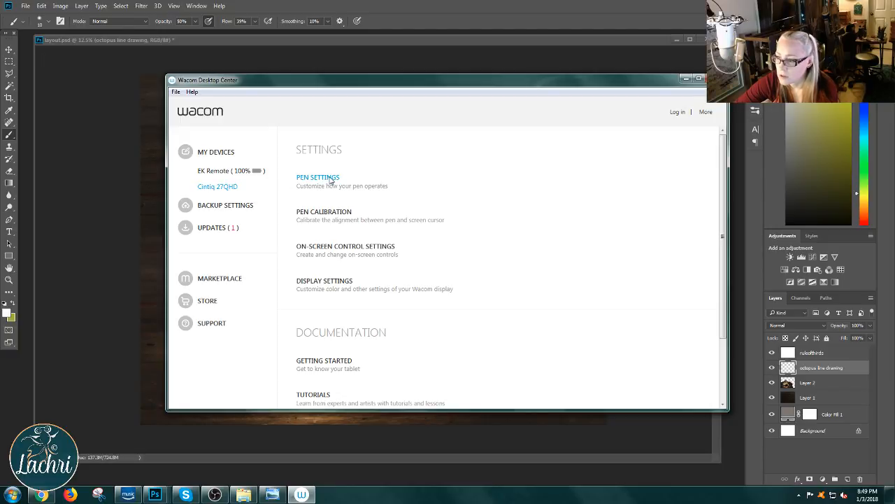
click(329, 213)
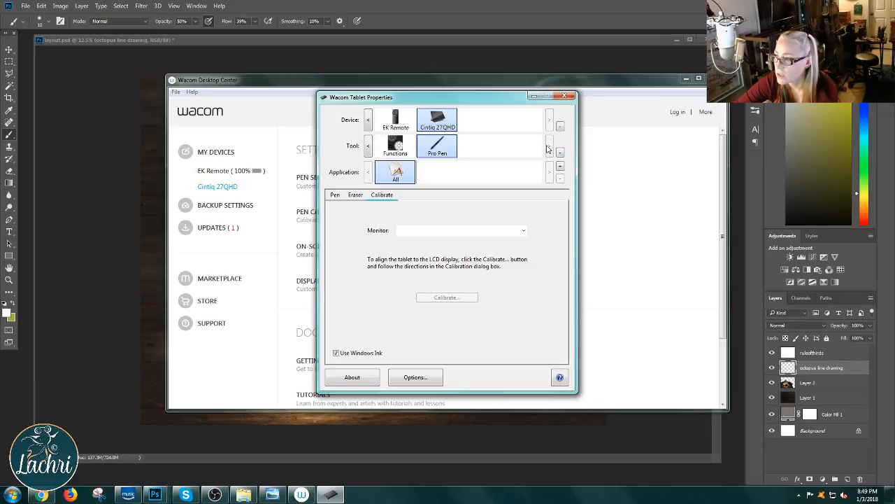
click(338, 198)
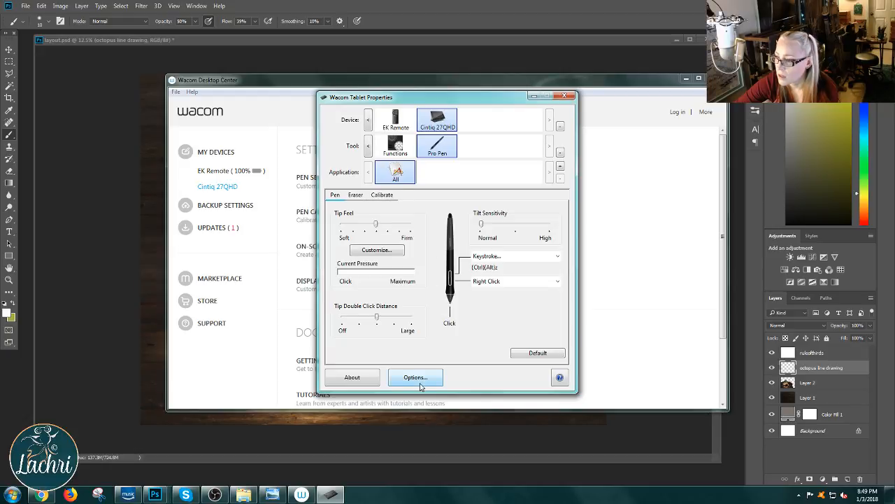
click(383, 197)
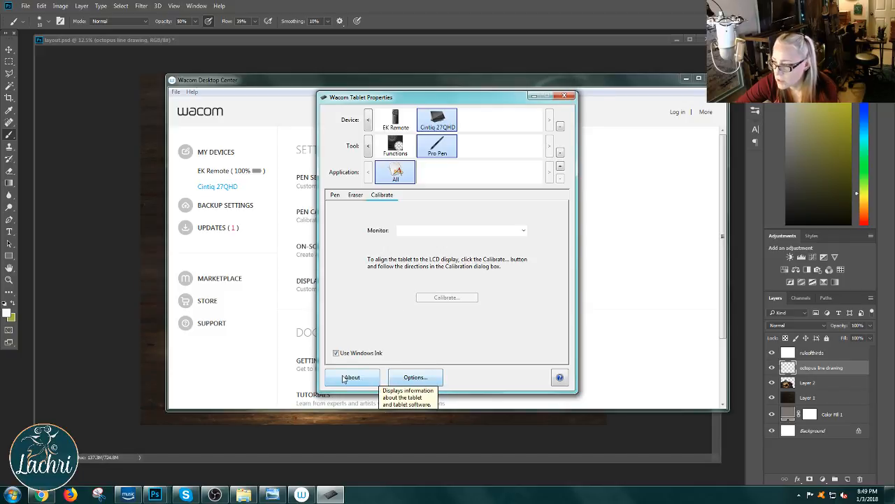
click(345, 378)
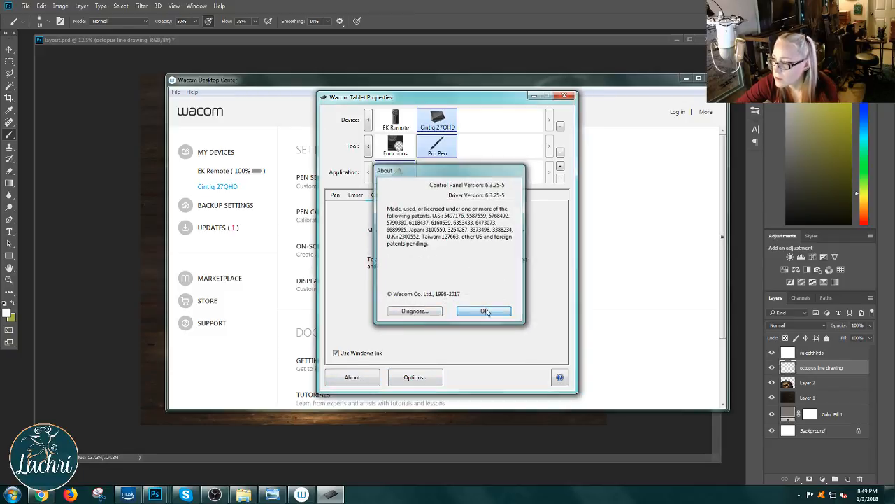
Step: Close the driver version information, review the Pro Pen's eraser and tip settings, and close Wacom Tablet Properties
click(489, 311)
click(350, 199)
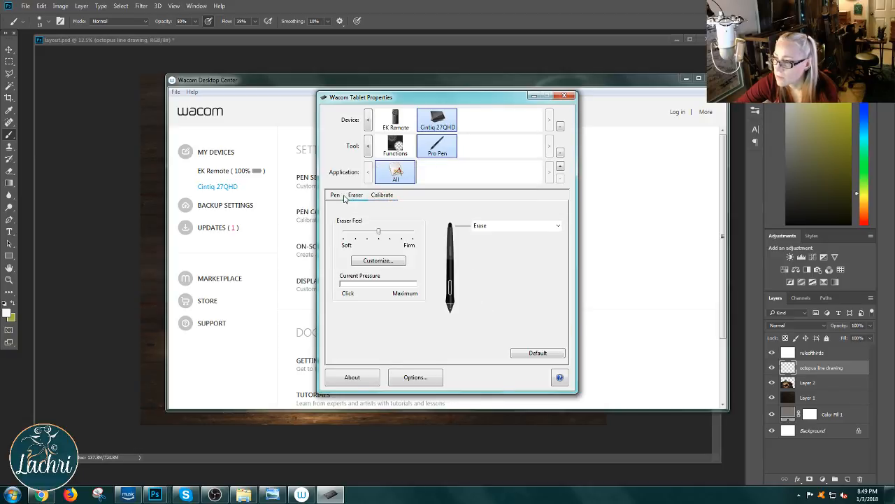
click(342, 197)
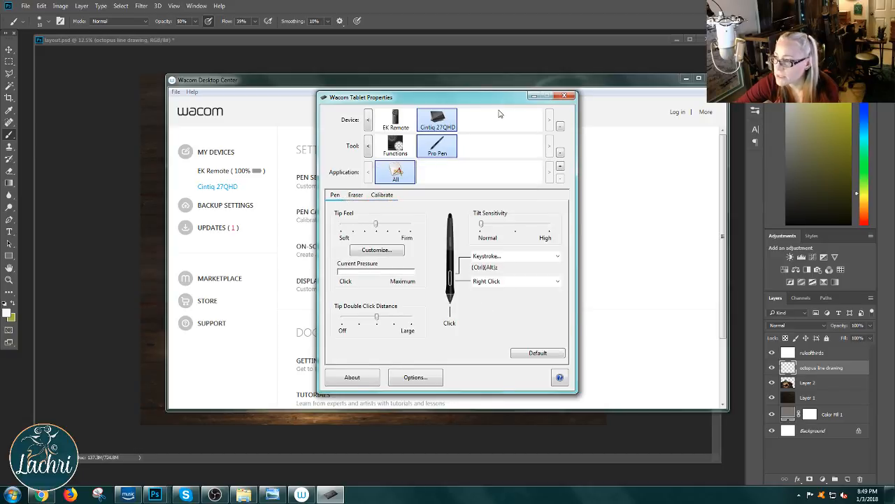
click(564, 96)
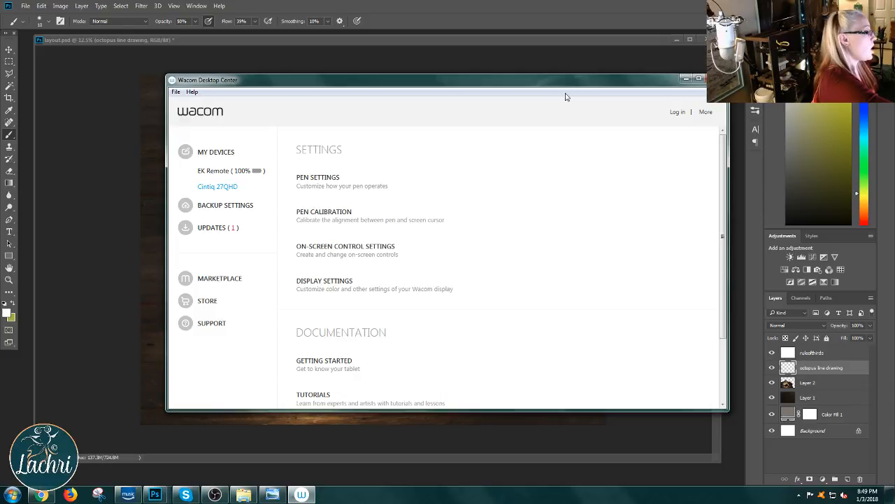
click(715, 79)
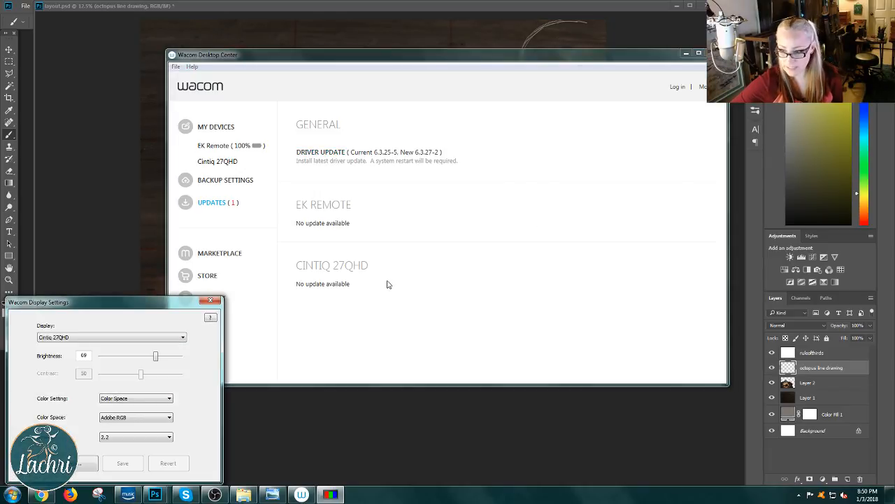
Step: Close the Wacom display settings, look through the Cintiq 27QHD options in Wacom Desktop Center, and open its pen settings
click(211, 301)
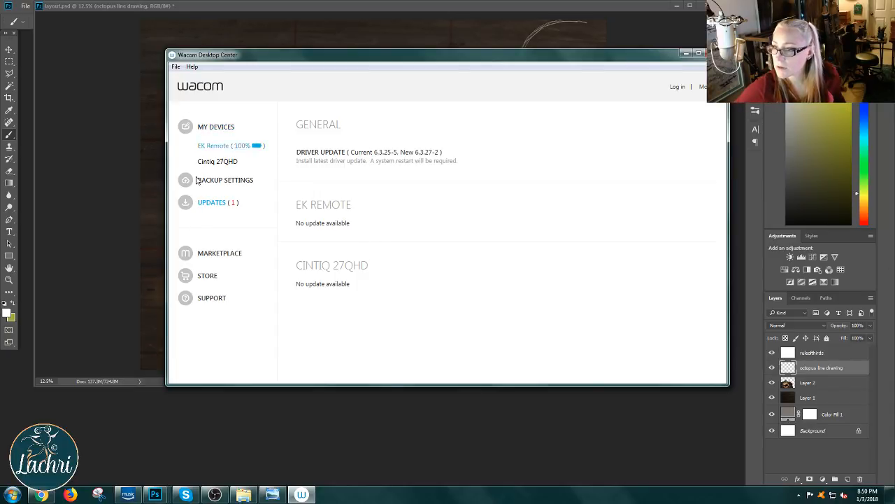
click(175, 67)
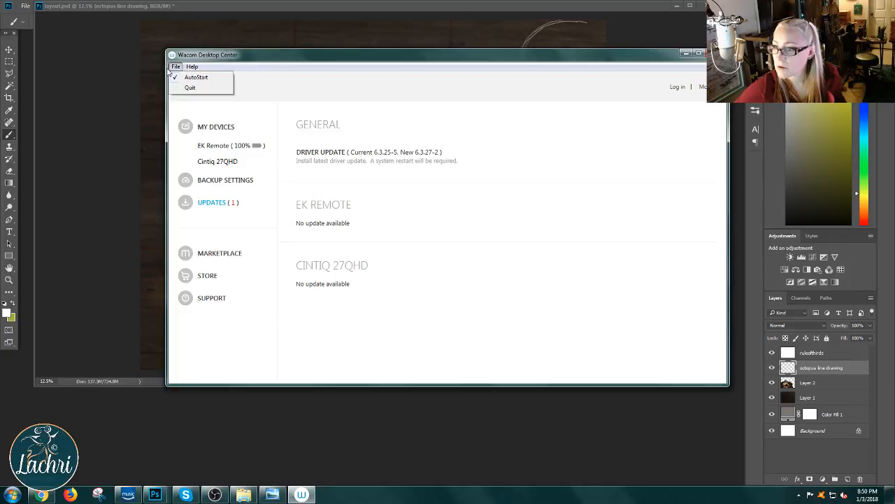
click(307, 70)
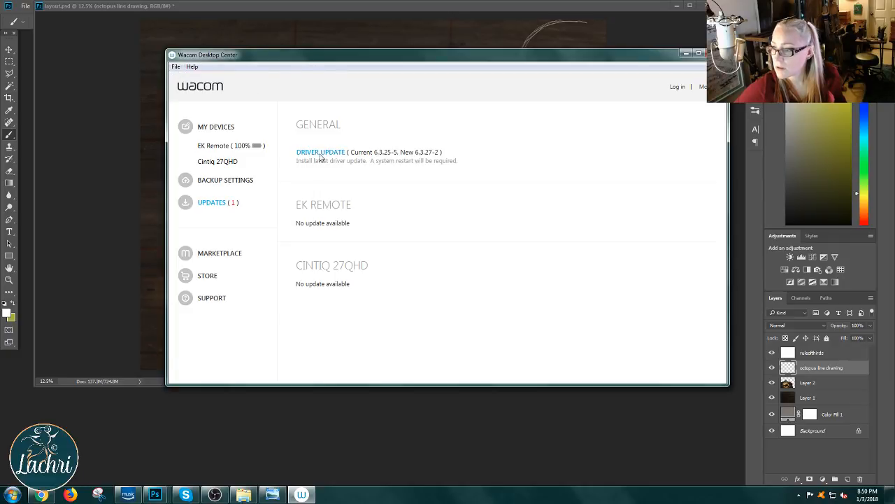
click(215, 164)
scroll(350, 195, down, 1)
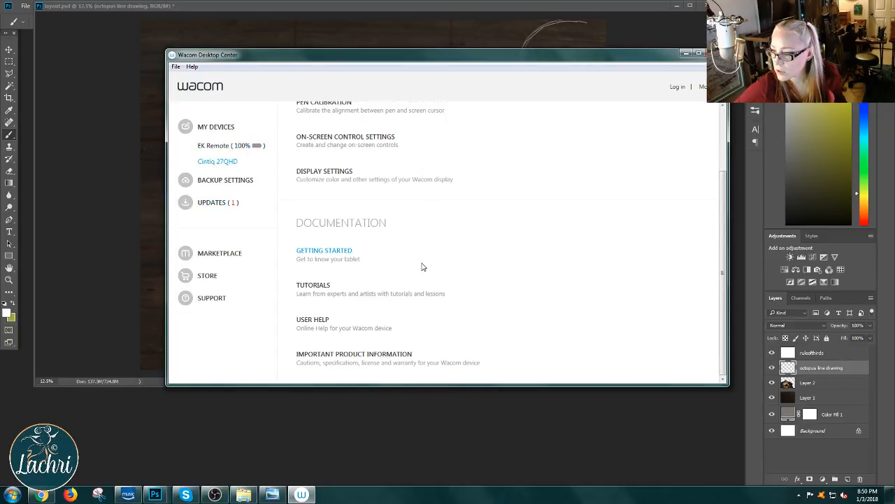
scroll(422, 267, up, 2)
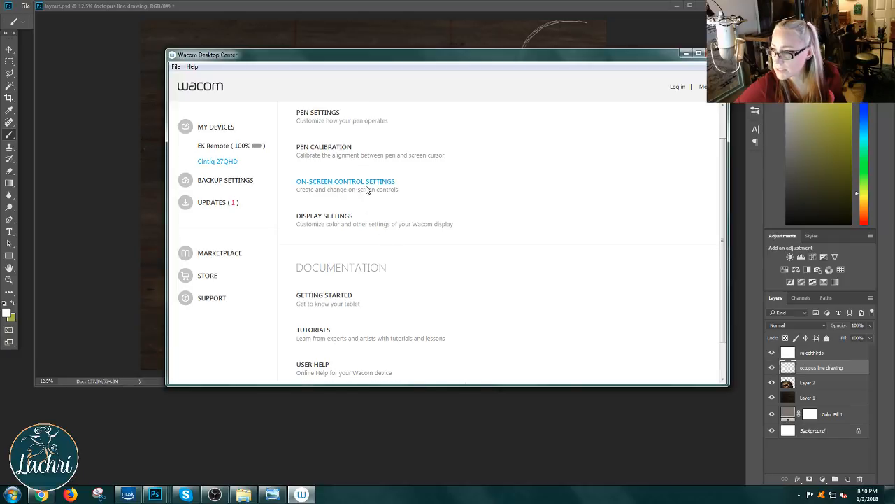
click(342, 219)
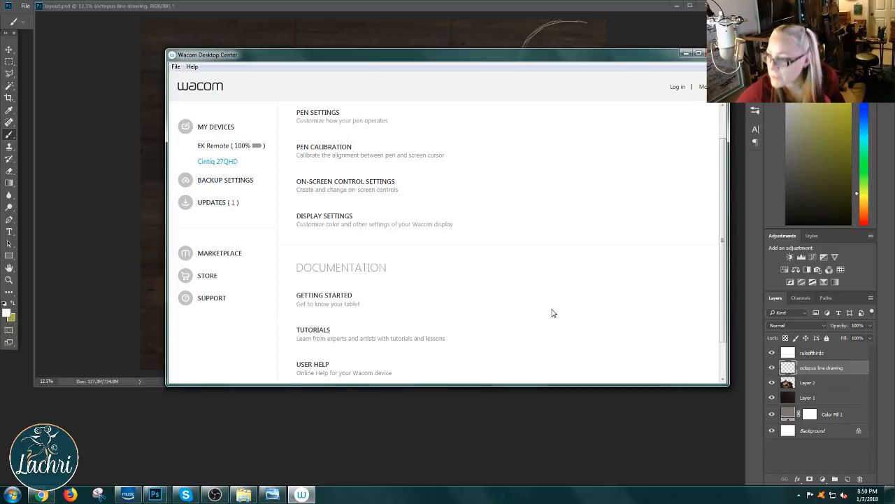
click(320, 114)
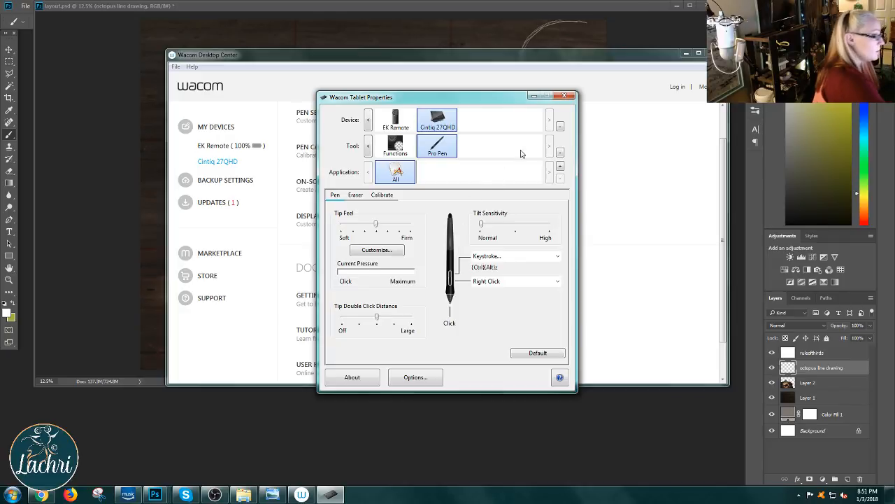
click(445, 144)
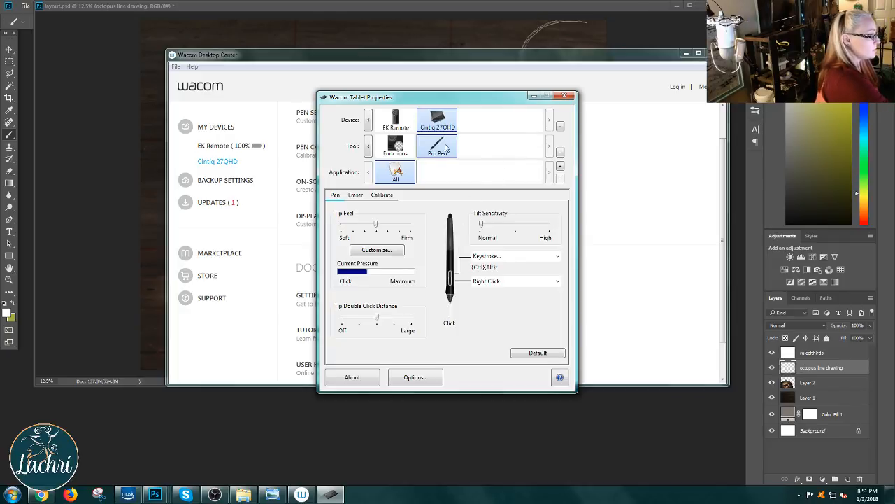
click(560, 151)
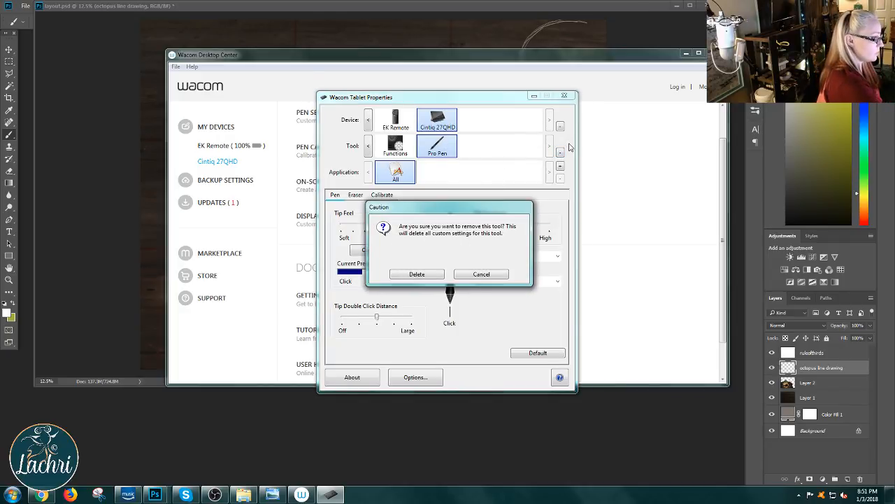
click(494, 276)
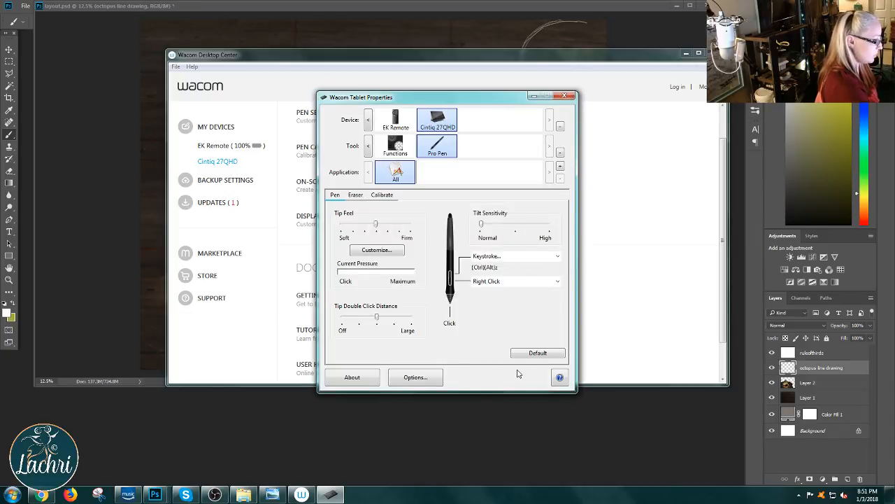
Step: Calibrate the Pro Pen on Generic PnP Monitor 1, accept the calibration, and close the Wacom windows
click(384, 196)
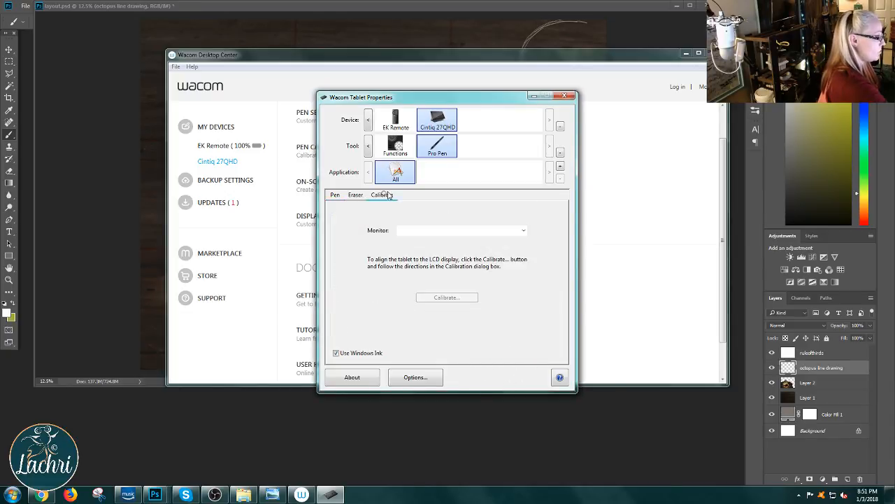
click(524, 231)
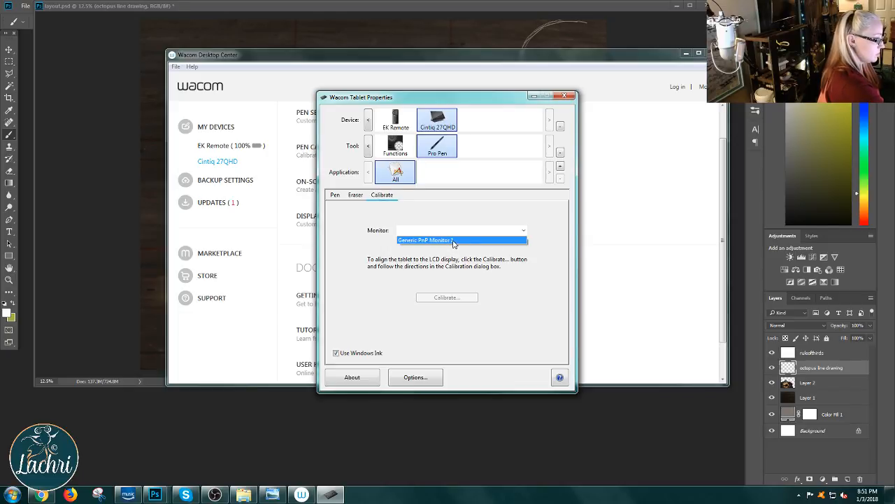
click(531, 268)
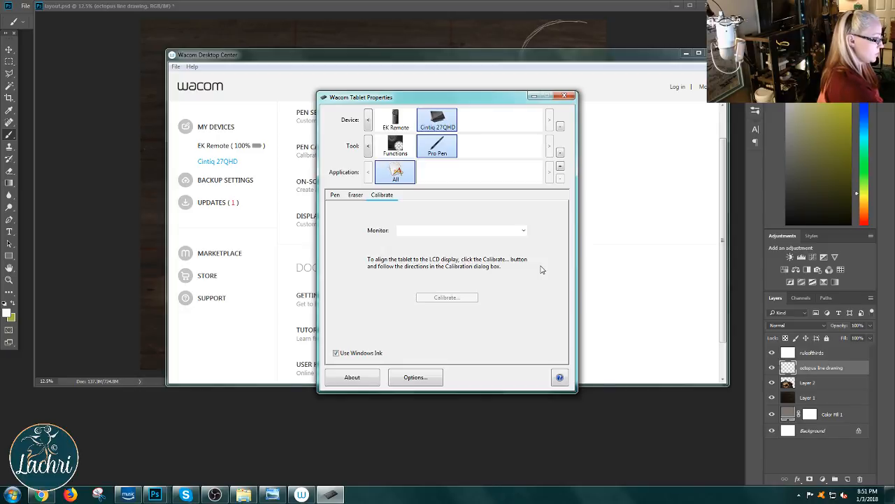
click(523, 231)
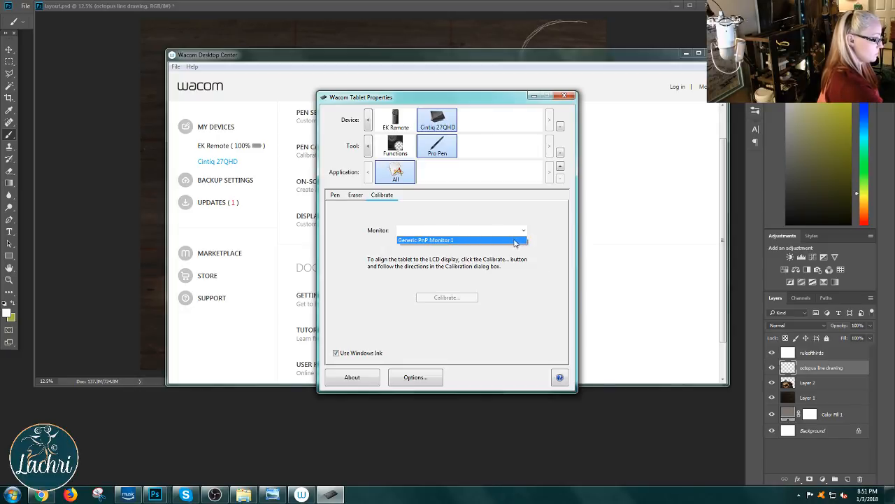
click(521, 241)
click(472, 299)
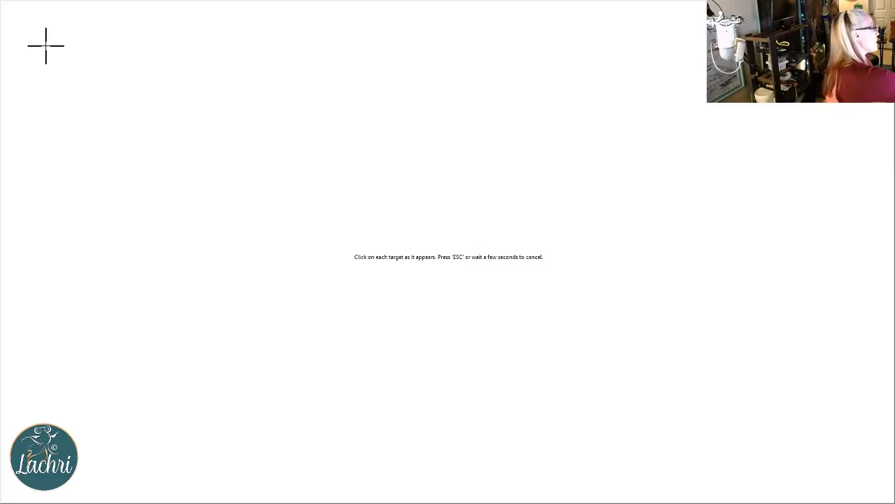
click(46, 45)
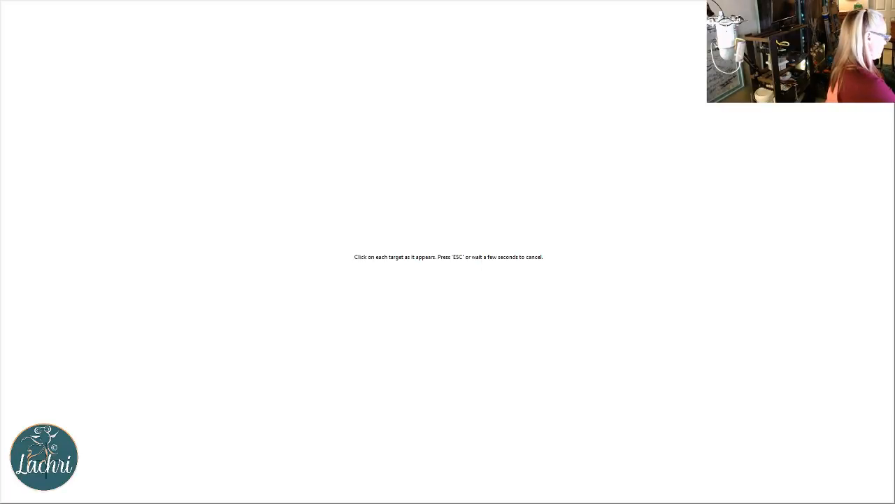
click(852, 461)
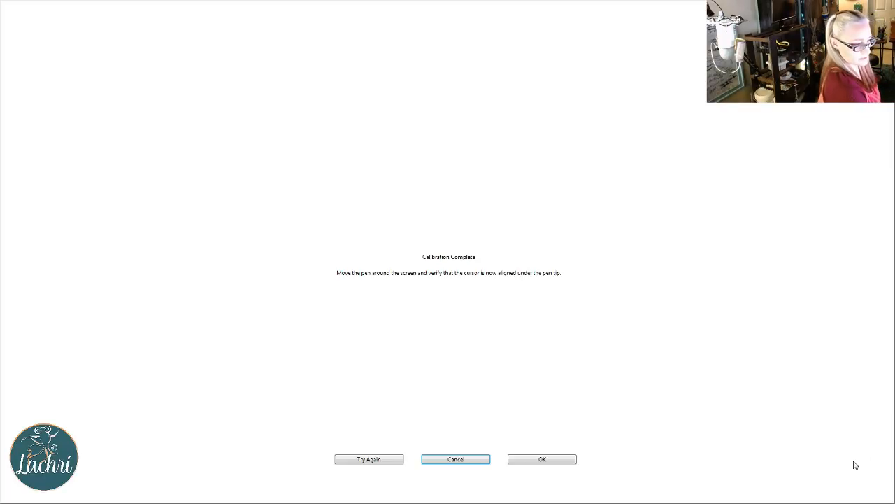
click(535, 458)
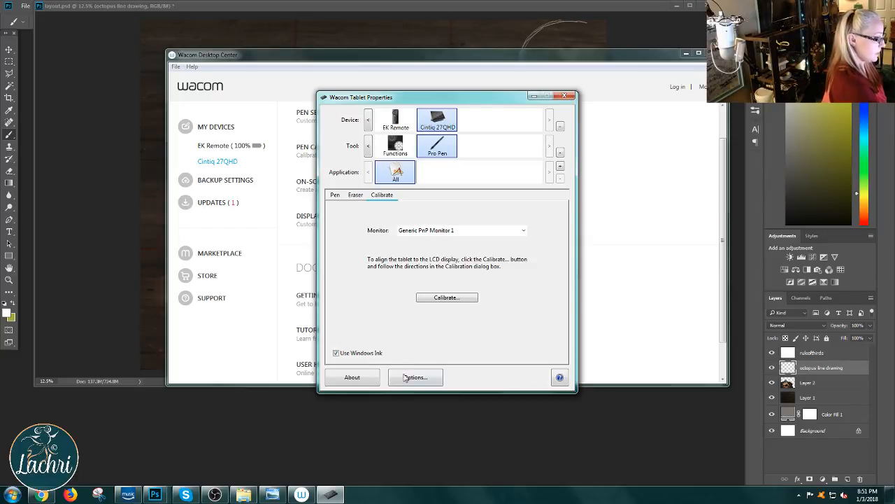
click(568, 96)
click(715, 53)
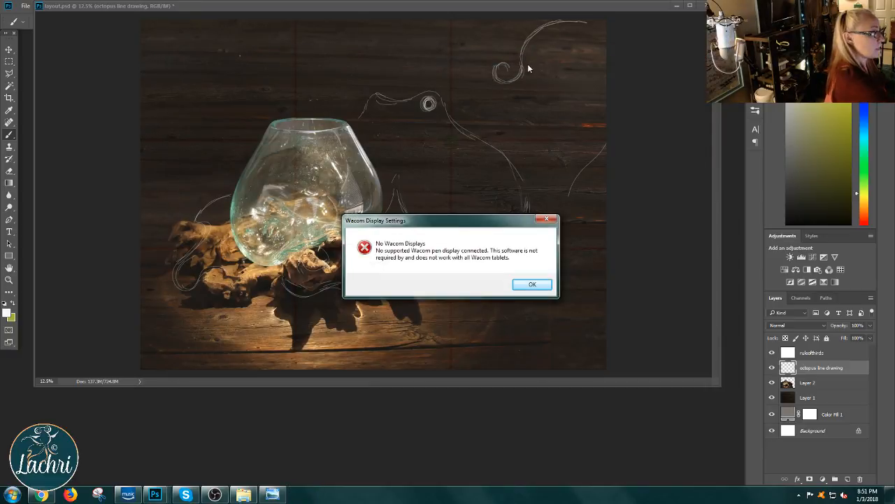
Step: Try a brush stroke running down from the upper-right tentacle on the octopus line drawing layer, and undo it
click(530, 67)
drag(525, 65, 542, 114)
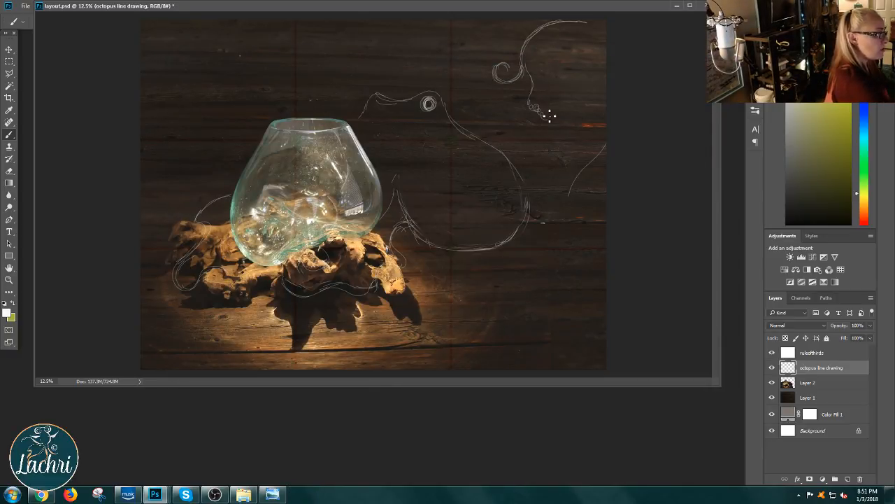
key(ctrl+z)
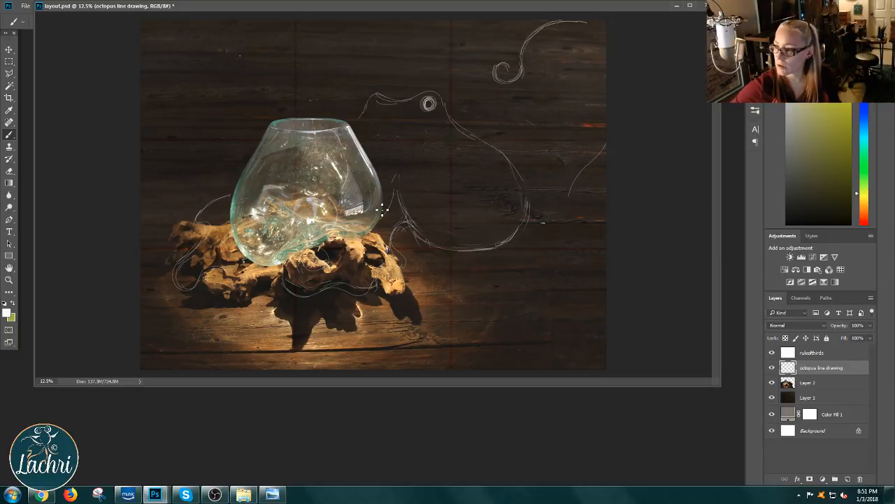
mouse_move(272, 494)
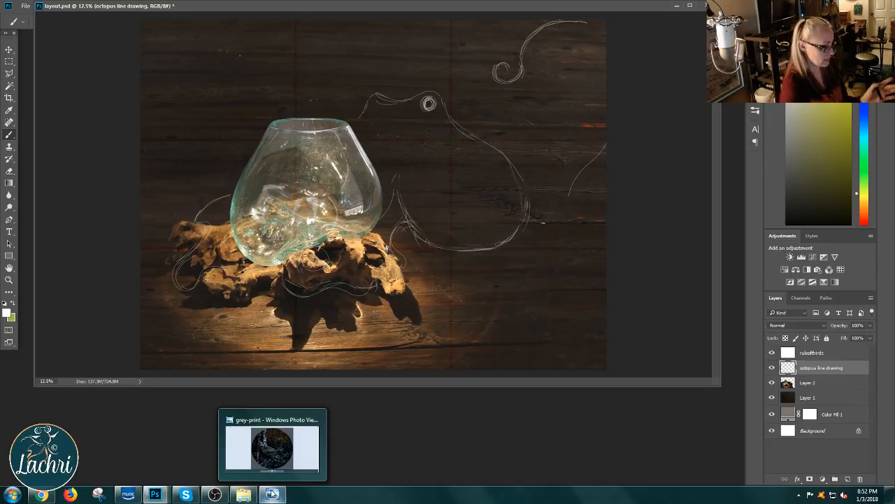
Step: Erase the upper-right tentacle lines from the octopus line drawing layer and switch back to the Brush tool
key(e)
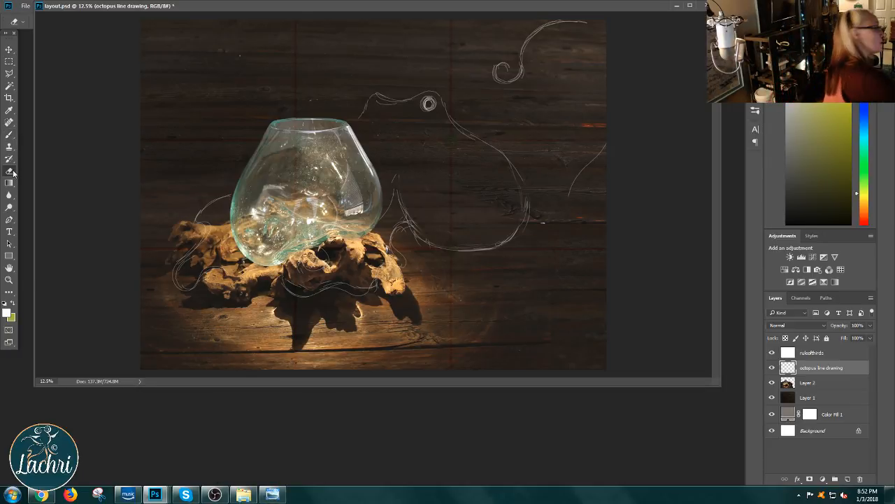
mouse_move(509, 64)
mouse_down()
mouse_move(494, 79)
mouse_move(513, 82)
mouse_move(541, 26)
mouse_move(568, 16)
mouse_move(560, 24)
mouse_move(612, 52)
mouse_move(578, 194)
mouse_move(565, 206)
mouse_move(563, 191)
mouse_up()
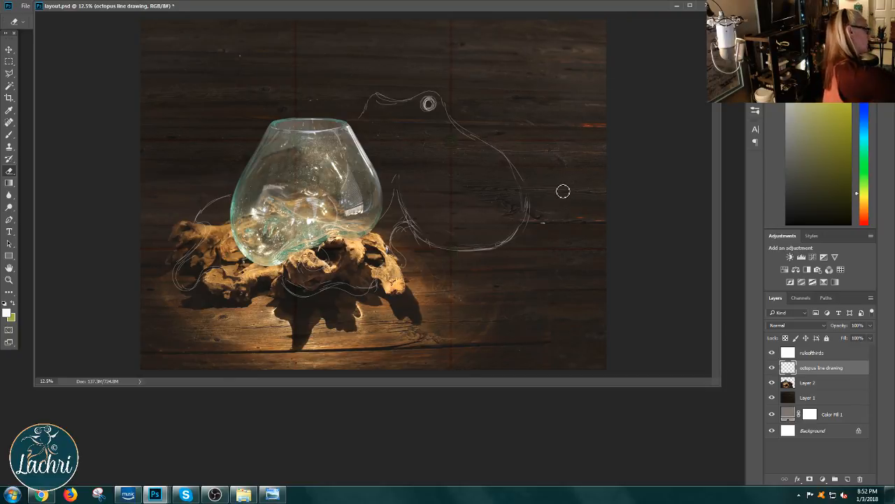
click(11, 135)
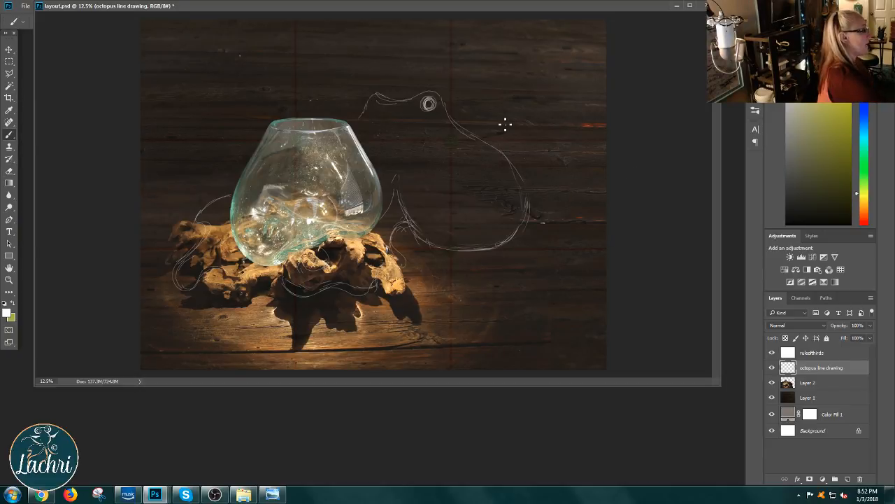
Step: Move and enlarge the layout.psd document window, and set its zoom to 15%
drag(451, 6, 448, 27)
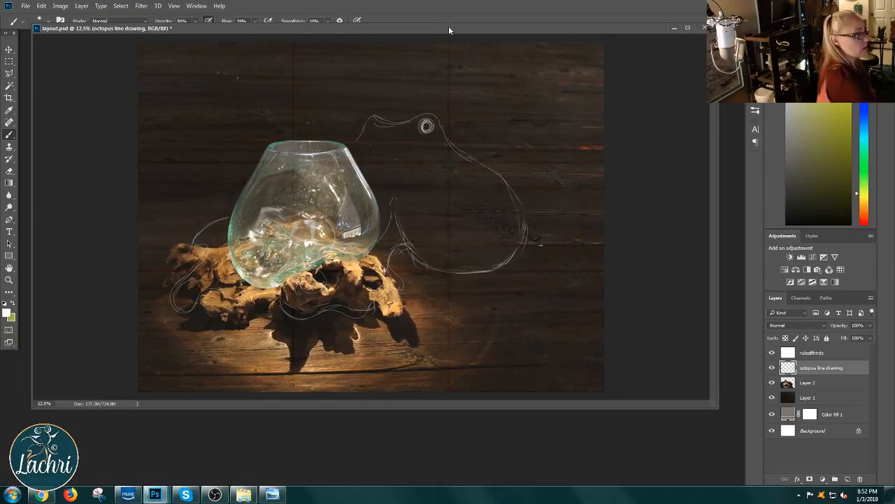
drag(712, 404, 740, 468)
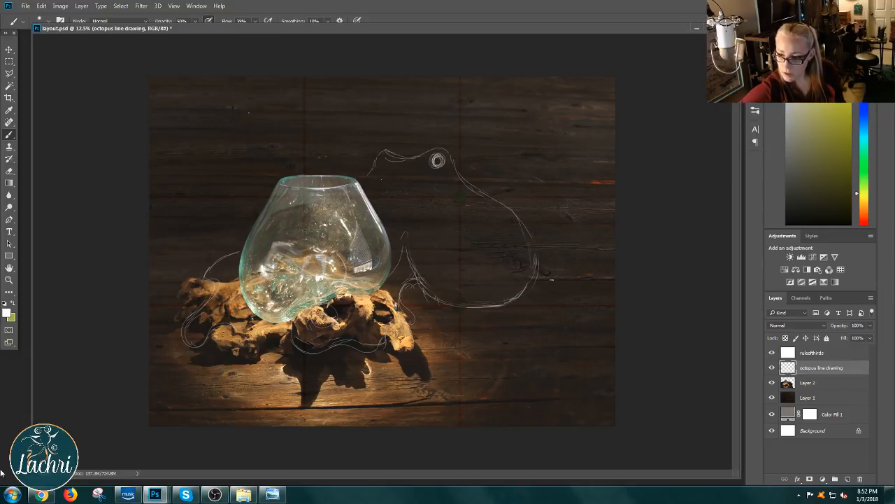
text(14)
key(Return)
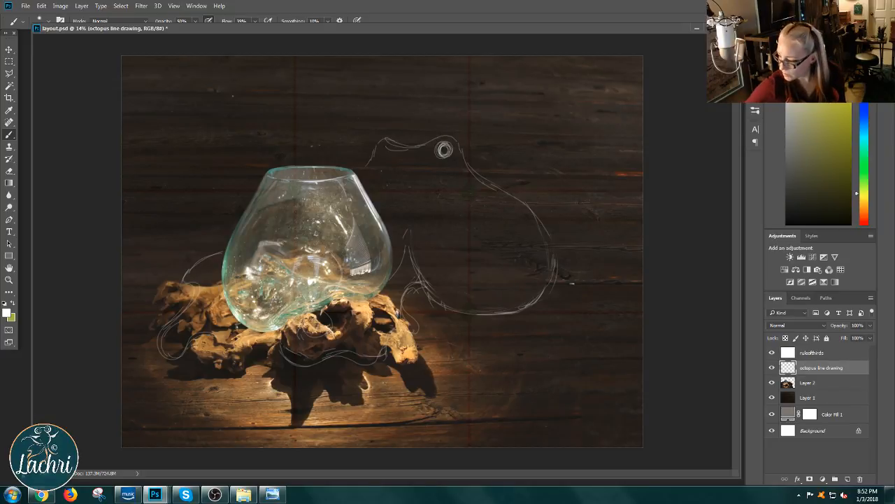
text(15)
key(Return)
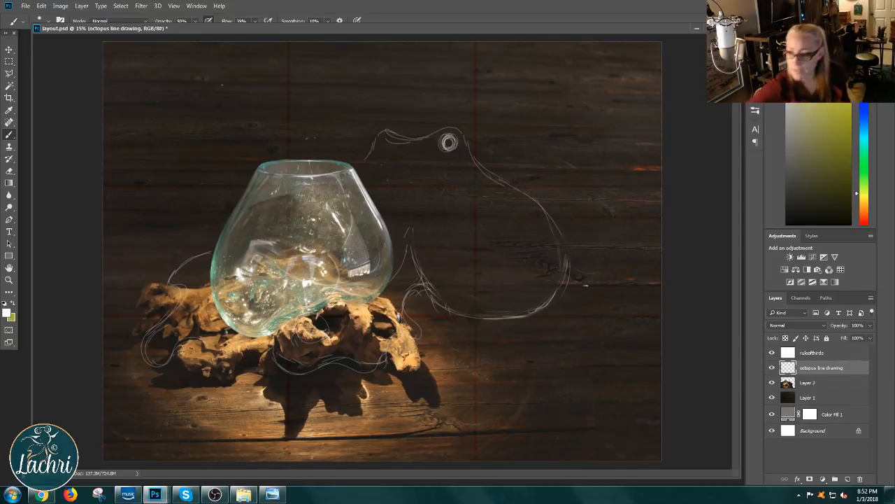
Step: Switch to OBS to check the stream status, and return to the Photoshop layout
click(211, 498)
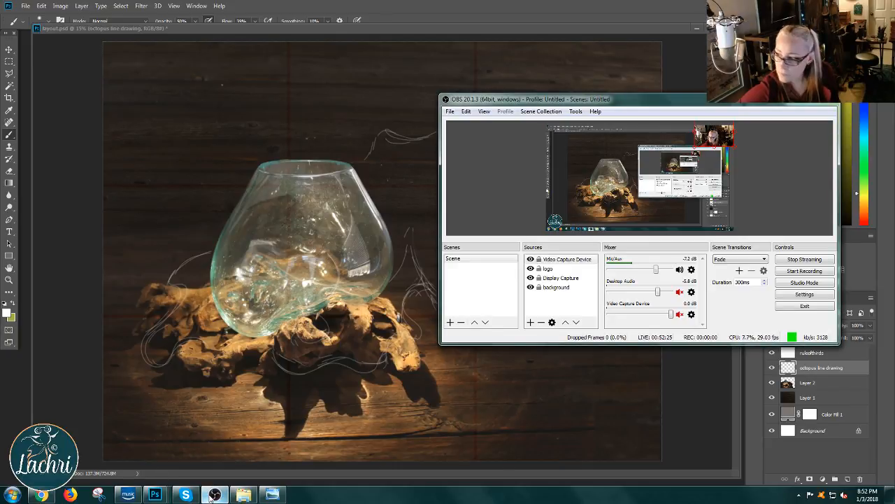
click(215, 495)
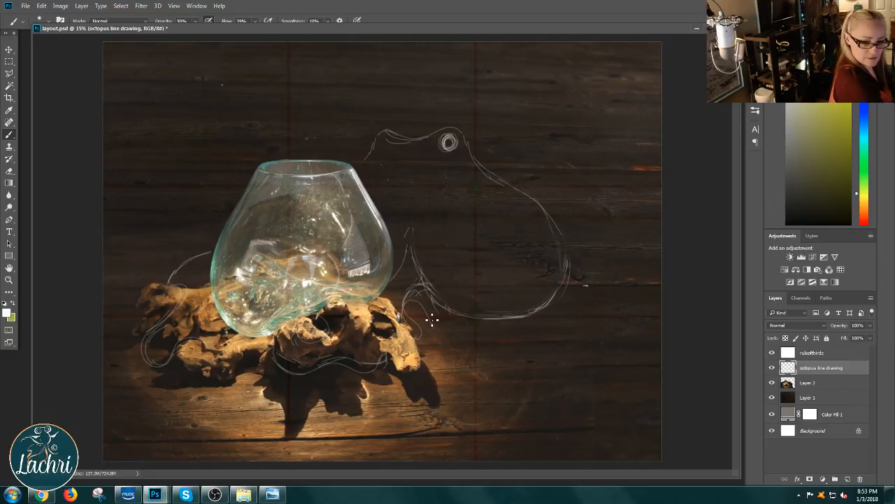
Step: Sketch a broad curved tentacle hanging below the octopus body, to the right of the driftwood, on the octopus line drawing layer
mouse_move(433, 320)
mouse_down()
mouse_move(437, 359)
mouse_move(469, 394)
mouse_move(547, 319)
mouse_up()
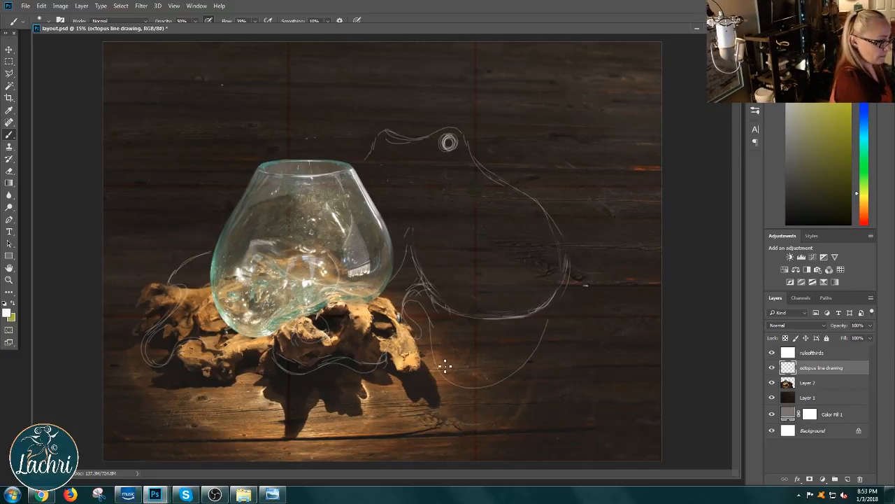
mouse_move(445, 367)
mouse_down()
mouse_move(492, 376)
mouse_move(545, 370)
mouse_move(476, 380)
mouse_move(547, 372)
mouse_up()
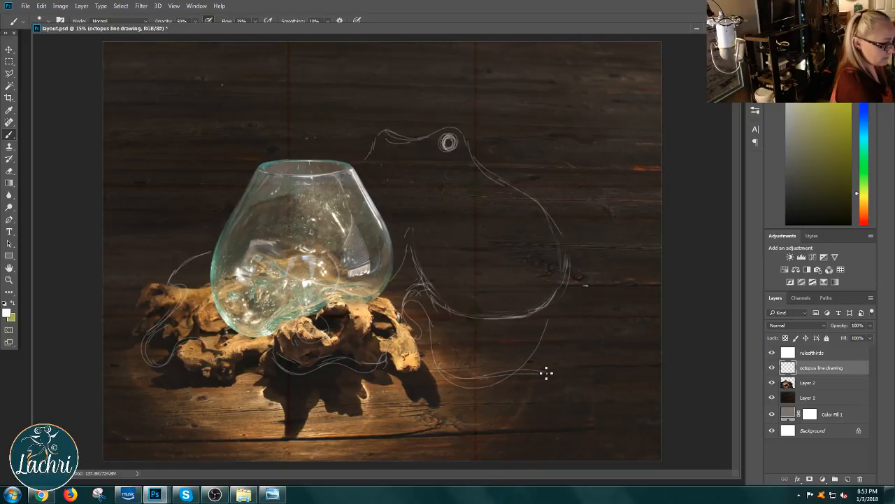
drag(470, 381, 549, 373)
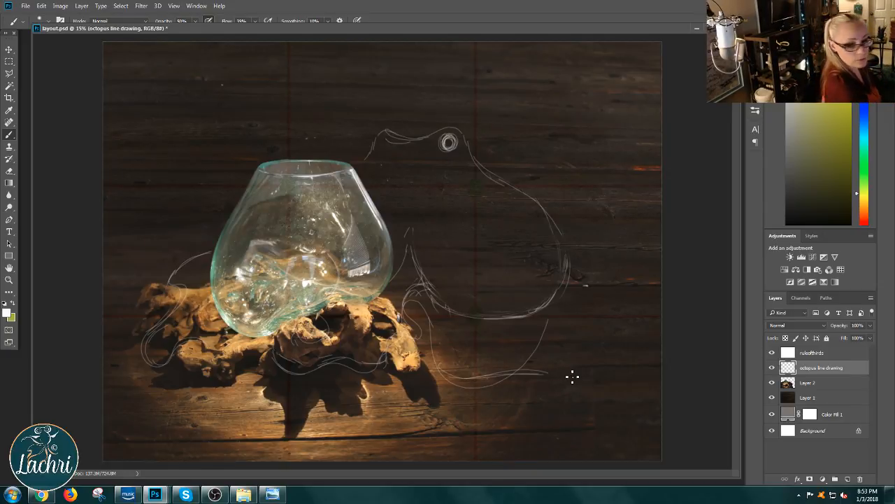
drag(477, 378, 530, 363)
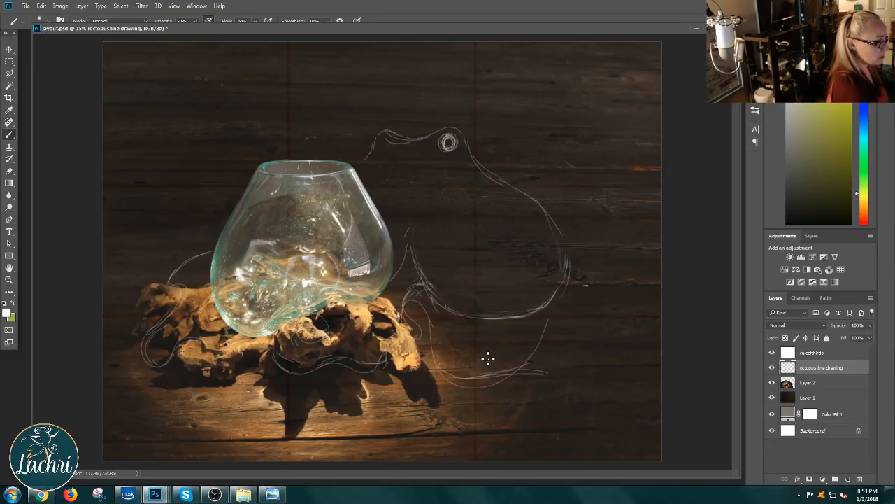
Step: Sketch a wider, rounder outline around the right side and underside of the octopus body with repeated sweeping strokes
mouse_move(484, 161)
mouse_down()
mouse_move(553, 212)
mouse_move(568, 293)
mouse_move(470, 313)
mouse_up()
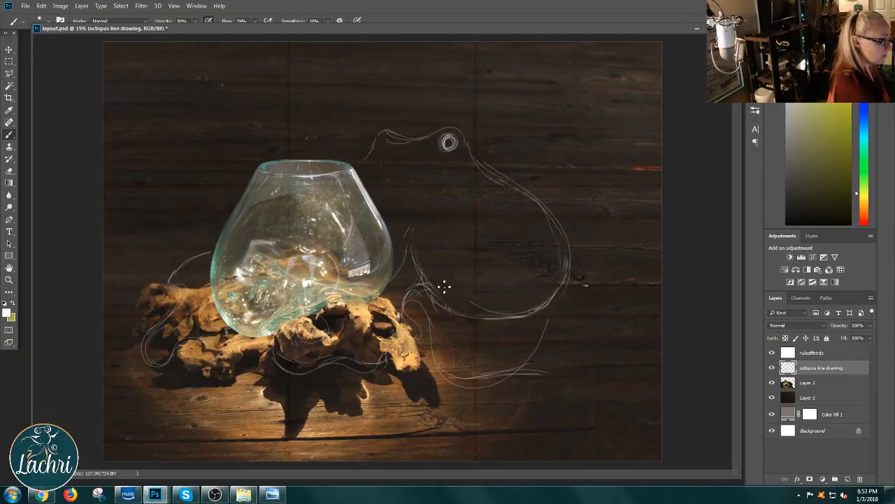
mouse_move(444, 286)
mouse_down()
mouse_move(495, 319)
mouse_move(588, 285)
mouse_move(529, 179)
mouse_move(550, 207)
mouse_move(478, 312)
mouse_up()
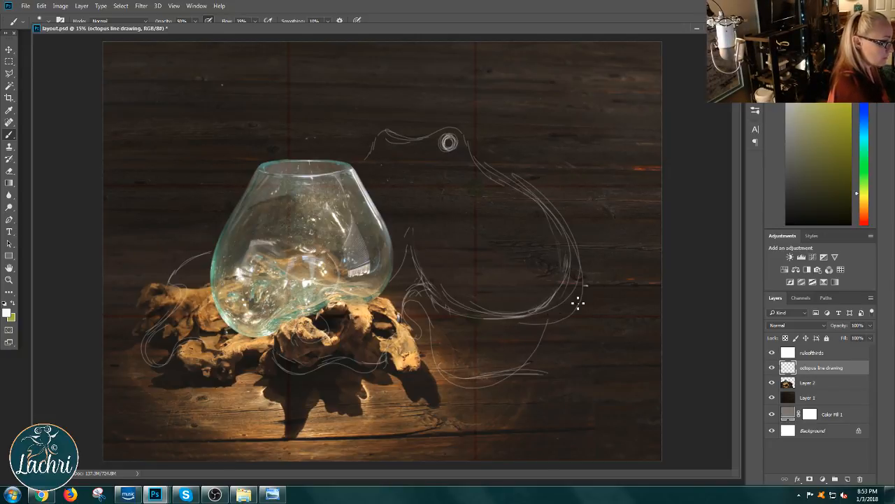
mouse_move(578, 302)
mouse_down()
mouse_move(574, 198)
mouse_move(475, 160)
mouse_move(586, 281)
mouse_move(474, 146)
mouse_move(533, 193)
mouse_move(514, 178)
mouse_move(466, 313)
mouse_move(436, 303)
mouse_move(572, 290)
mouse_move(455, 312)
mouse_move(490, 325)
mouse_move(570, 267)
mouse_move(512, 324)
mouse_move(441, 314)
mouse_move(571, 278)
mouse_move(562, 227)
mouse_up()
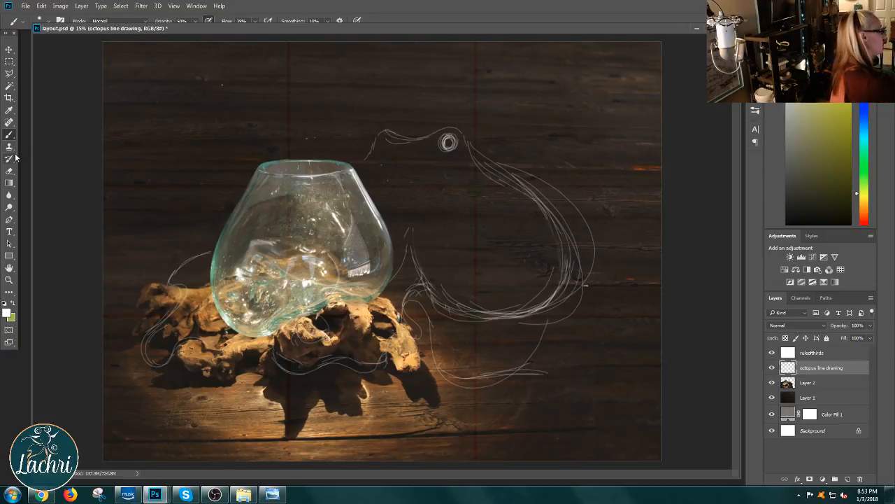
Step: Erase the inner contour lines on the right of the octopus body and the curved tentacle below it, and return to the Brush tool
key(e)
mouse_move(567, 284)
mouse_down()
mouse_move(568, 242)
mouse_move(553, 254)
mouse_move(556, 237)
mouse_move(533, 184)
mouse_move(523, 195)
mouse_move(519, 188)
mouse_move(554, 216)
mouse_up()
mouse_move(557, 255)
mouse_down()
mouse_move(560, 285)
mouse_move(538, 292)
mouse_move(513, 280)
mouse_up()
key(b)
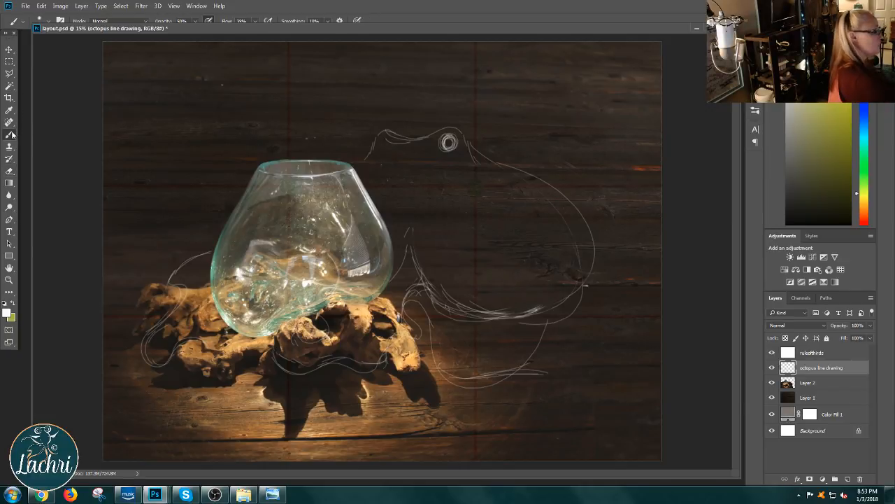
click(10, 171)
mouse_move(485, 381)
mouse_down()
mouse_move(450, 386)
mouse_move(535, 368)
mouse_move(552, 352)
mouse_move(544, 327)
mouse_move(517, 341)
mouse_move(608, 278)
mouse_up()
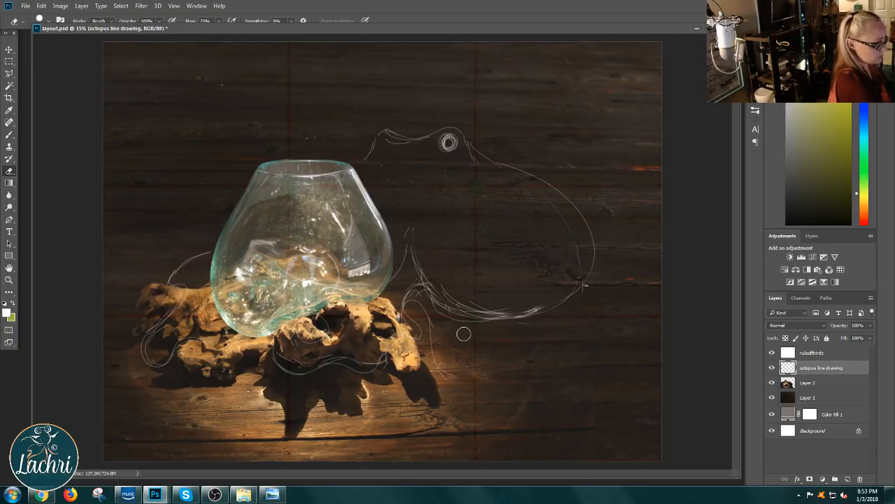
click(11, 136)
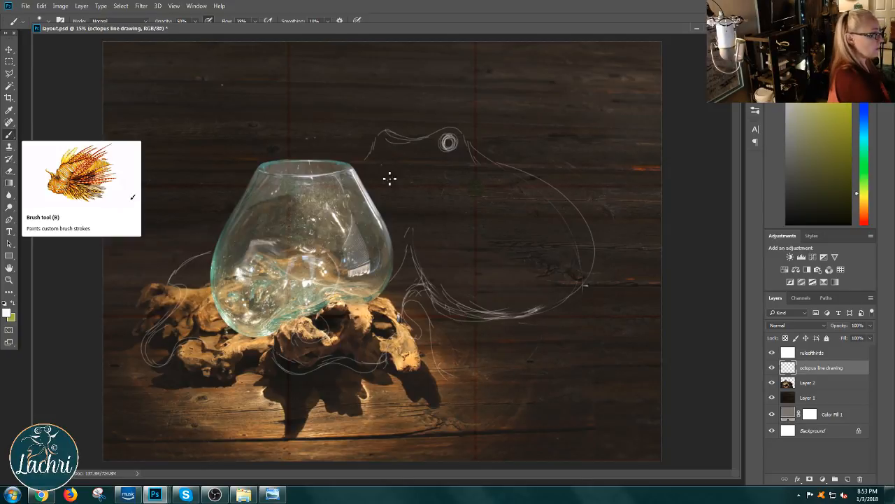
Step: Extend the head line toward the bowl rim, and sketch tentacles from the body's base to the right canvas edge and around the driftwood
drag(372, 163, 367, 169)
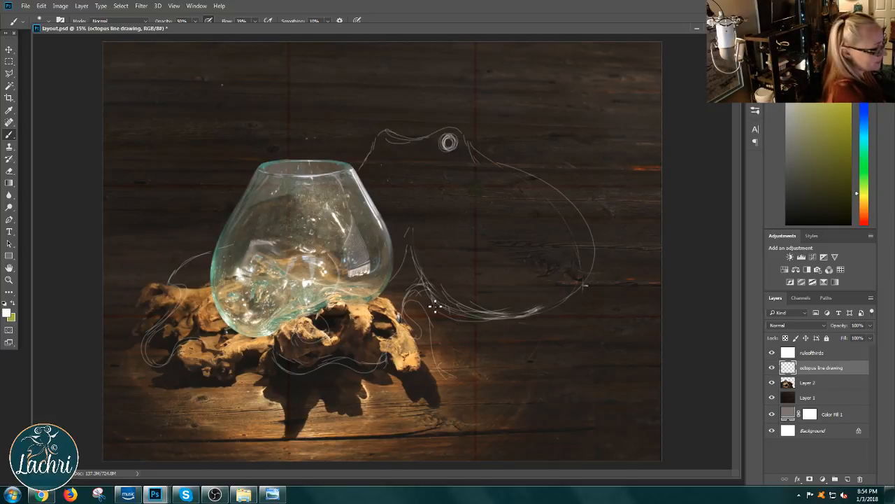
mouse_move(450, 311)
mouse_down()
mouse_move(469, 333)
mouse_move(560, 350)
mouse_move(494, 331)
mouse_move(480, 338)
mouse_move(528, 355)
mouse_move(669, 347)
mouse_up()
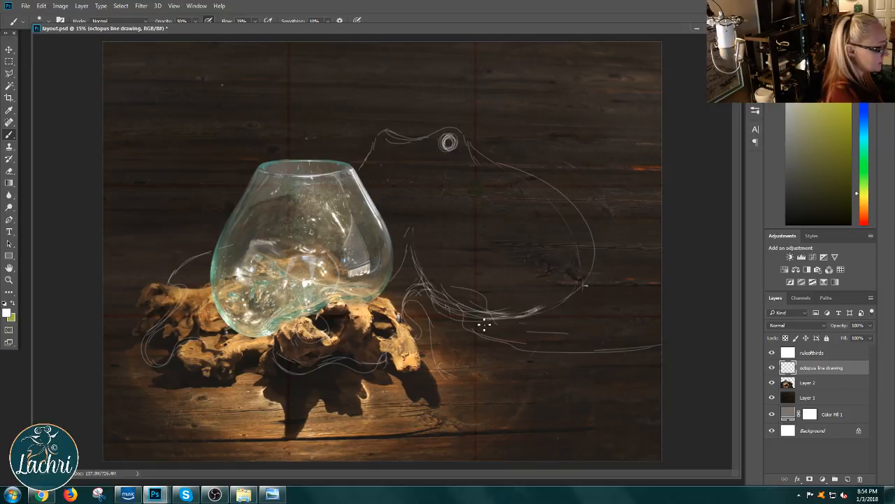
drag(488, 322, 628, 336)
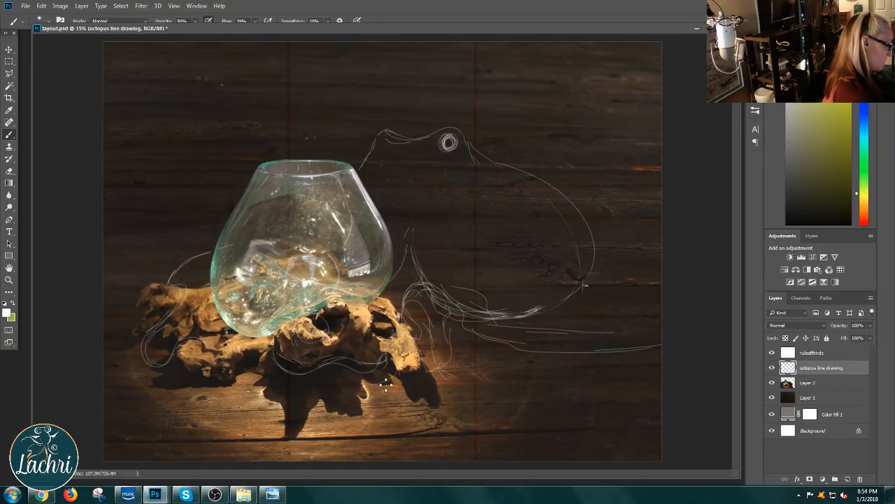
mouse_move(284, 385)
mouse_down()
mouse_move(267, 357)
mouse_move(282, 329)
mouse_up()
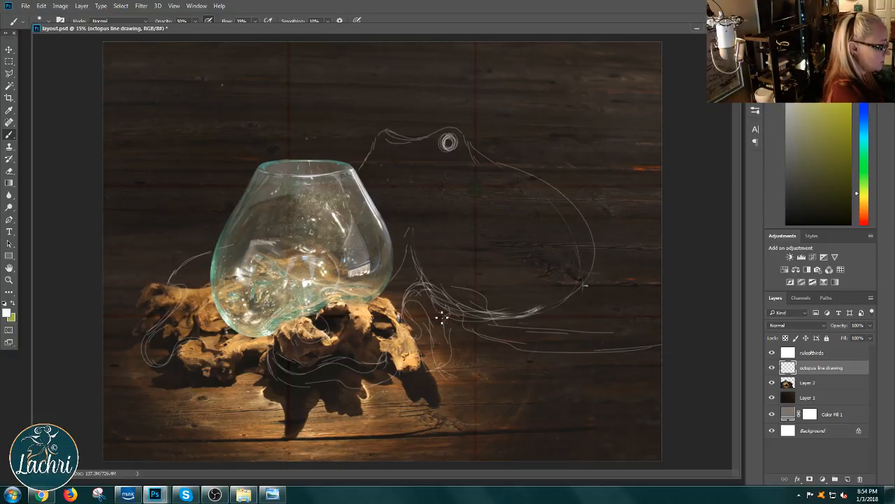
mouse_move(454, 304)
mouse_down()
mouse_move(481, 334)
mouse_move(556, 354)
mouse_move(670, 341)
mouse_up()
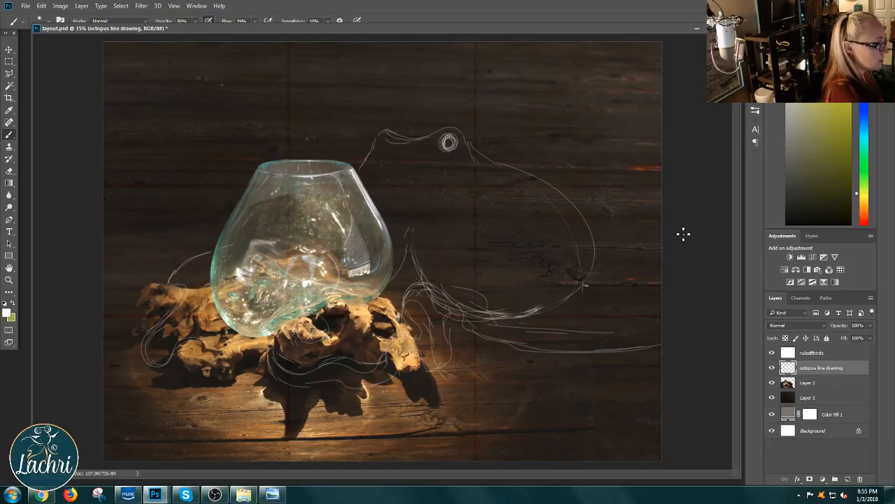
Step: Sketch a wavy tentacle end in the canvas's upper-right corner and curve the lower tentacle upward to the right canvas edge
mouse_move(660, 98)
mouse_down()
mouse_move(610, 141)
mouse_move(608, 166)
mouse_move(614, 135)
mouse_move(583, 157)
mouse_move(557, 99)
mouse_up()
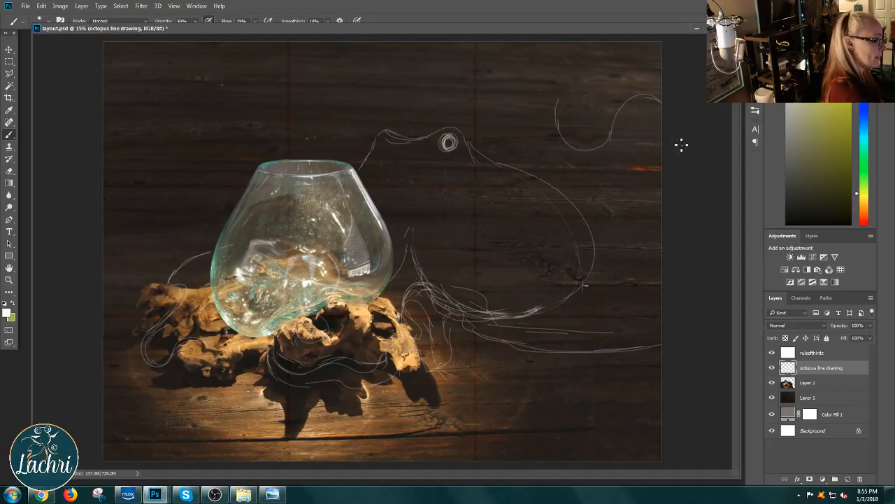
mouse_move(513, 343)
mouse_down()
mouse_move(592, 346)
mouse_move(680, 255)
mouse_up()
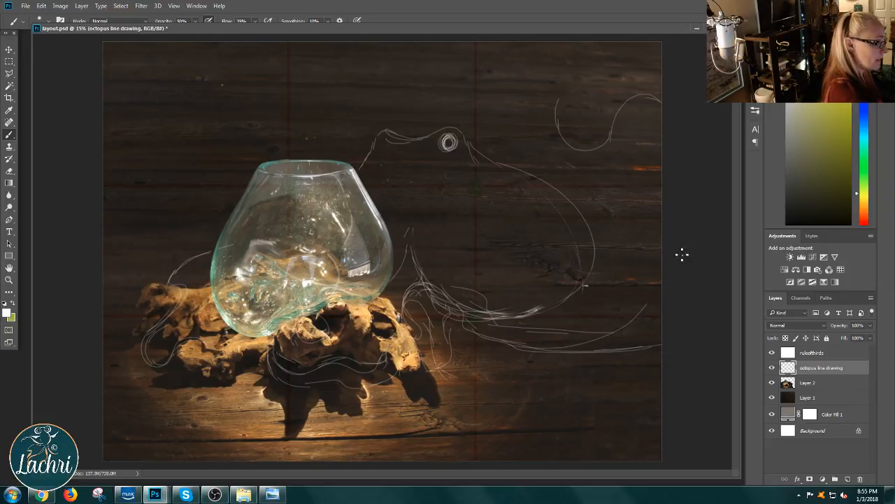
drag(609, 324, 662, 268)
mouse_move(486, 345)
mouse_down()
mouse_move(562, 354)
mouse_move(661, 260)
mouse_up()
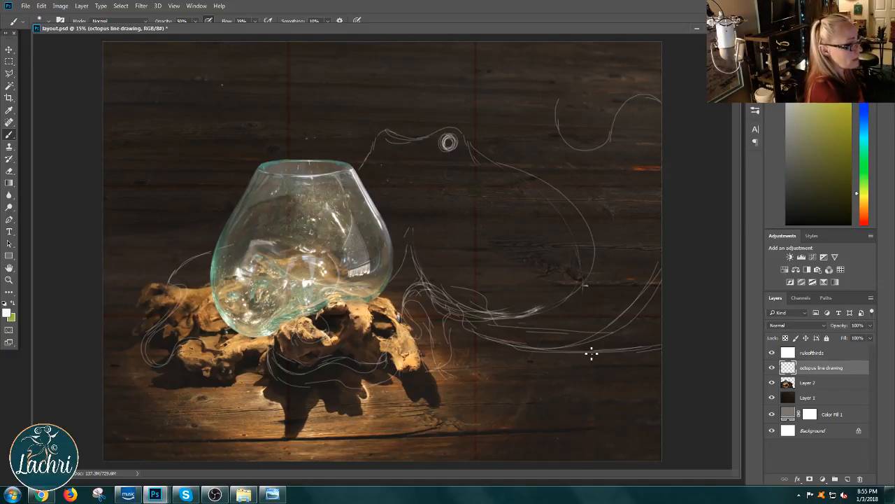
Step: Erase the flat lines of the lower tentacle near the right canvas edge and return to the Brush tool
click(9, 171)
mouse_move(661, 347)
mouse_down()
mouse_move(555, 362)
mouse_move(564, 359)
mouse_up()
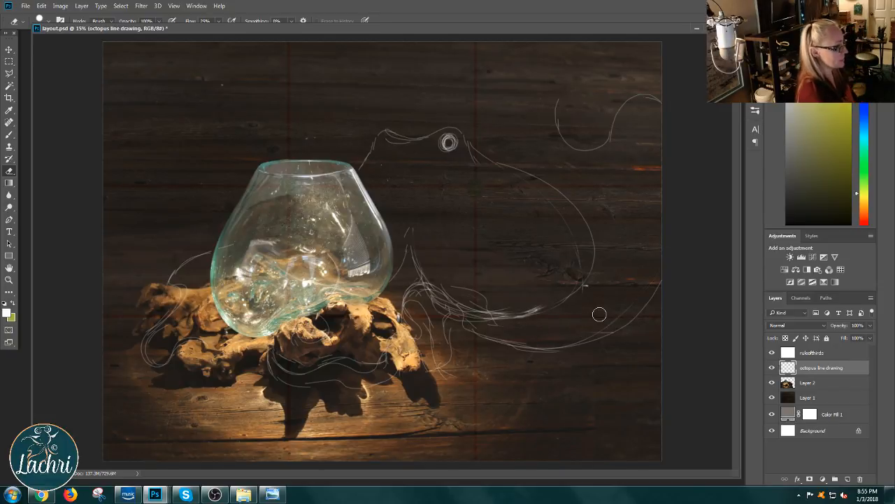
click(9, 135)
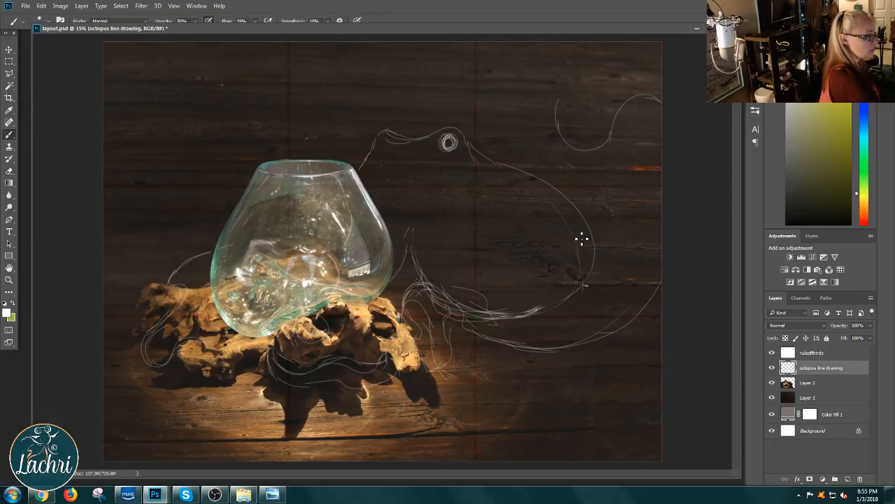
Step: Sketch a looping tentacle that rises from the left side of the glass bowl and curls back down
mouse_move(238, 202)
mouse_down()
mouse_move(194, 188)
mouse_move(158, 131)
mouse_move(208, 104)
mouse_up()
drag(189, 257, 171, 366)
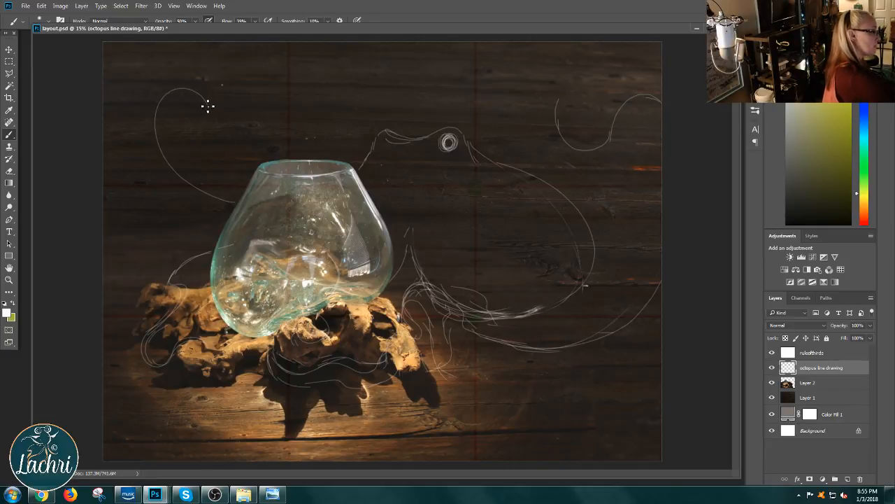
drag(207, 105, 180, 196)
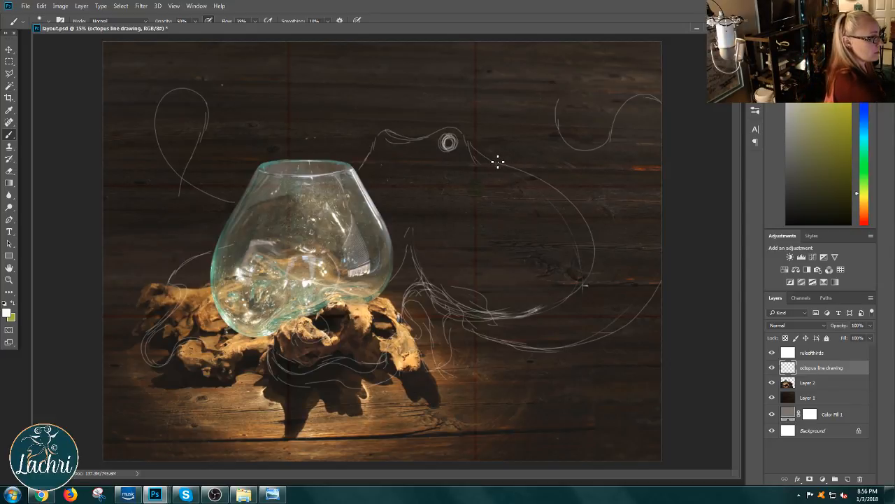
Step: Try a line joining the head to the upper-right tentacle and a large arc above it, and undo the arc
mouse_move(516, 163)
mouse_down()
mouse_move(582, 164)
mouse_move(629, 96)
mouse_up()
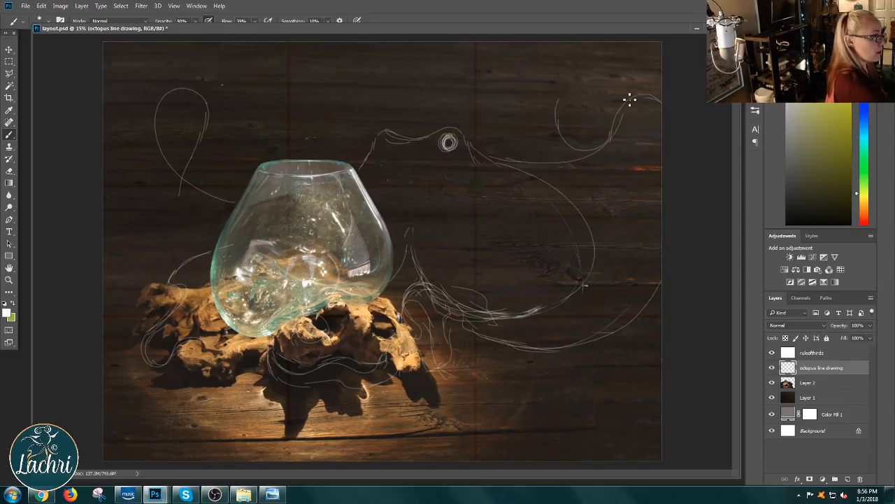
mouse_move(616, 57)
mouse_down()
mouse_move(506, 74)
mouse_move(499, 91)
mouse_move(532, 143)
mouse_up()
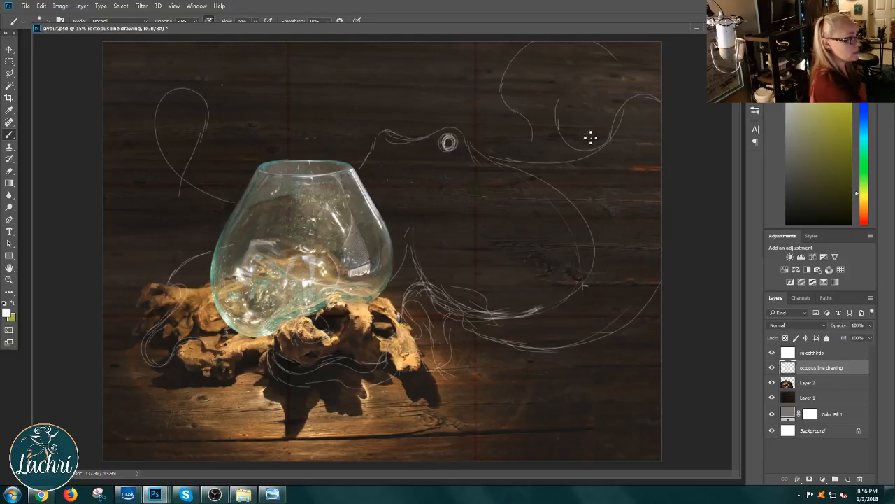
key(ctrl+alt+z)
key(ctrl+alt+z)
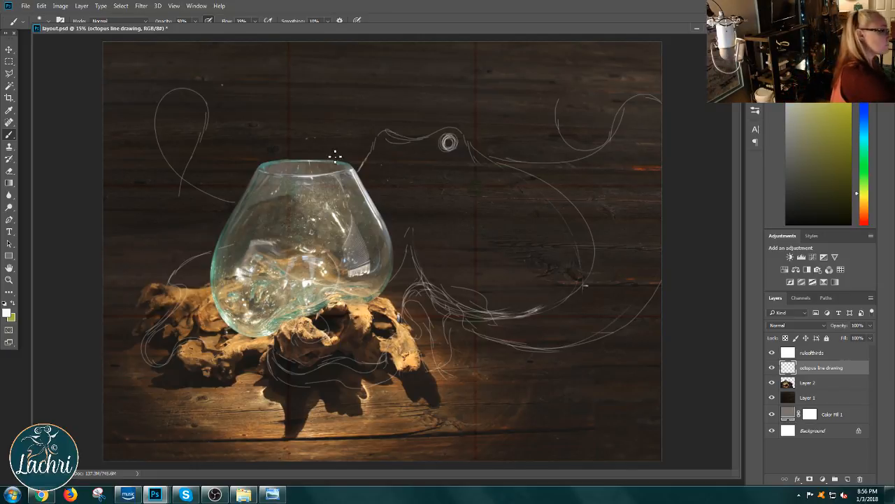
Step: Try a curved tentacle rising out of the bowl's mouth, compare the sketch with and without it, and undo it
mouse_move(314, 154)
mouse_down()
mouse_move(284, 133)
mouse_move(302, 59)
mouse_move(286, 70)
mouse_move(336, 67)
mouse_up()
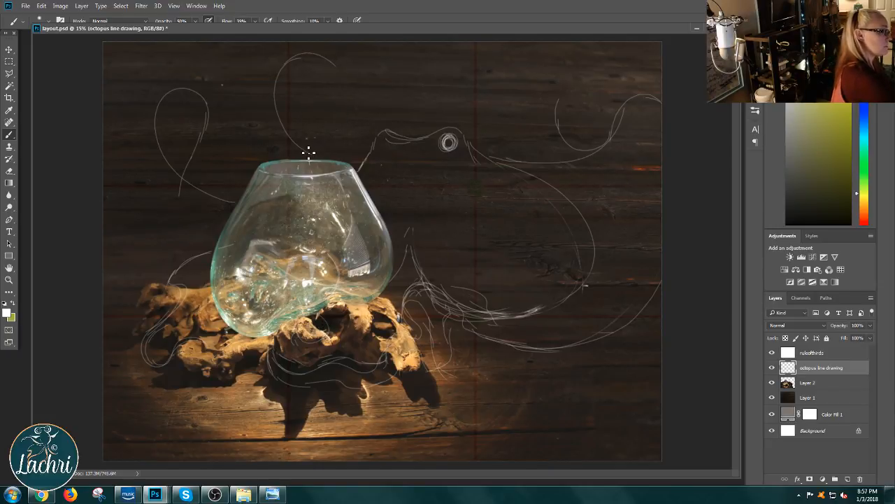
key(ctrl+alt+z)
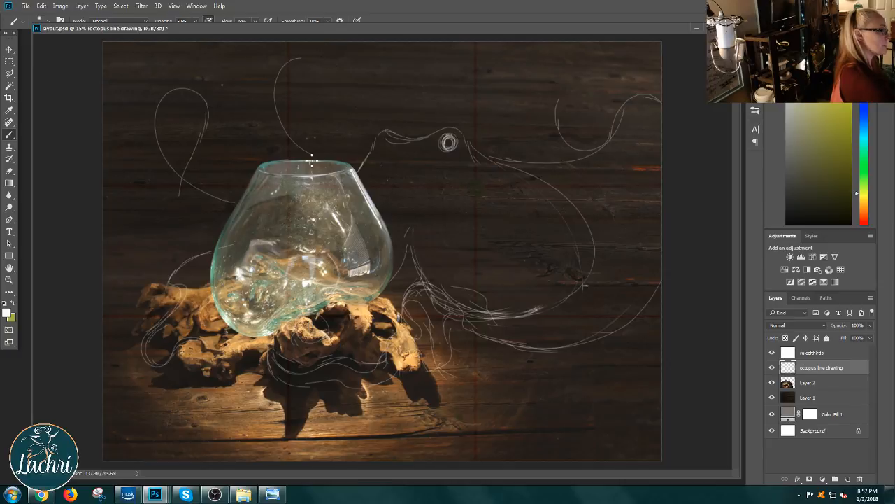
key(ctrl+alt+z)
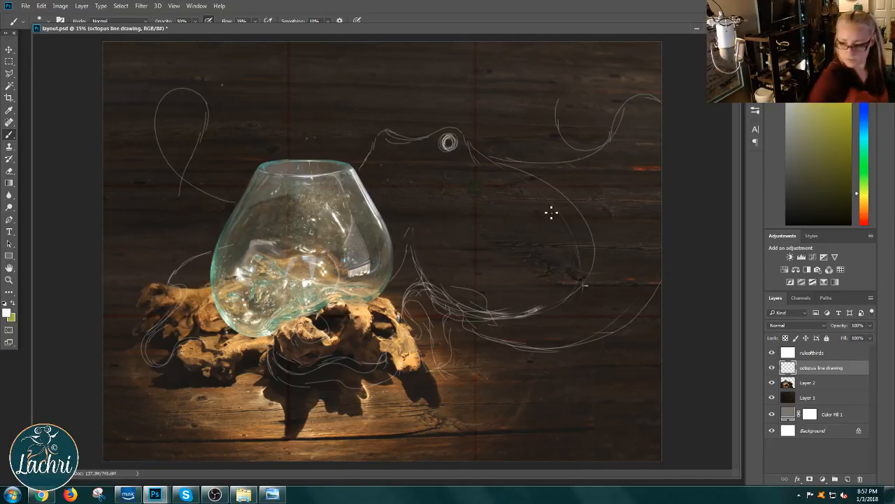
key(ctrl+z)
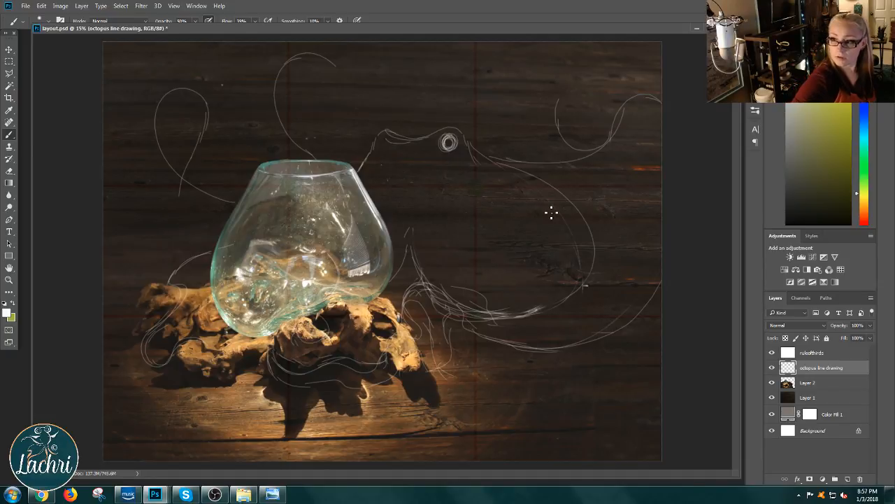
key(ctrl+z)
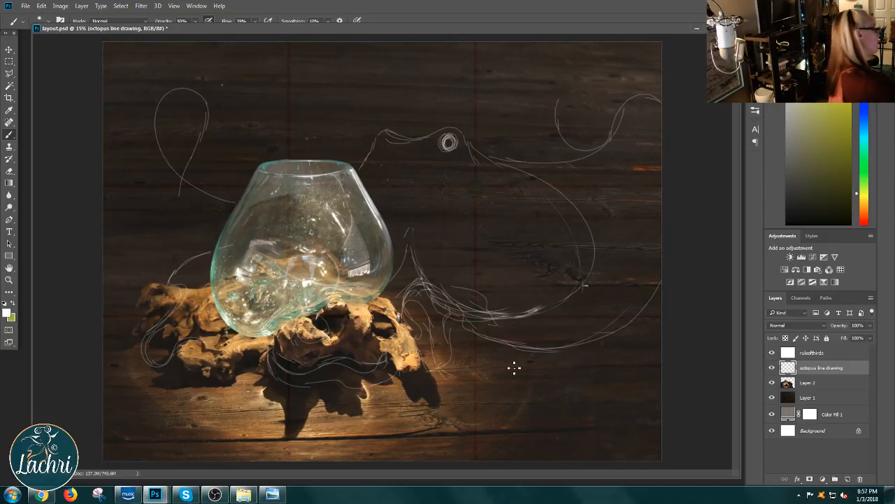
Step: Erase the line joining the octopus's head to the upper-right tentacle and return to the Brush tool
click(9, 158)
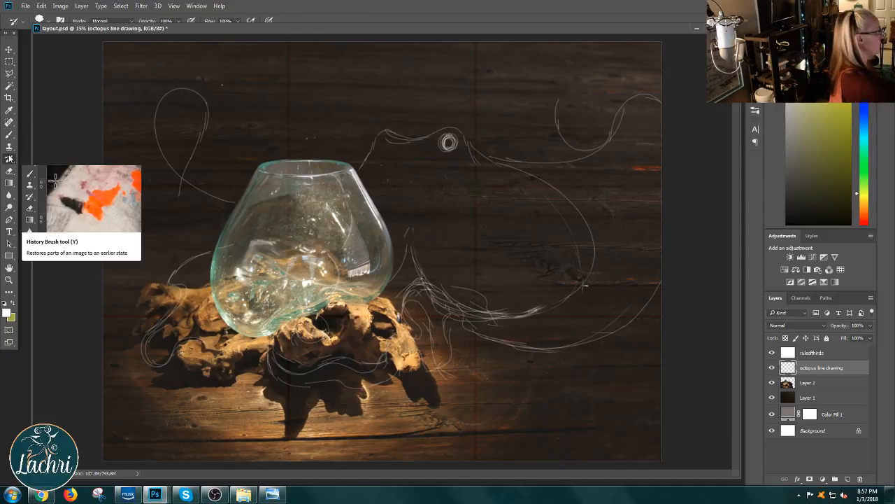
click(9, 172)
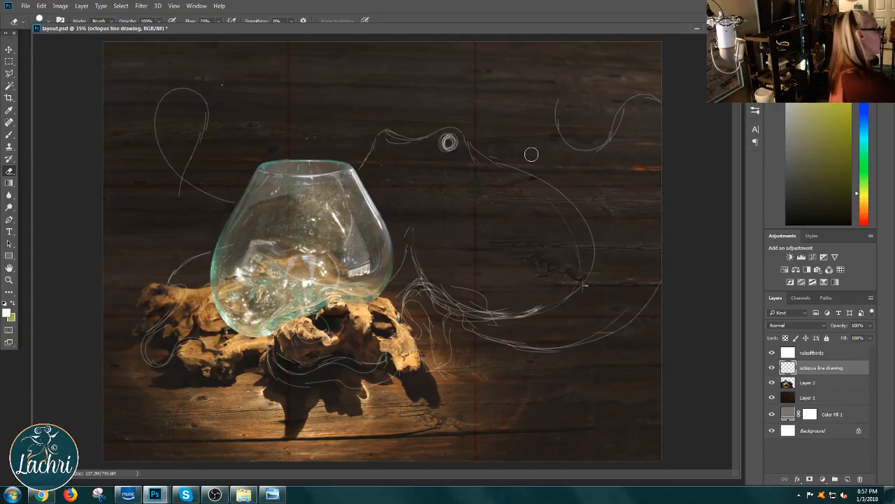
click(9, 134)
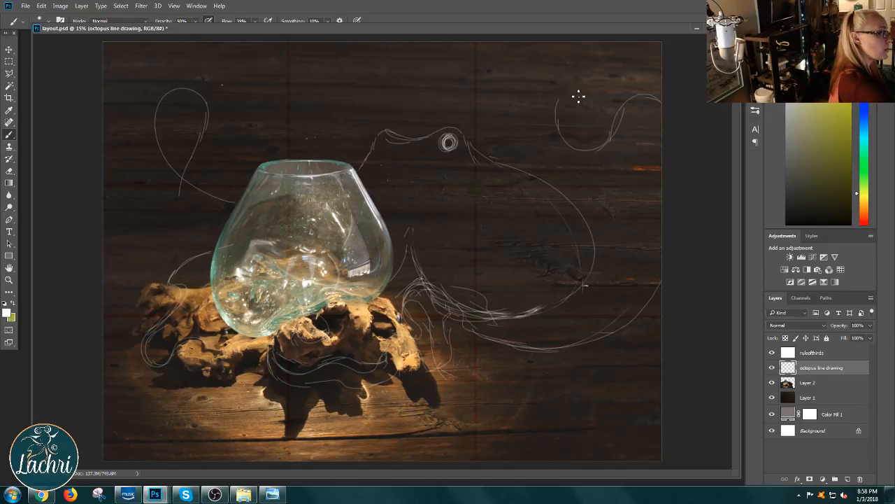
Step: Try a round coil inside the upper-right tentacle and a smaller curl beneath it, and undo the strokes
mouse_move(573, 114)
mouse_down()
mouse_move(567, 170)
mouse_move(611, 120)
mouse_move(561, 114)
mouse_move(606, 162)
mouse_move(578, 96)
mouse_move(597, 171)
mouse_up()
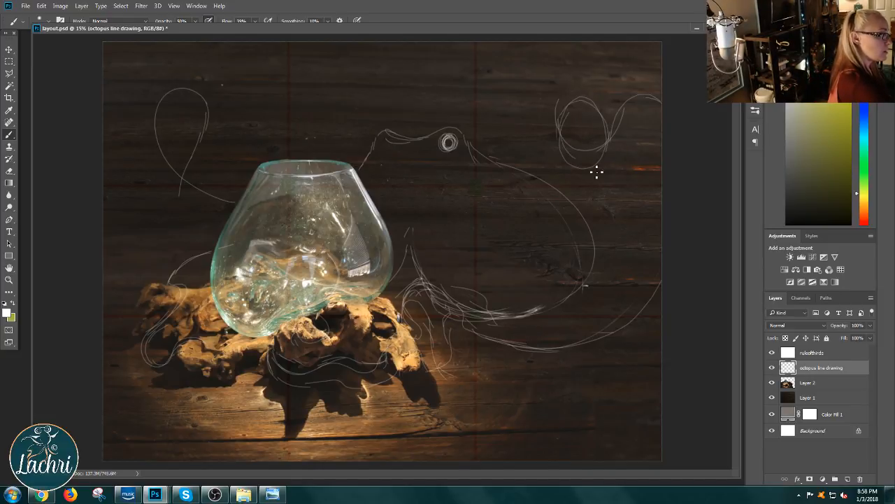
key(ctrl+z)
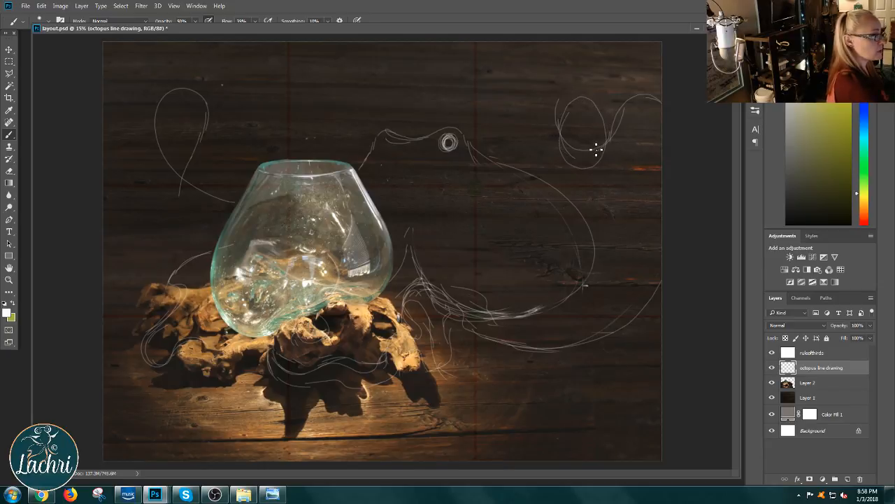
drag(586, 93, 569, 156)
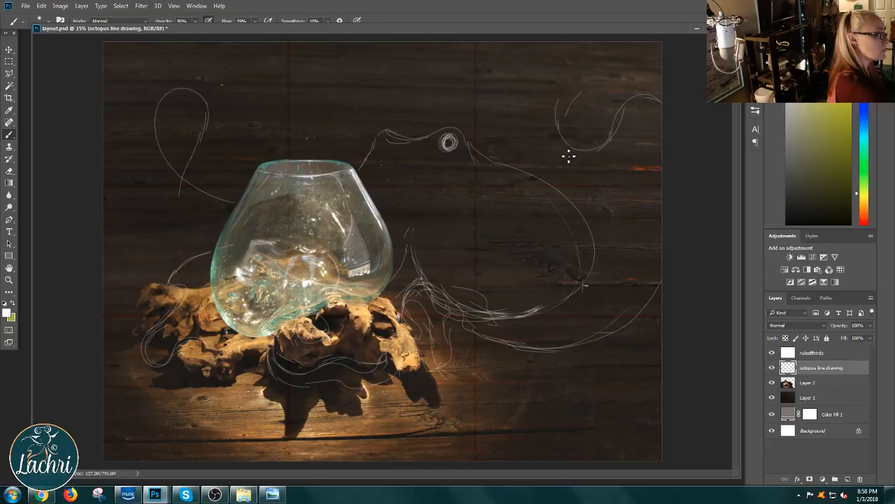
mouse_move(613, 89)
mouse_down()
mouse_move(584, 159)
mouse_move(611, 214)
mouse_up()
mouse_move(615, 170)
mouse_down()
mouse_move(637, 211)
mouse_move(604, 235)
mouse_move(594, 185)
mouse_move(595, 222)
mouse_up()
mouse_move(596, 173)
mouse_down()
mouse_move(586, 200)
mouse_move(595, 228)
mouse_up()
key(ctrl+alt+z)
key(ctrl+alt+z)
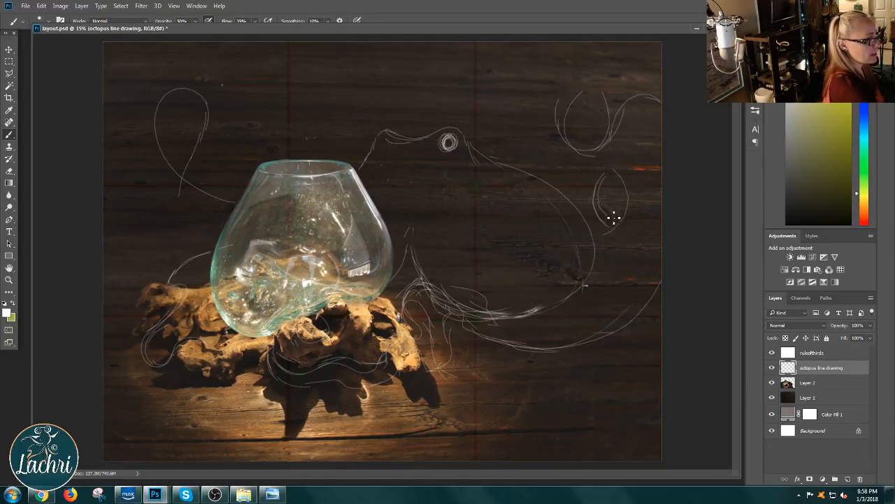
key(ctrl+alt+z)
key(ctrl+alt+z)
key(ctrl+alt+z)
key(ctrl+alt+z)
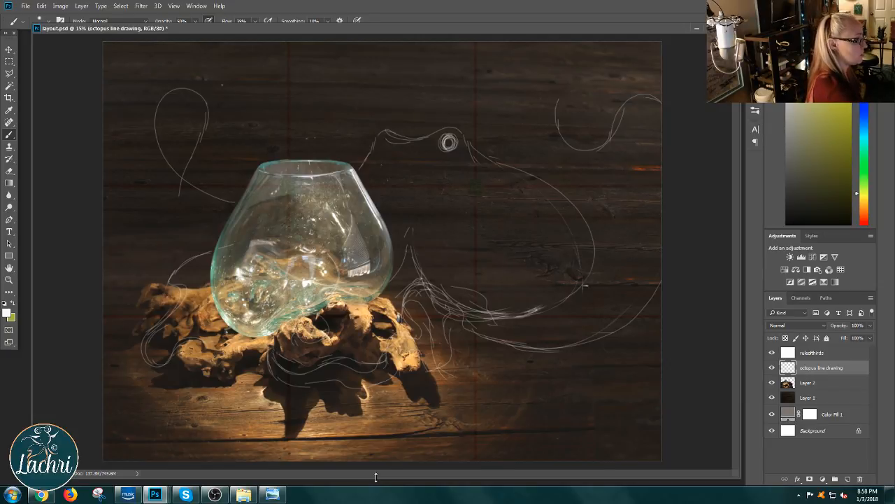
Step: Sketch a tentacle rising from the base of the octopus's body to a loop at the canvas's upper edge, and hide the rule-of-thirds layer
mouse_move(440, 324)
mouse_down()
mouse_move(488, 291)
mouse_move(513, 245)
mouse_move(498, 176)
mouse_up()
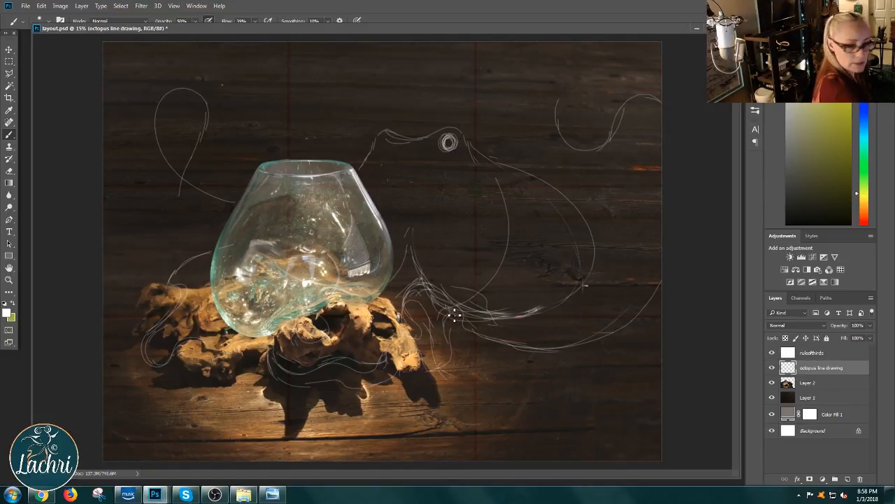
mouse_move(550, 263)
mouse_down()
mouse_move(511, 148)
mouse_move(487, 130)
mouse_move(486, 47)
mouse_up()
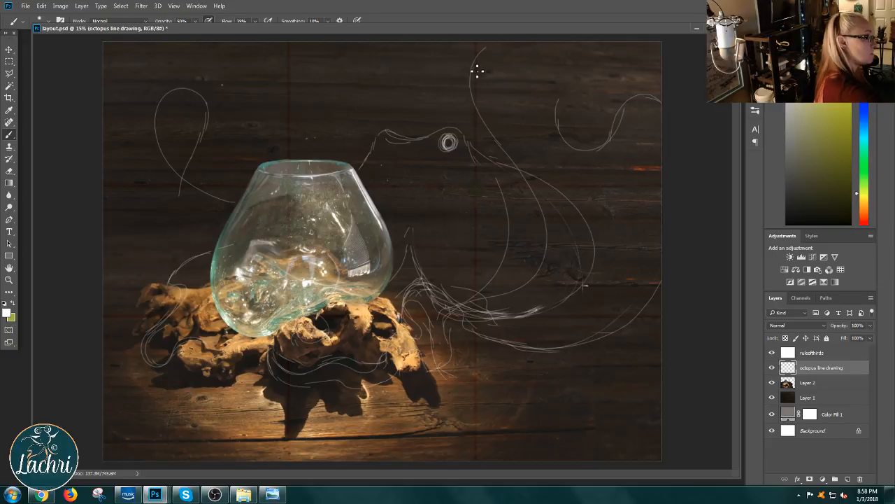
mouse_move(552, 44)
mouse_down()
mouse_move(551, 89)
mouse_move(528, 103)
mouse_up()
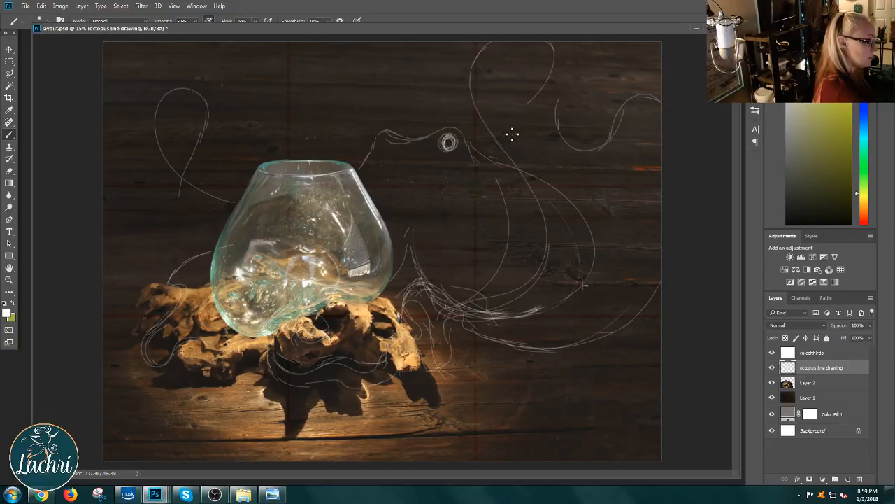
mouse_move(502, 43)
mouse_down()
mouse_move(488, 118)
mouse_move(494, 134)
mouse_move(494, 114)
mouse_move(511, 159)
mouse_move(492, 179)
mouse_move(501, 170)
mouse_move(501, 35)
mouse_move(474, 88)
mouse_move(494, 214)
mouse_up()
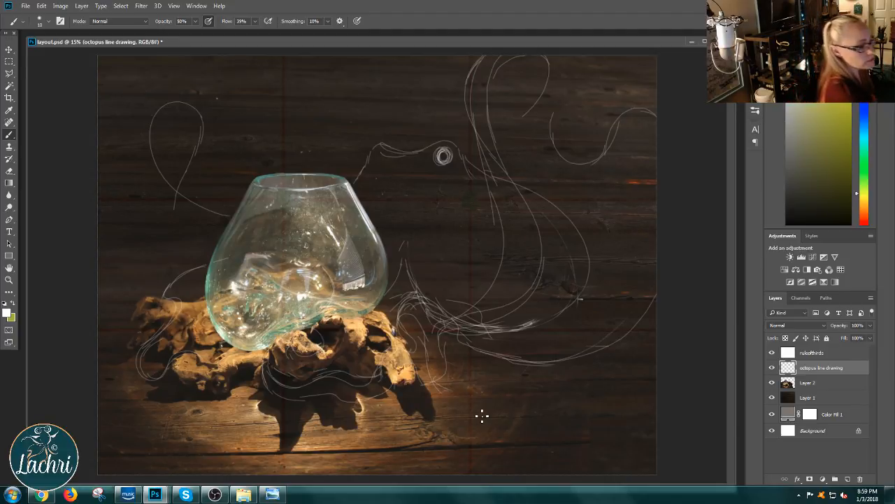
click(773, 352)
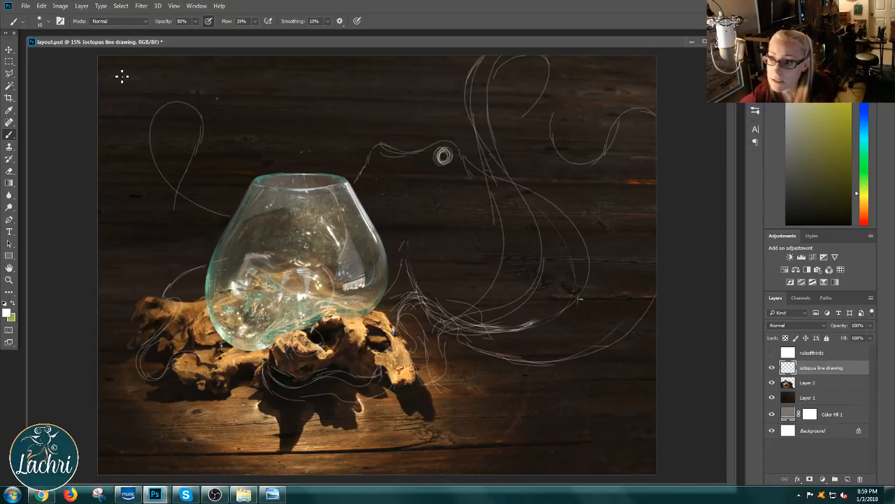
Step: Duplicate the octopus line drawing layer as "base octopus" and place the copy beneath the original
click(83, 7)
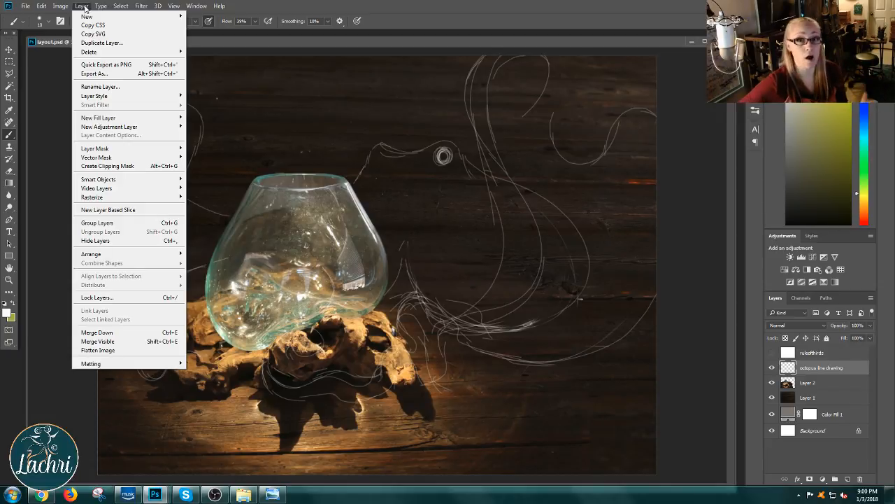
click(125, 44)
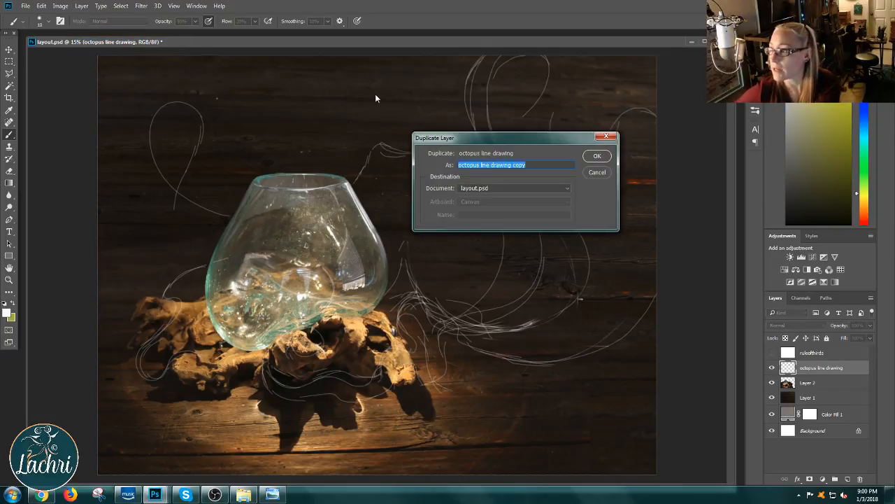
text(b)
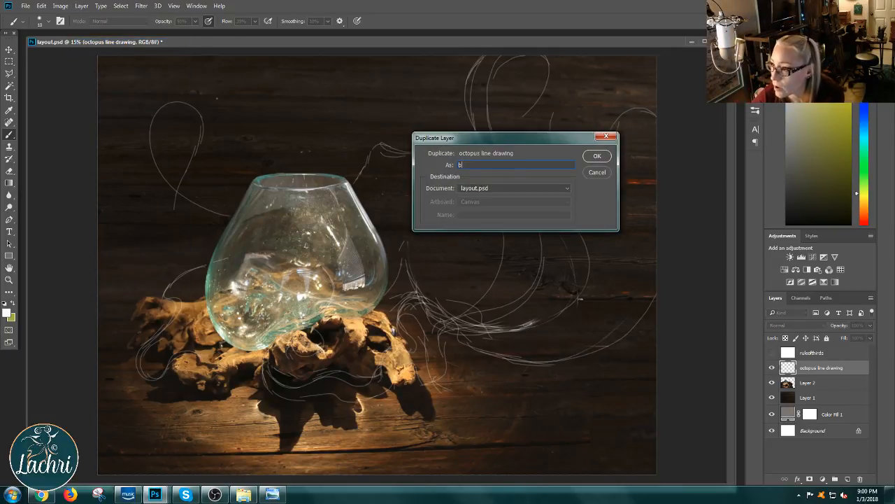
text(ase octopus)
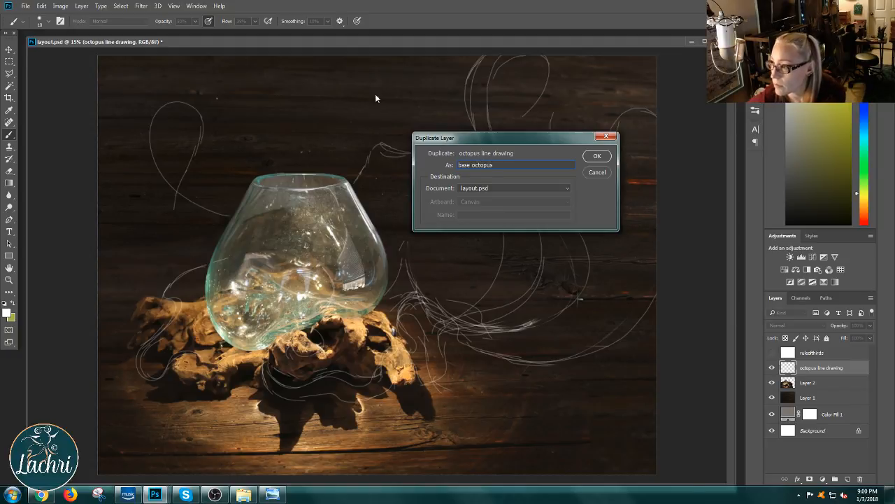
click(598, 155)
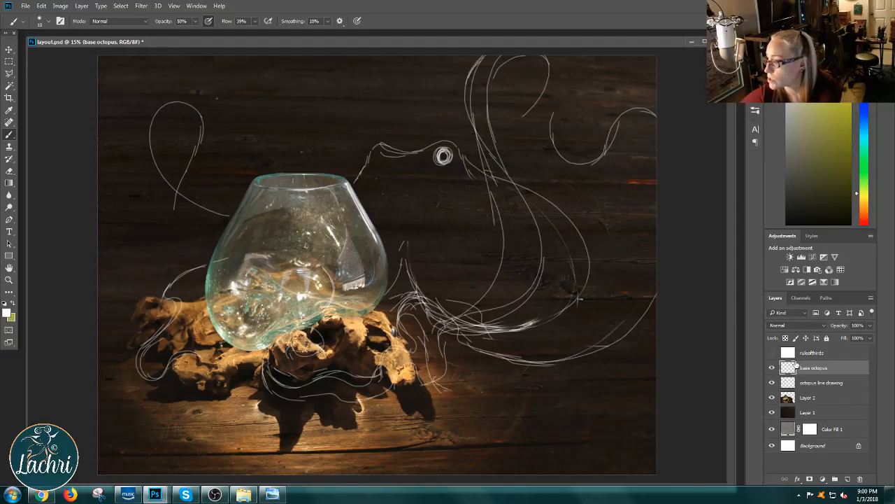
drag(797, 365, 803, 387)
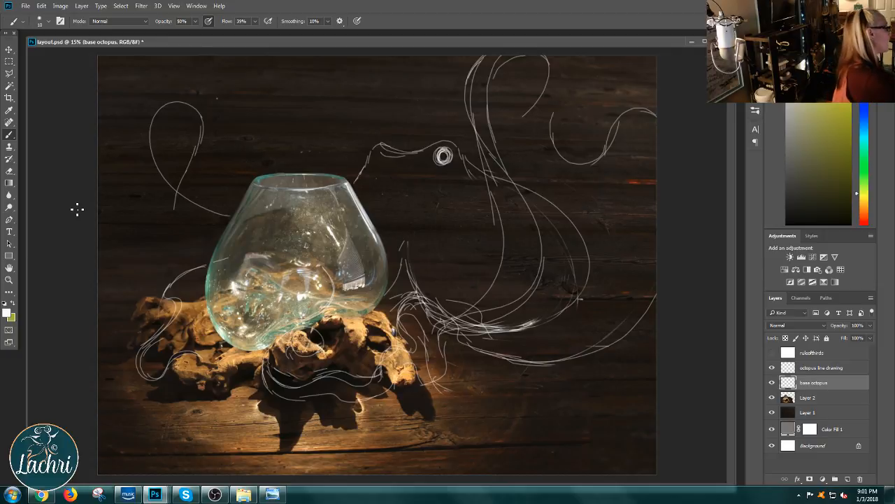
Step: Set the foreground colour to a muted grey-blue with hue 198
click(6, 312)
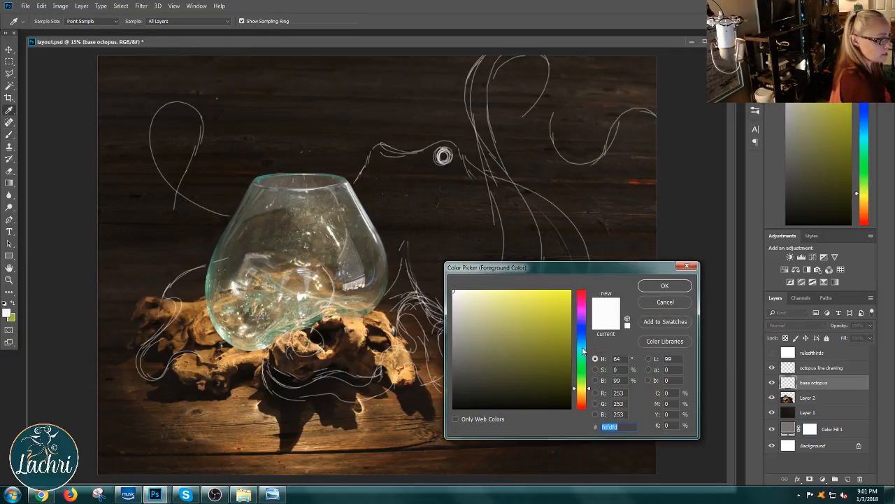
mouse_move(582, 350)
mouse_down()
mouse_move(582, 330)
mouse_move(582, 343)
mouse_up()
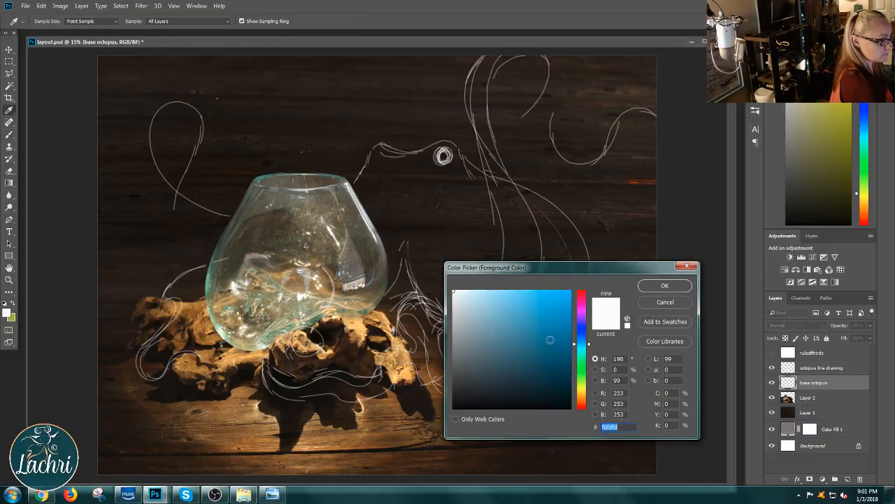
click(477, 352)
mouse_move(477, 353)
mouse_down()
mouse_move(471, 356)
mouse_move(469, 338)
mouse_up()
click(665, 286)
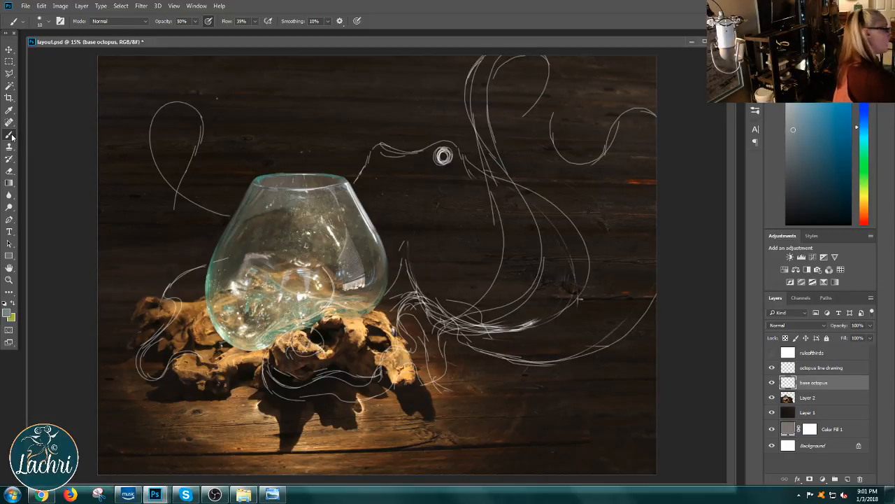
Step: Choose the Soft Round brush preset with 0% hardness for painting on the base octopus layer
right_click(451, 231)
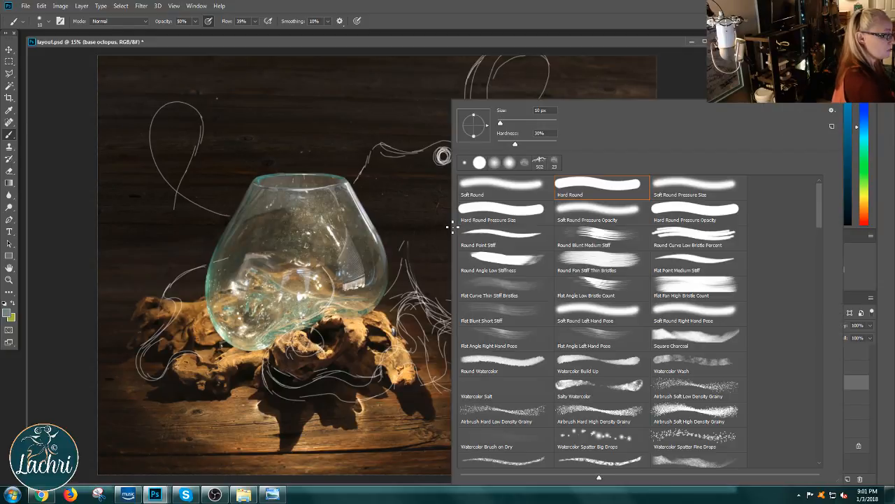
click(513, 193)
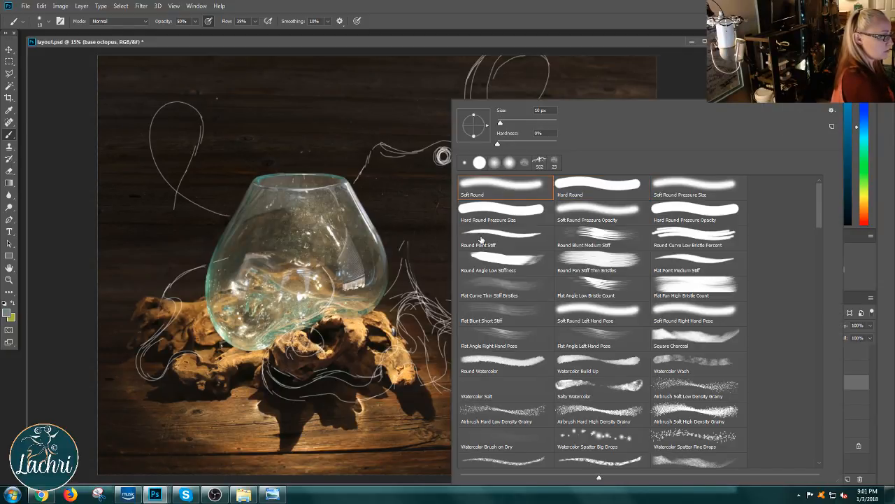
click(444, 238)
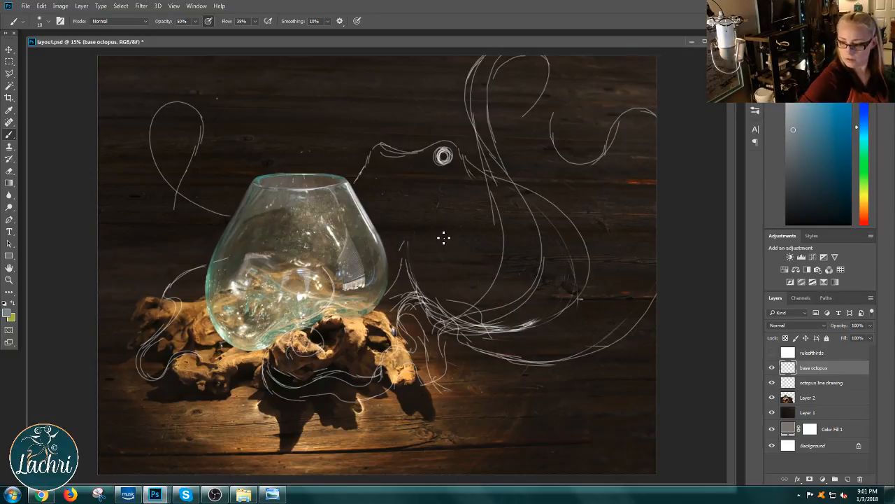
key(ctrl+bracketleft)
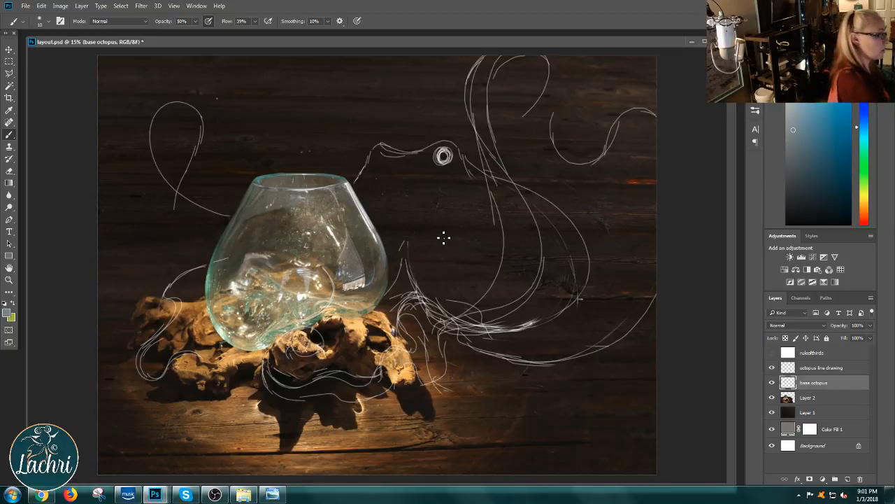
right_click(449, 222)
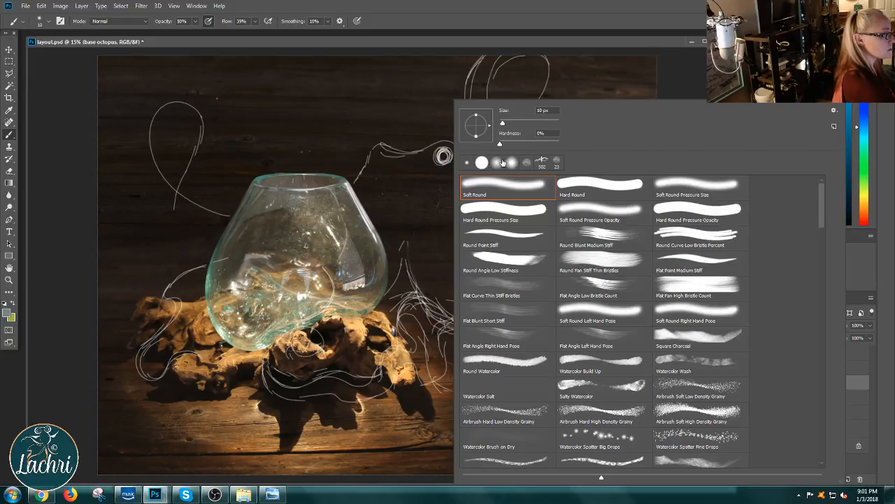
key(Escape)
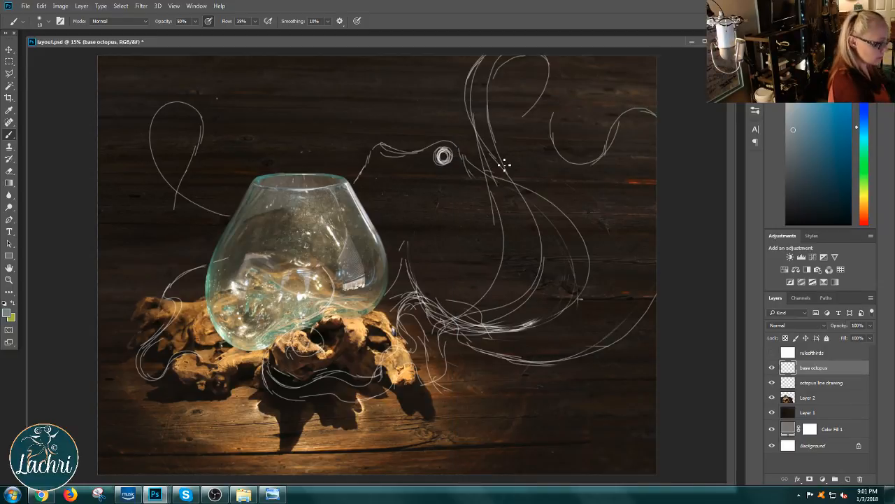
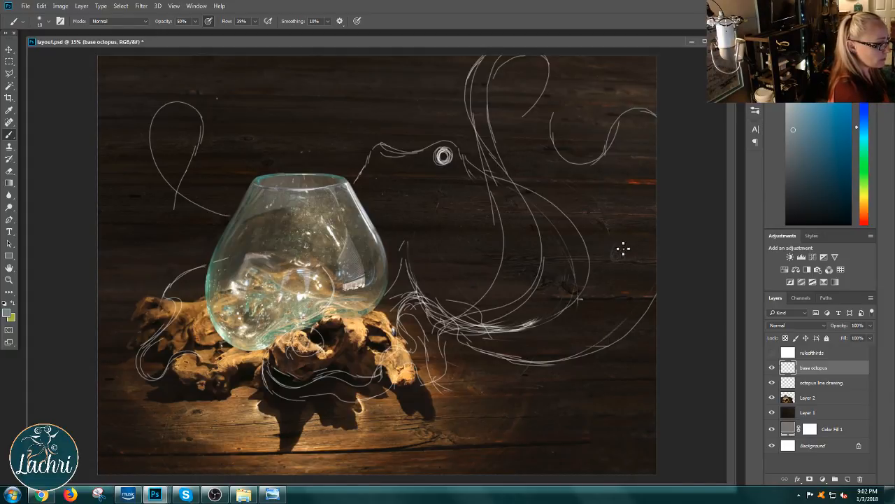
Step: Choose the Hard Round Pressure Size brush preset and set it to 168 px at 100% opacity
right_click(570, 288)
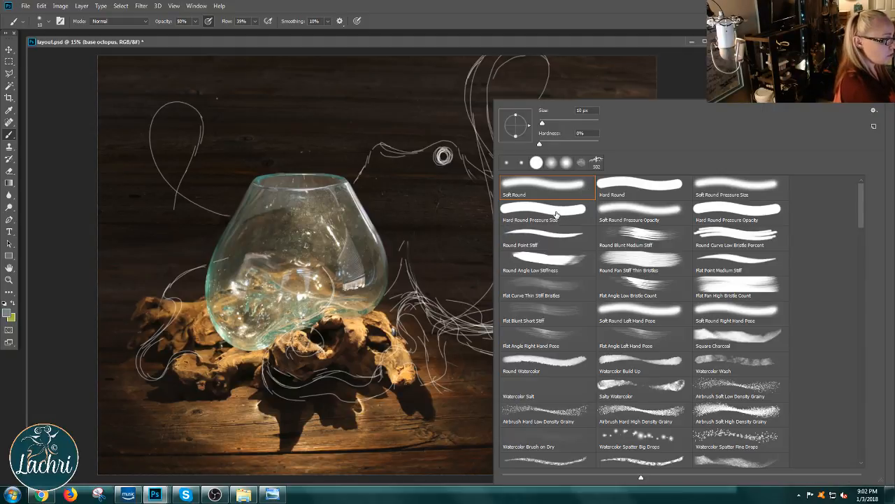
click(557, 214)
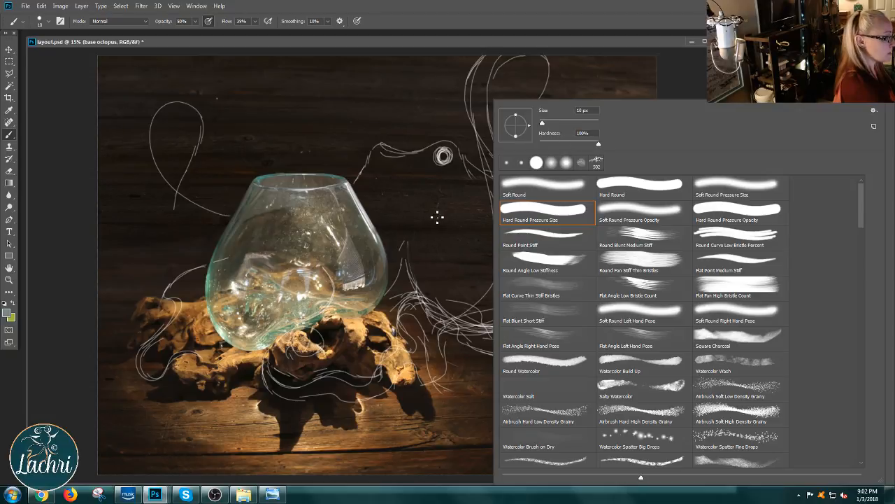
drag(543, 123, 579, 125)
click(383, 157)
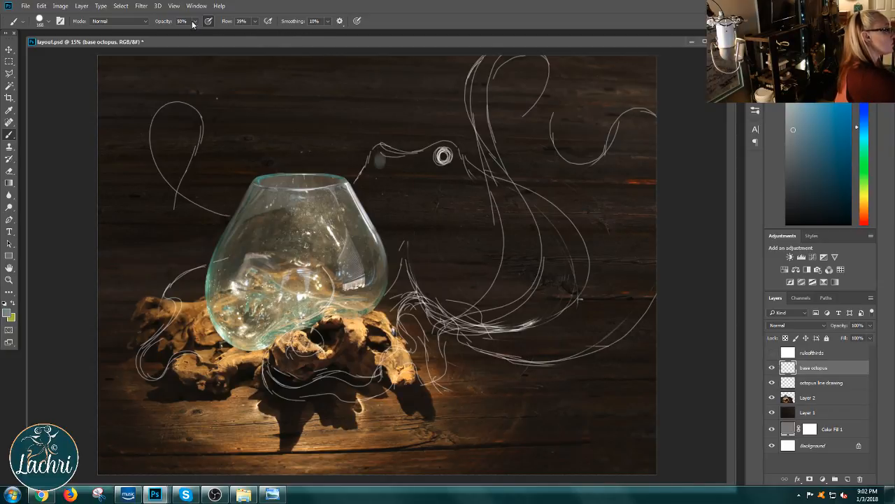
click(193, 22)
drag(208, 31, 219, 32)
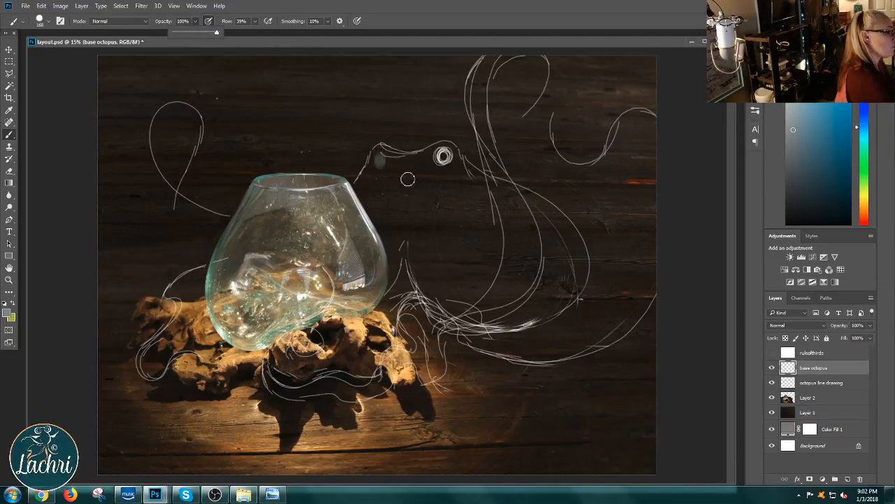
Step: Undo the test strokes and set the brush to 100% flow without pressure-controlled opacity
drag(389, 163, 390, 198)
key(ctrl+z)
key(ctrl+z)
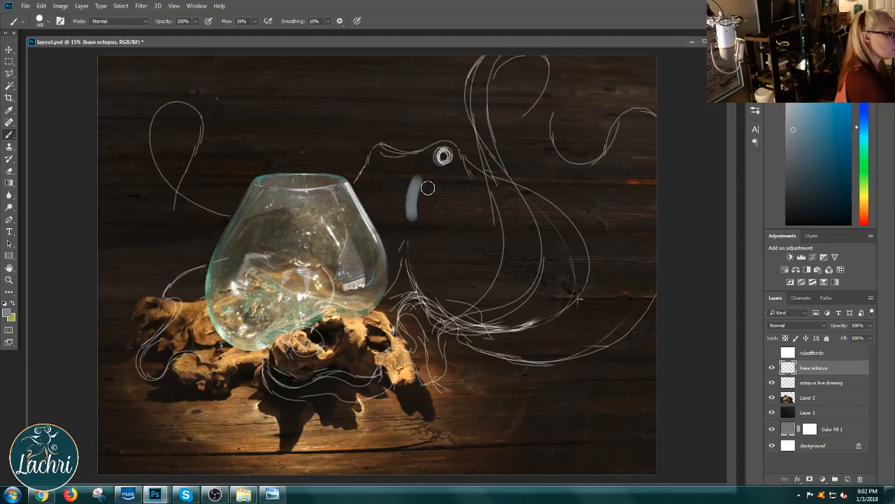
click(256, 21)
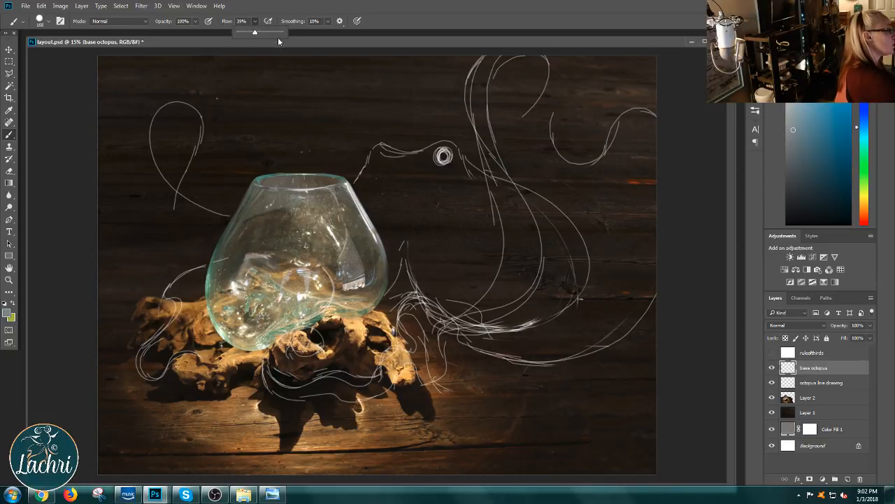
drag(254, 33, 285, 35)
Step: Paint the front edge of the octopus's head, from its brow down along the bowl's right side
drag(403, 188, 404, 218)
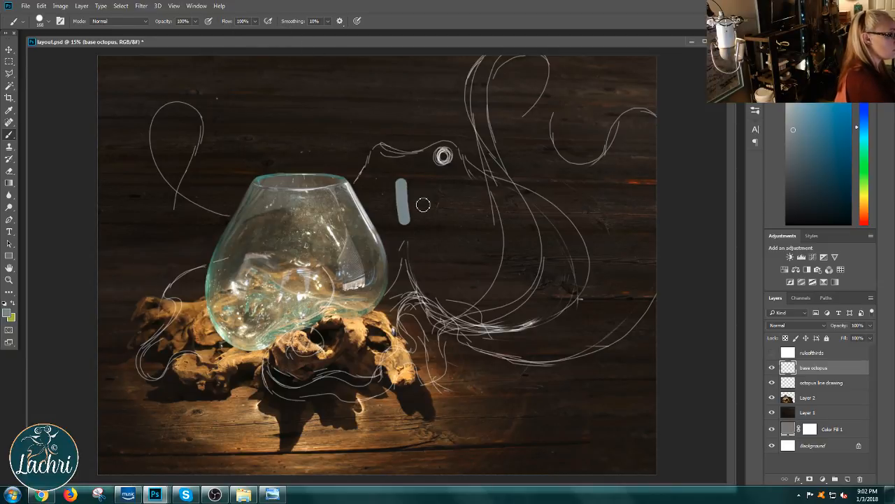
click(377, 152)
mouse_move(378, 152)
mouse_down()
mouse_move(359, 185)
mouse_move(366, 173)
mouse_move(365, 203)
mouse_move(388, 240)
mouse_move(392, 289)
mouse_up()
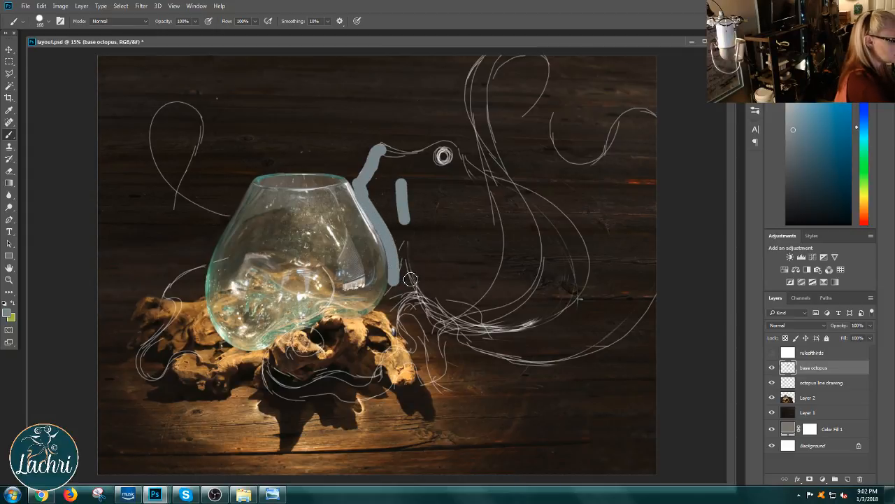
Step: Reduce the brush to 77 px and outline the rest of the octopus's head and rounded body along the sketch
right_click(413, 280)
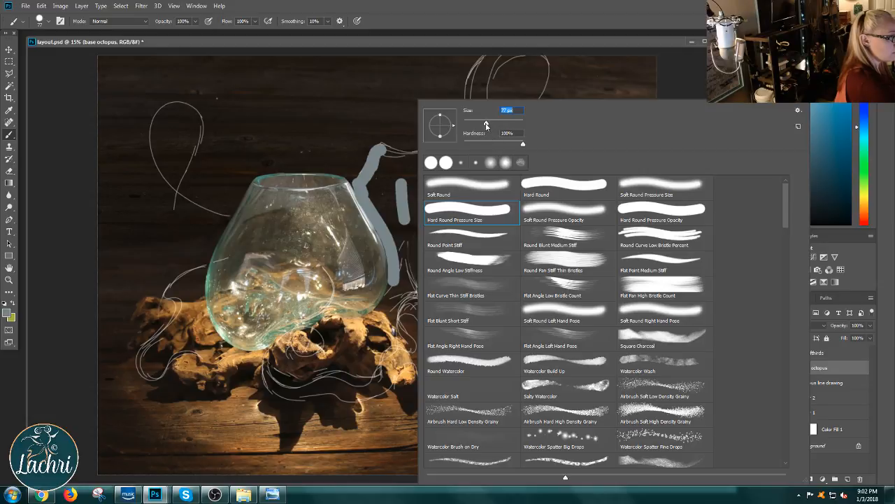
click(395, 284)
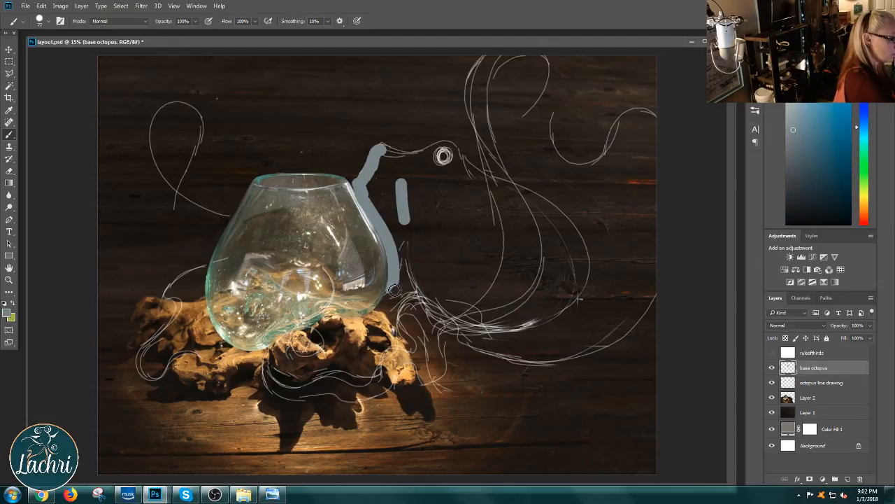
mouse_move(395, 290)
mouse_down()
mouse_move(413, 246)
mouse_move(403, 262)
mouse_move(408, 223)
mouse_move(402, 249)
mouse_move(401, 222)
mouse_move(400, 268)
mouse_move(401, 227)
mouse_up()
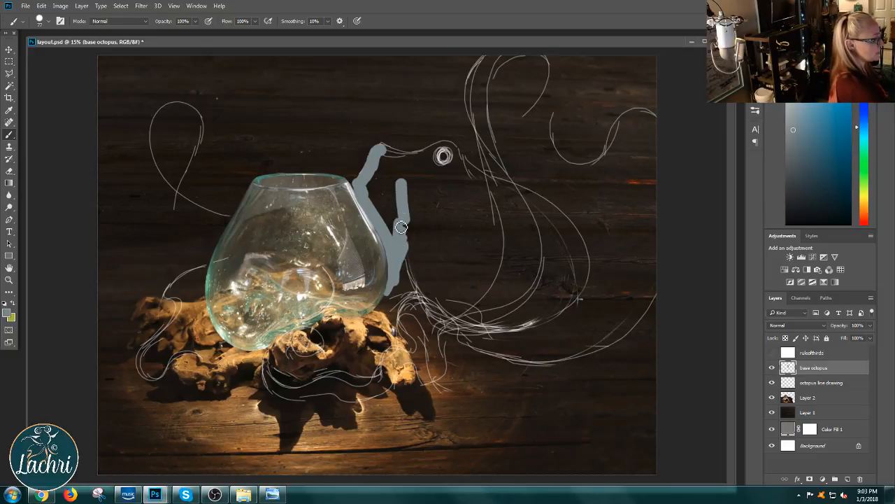
mouse_move(401, 168)
mouse_down()
mouse_move(386, 157)
mouse_move(360, 185)
mouse_move(381, 151)
mouse_move(410, 159)
mouse_move(458, 145)
mouse_move(482, 175)
mouse_move(508, 186)
mouse_up()
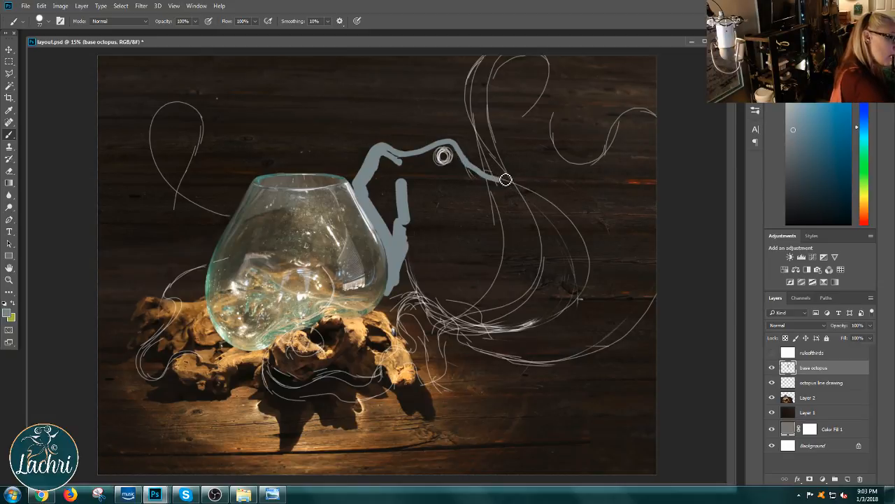
mouse_move(504, 182)
mouse_down()
mouse_move(581, 233)
mouse_move(591, 267)
mouse_move(579, 304)
mouse_move(535, 332)
mouse_move(464, 335)
mouse_move(436, 307)
mouse_move(410, 259)
mouse_move(428, 303)
mouse_up()
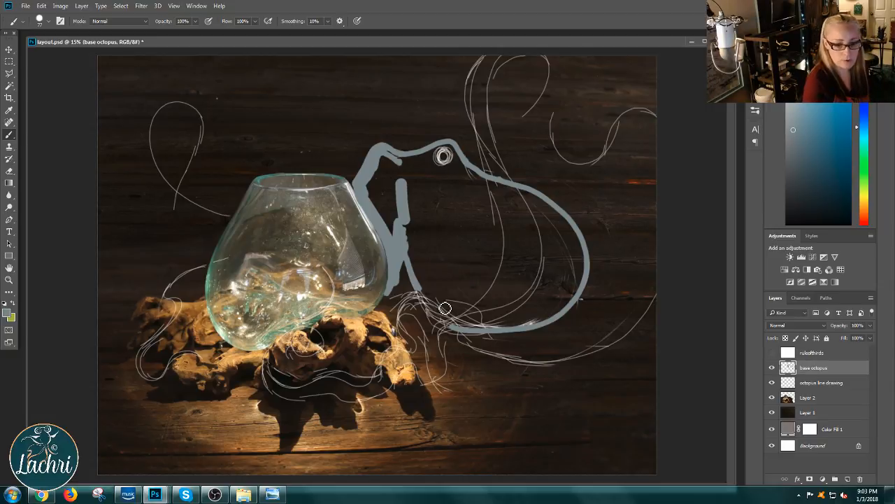
mouse_move(422, 293)
mouse_down()
mouse_move(435, 318)
mouse_move(462, 328)
mouse_up()
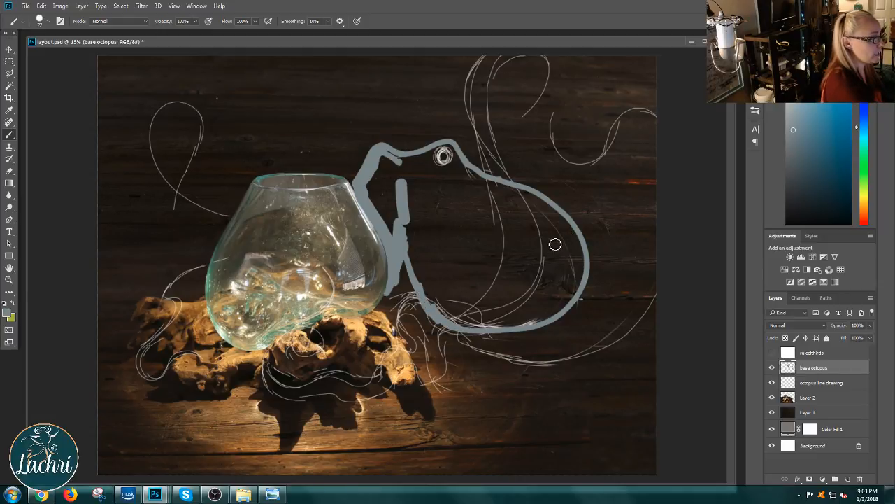
Step: Enlarge the brush and fill the outlined head and body of the octopus with solid grey-blue
right_click(527, 256)
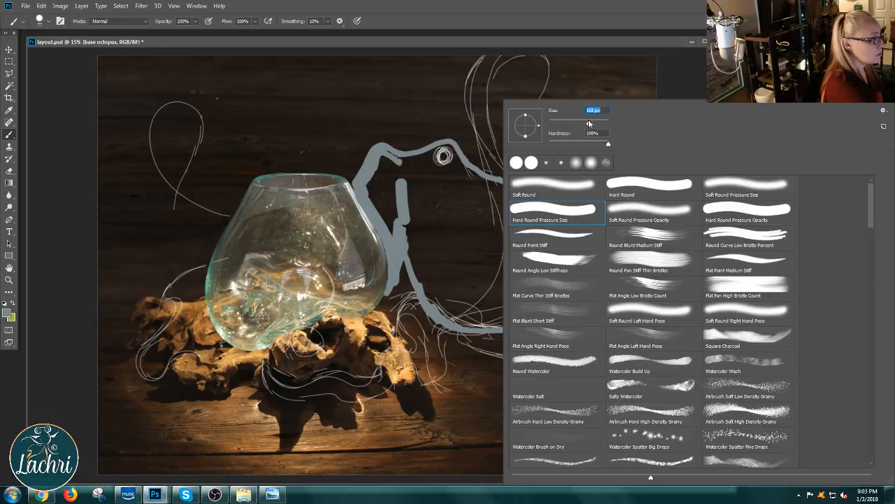
drag(588, 124, 589, 124)
drag(463, 216, 459, 233)
right_click(484, 211)
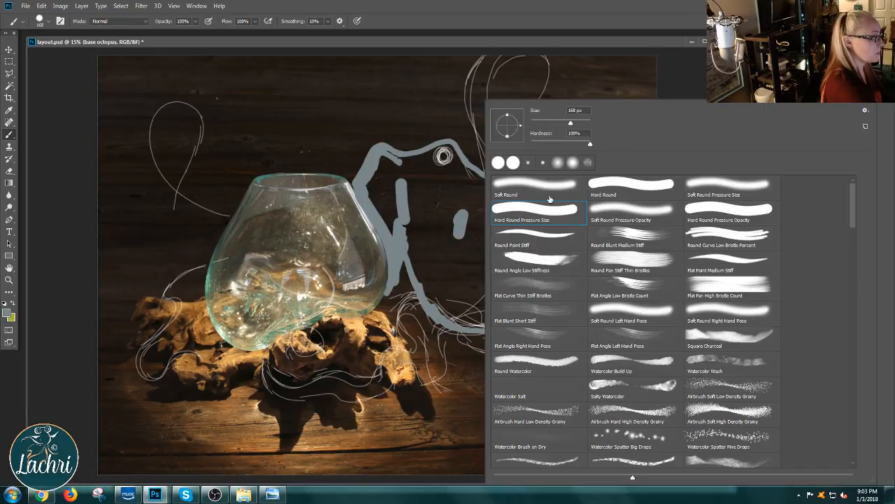
click(424, 167)
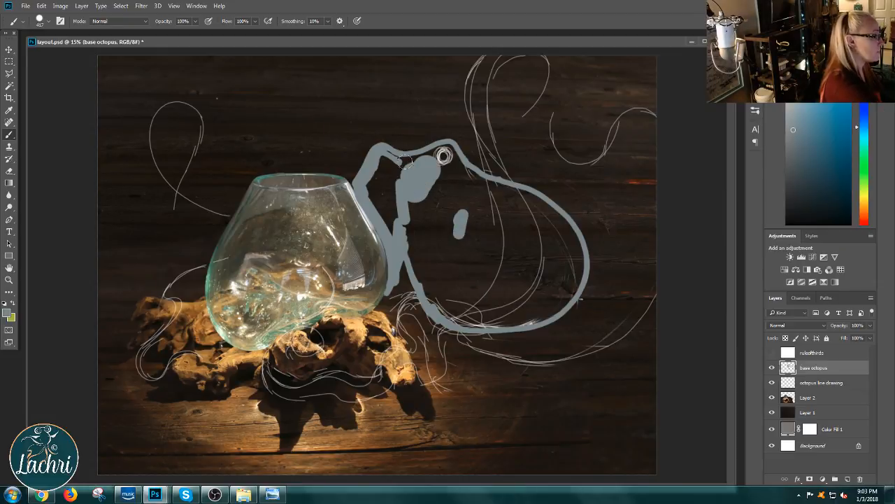
mouse_move(416, 172)
mouse_down()
mouse_move(381, 166)
mouse_move(379, 154)
mouse_move(368, 181)
mouse_move(381, 203)
mouse_move(395, 202)
mouse_move(413, 234)
mouse_move(419, 182)
mouse_move(427, 240)
mouse_move(407, 191)
mouse_move(403, 205)
mouse_move(447, 300)
mouse_move(429, 264)
mouse_move(423, 287)
mouse_move(459, 301)
mouse_move(433, 293)
mouse_move(442, 305)
mouse_move(494, 316)
mouse_move(556, 287)
mouse_move(563, 228)
mouse_move(513, 192)
mouse_move(444, 169)
mouse_move(428, 194)
mouse_move(447, 216)
mouse_move(501, 200)
mouse_move(495, 219)
mouse_move(453, 258)
mouse_move(435, 249)
mouse_move(454, 262)
mouse_move(447, 283)
mouse_move(456, 292)
mouse_move(558, 255)
mouse_move(521, 250)
mouse_move(521, 263)
mouse_move(532, 223)
mouse_move(515, 274)
mouse_move(488, 194)
mouse_up()
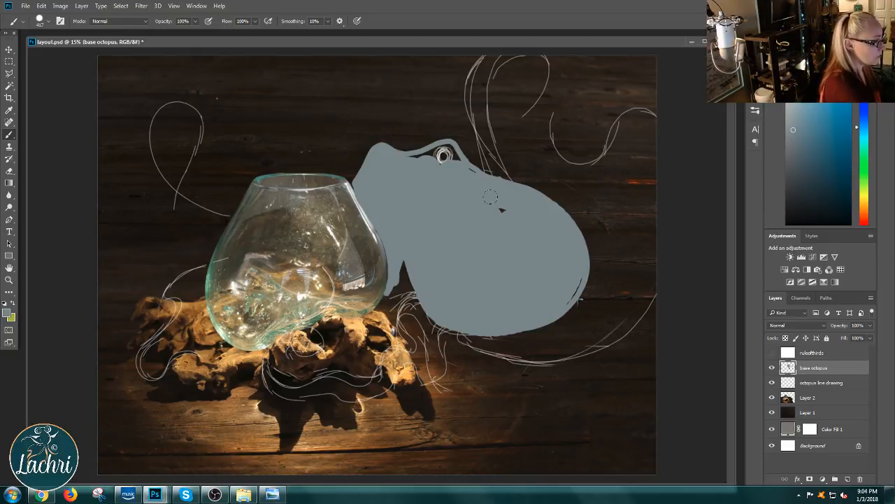
drag(557, 291, 531, 329)
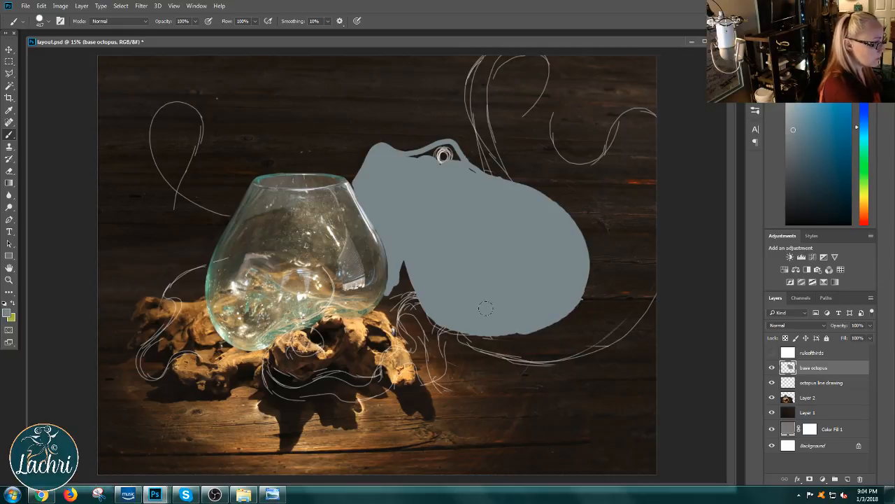
Step: Move the base octopus layer beneath the line drawing and paint the front tentacle over the driftwood with a 133 px brush
drag(843, 378, 836, 384)
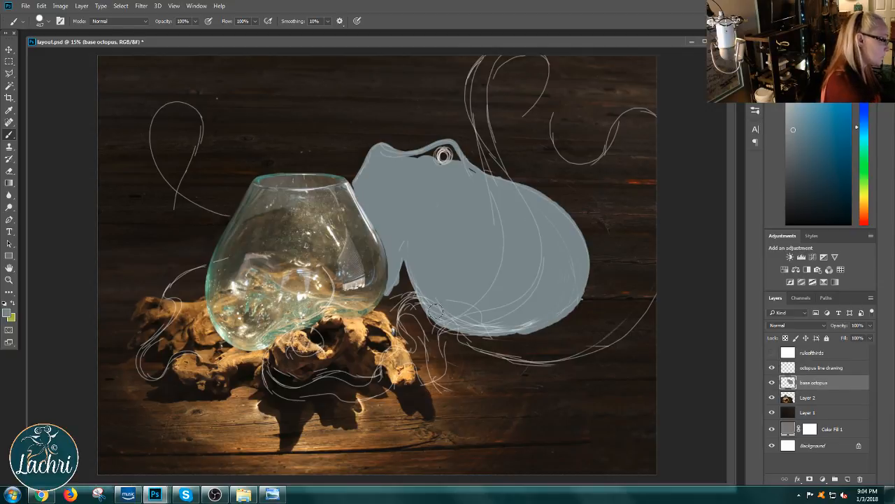
right_click(510, 255)
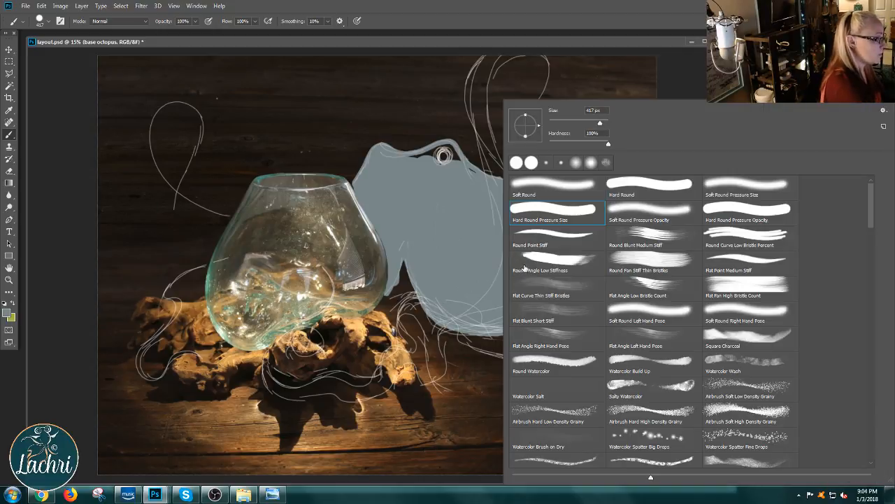
click(584, 123)
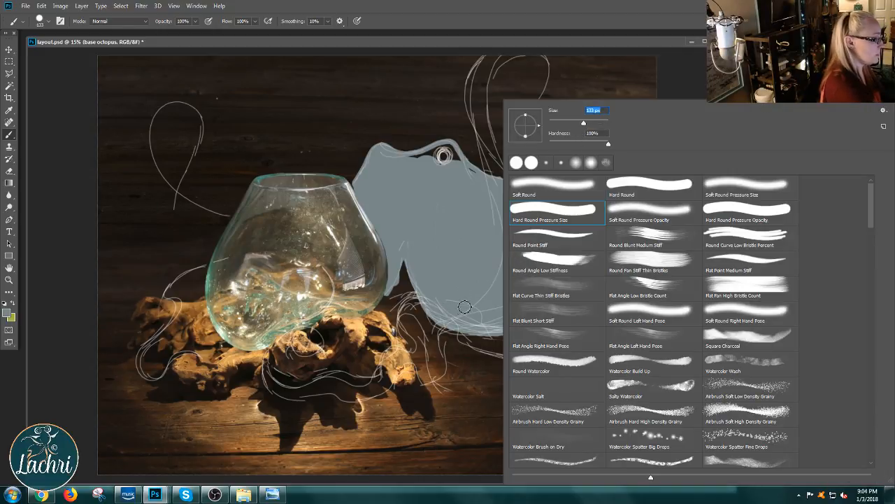
click(444, 318)
mouse_move(424, 304)
mouse_down()
mouse_move(403, 326)
mouse_move(410, 314)
mouse_move(430, 330)
mouse_move(416, 312)
mouse_move(431, 332)
mouse_move(444, 312)
mouse_move(445, 322)
mouse_move(425, 304)
mouse_move(404, 322)
mouse_move(419, 362)
mouse_move(404, 319)
mouse_move(417, 359)
mouse_move(415, 347)
mouse_move(412, 356)
mouse_move(398, 350)
mouse_move(378, 389)
mouse_move(398, 356)
mouse_up()
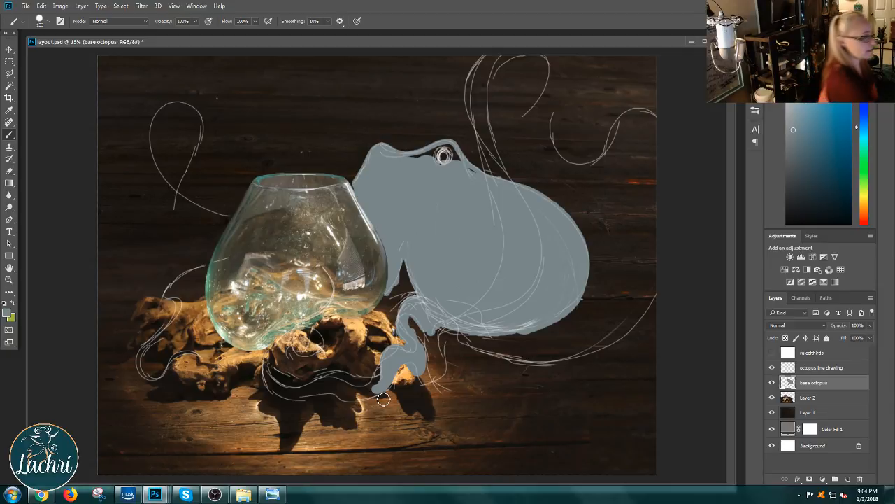
Step: Fill the unpainted areas around the octopus's eye and between its body and the bowl's lower right side
drag(454, 152, 409, 162)
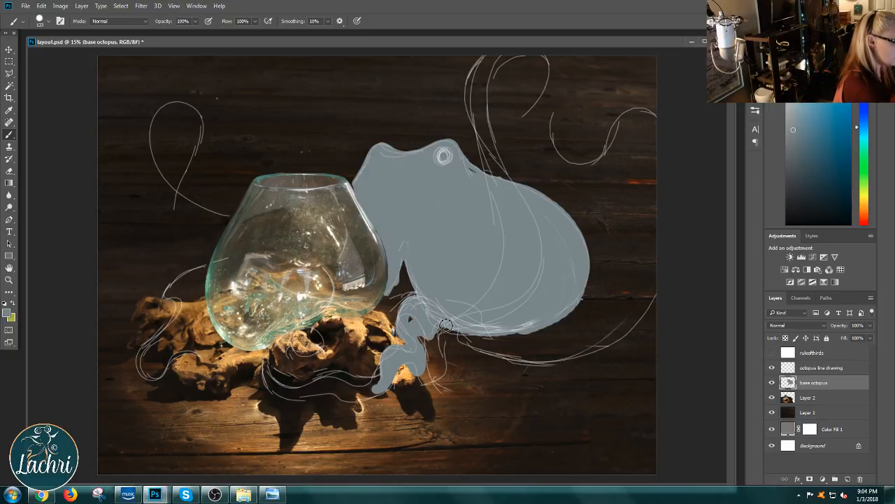
mouse_move(418, 287)
mouse_down()
mouse_move(398, 323)
mouse_move(382, 311)
mouse_move(418, 280)
mouse_move(402, 289)
mouse_move(408, 259)
mouse_up()
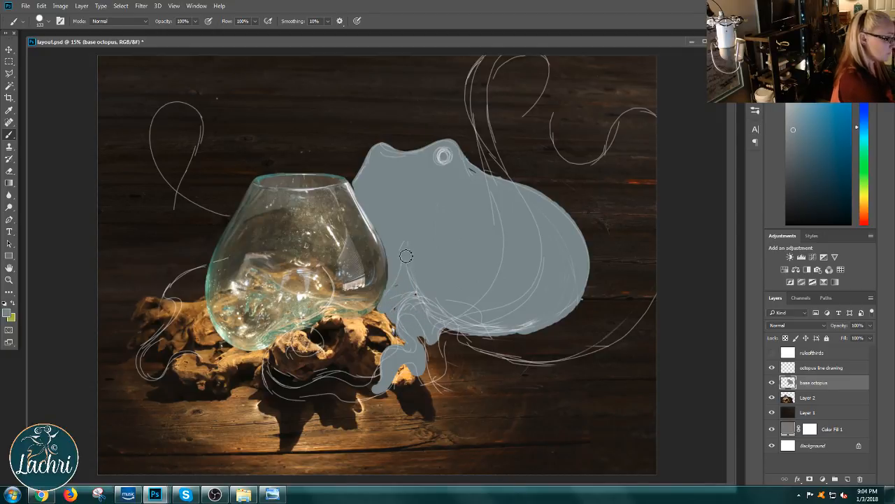
right_click(409, 315)
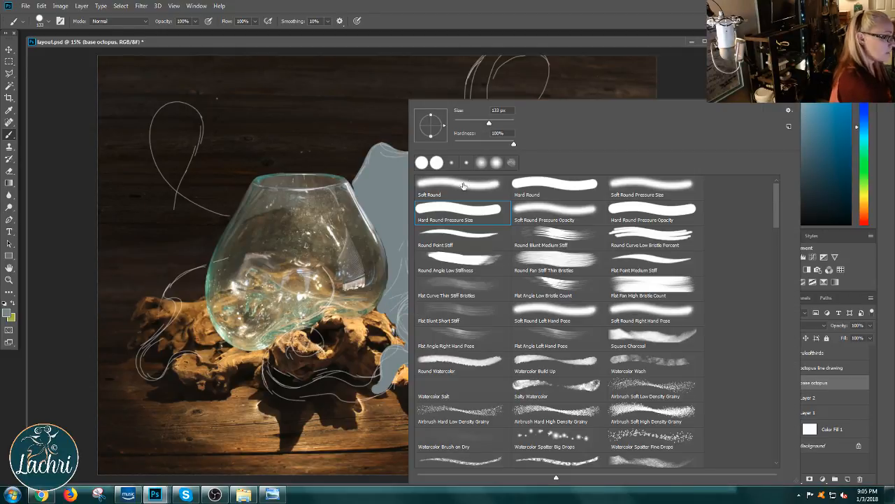
click(399, 306)
Step: Duplicate the base octopus layer
right_click(425, 306)
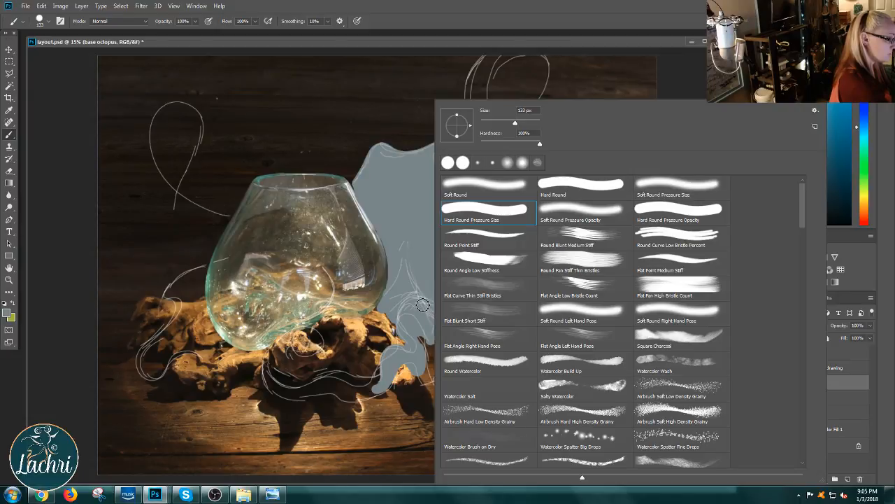
click(417, 304)
ctrl+alt+click(416, 305)
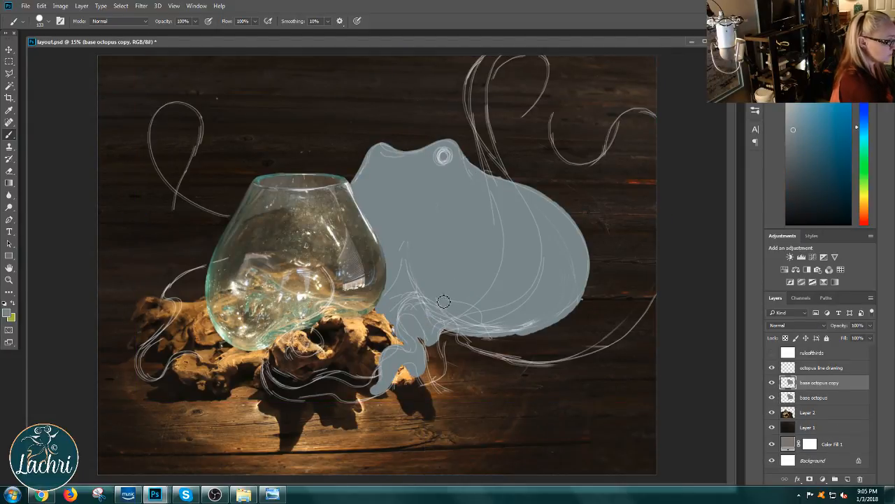
Step: Set the brush to 114 px and paint the tentacle curling from the bowl's left side down over the driftwood
right_click(453, 301)
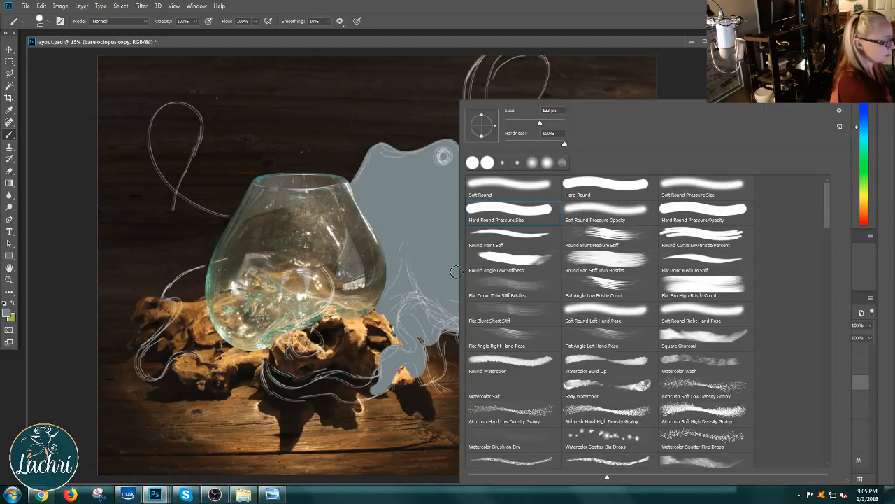
click(397, 324)
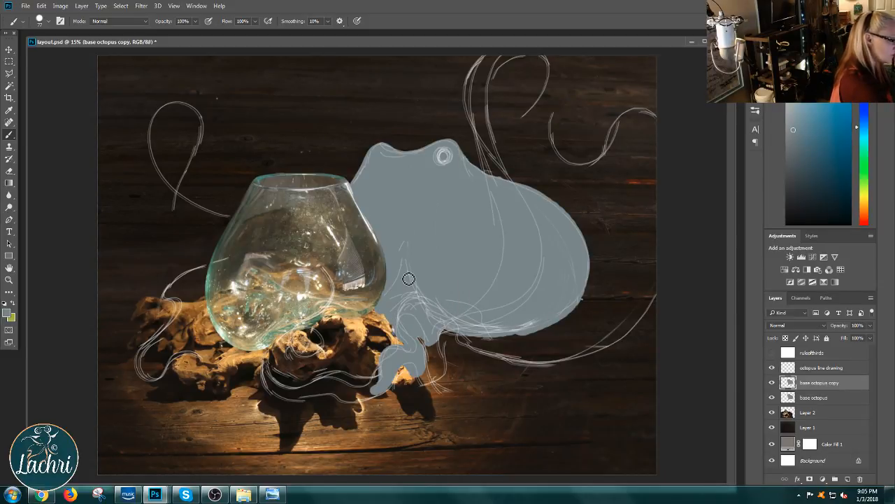
right_click(448, 283)
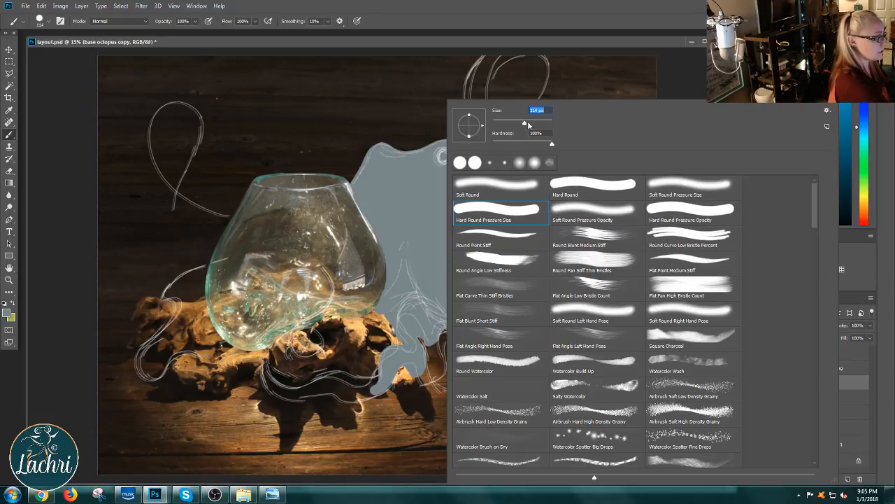
click(209, 273)
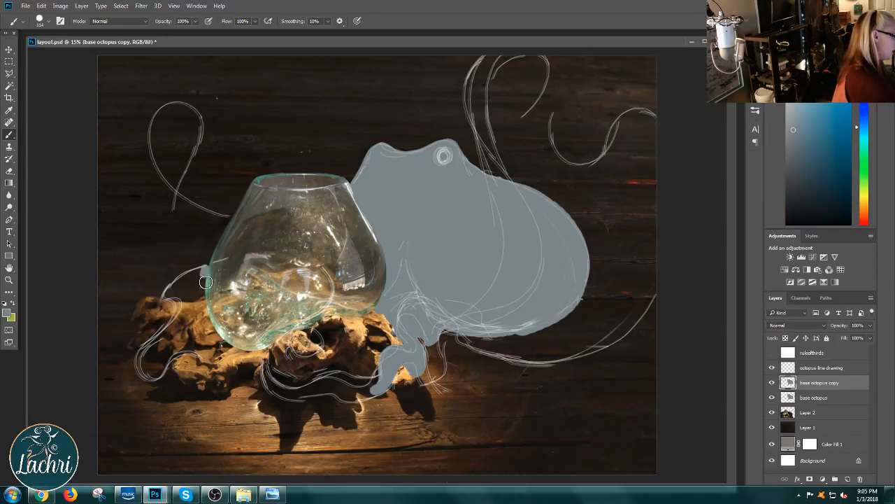
mouse_move(204, 290)
mouse_down()
mouse_move(189, 306)
mouse_move(205, 273)
mouse_move(169, 298)
mouse_move(187, 303)
mouse_move(201, 289)
mouse_move(185, 288)
mouse_move(175, 305)
mouse_move(188, 307)
mouse_move(171, 329)
mouse_move(172, 305)
mouse_move(185, 301)
mouse_move(171, 324)
mouse_move(186, 311)
mouse_move(155, 343)
mouse_move(184, 303)
mouse_move(146, 348)
mouse_move(167, 325)
mouse_move(139, 379)
mouse_move(170, 330)
mouse_move(147, 380)
mouse_move(171, 338)
mouse_move(156, 343)
mouse_move(146, 371)
mouse_move(157, 366)
mouse_move(163, 374)
mouse_move(155, 380)
mouse_move(142, 366)
mouse_move(145, 382)
mouse_move(160, 382)
mouse_move(181, 358)
mouse_move(212, 373)
mouse_up()
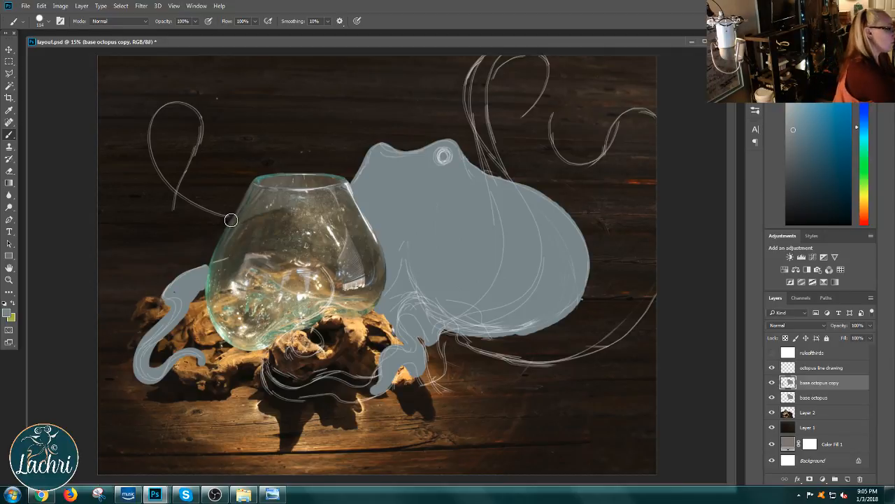
Step: Paint the looping tentacle that rises from the bowl's left side, following the sketched line and thickening it toward the glass
mouse_move(230, 218)
mouse_down()
mouse_move(177, 192)
mouse_move(155, 161)
mouse_move(153, 115)
mouse_move(175, 103)
mouse_move(192, 114)
mouse_move(193, 138)
mouse_move(164, 214)
mouse_move(184, 247)
mouse_move(165, 220)
mouse_move(173, 239)
mouse_move(203, 224)
mouse_move(183, 100)
mouse_move(147, 135)
mouse_up()
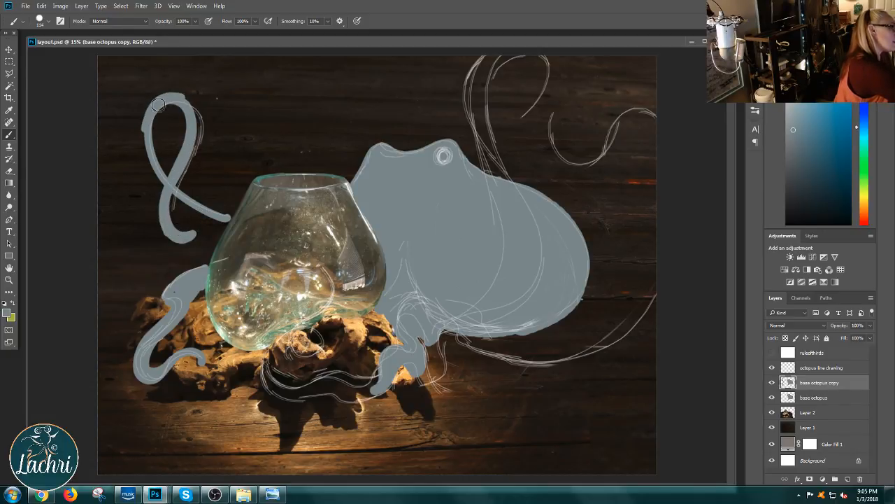
drag(159, 105, 148, 136)
mouse_move(172, 97)
mouse_down()
mouse_move(145, 142)
mouse_move(152, 168)
mouse_move(222, 230)
mouse_up()
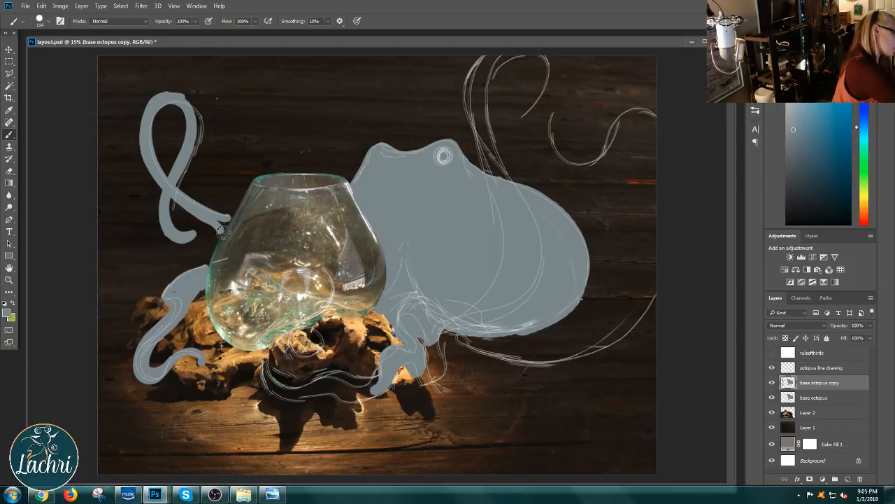
mouse_move(161, 103)
mouse_down()
mouse_move(171, 93)
mouse_move(185, 98)
mouse_move(201, 119)
mouse_move(191, 160)
mouse_up()
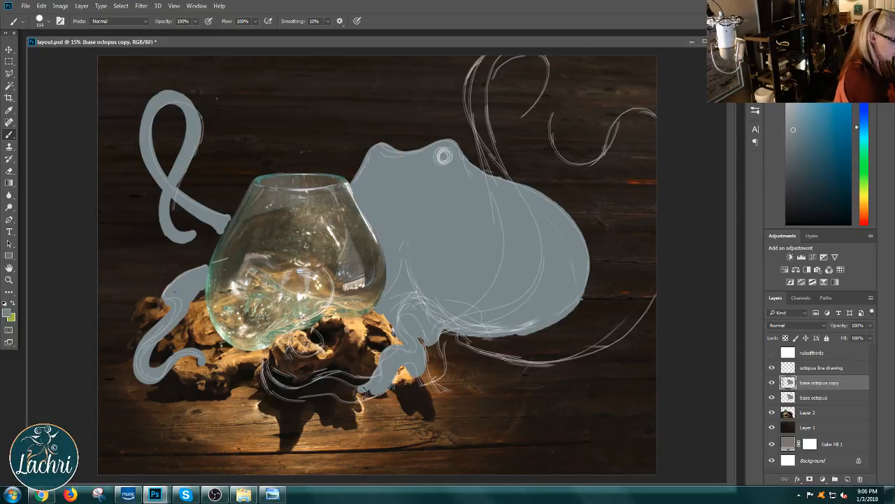
Step: Paint the front tentacle along the driftwood's lower edge and curling up onto the bowl, refining the curl with a 70 px brush
mouse_move(319, 381)
mouse_down()
mouse_move(377, 384)
mouse_move(376, 395)
mouse_move(356, 403)
mouse_move(394, 386)
mouse_move(357, 401)
mouse_move(330, 393)
mouse_move(292, 401)
mouse_move(272, 390)
mouse_move(266, 359)
mouse_move(270, 387)
mouse_move(290, 393)
mouse_move(272, 369)
mouse_move(274, 385)
mouse_move(292, 393)
mouse_move(319, 387)
mouse_move(282, 396)
mouse_move(335, 389)
mouse_move(363, 397)
mouse_up()
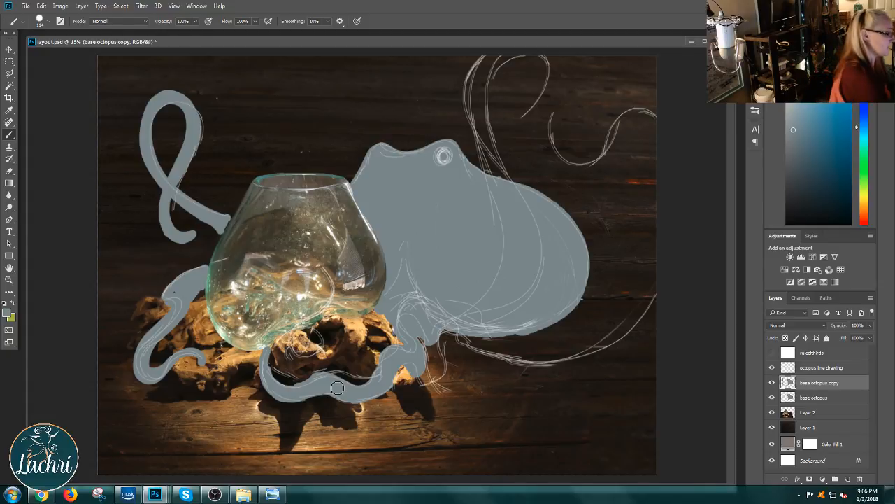
mouse_move(266, 358)
mouse_down()
mouse_move(271, 372)
mouse_move(269, 360)
mouse_move(301, 330)
mouse_move(323, 337)
mouse_move(323, 360)
mouse_move(291, 365)
mouse_move(294, 331)
mouse_move(310, 359)
mouse_move(322, 356)
mouse_move(291, 342)
mouse_up()
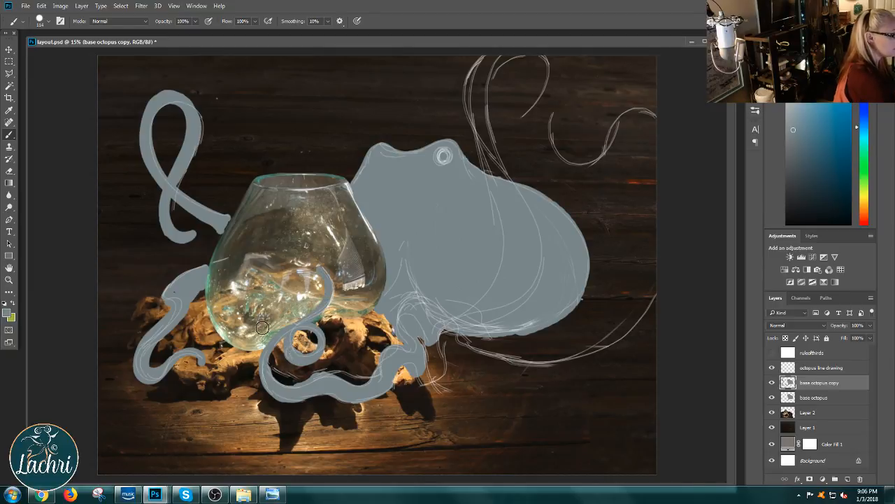
right_click(331, 292)
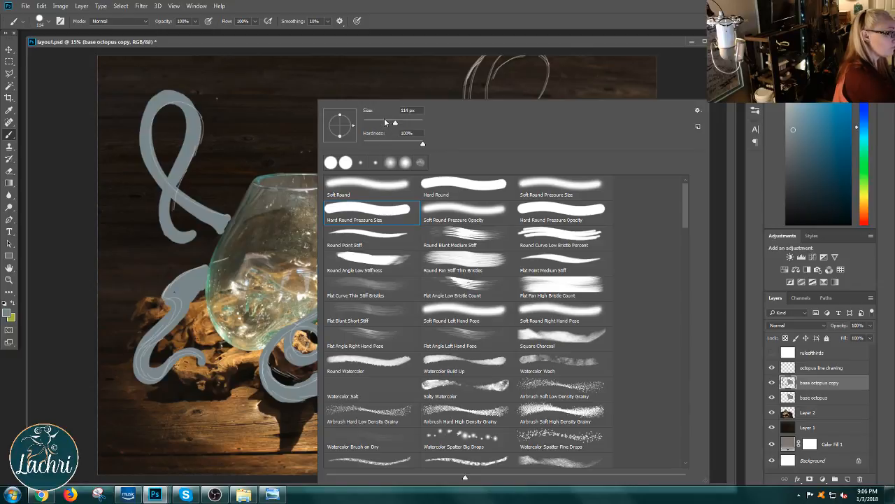
click(385, 123)
click(312, 315)
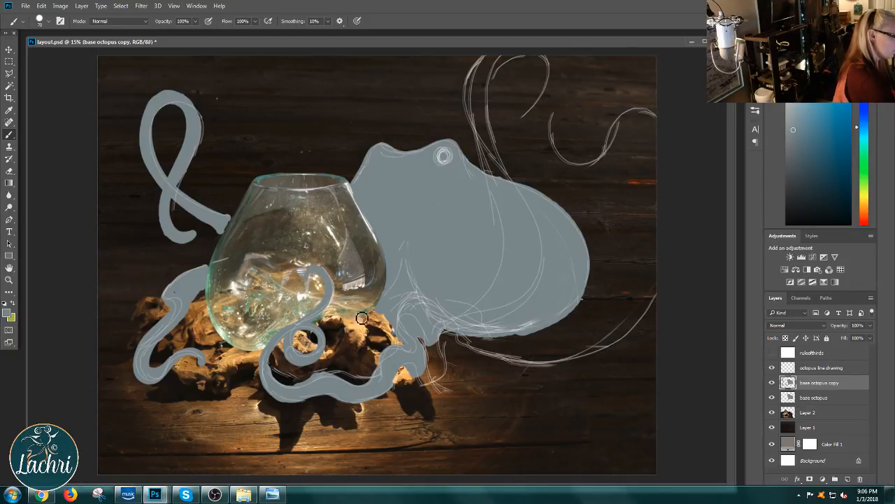
mouse_move(328, 272)
mouse_down()
mouse_move(335, 302)
mouse_move(316, 326)
mouse_move(310, 321)
mouse_up()
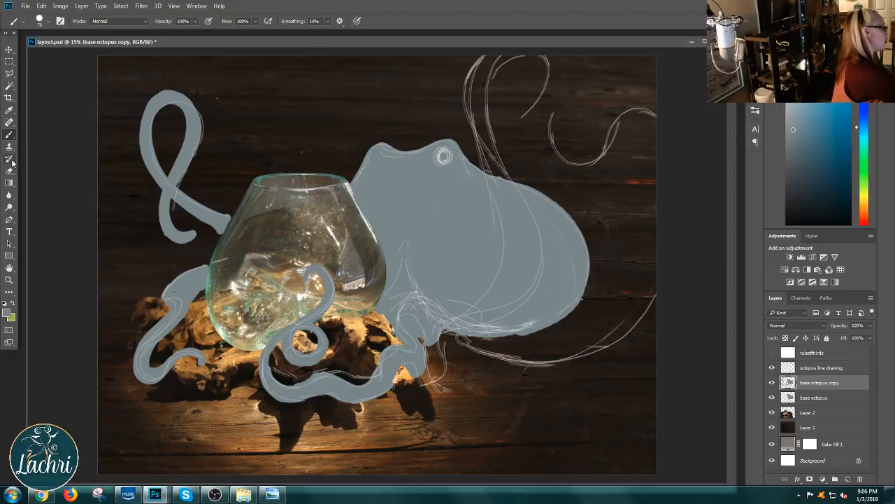
Step: Extend the tip of the looping tentacle beside the bowl, and erase that whole tentacle back to its sketch line
mouse_move(186, 239)
mouse_down()
mouse_move(219, 208)
mouse_move(210, 195)
mouse_up()
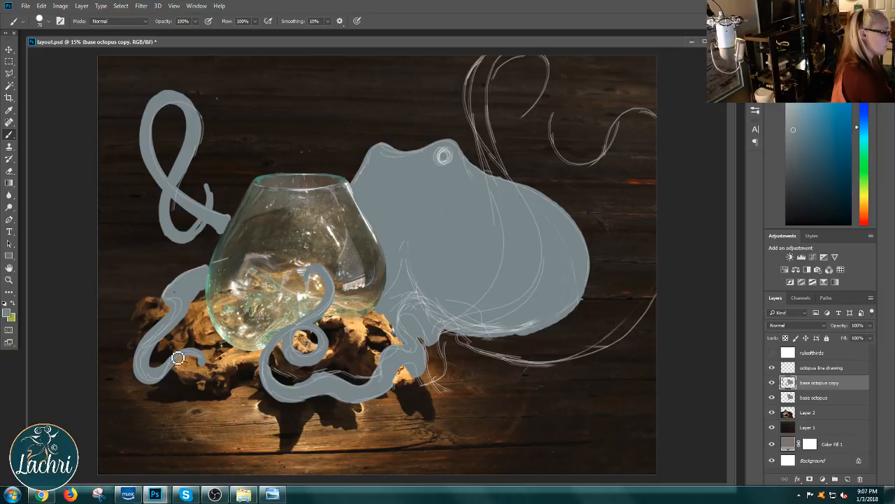
click(9, 171)
mouse_move(222, 192)
mouse_down()
mouse_move(204, 243)
mouse_move(214, 236)
mouse_move(232, 208)
mouse_move(200, 213)
mouse_move(206, 198)
mouse_move(155, 238)
mouse_move(167, 175)
mouse_move(155, 186)
mouse_move(167, 151)
mouse_move(159, 152)
mouse_move(173, 116)
mouse_move(132, 142)
mouse_up()
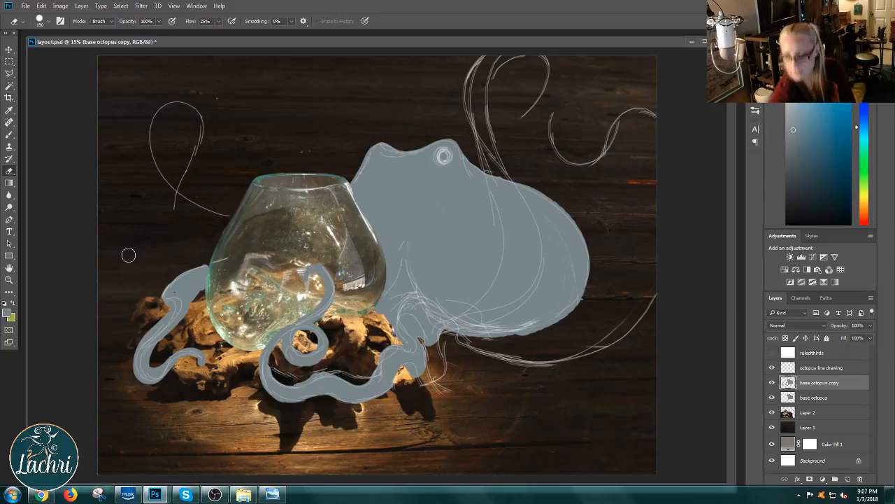
click(12, 495)
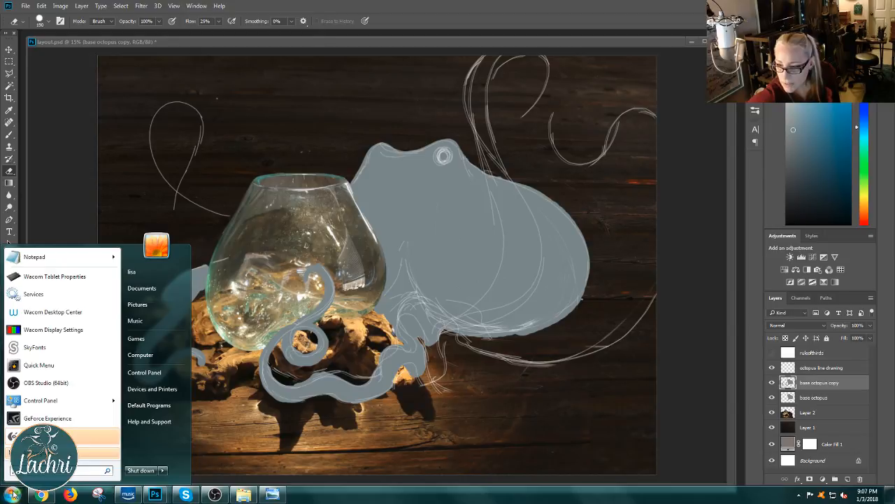
click(12, 494)
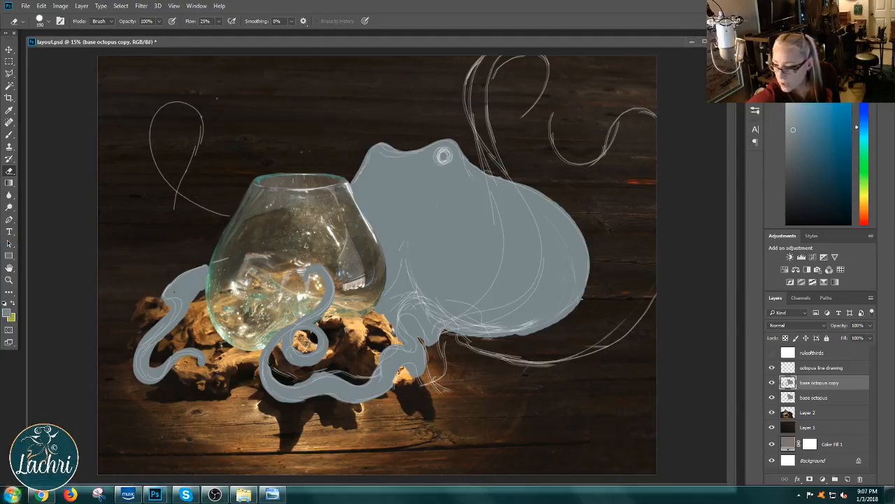
click(799, 495)
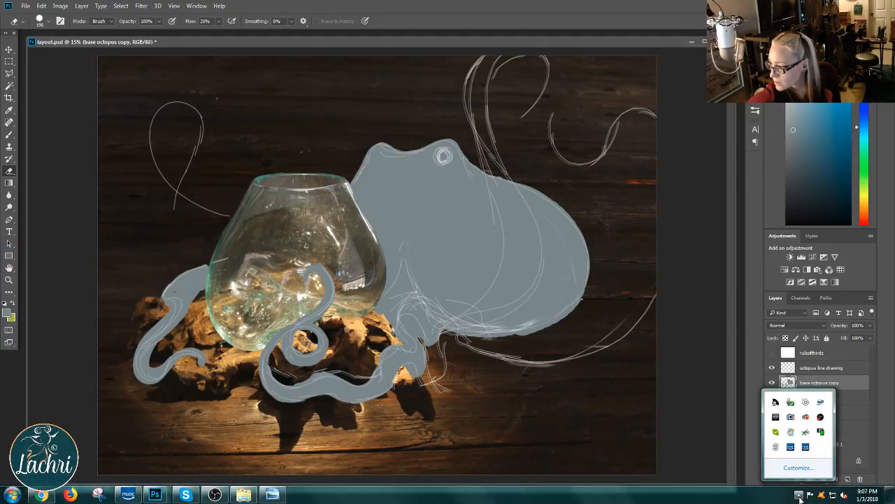
click(800, 495)
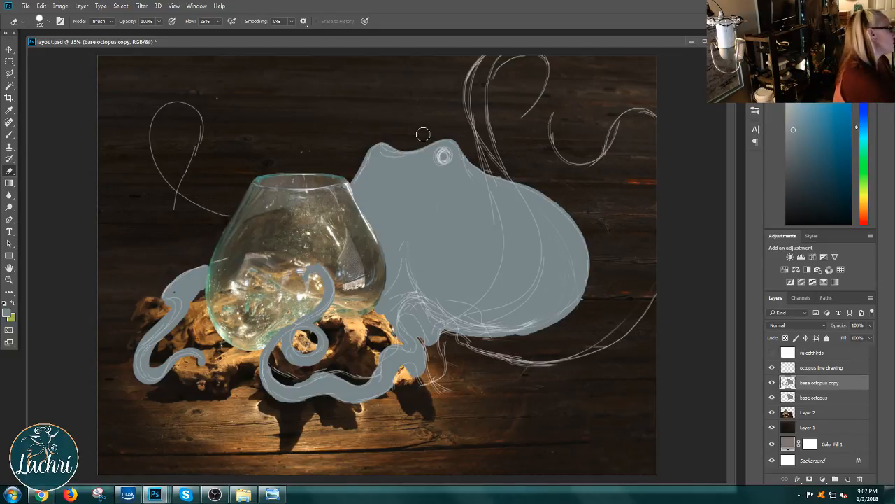
Step: Paint the raised tentacle with the Brush, from the octopus's back to the canvas top and down to its hooked tip
click(9, 135)
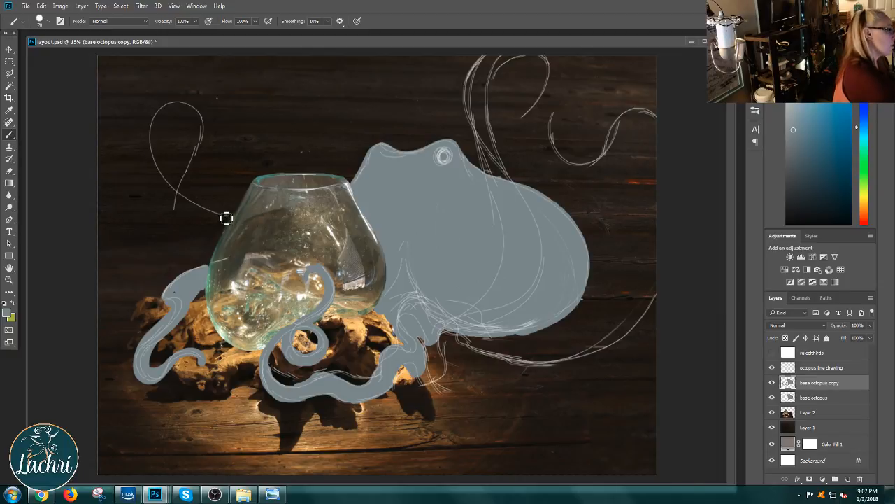
mouse_move(496, 187)
mouse_down()
mouse_move(472, 89)
mouse_move(481, 59)
mouse_move(476, 113)
mouse_up()
mouse_move(491, 67)
mouse_down()
mouse_move(483, 136)
mouse_move(486, 67)
mouse_move(469, 107)
mouse_move(481, 100)
mouse_move(483, 69)
mouse_move(481, 141)
mouse_move(506, 168)
mouse_move(491, 126)
mouse_move(491, 78)
mouse_move(519, 52)
mouse_move(486, 116)
mouse_move(499, 77)
mouse_move(531, 56)
mouse_move(499, 80)
mouse_move(501, 157)
mouse_up()
mouse_move(496, 86)
mouse_down()
mouse_move(490, 124)
mouse_move(527, 219)
mouse_up()
mouse_move(490, 121)
mouse_down()
mouse_move(501, 170)
mouse_move(478, 103)
mouse_move(508, 202)
mouse_up()
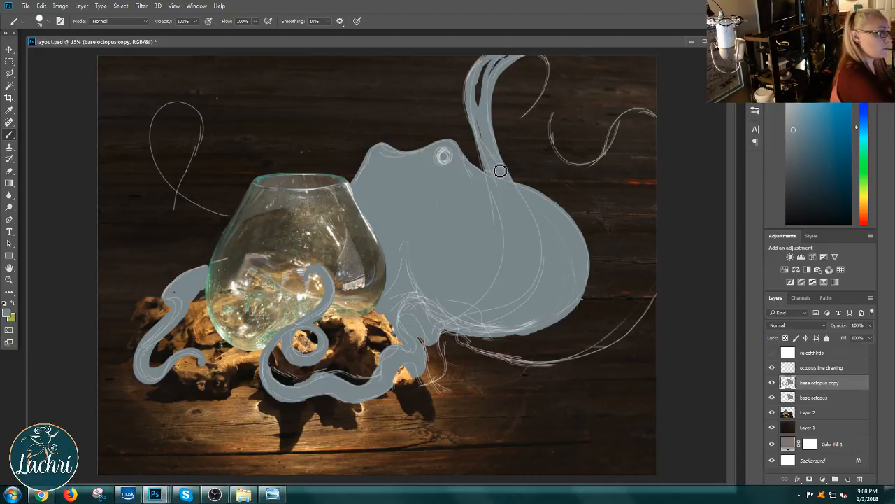
mouse_move(487, 130)
mouse_down()
mouse_move(489, 70)
mouse_move(483, 109)
mouse_move(484, 84)
mouse_move(478, 102)
mouse_move(497, 65)
mouse_move(481, 91)
mouse_move(524, 55)
mouse_move(491, 74)
mouse_move(536, 51)
mouse_move(559, 61)
mouse_move(533, 58)
mouse_move(543, 56)
mouse_move(555, 73)
mouse_move(518, 124)
mouse_up()
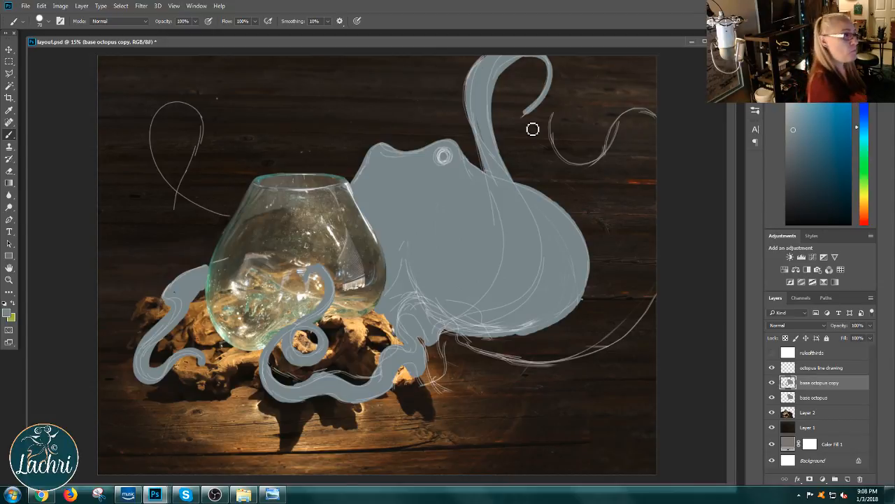
Step: Paint the curled tentacle at the canvas's upper right and the one sweeping from beneath the body to the canvas's right edge
mouse_move(576, 115)
mouse_down()
mouse_move(556, 128)
mouse_move(557, 146)
mouse_move(584, 172)
mouse_move(601, 166)
mouse_move(635, 120)
mouse_move(662, 119)
mouse_move(670, 137)
mouse_move(667, 129)
mouse_move(641, 113)
mouse_move(596, 166)
mouse_move(579, 169)
mouse_move(561, 151)
mouse_move(558, 128)
mouse_move(574, 112)
mouse_move(586, 130)
mouse_move(579, 149)
mouse_move(568, 111)
mouse_move(581, 112)
mouse_move(587, 125)
mouse_move(570, 116)
mouse_move(561, 129)
mouse_move(584, 119)
mouse_move(572, 116)
mouse_move(565, 146)
mouse_move(592, 167)
mouse_move(638, 129)
mouse_move(668, 131)
mouse_move(650, 121)
mouse_move(616, 142)
mouse_move(662, 122)
mouse_move(624, 131)
mouse_move(657, 117)
mouse_move(619, 130)
mouse_move(645, 112)
mouse_move(672, 122)
mouse_up()
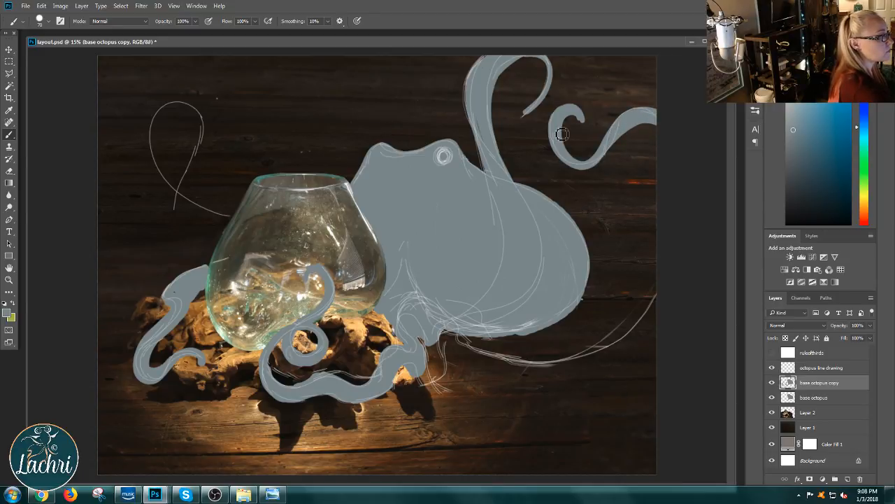
mouse_move(560, 147)
mouse_down()
mouse_move(594, 173)
mouse_move(633, 128)
mouse_up()
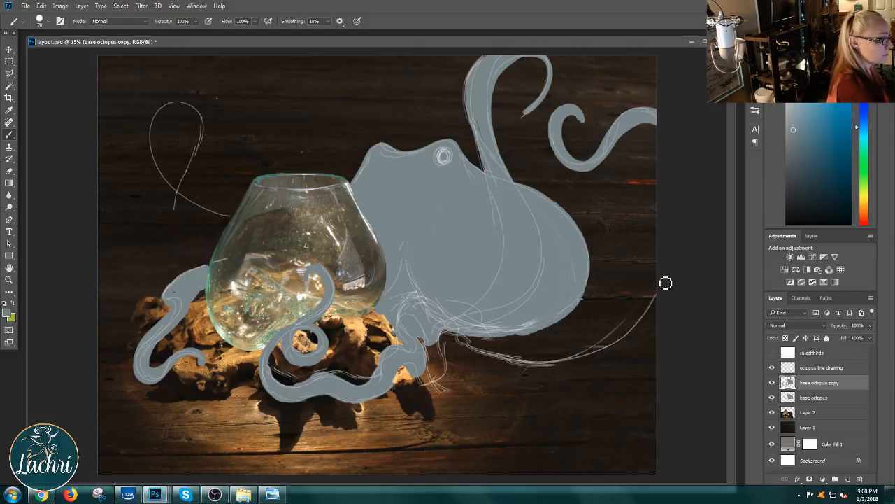
mouse_move(665, 280)
mouse_down()
mouse_move(640, 330)
mouse_move(609, 351)
mouse_move(519, 361)
mouse_up()
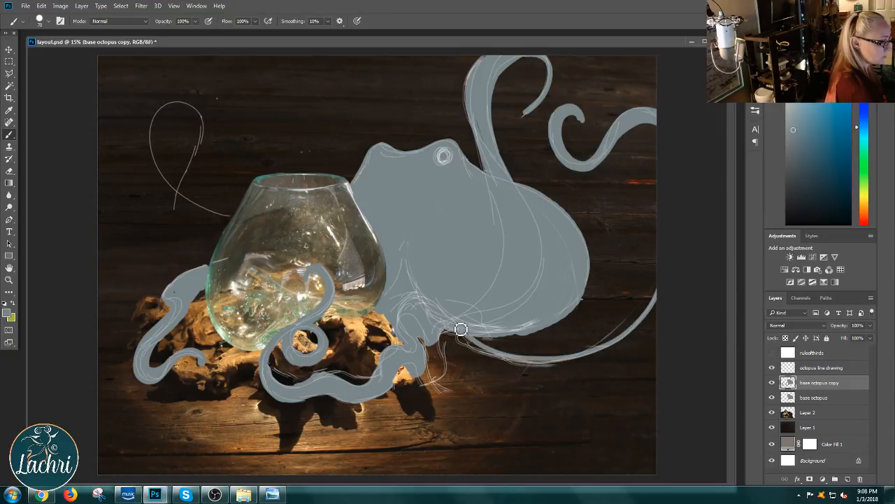
mouse_move(460, 326)
mouse_down()
mouse_move(494, 364)
mouse_move(530, 372)
mouse_move(572, 368)
mouse_move(624, 343)
mouse_up()
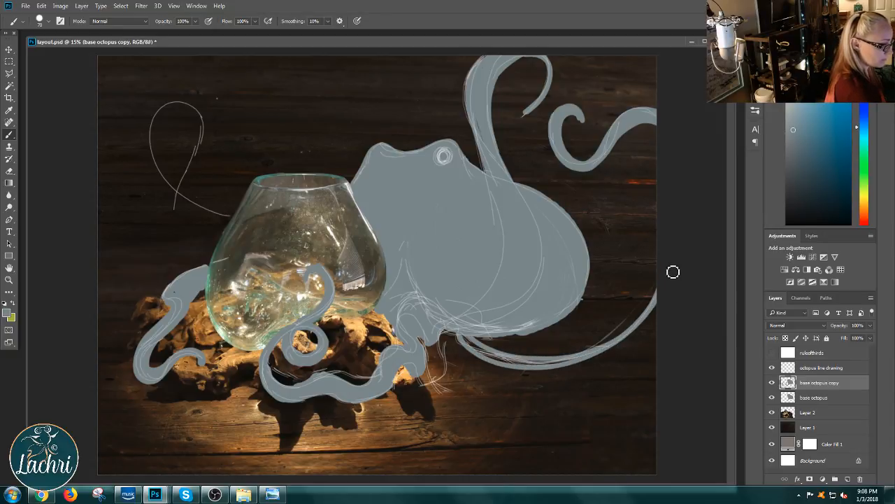
mouse_move(673, 270)
mouse_down()
mouse_move(633, 328)
mouse_move(558, 363)
mouse_move(523, 362)
mouse_move(467, 335)
mouse_move(484, 355)
mouse_move(511, 363)
mouse_move(588, 355)
mouse_move(634, 326)
mouse_move(667, 284)
mouse_move(633, 333)
mouse_move(598, 354)
mouse_move(639, 320)
mouse_move(551, 366)
mouse_move(494, 362)
mouse_move(466, 342)
mouse_move(510, 368)
mouse_move(467, 342)
mouse_move(540, 371)
mouse_move(581, 362)
mouse_move(505, 364)
mouse_move(558, 364)
mouse_move(619, 336)
mouse_move(545, 371)
mouse_move(618, 340)
mouse_move(675, 275)
mouse_move(633, 326)
mouse_move(578, 358)
mouse_move(503, 363)
mouse_move(454, 349)
mouse_move(589, 361)
mouse_up()
mouse_move(669, 294)
mouse_down()
mouse_move(578, 368)
mouse_move(483, 370)
mouse_move(453, 344)
mouse_move(436, 344)
mouse_move(447, 353)
mouse_move(456, 335)
mouse_move(445, 331)
mouse_move(466, 349)
mouse_move(467, 341)
mouse_move(472, 360)
mouse_move(465, 357)
mouse_move(516, 369)
mouse_move(470, 361)
mouse_move(460, 347)
mouse_move(478, 346)
mouse_move(467, 334)
mouse_move(511, 354)
mouse_move(585, 347)
mouse_move(658, 294)
mouse_move(566, 350)
mouse_move(636, 312)
mouse_move(605, 335)
mouse_move(623, 351)
mouse_up()
key(ctrl+alt+z)
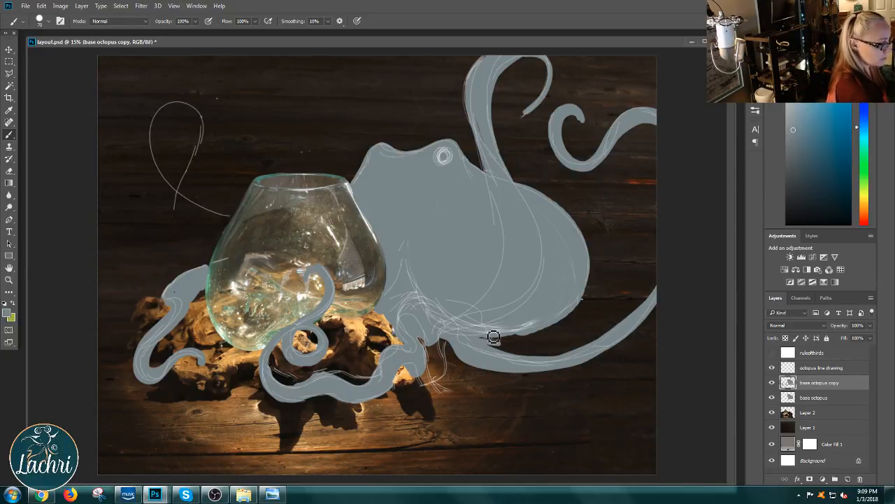
mouse_move(506, 349)
mouse_down()
mouse_move(582, 351)
mouse_move(655, 294)
mouse_move(674, 259)
mouse_up()
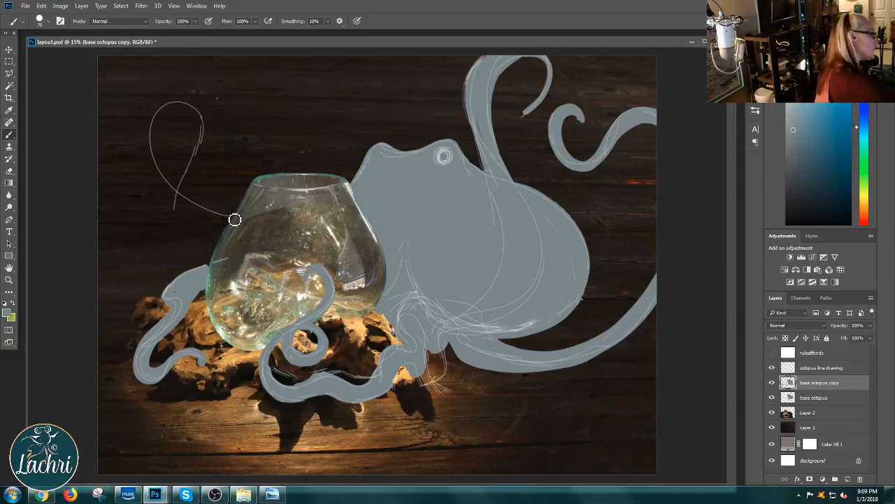
mouse_move(235, 221)
mouse_down()
mouse_move(175, 196)
mouse_move(146, 162)
mouse_move(139, 121)
mouse_move(171, 83)
mouse_move(191, 92)
mouse_move(200, 118)
mouse_move(162, 207)
mouse_up()
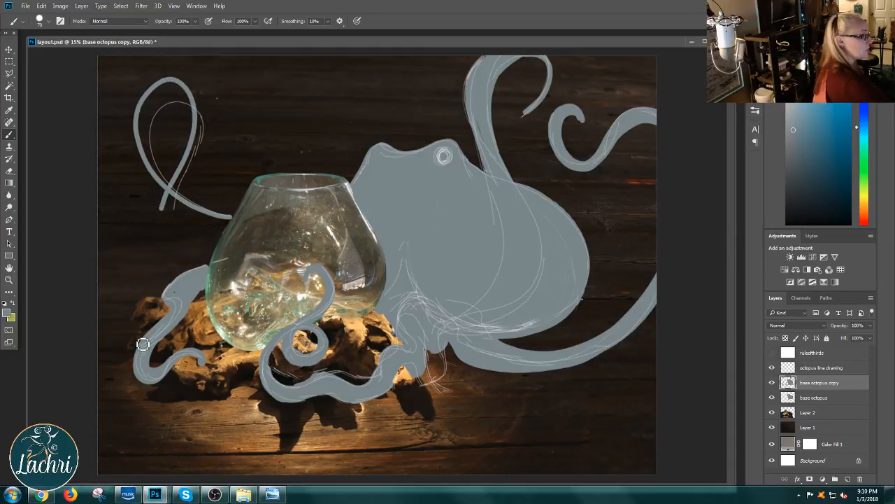
key(ctrl+z)
mouse_move(240, 217)
mouse_down()
mouse_move(214, 209)
mouse_move(154, 162)
mouse_move(158, 60)
mouse_move(208, 64)
mouse_move(136, 234)
mouse_up()
right_click(152, 289)
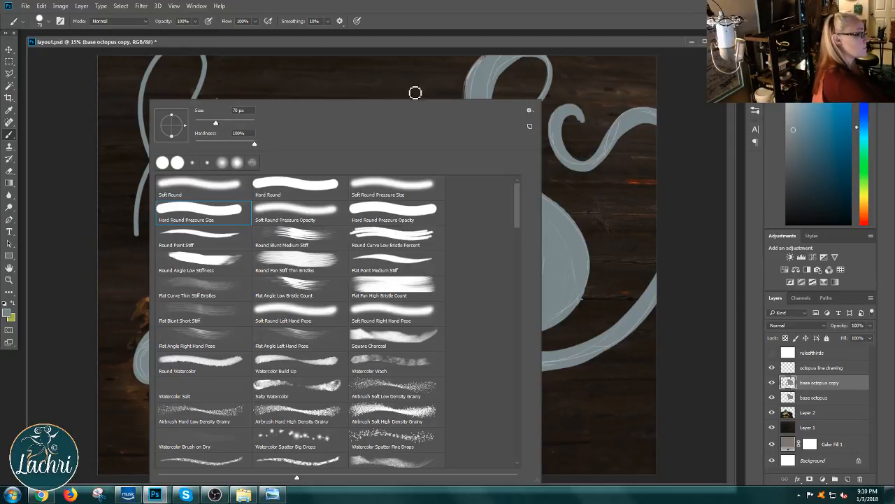
click(397, 63)
key(ctrl+z)
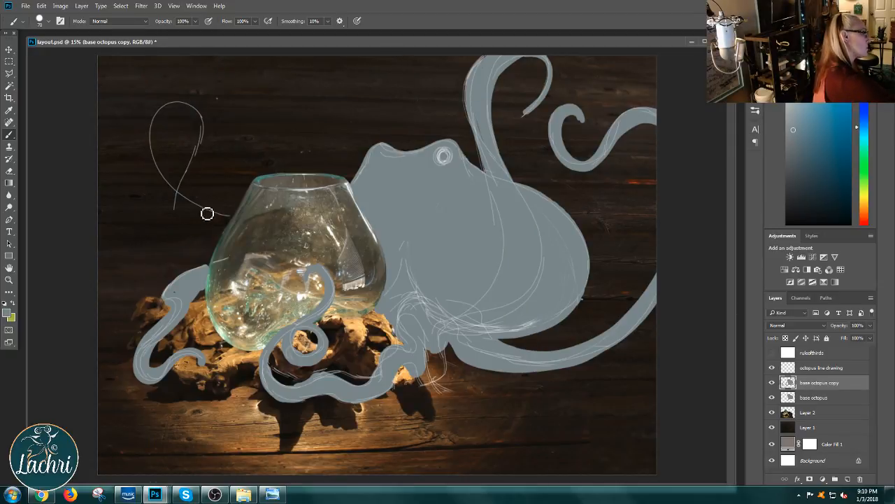
mouse_move(234, 214)
mouse_down()
mouse_move(161, 167)
mouse_move(156, 91)
mouse_move(194, 56)
mouse_move(180, 100)
mouse_move(135, 168)
mouse_up()
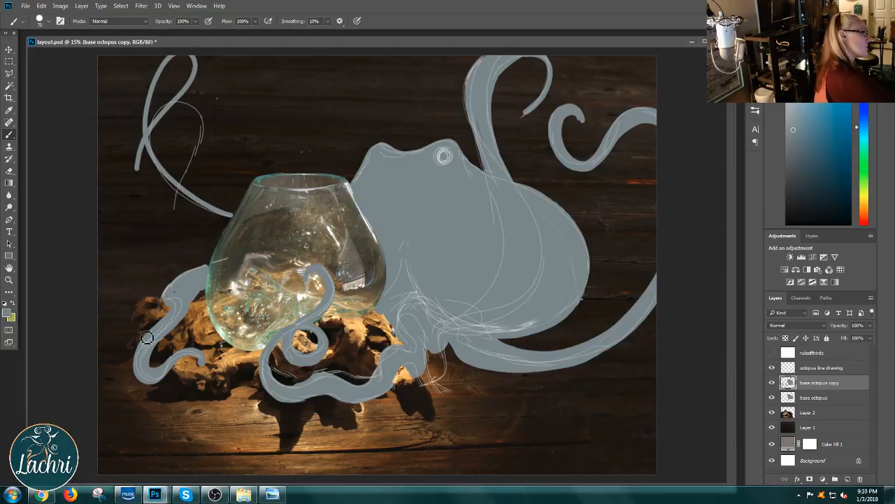
key(ctrl+z)
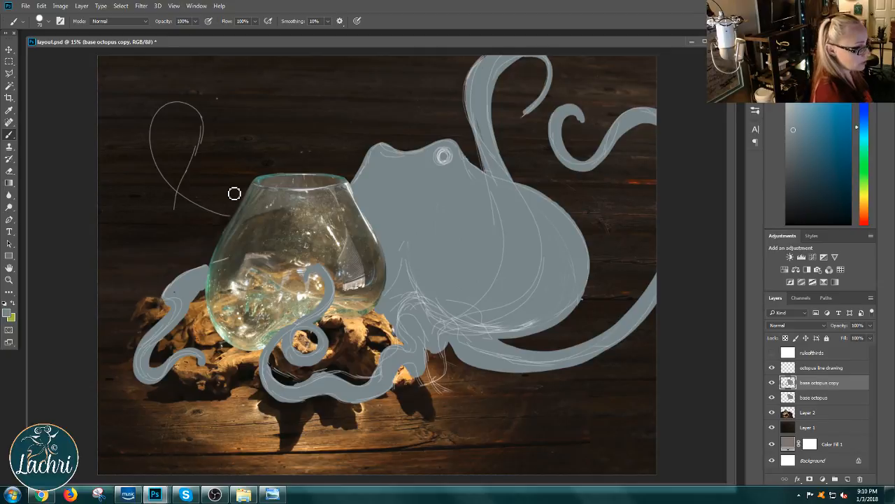
click(7, 313)
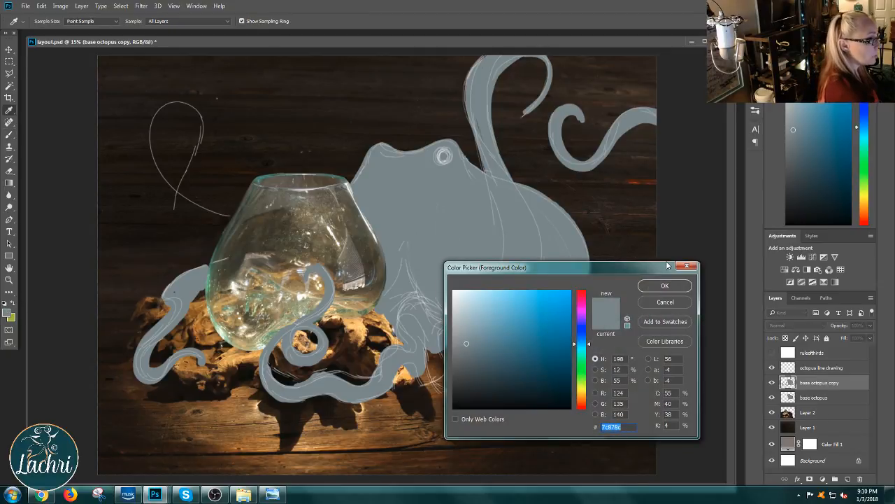
click(688, 266)
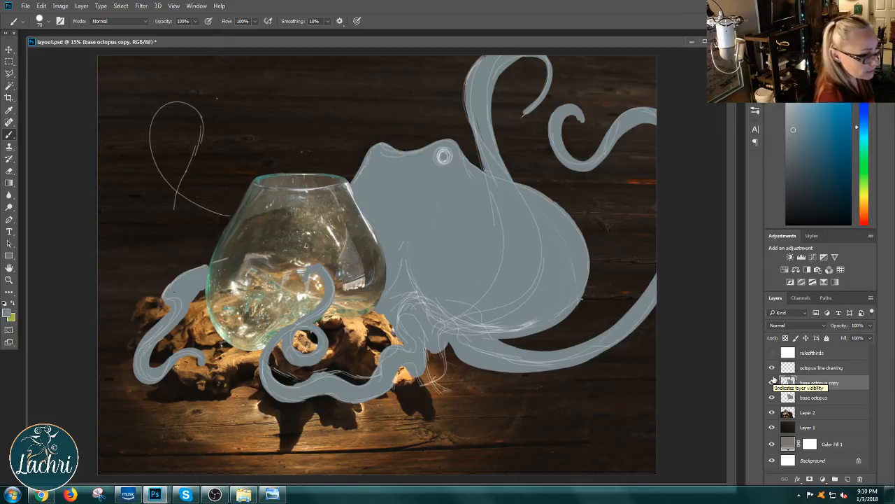
Step: Toggle the base octopus layer's visibility to compare it with its copy, and leave the base octopus layer hidden
click(786, 338)
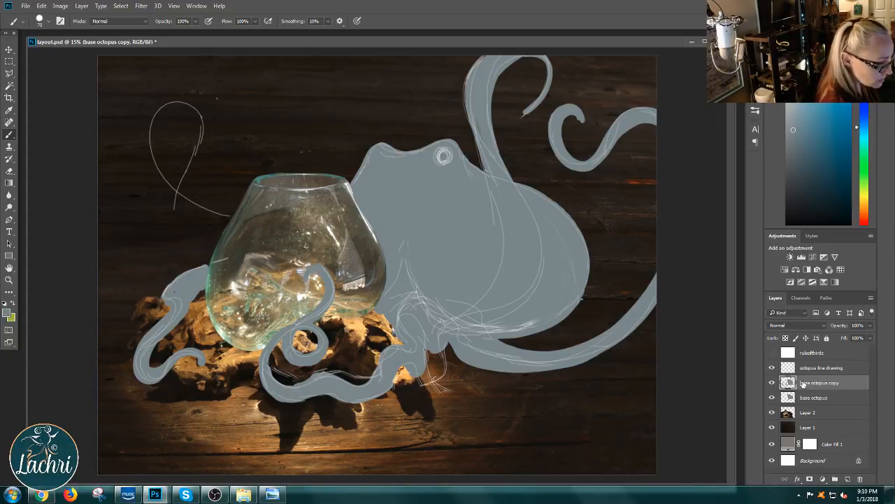
click(773, 398)
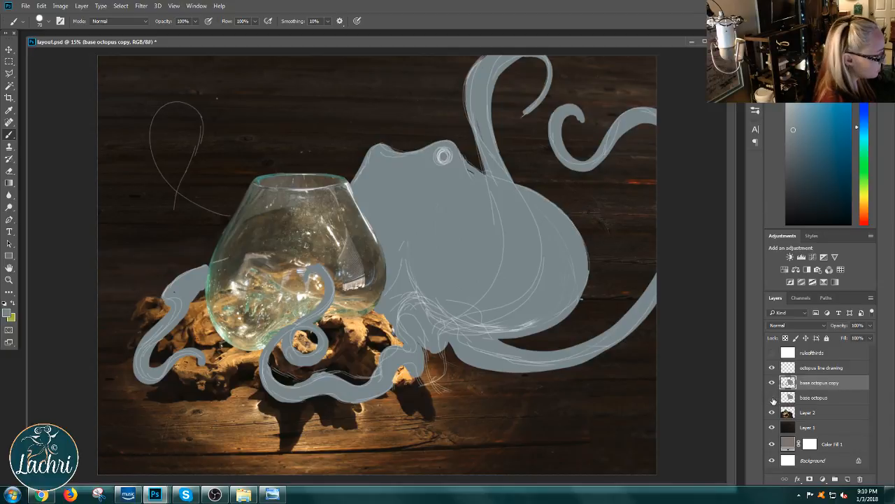
click(773, 397)
click(773, 398)
click(773, 398)
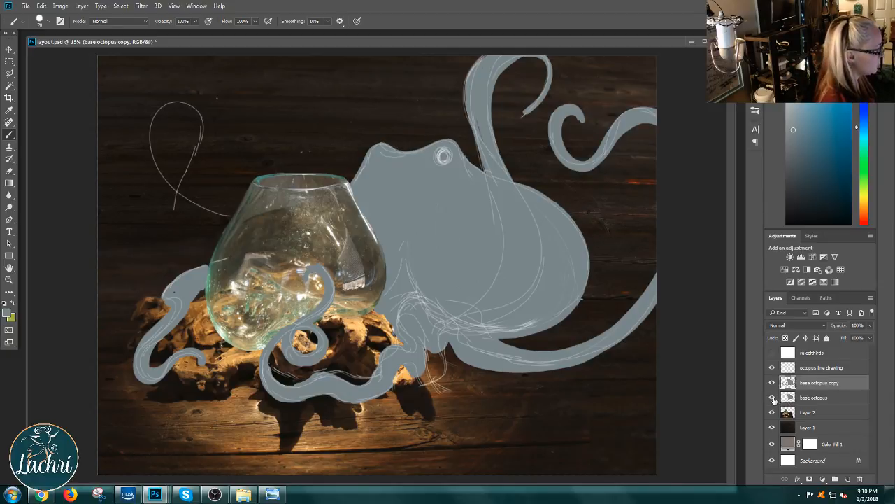
click(772, 398)
click(773, 397)
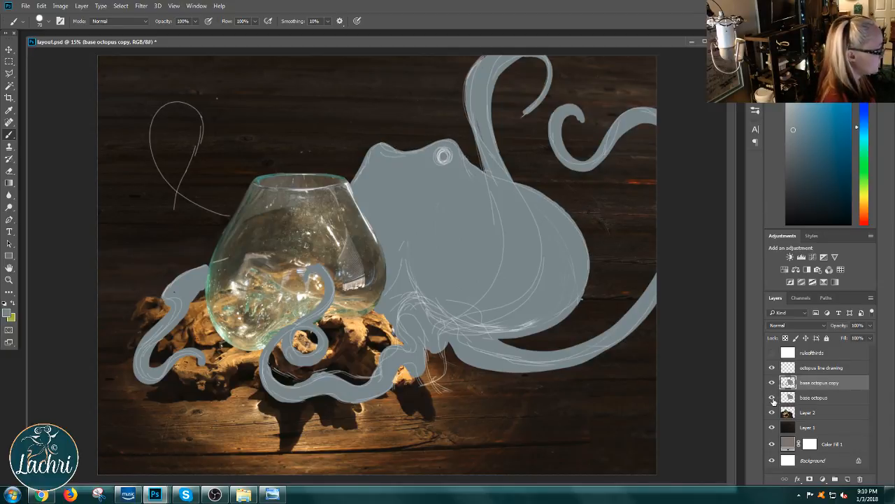
click(773, 397)
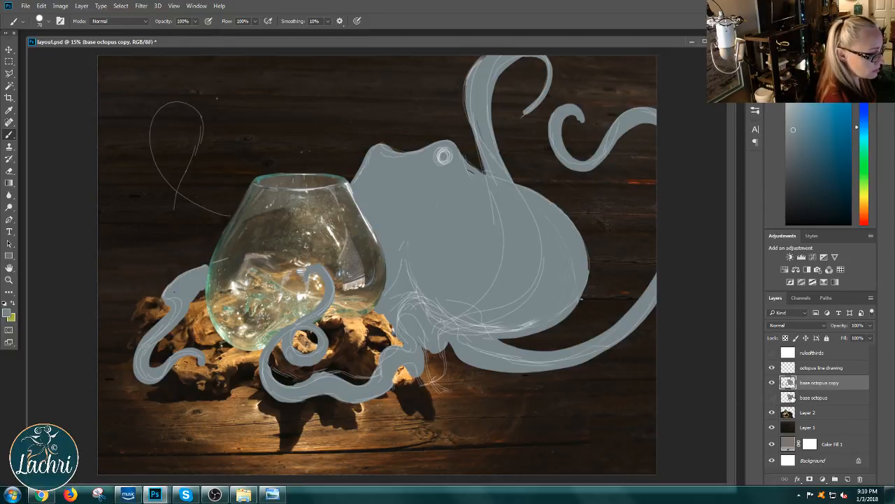
Step: Move the base octopus layer directly above the Background layer, and lock the transparent pixels of the base octopus copy layer
drag(791, 396, 792, 452)
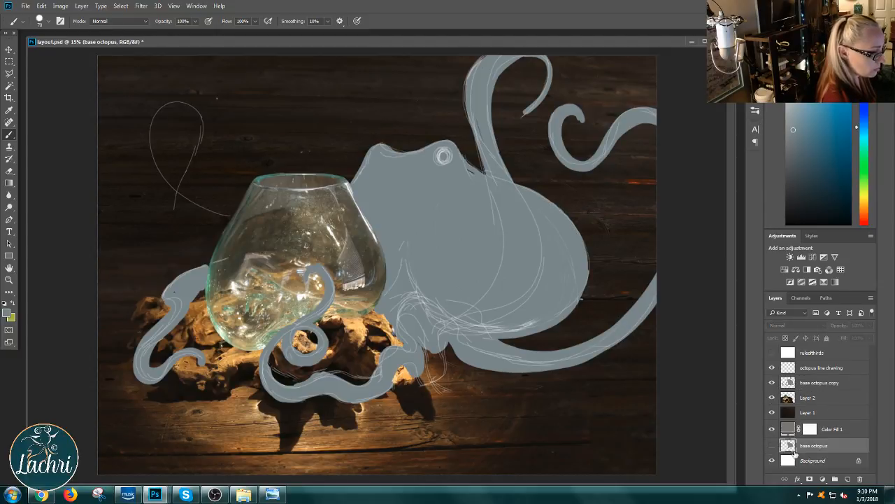
click(796, 382)
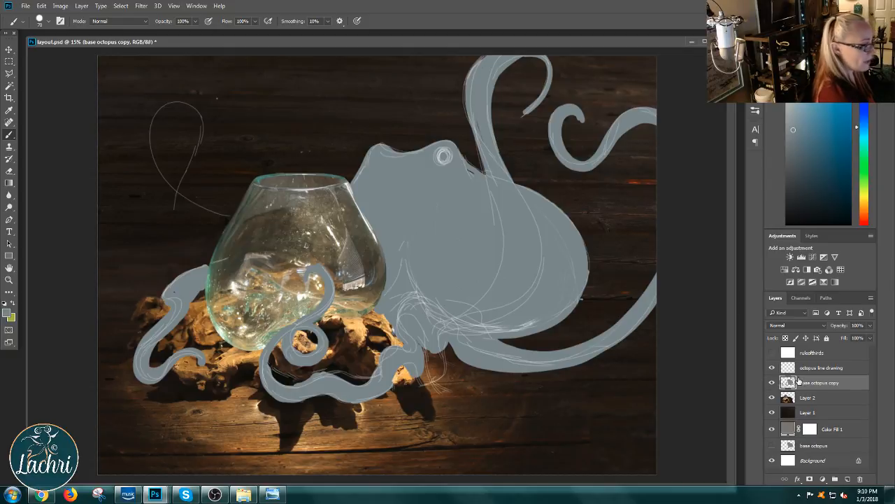
click(795, 338)
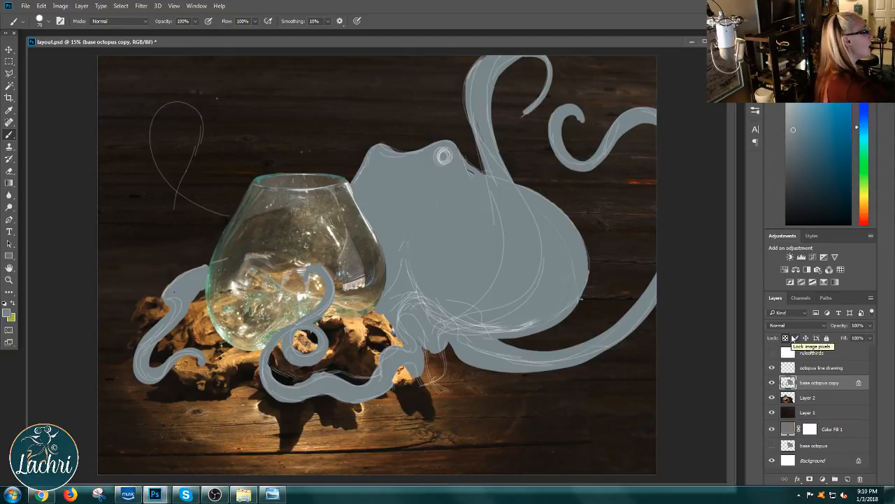
Step: Set the Brush to the Soft Round preset with a size of 495 px and a hardness of 7%
right_click(567, 282)
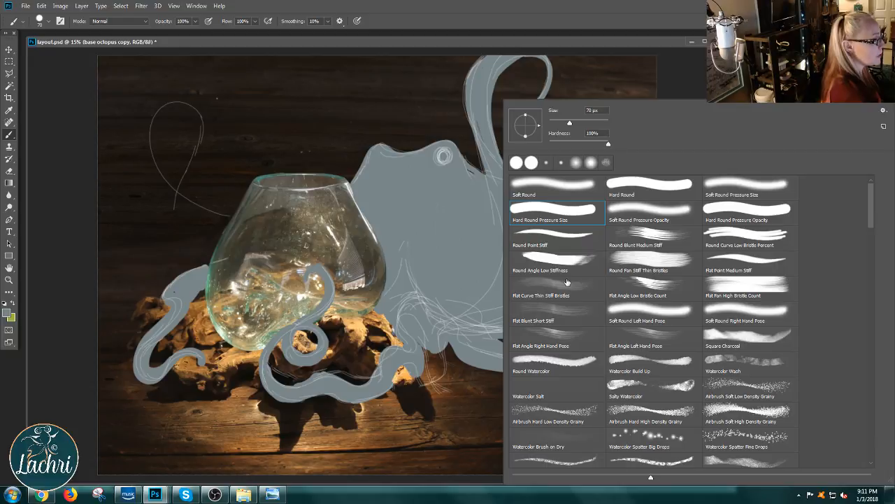
click(564, 186)
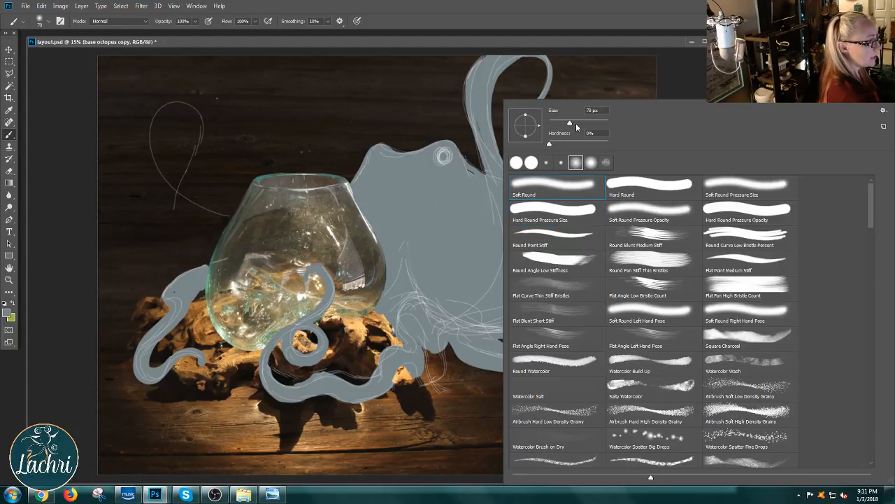
click(592, 122)
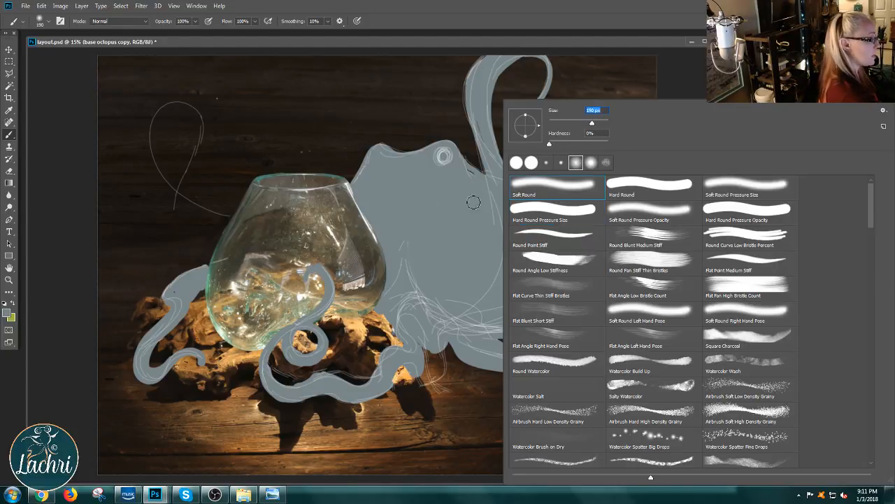
click(604, 122)
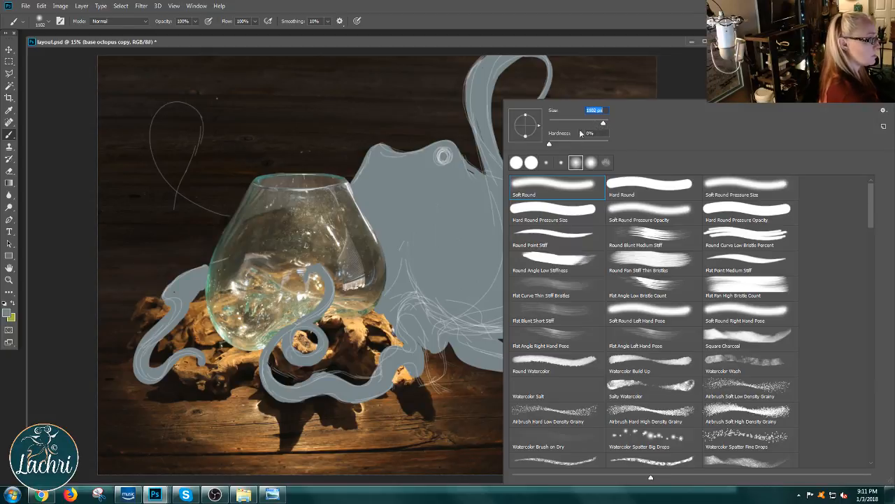
click(603, 124)
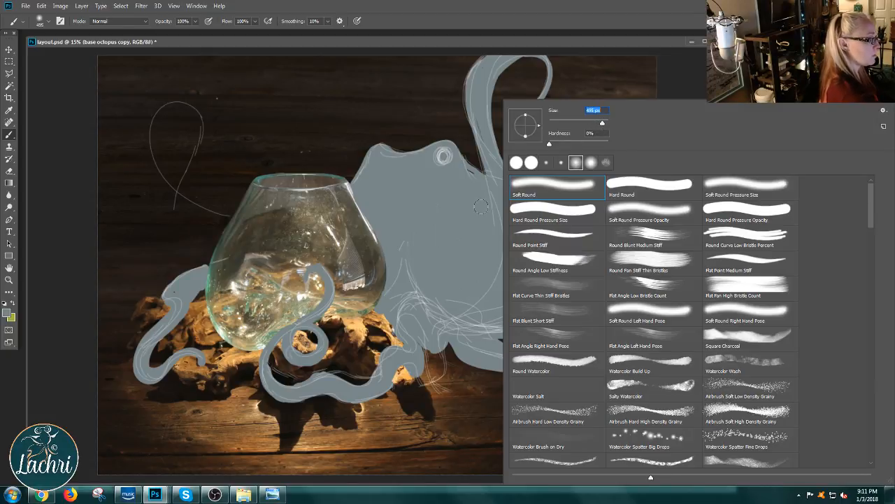
click(558, 145)
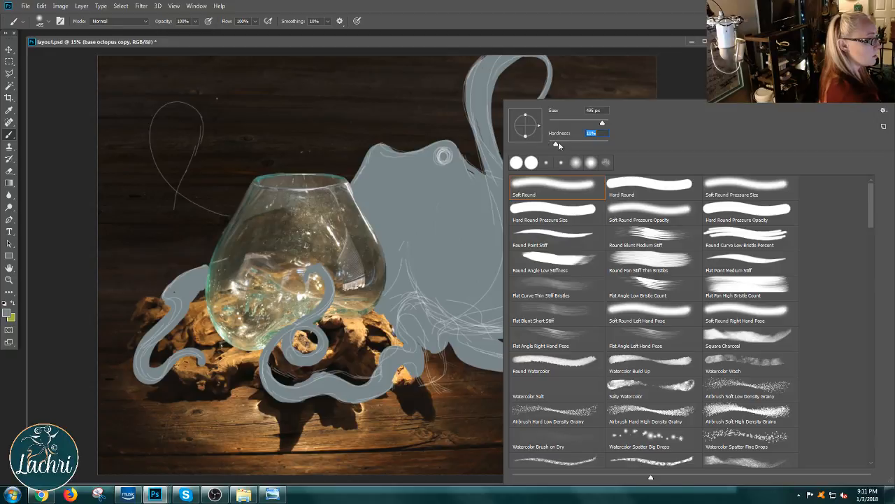
click(555, 146)
drag(555, 146, 554, 146)
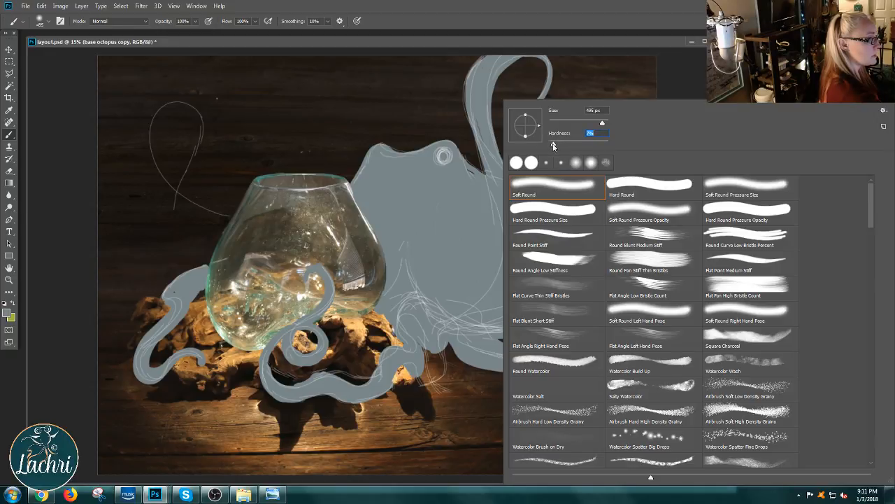
click(603, 40)
Step: Set the foreground color to the dark blue-grey 192124, and save the document
click(9, 313)
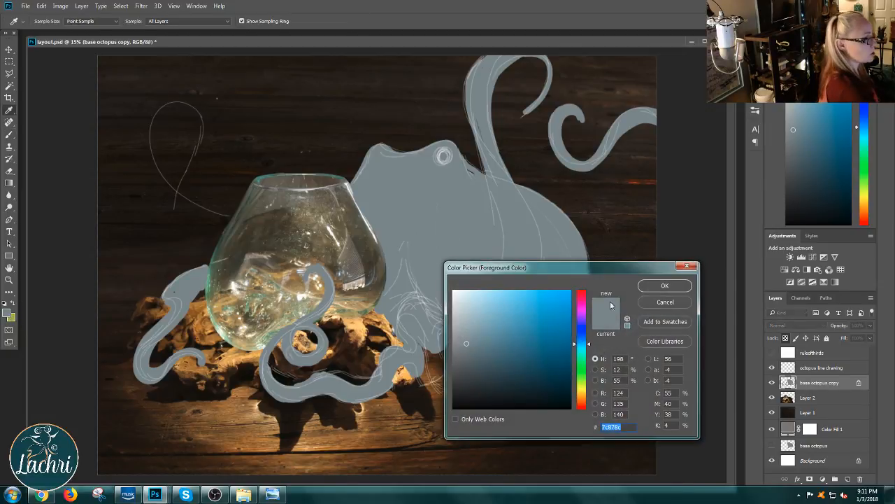
click(494, 390)
click(488, 392)
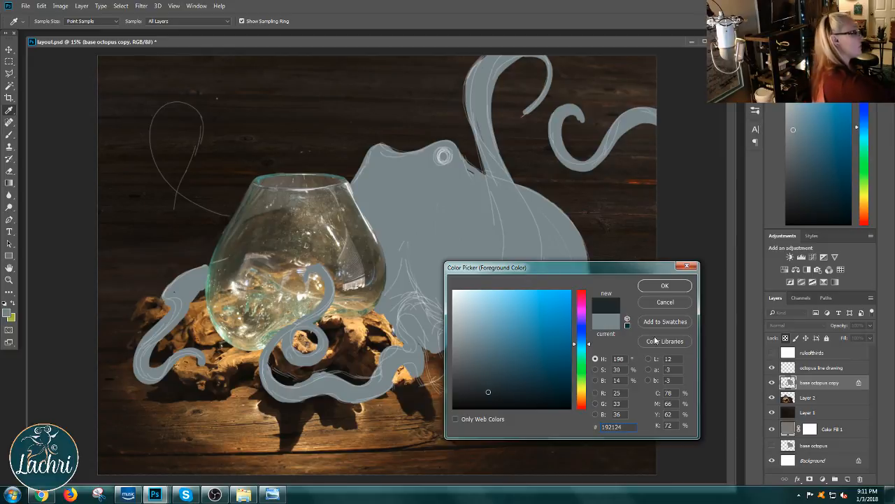
click(664, 286)
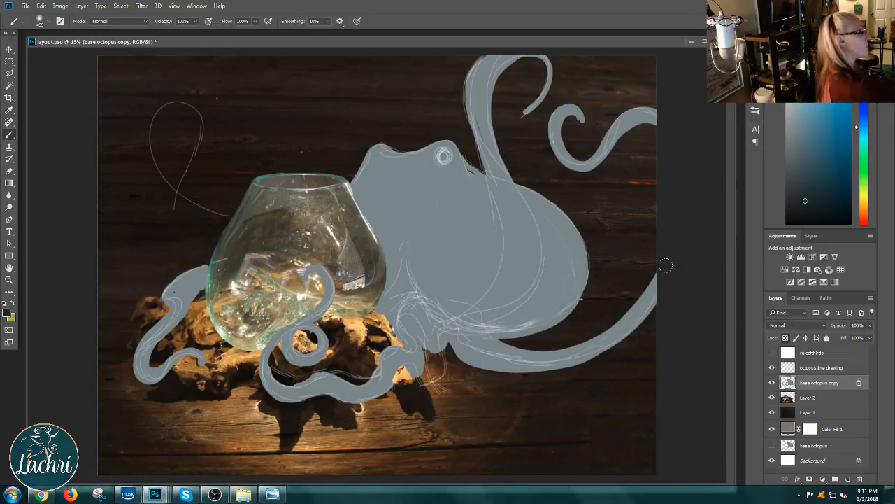
click(25, 5)
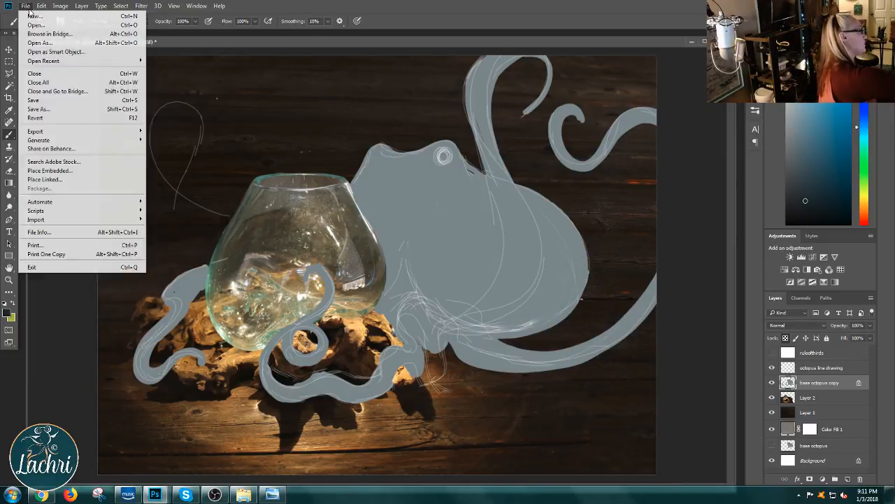
click(54, 100)
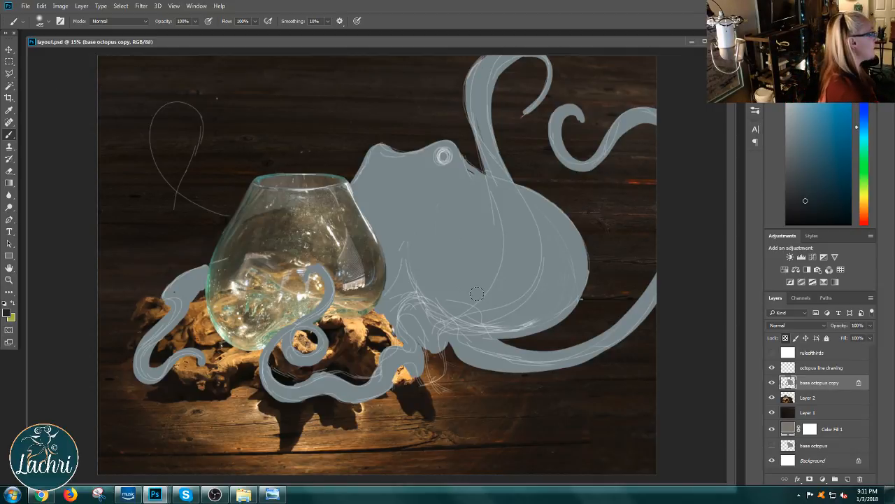
Step: Shade the lower right of the octopus's body with the Brush at 17% opacity and 29% flow
click(196, 21)
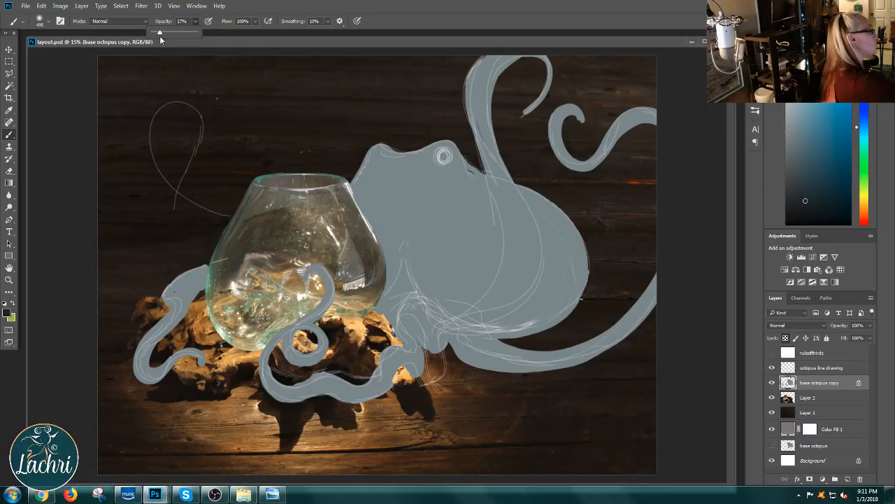
click(255, 22)
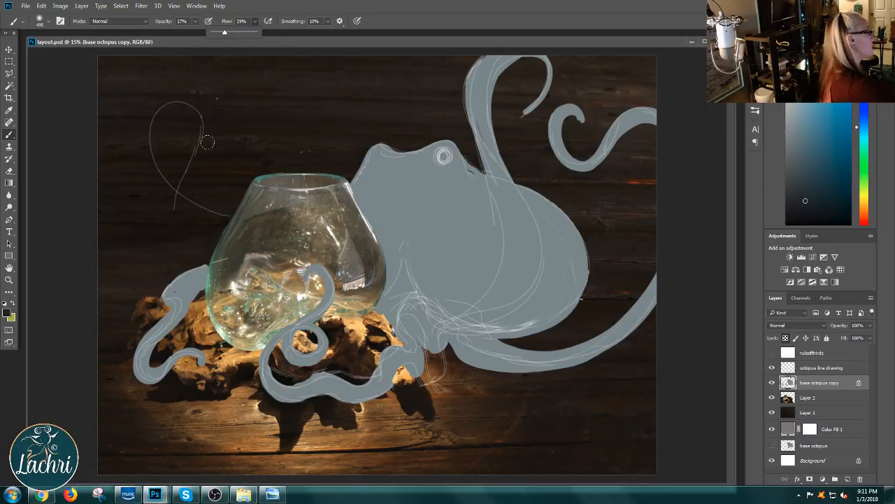
drag(553, 308, 469, 327)
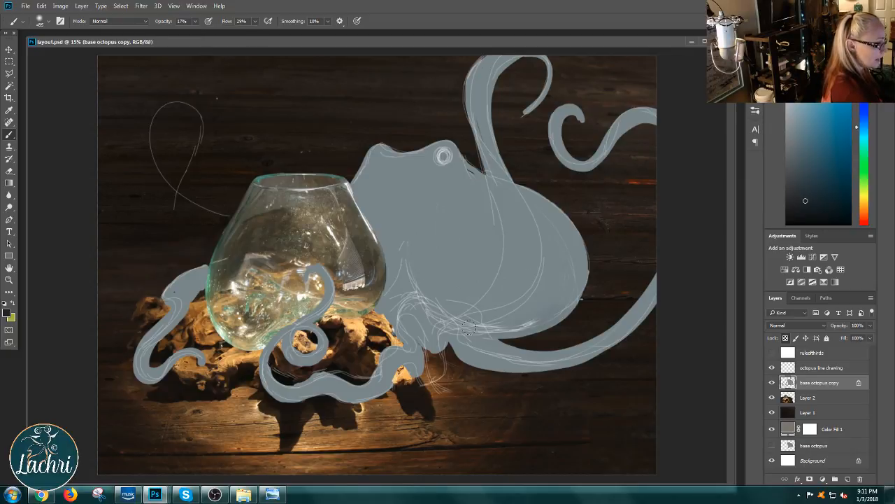
drag(558, 301, 523, 324)
mouse_move(586, 249)
mouse_down()
mouse_move(582, 282)
mouse_move(469, 327)
mouse_up()
drag(549, 297, 444, 322)
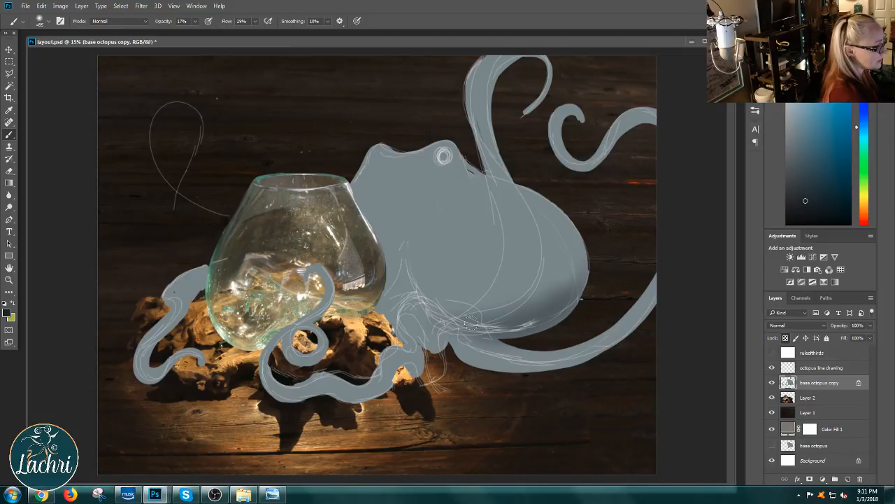
drag(548, 240, 536, 296)
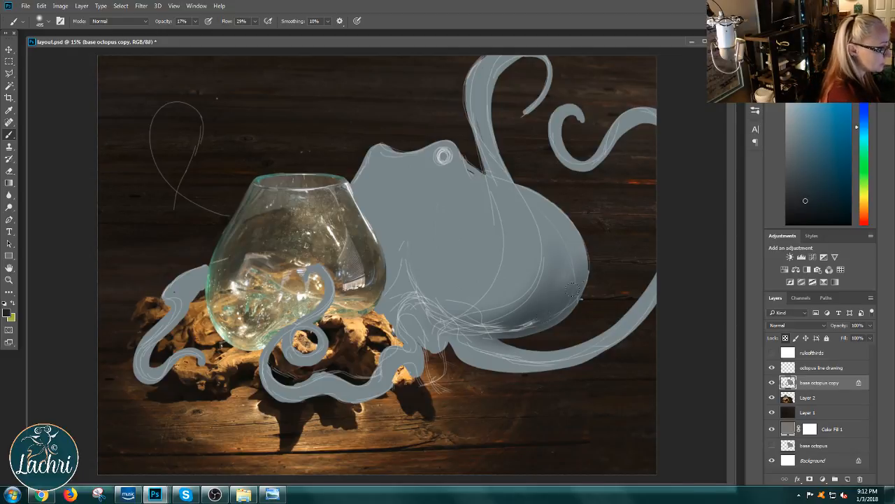
mouse_move(559, 226)
mouse_down()
mouse_move(556, 304)
mouse_move(520, 315)
mouse_up()
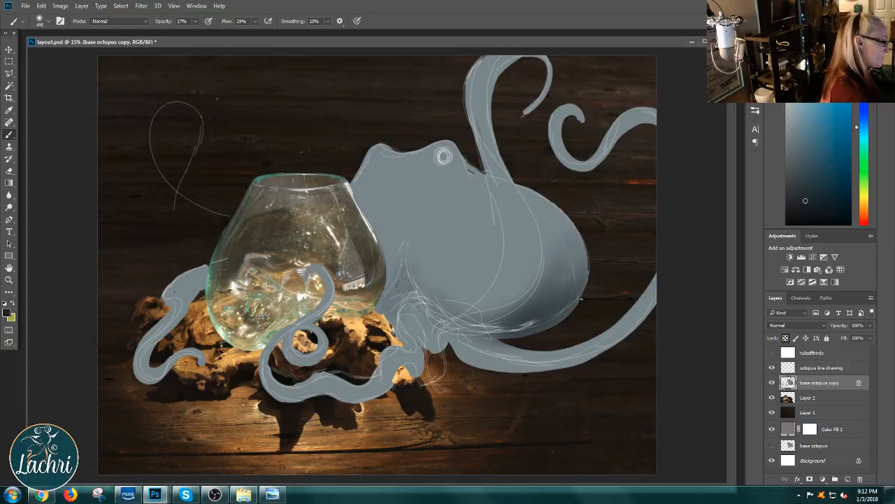
Step: Shade the crease on the octopus's body beside the bowl, and darken the body's rear contour from its back to its underside
mouse_move(397, 275)
mouse_down()
mouse_move(391, 294)
mouse_move(411, 267)
mouse_up()
mouse_move(567, 204)
mouse_down()
mouse_move(577, 244)
mouse_move(575, 274)
mouse_up()
mouse_move(544, 193)
mouse_down()
mouse_move(529, 319)
mouse_move(546, 211)
mouse_move(550, 228)
mouse_move(503, 327)
mouse_move(539, 192)
mouse_move(546, 253)
mouse_move(486, 328)
mouse_move(562, 253)
mouse_move(502, 334)
mouse_move(574, 288)
mouse_move(578, 275)
mouse_move(510, 330)
mouse_up()
drag(582, 223, 529, 331)
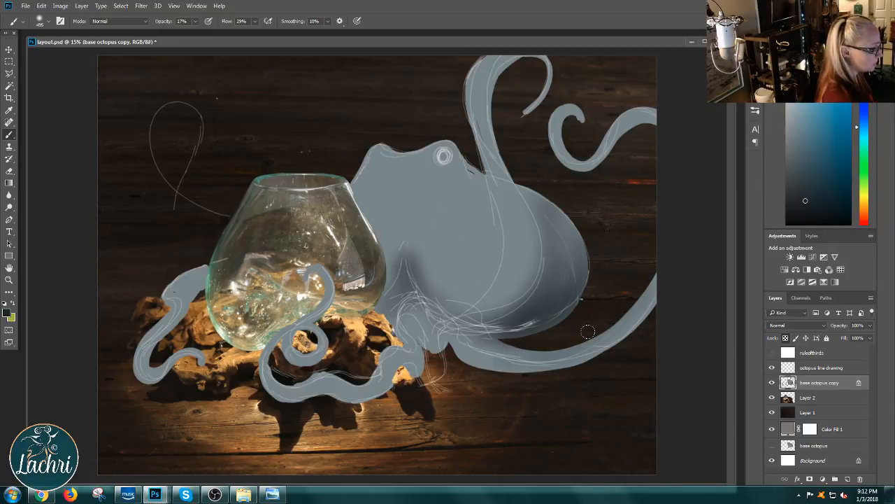
Step: At 23% brush opacity, darken the body's right edge, the tentacle sweeping from beneath it, and the curled tentacle at the canvas's upper right
click(196, 21)
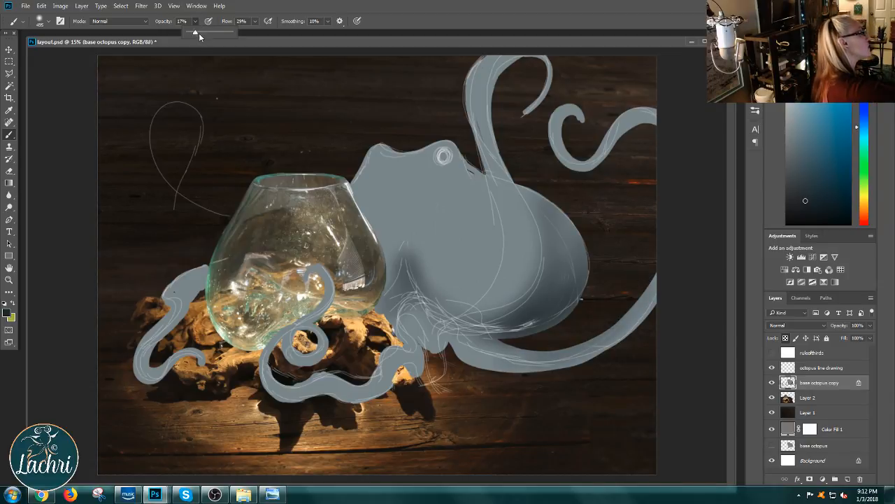
drag(195, 32, 198, 33)
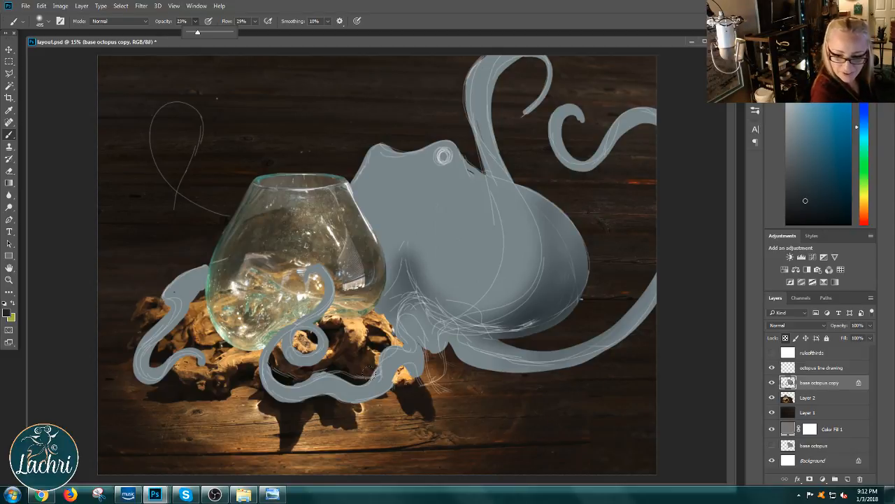
mouse_move(581, 258)
mouse_down()
mouse_move(547, 325)
mouse_move(560, 309)
mouse_move(570, 219)
mouse_move(572, 264)
mouse_up()
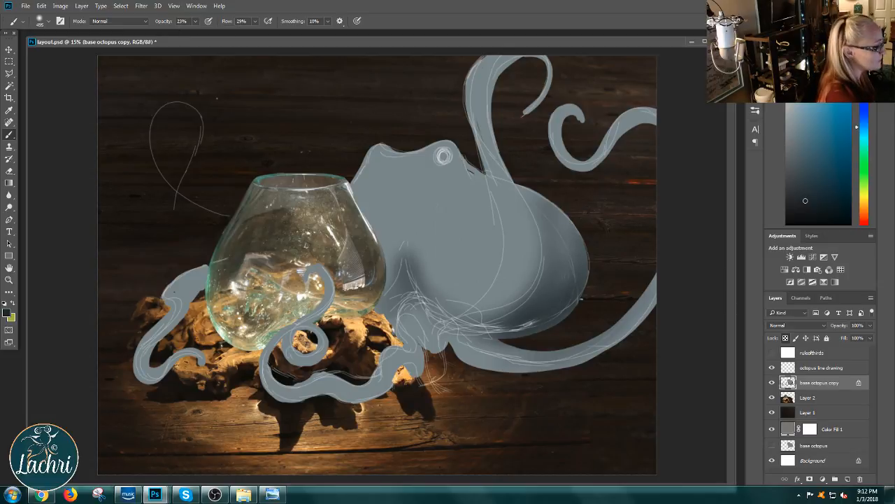
mouse_move(475, 341)
mouse_down()
mouse_move(595, 341)
mouse_move(653, 274)
mouse_move(640, 302)
mouse_move(650, 273)
mouse_move(640, 315)
mouse_move(626, 317)
mouse_move(644, 298)
mouse_up()
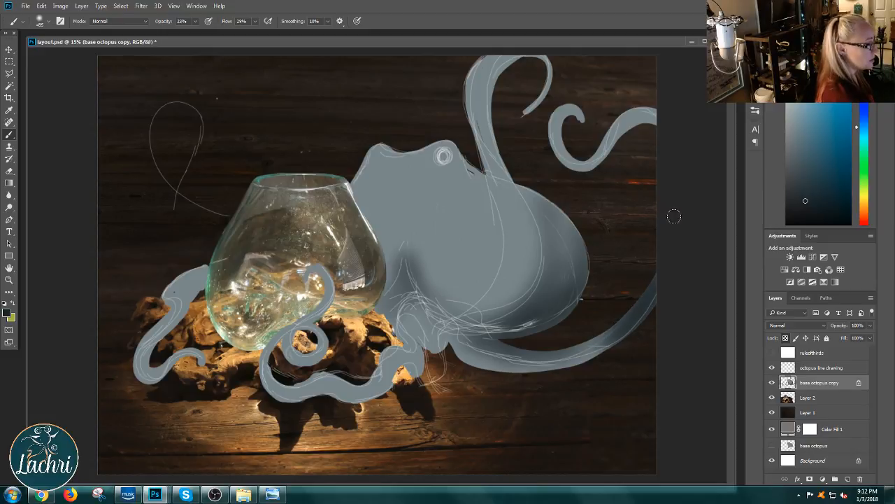
mouse_move(650, 126)
mouse_down()
mouse_move(650, 105)
mouse_move(647, 114)
mouse_move(636, 110)
mouse_move(584, 144)
mouse_move(565, 109)
mouse_move(565, 147)
mouse_move(568, 104)
mouse_up()
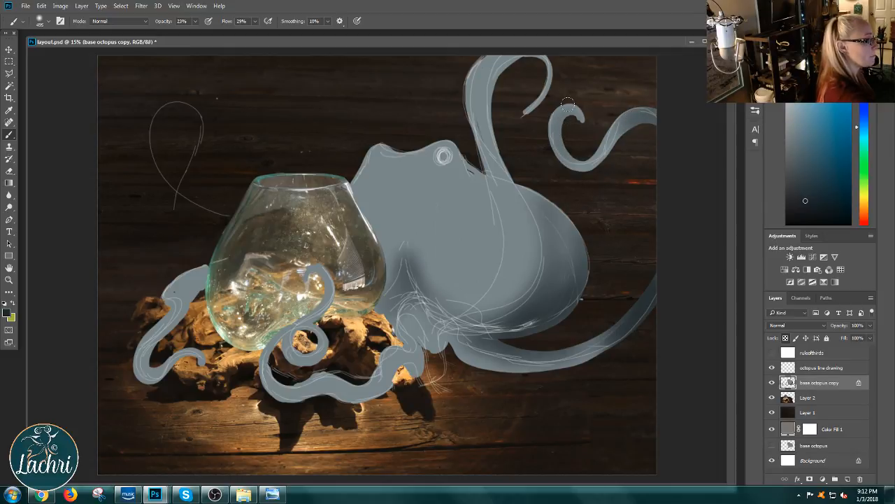
Step: At 55% brush opacity, darken both ends of the upper-right curled tentacle, and shade the raised tentacle down into the body's fold
click(196, 20)
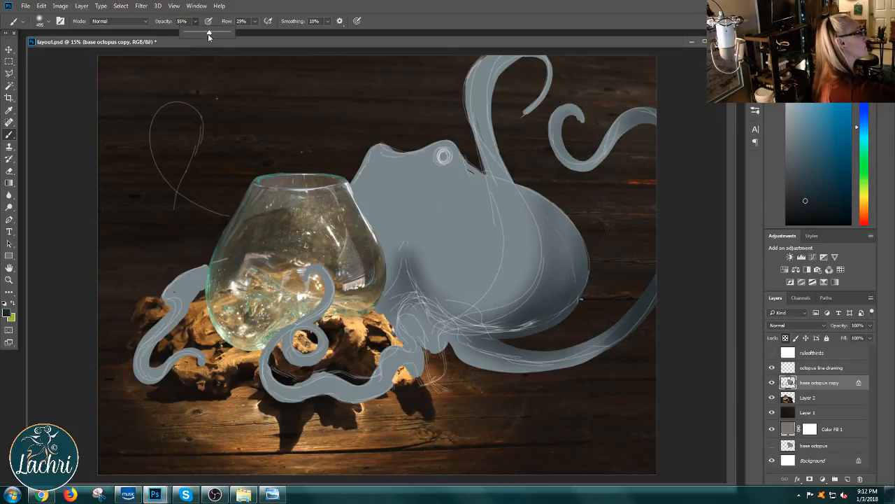
mouse_move(583, 121)
mouse_down()
mouse_move(573, 145)
mouse_move(564, 118)
mouse_move(575, 145)
mouse_move(564, 120)
mouse_move(580, 138)
mouse_move(572, 152)
mouse_move(561, 115)
mouse_move(583, 127)
mouse_up()
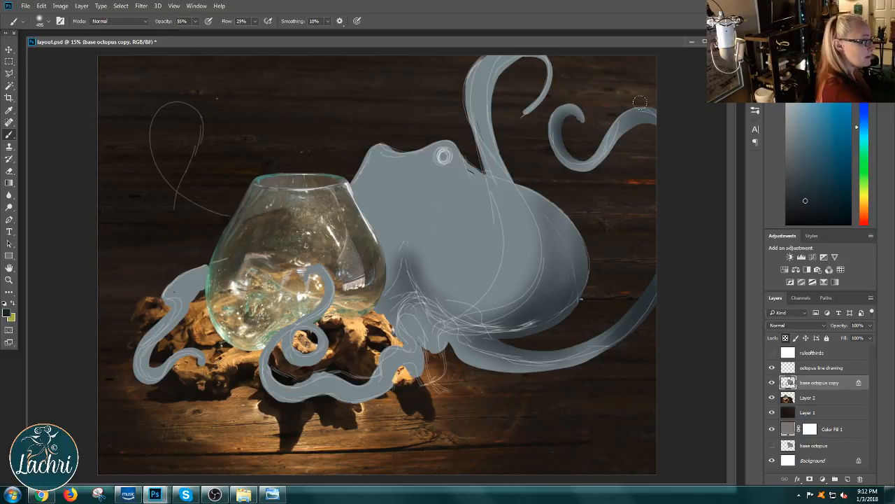
drag(648, 103, 650, 112)
mouse_move(493, 88)
mouse_down()
mouse_move(493, 129)
mouse_move(498, 67)
mouse_move(514, 58)
mouse_move(480, 85)
mouse_move(494, 161)
mouse_move(484, 77)
mouse_move(488, 129)
mouse_move(480, 122)
mouse_move(517, 196)
mouse_move(507, 280)
mouse_move(516, 273)
mouse_move(506, 301)
mouse_up()
drag(528, 266, 502, 305)
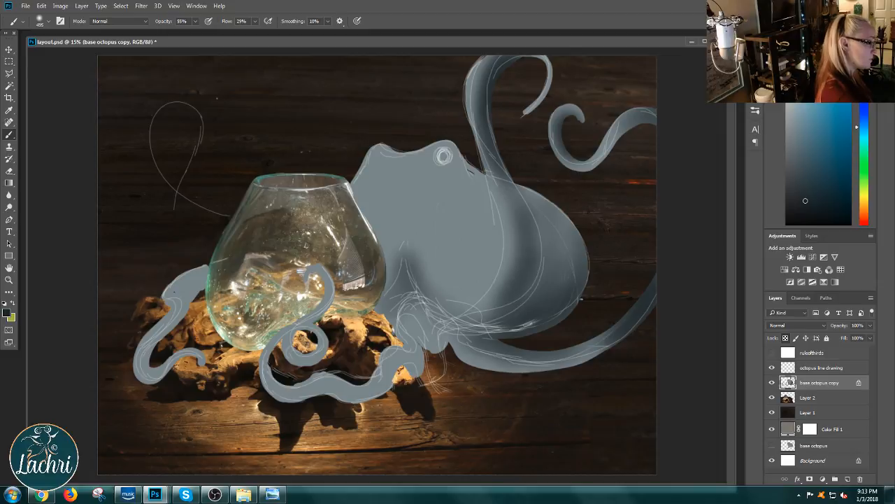
Step: Shade between the octopus's eyes and behind the ringed eye, and darken the edges of the lower tentacles
mouse_move(383, 133)
mouse_down()
mouse_move(389, 149)
mouse_move(398, 126)
mouse_move(392, 145)
mouse_move(417, 126)
mouse_move(409, 165)
mouse_move(475, 148)
mouse_move(462, 172)
mouse_move(463, 248)
mouse_move(487, 200)
mouse_move(493, 209)
mouse_up()
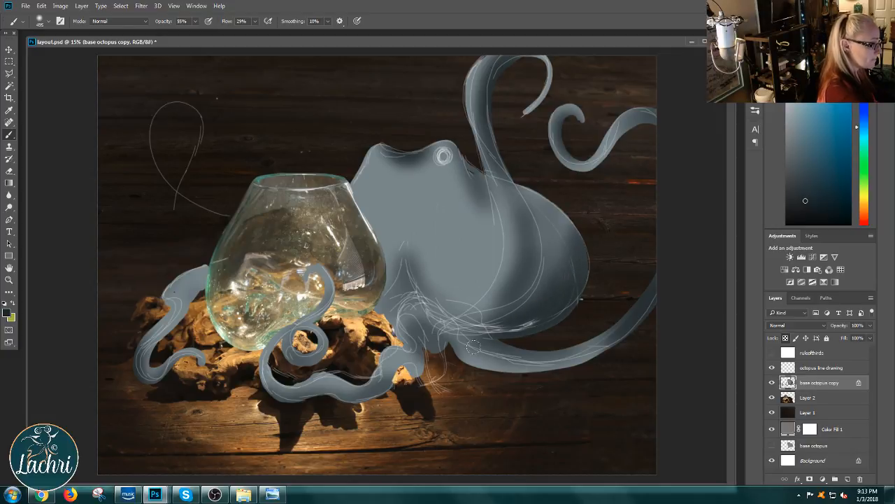
mouse_move(445, 345)
mouse_down()
mouse_move(490, 363)
mouse_move(547, 365)
mouse_move(499, 361)
mouse_up()
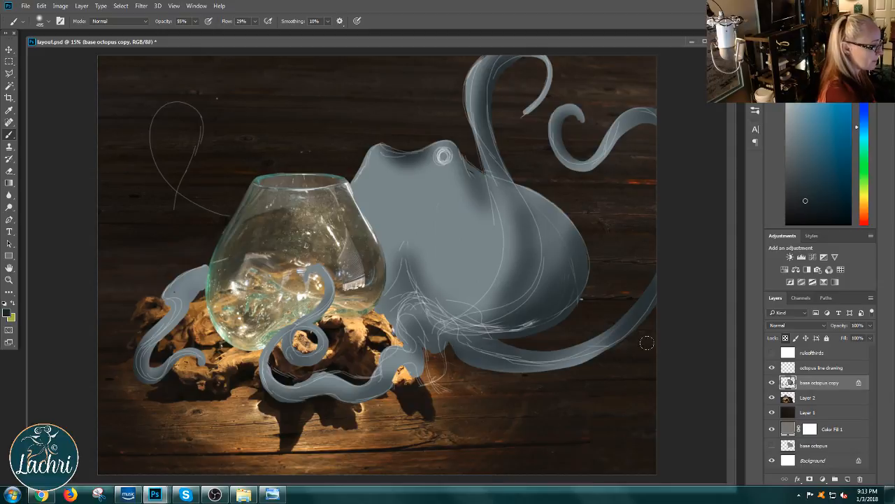
drag(592, 355, 480, 359)
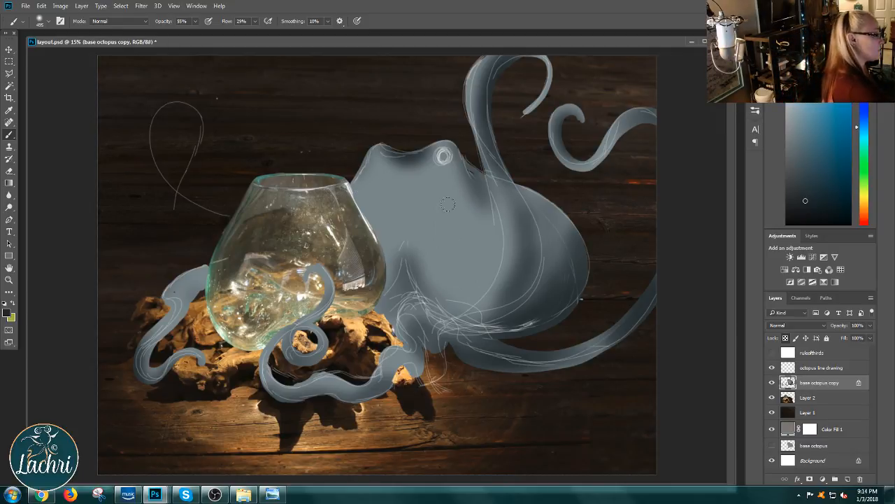
Step: Paint soft dark patches down the body below the ringed eye, and deepen the shading on the rear of the body
mouse_move(453, 265)
mouse_down()
mouse_move(464, 185)
mouse_move(482, 212)
mouse_move(473, 267)
mouse_up()
mouse_move(472, 172)
mouse_down()
mouse_move(448, 302)
mouse_move(458, 148)
mouse_move(427, 222)
mouse_move(449, 171)
mouse_move(464, 166)
mouse_move(425, 235)
mouse_move(482, 206)
mouse_move(445, 305)
mouse_up()
drag(549, 200, 555, 262)
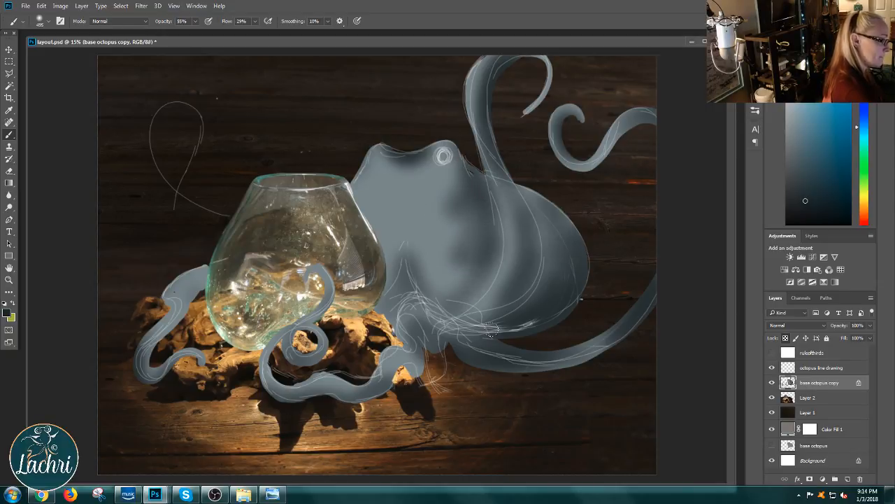
Step: Choose the textured preset Sampled Brush 48 13 for painting the octopus
right_click(486, 262)
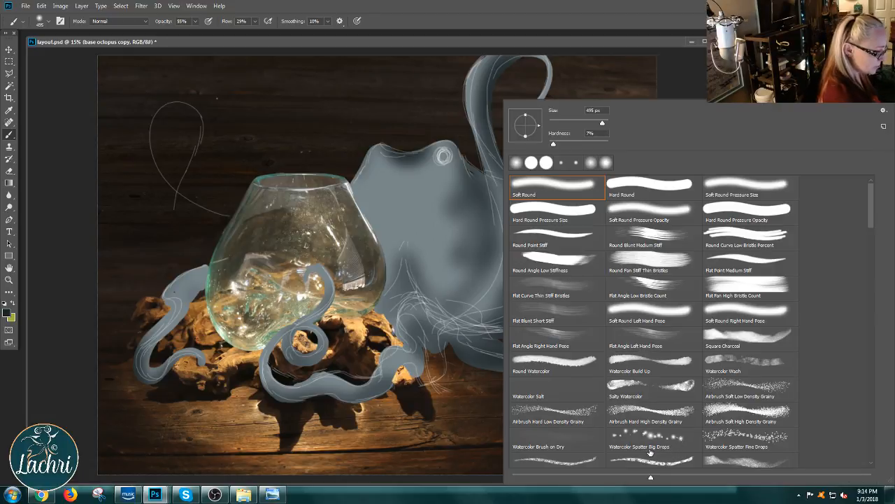
mouse_move(870, 220)
mouse_down()
mouse_move(882, 451)
mouse_move(893, 339)
mouse_move(875, 330)
mouse_up()
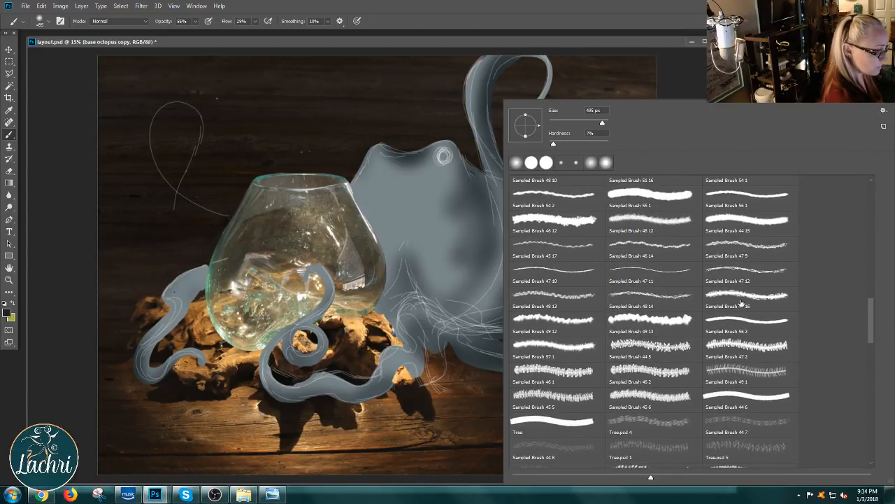
click(553, 311)
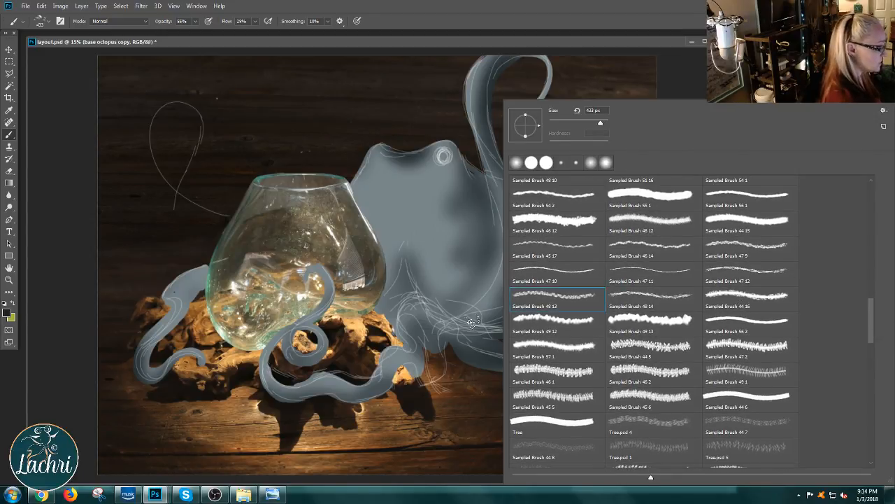
click(434, 234)
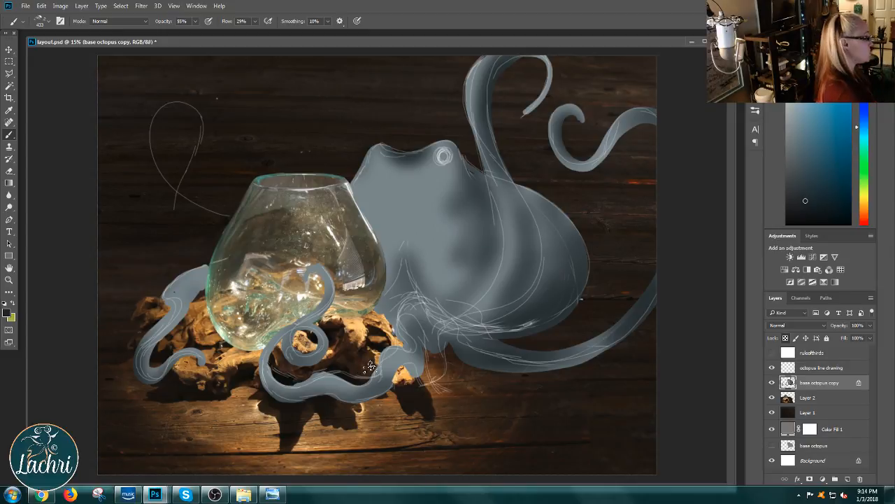
Step: Set the foreground color to a dark orange-brown, hex 653403
click(9, 313)
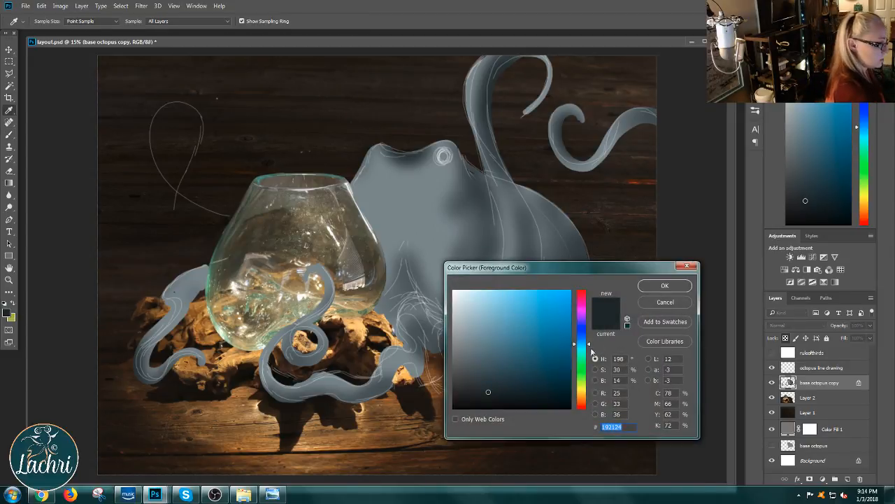
click(585, 402)
drag(583, 401, 583, 399)
click(567, 362)
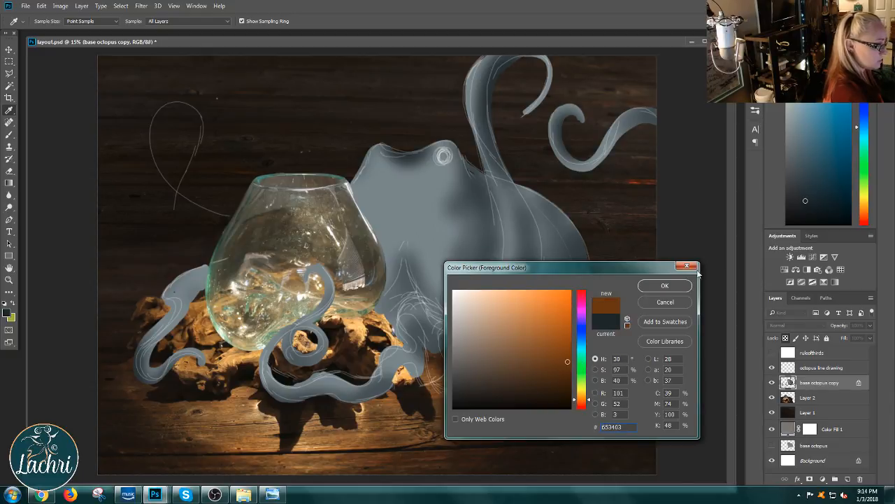
click(665, 286)
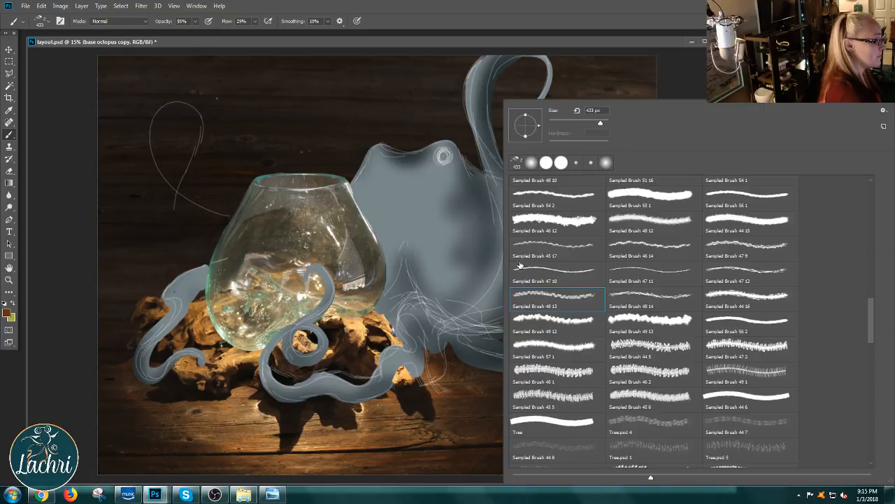
Step: Set the brush size to 511 px and mottle the octopus's head, body and tentacles with brown texture
right_click(517, 263)
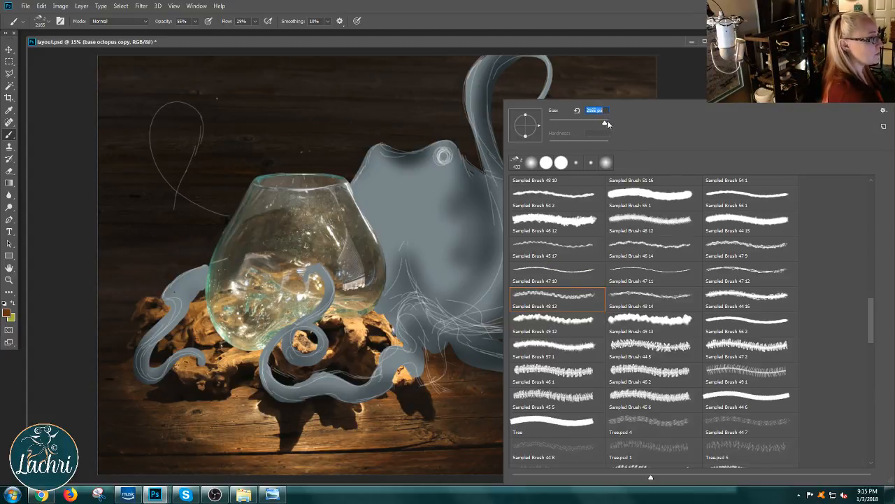
drag(606, 121, 603, 124)
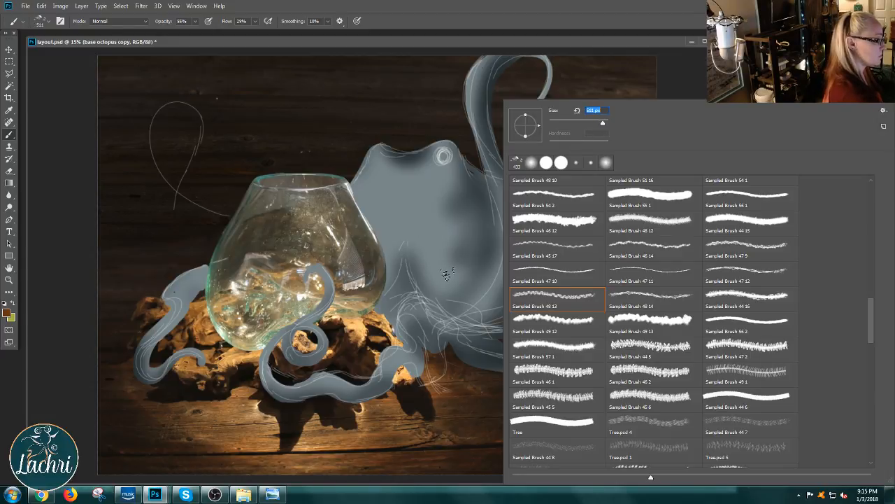
click(643, 37)
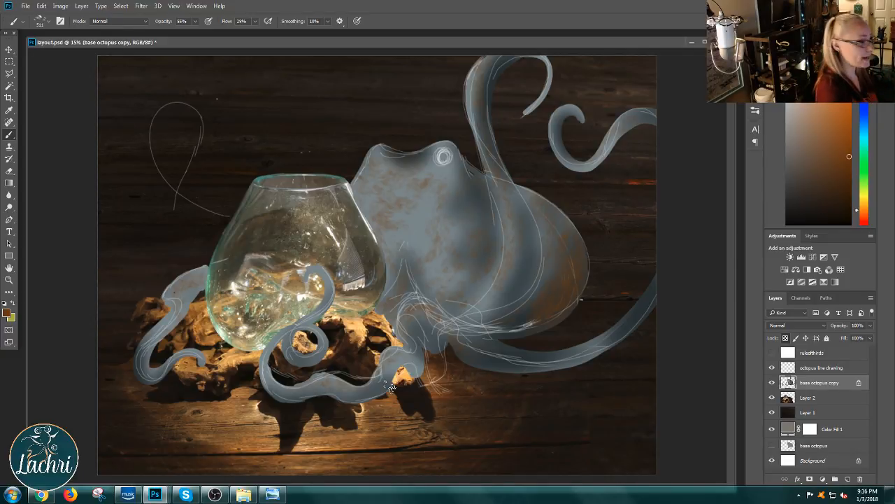
Step: Try the Sampled Brush 48 14, Sampled Brush 44 16 and Tree.psd 4 presets for the octopus's skin texture
right_click(542, 272)
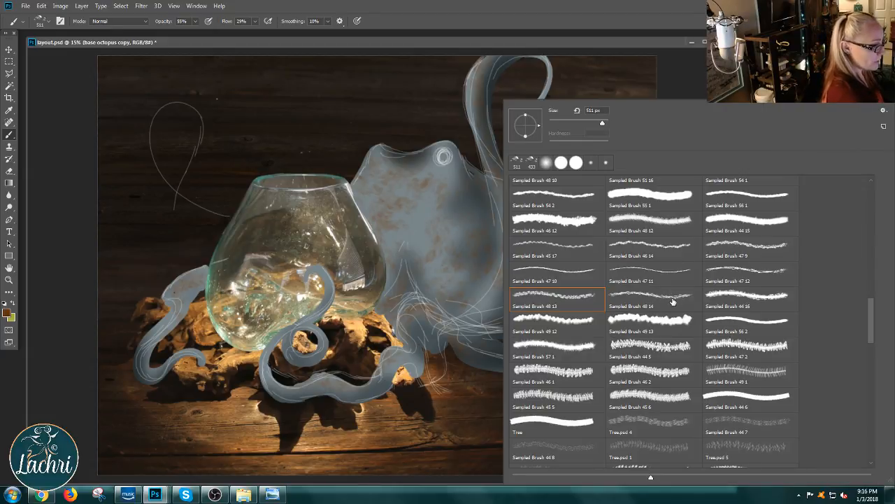
click(672, 301)
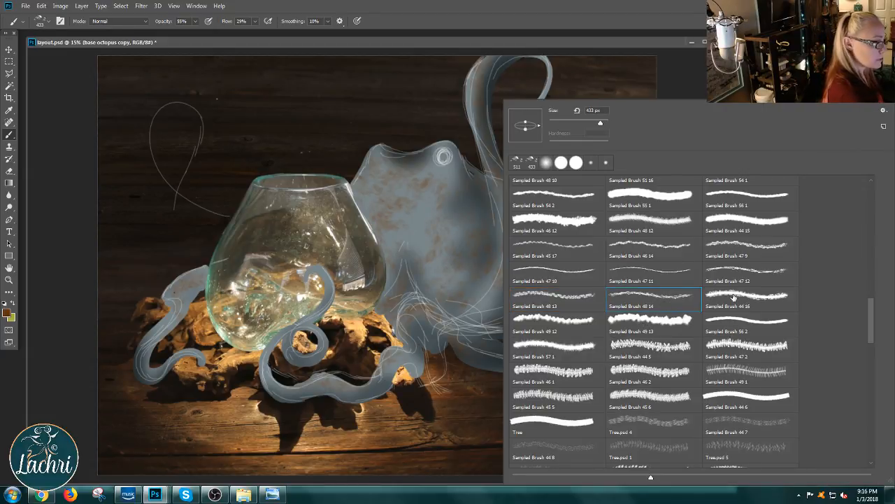
click(733, 298)
click(465, 278)
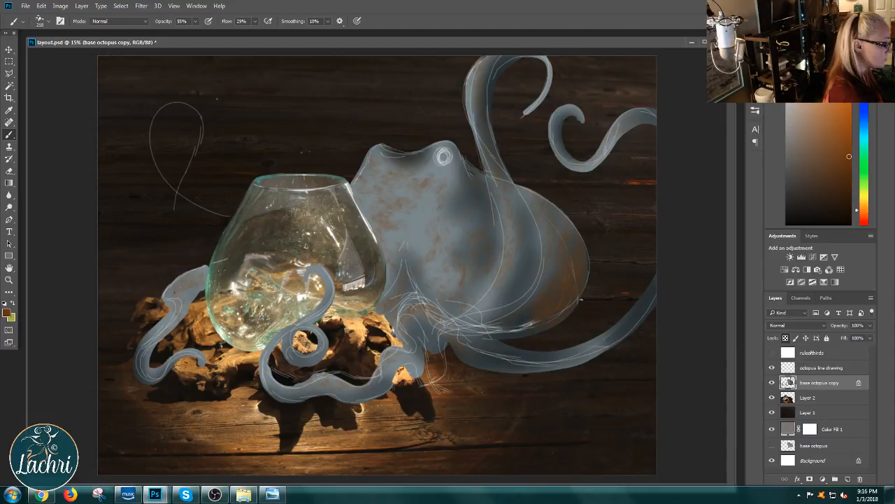
right_click(504, 290)
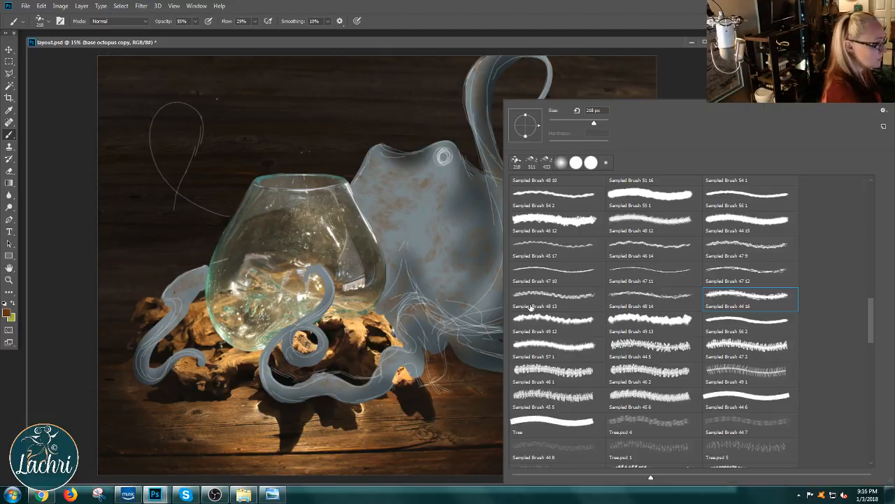
click(671, 431)
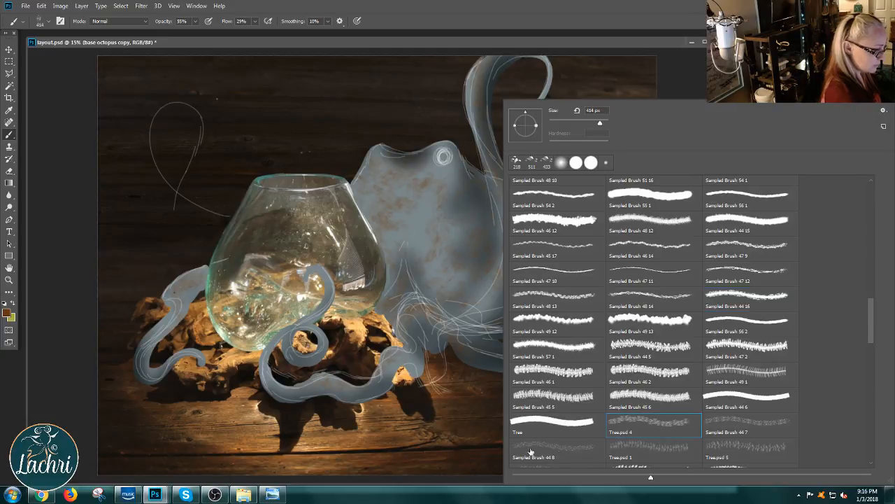
click(457, 264)
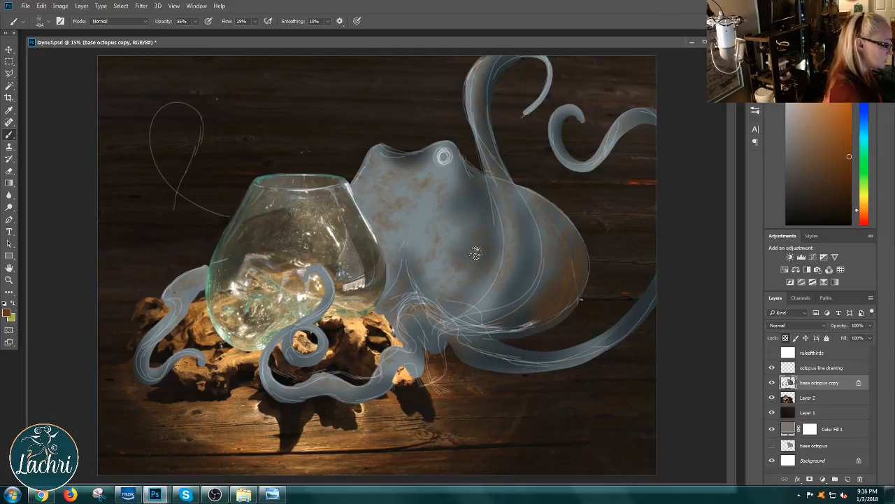
Step: Choose the Sampled Brush 50 10 preset and dab brown texture onto the body below the ringed eye
right_click(499, 307)
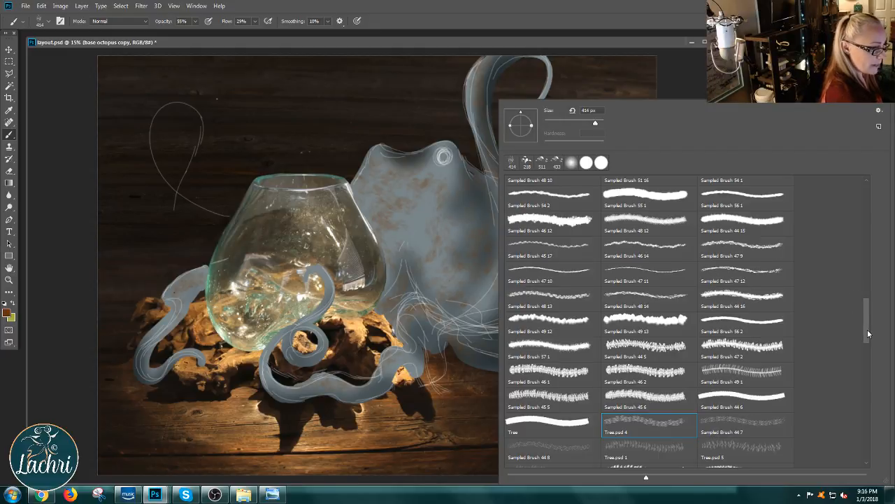
drag(869, 334, 866, 307)
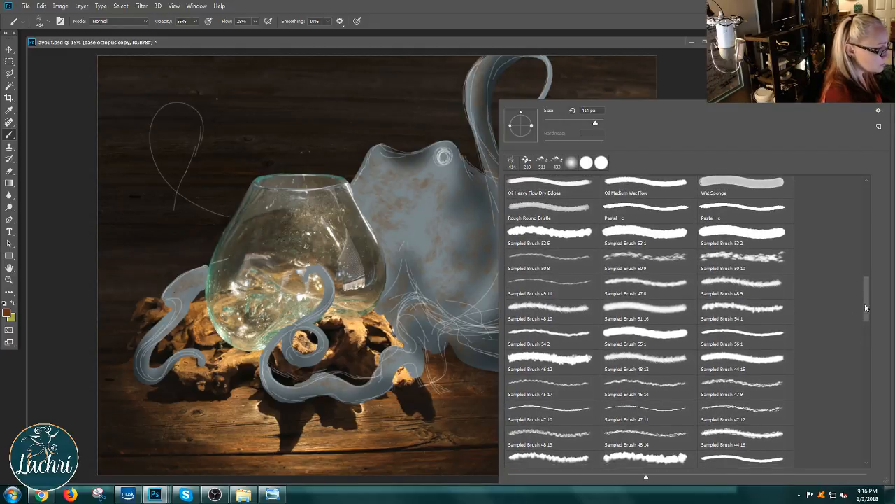
click(750, 270)
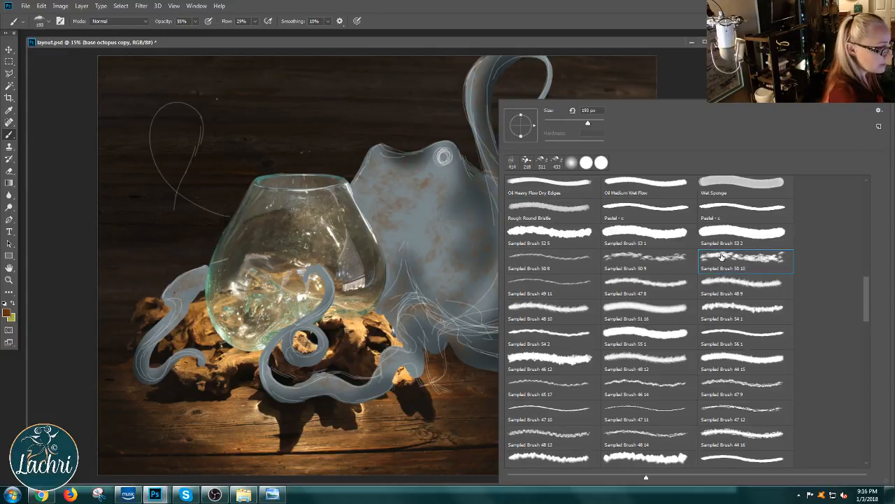
click(464, 264)
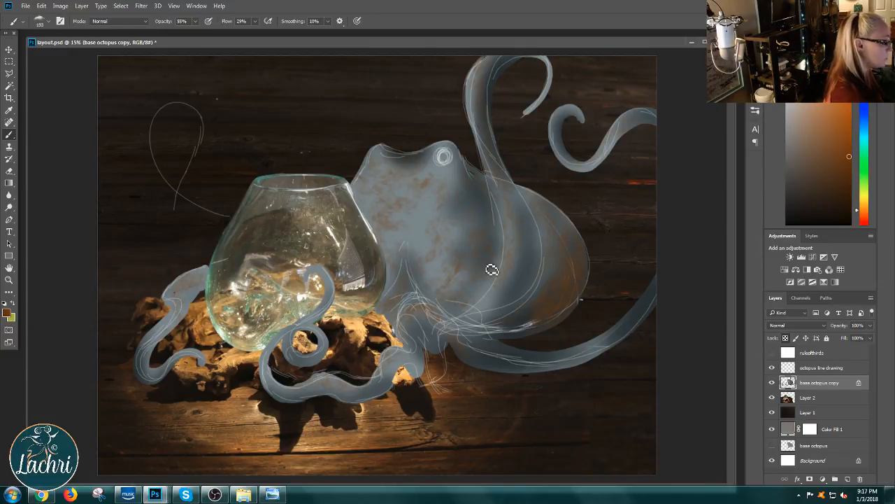
right_click(489, 295)
click(443, 256)
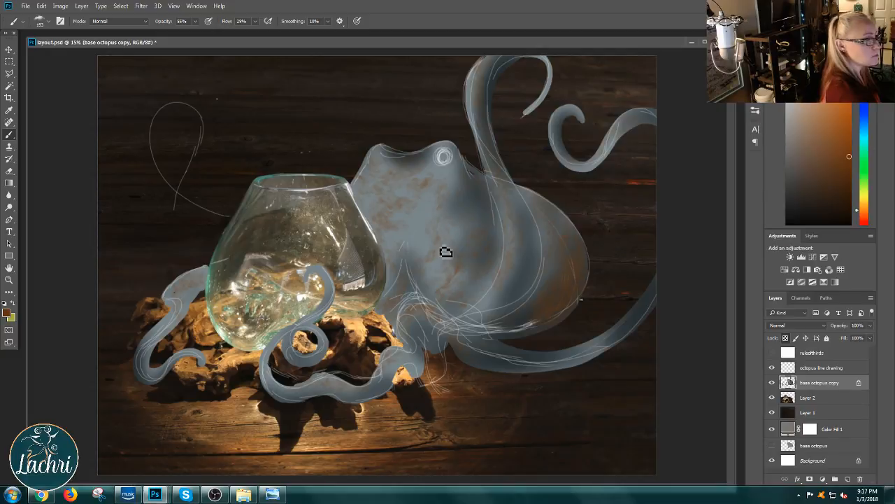
Step: Switch to a lighter, muted brown, enlarge the brush to 354 px, and add mottling across the octopus's body
click(818, 135)
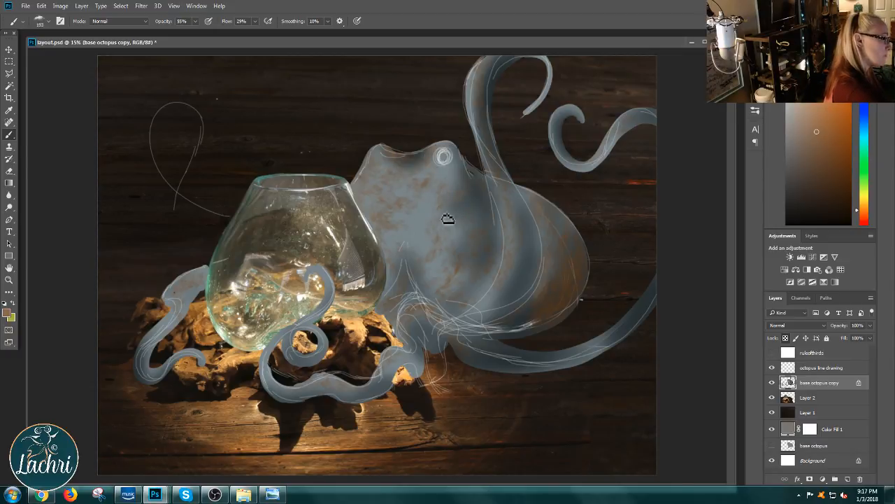
right_click(476, 222)
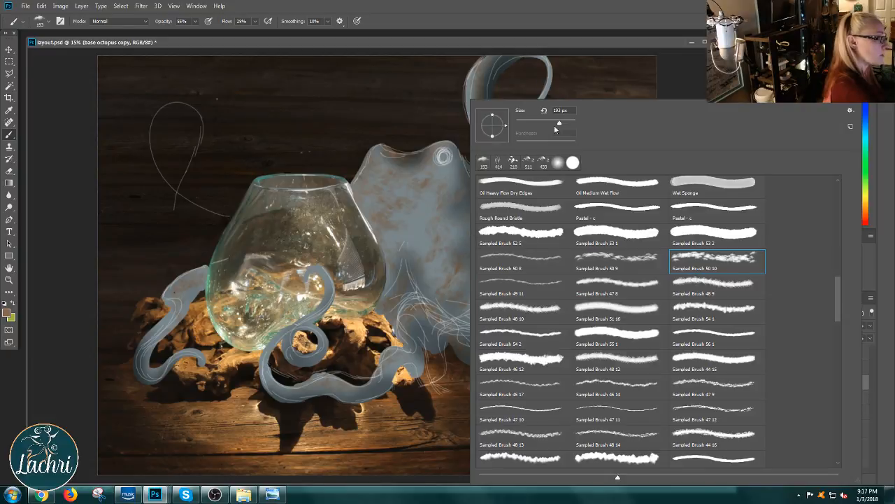
drag(560, 125, 566, 123)
click(456, 241)
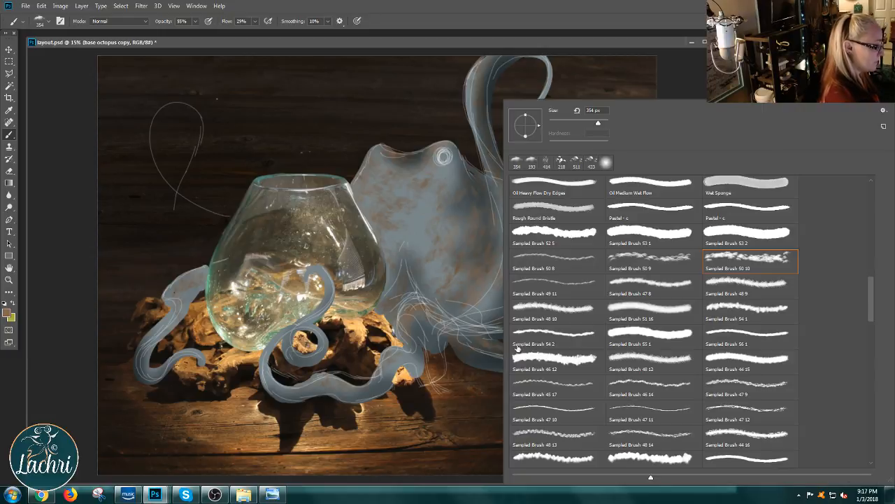
Step: Choose the Rough Round Bristle brush and stroke muted brown down the body below the ringed eye at 306 px
right_click(516, 359)
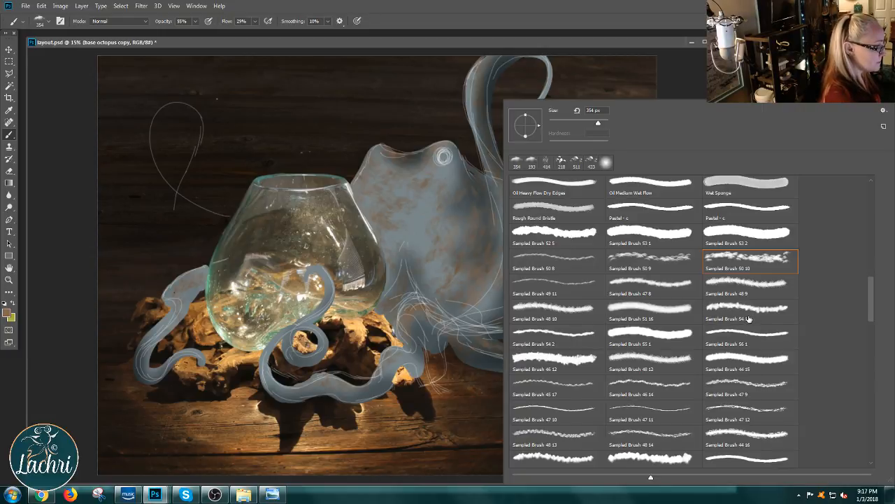
click(561, 210)
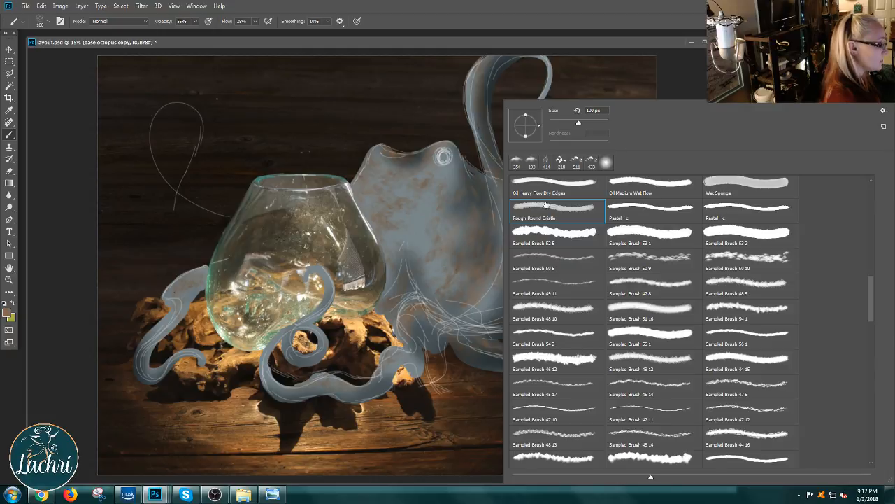
drag(480, 221, 484, 283)
Step: Try the Tree.psd 10 and Sampled Brush 46 4 presets on the octopus's body
right_click(517, 305)
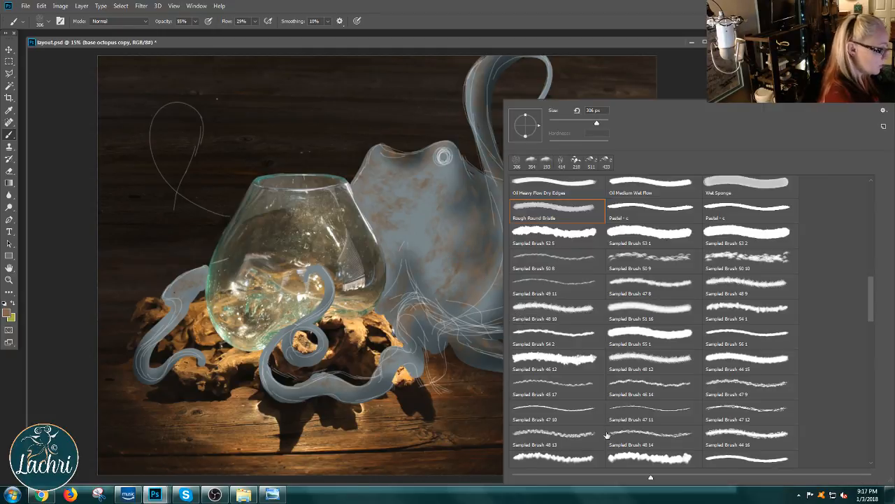
mouse_move(872, 313)
mouse_down()
mouse_move(881, 346)
mouse_move(870, 355)
mouse_move(869, 383)
mouse_up()
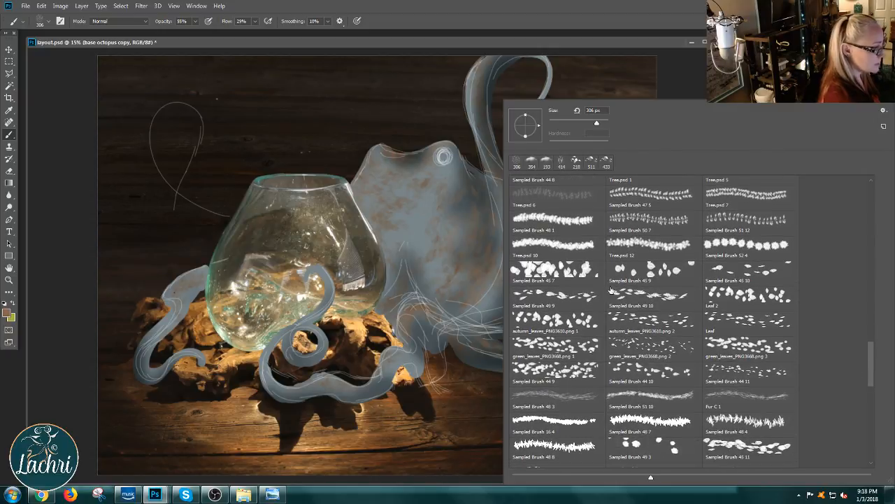
click(557, 246)
click(398, 273)
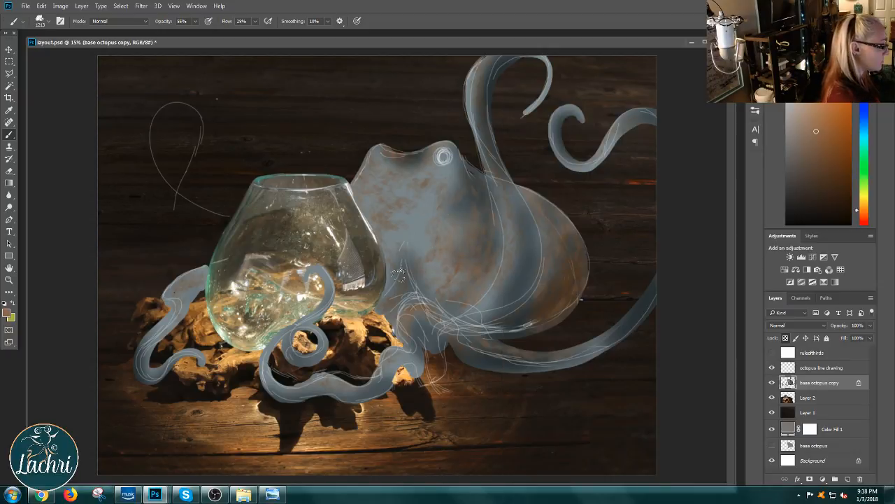
right_click(567, 258)
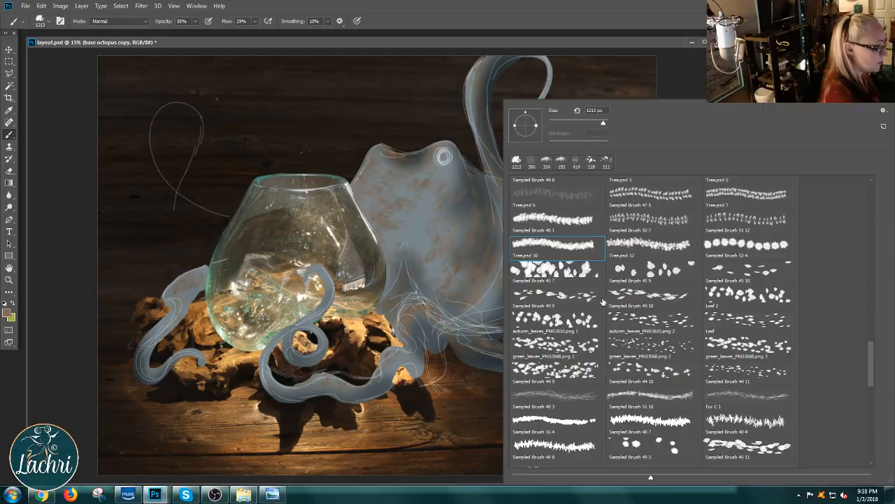
drag(874, 364, 875, 385)
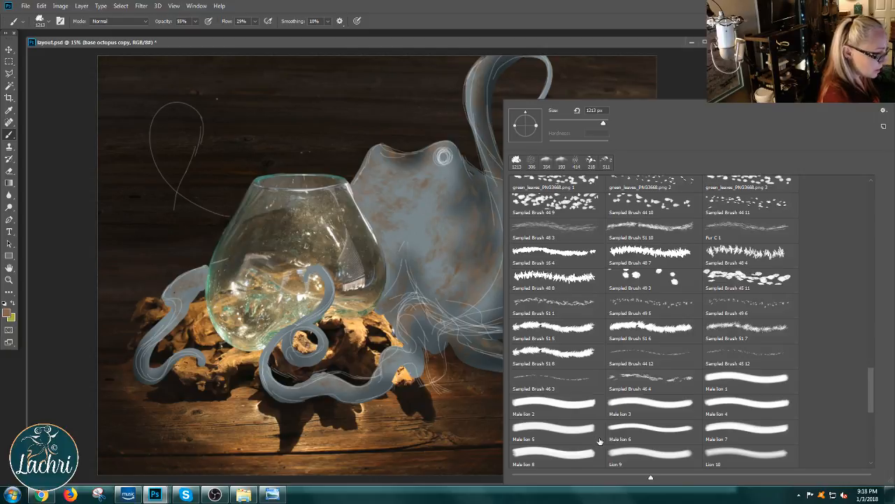
click(651, 382)
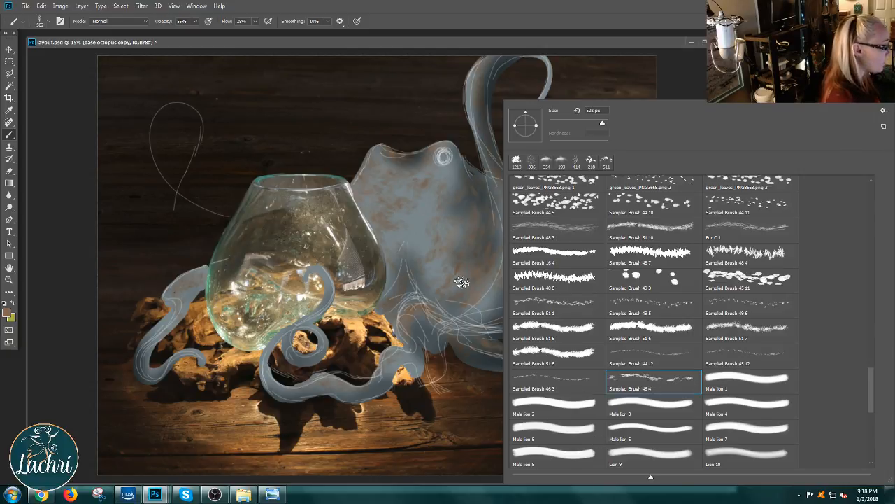
click(460, 258)
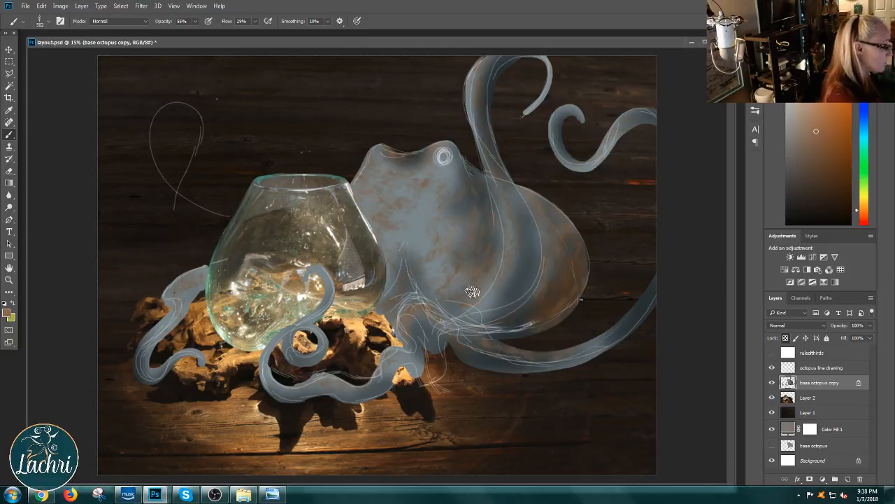
Step: Choose the Sampled Brush 46 6 preset and dab fine speckled texture onto the octopus's body at 433 px
right_click(565, 343)
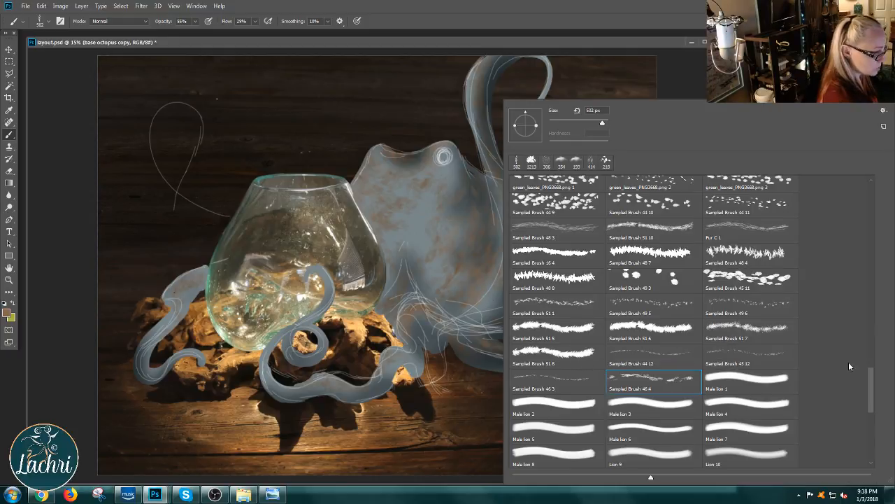
drag(872, 389, 867, 438)
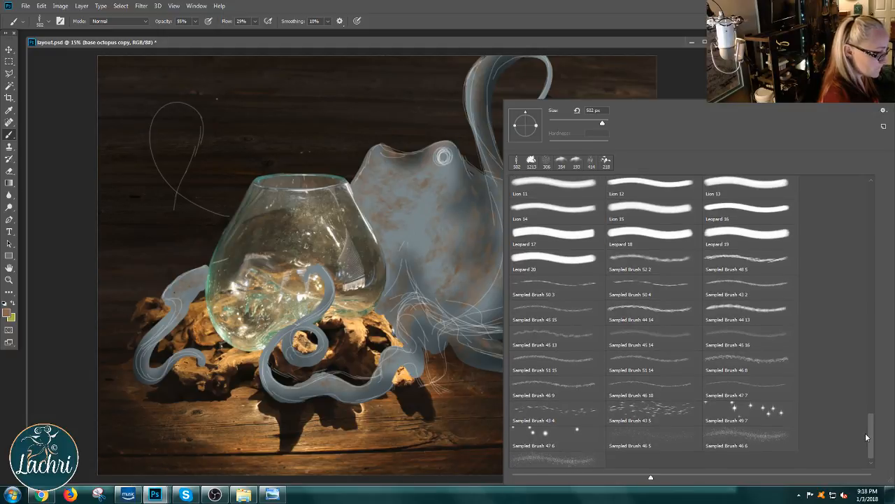
click(746, 437)
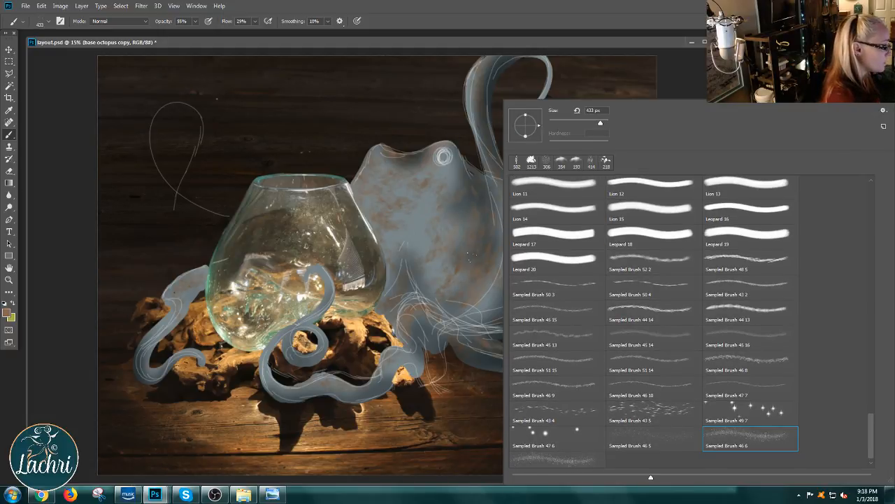
click(442, 284)
right_click(494, 259)
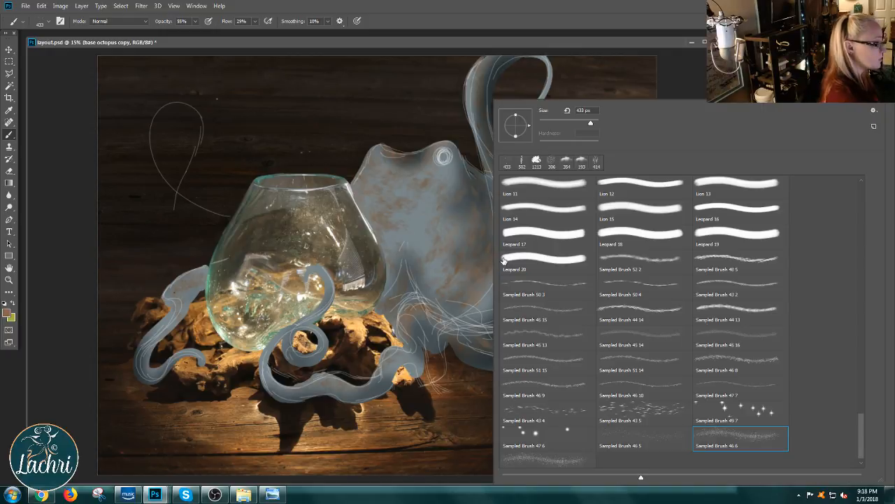
alt+click(307, 283)
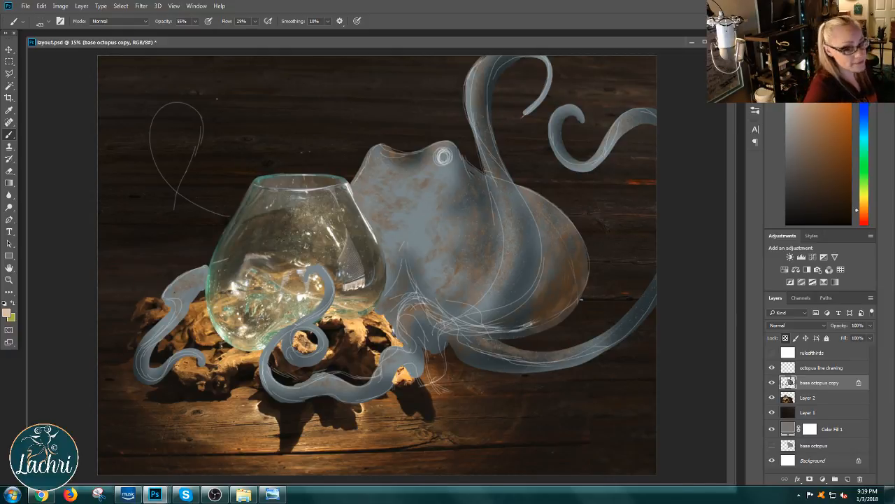
Step: Choose the Sampled Brush 43 5 preset, enlarge it to 432 px, and add pale beige streaks across the octopus's body
right_click(553, 265)
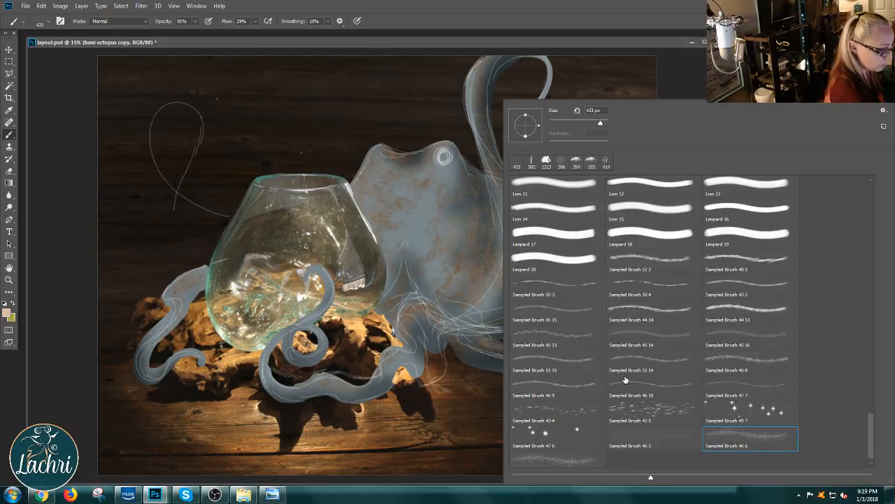
click(670, 415)
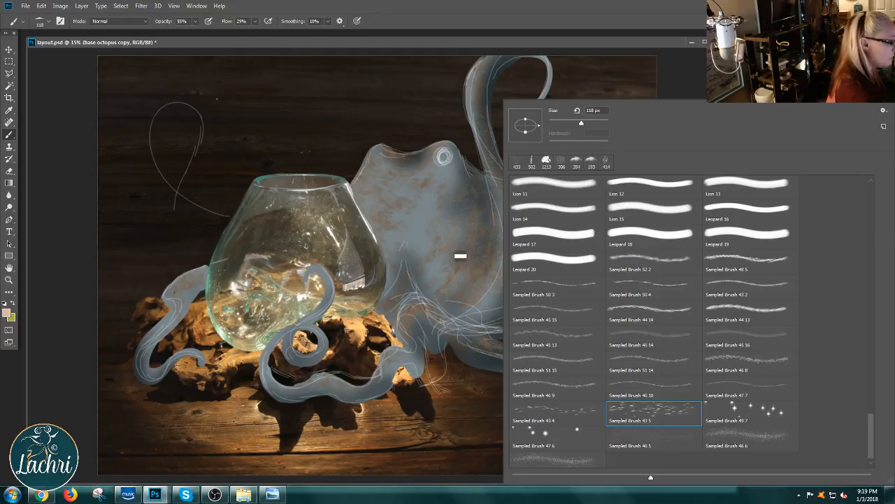
drag(581, 123, 594, 122)
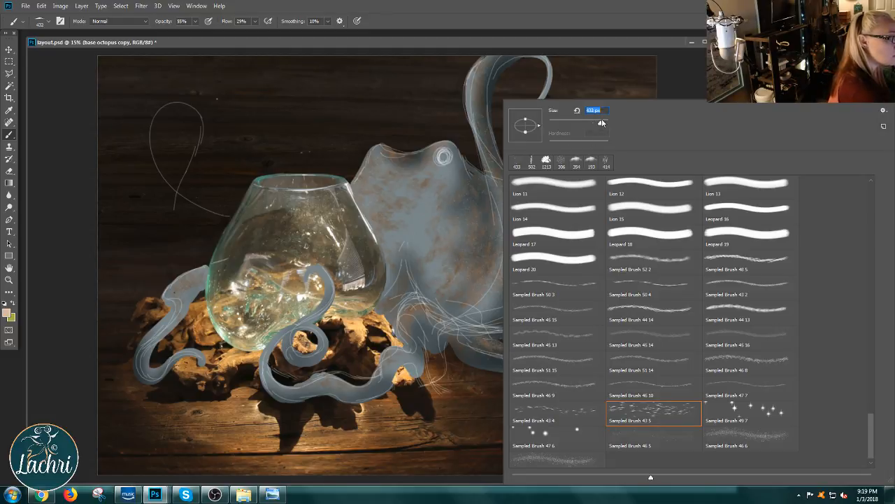
click(461, 225)
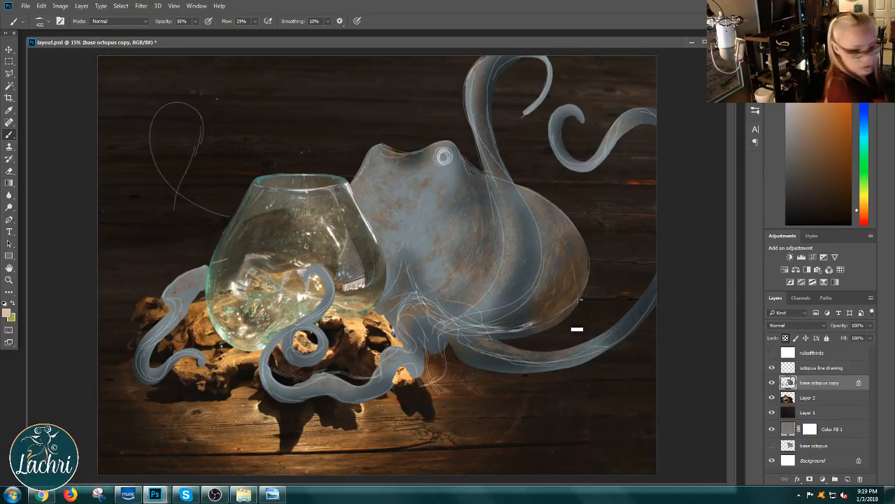
Step: Try the Sampled Brush 46 8 and Sampled Brush 46 4 presets on the octopus's body
right_click(590, 274)
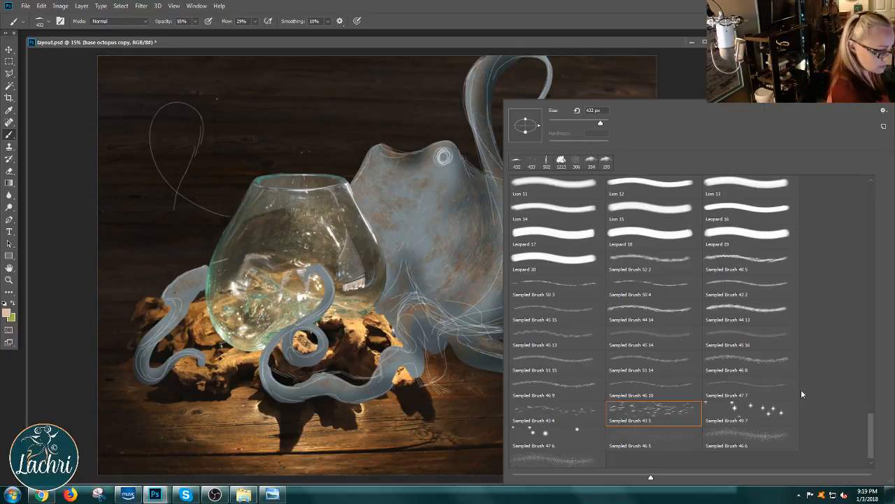
click(739, 360)
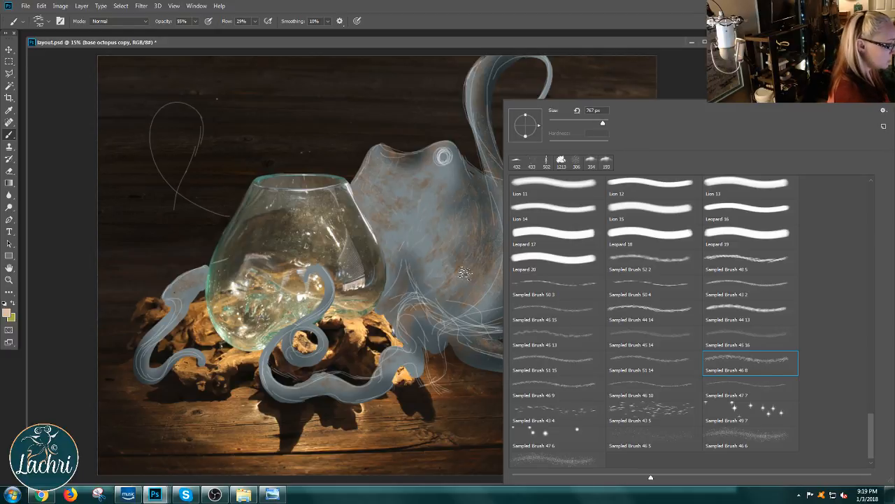
drag(875, 425, 871, 391)
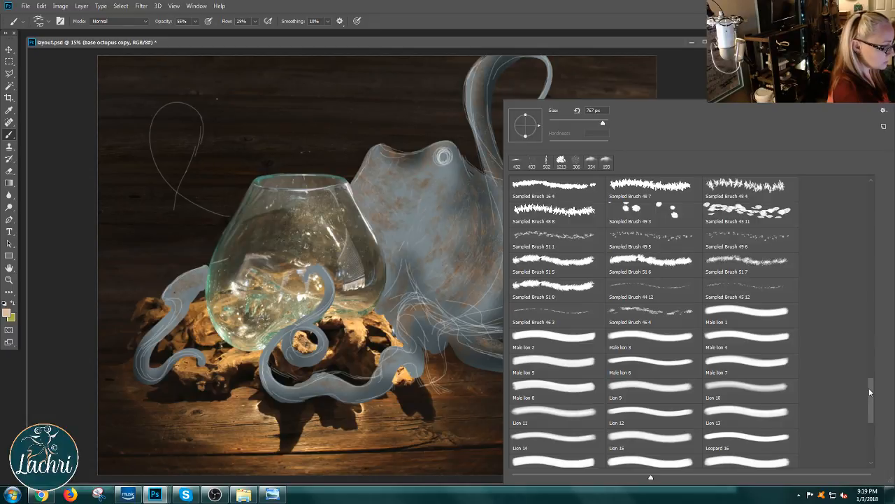
drag(871, 391, 860, 382)
click(652, 344)
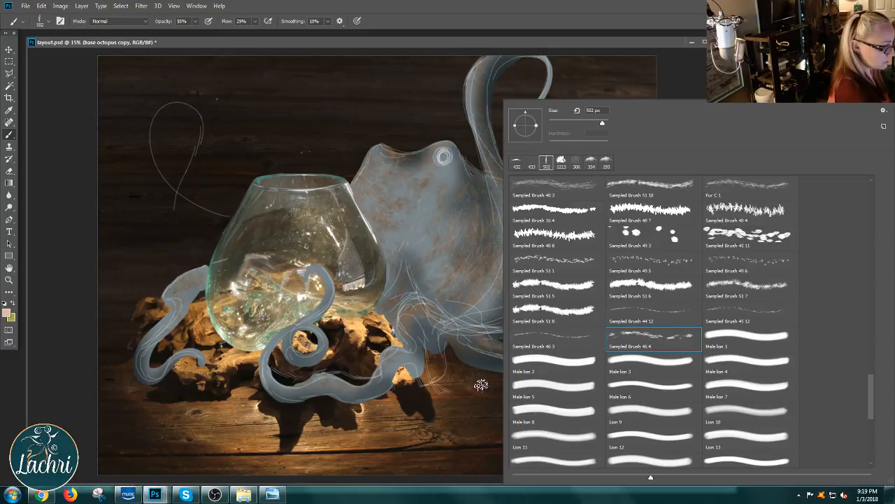
click(430, 266)
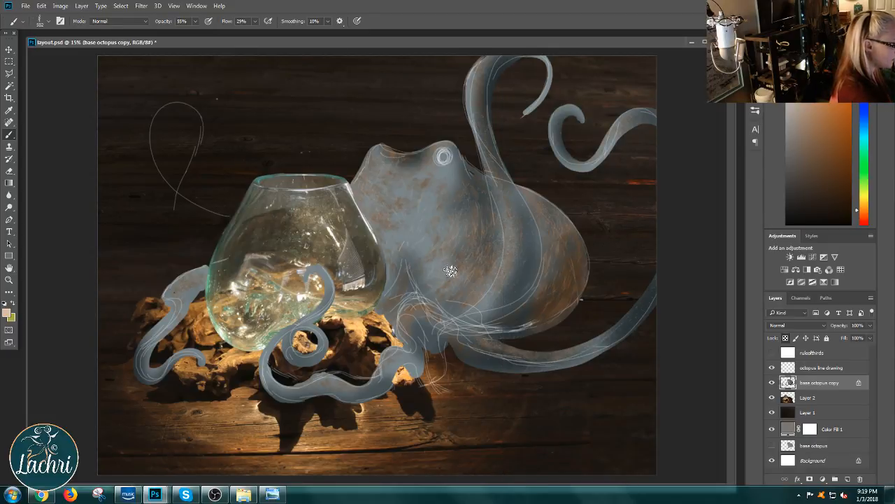
Step: Choose the Sampled Brush 51 1 preset, enlarge it to 1811 px, and stroke pale texture across the body below the ringed eye
right_click(452, 270)
click(539, 272)
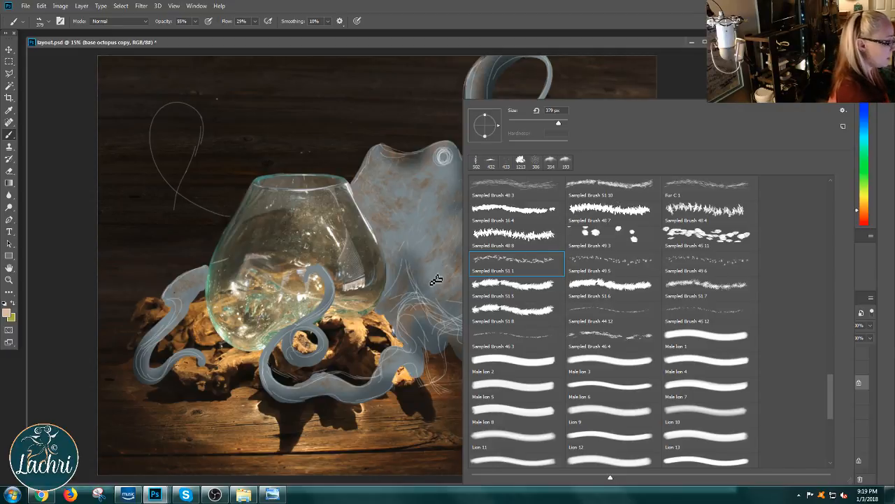
drag(559, 124, 564, 124)
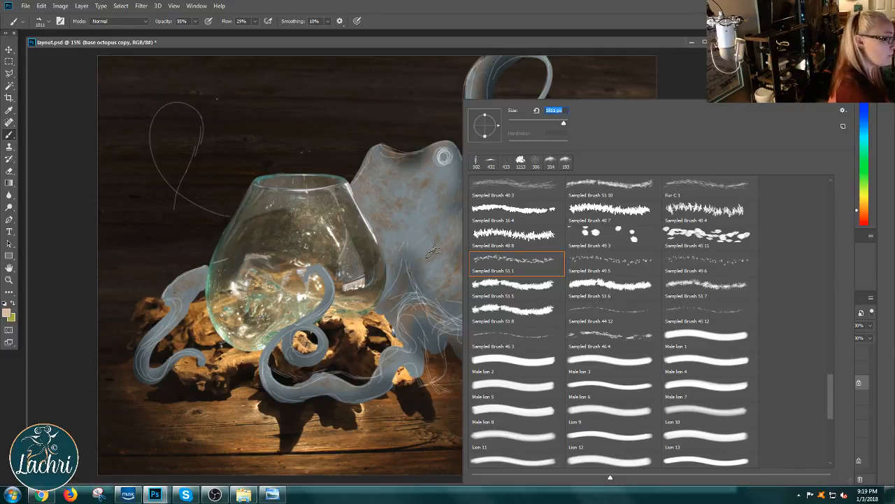
mouse_move(433, 251)
mouse_down()
mouse_move(418, 285)
mouse_move(466, 240)
mouse_up()
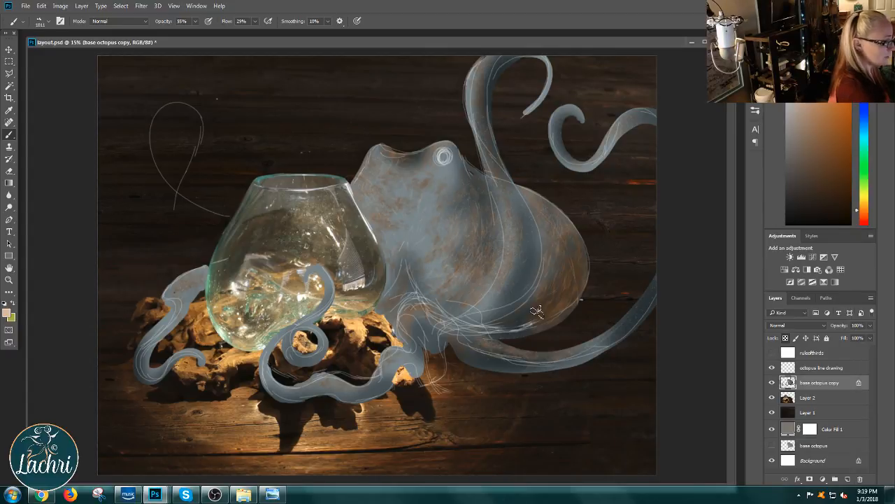
Step: Pick the Sampled Brush 47 5 preset, replace it with Sampled Brush 52 5, and try a pale 325 px dab on the body
right_click(539, 311)
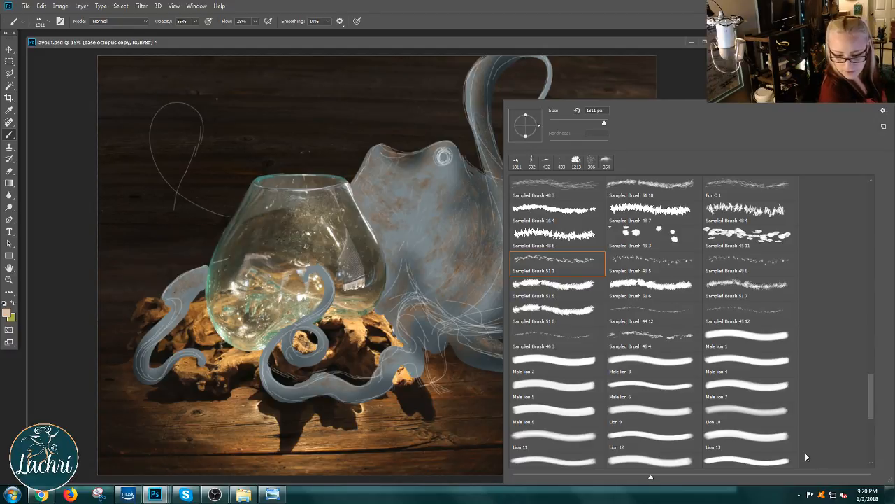
drag(880, 408, 863, 361)
click(654, 255)
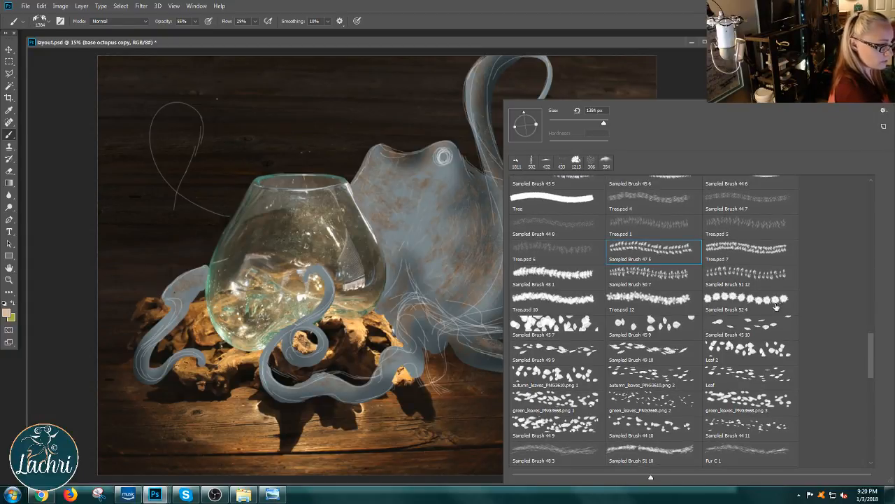
scroll(860, 360, up, 6)
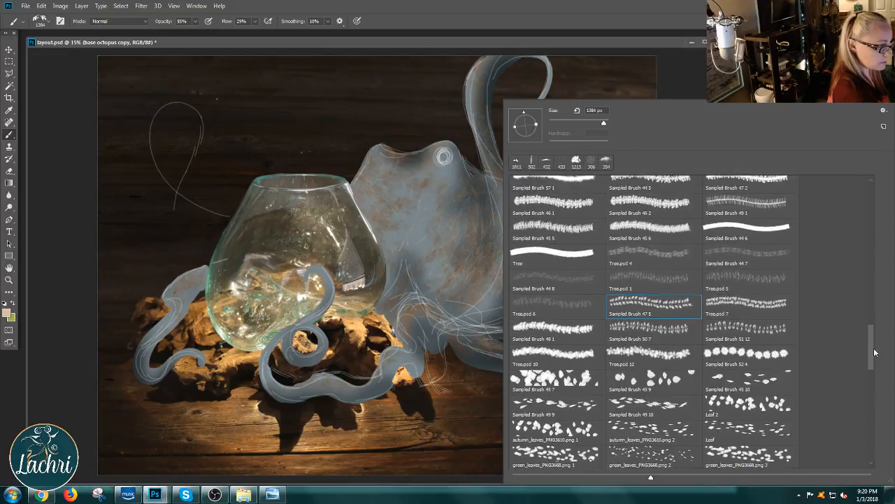
scroll(878, 340, up, 4)
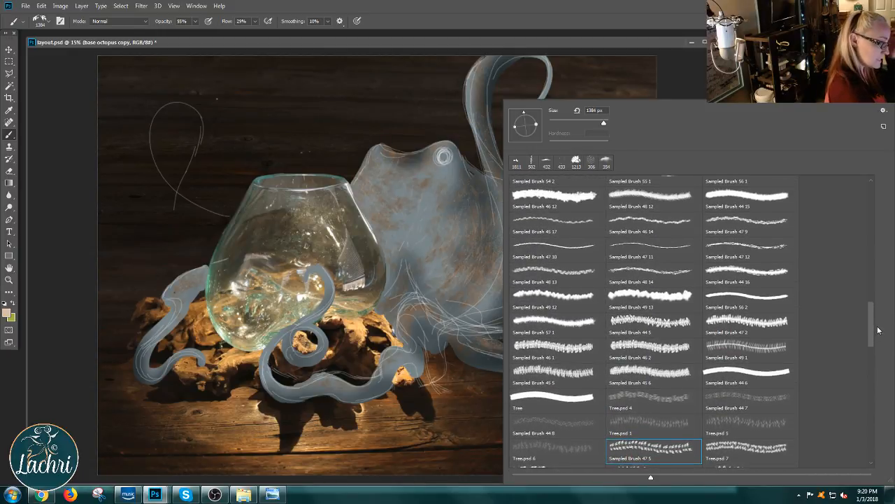
scroll(878, 327, up, 2)
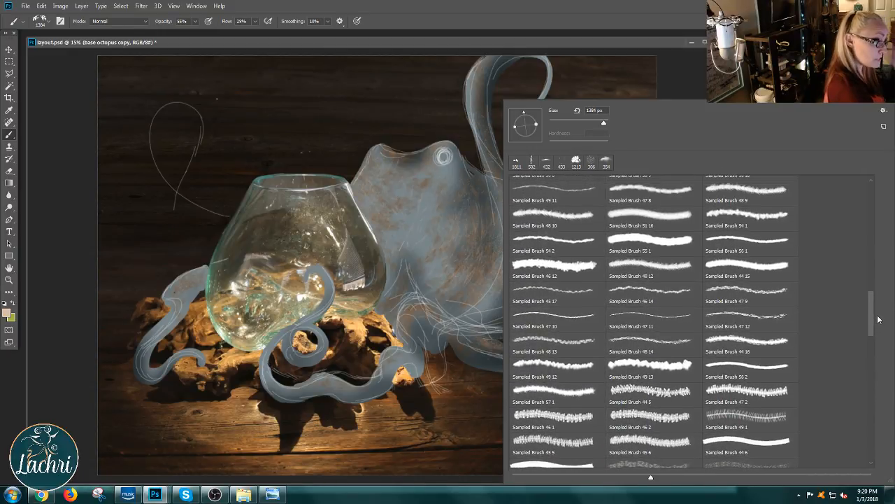
scroll(878, 320, up, 2)
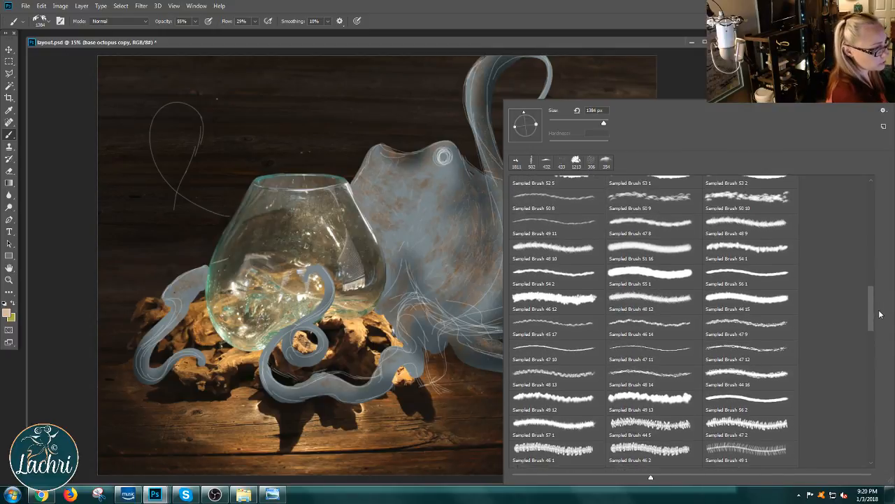
scroll(880, 314, up, 4)
click(520, 267)
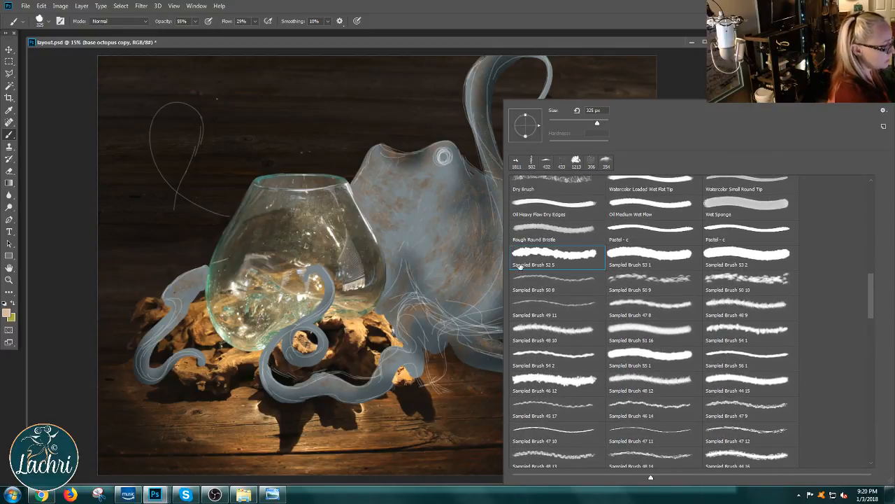
click(441, 248)
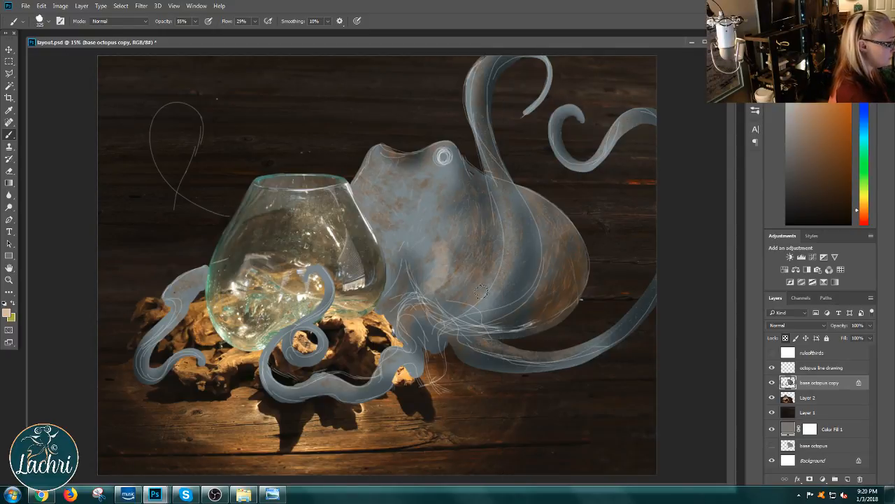
Step: Choose the Sampled Brush 45 16 preset and dab pale 1200 px texture onto the lower body beneath the ringed eye
right_click(529, 300)
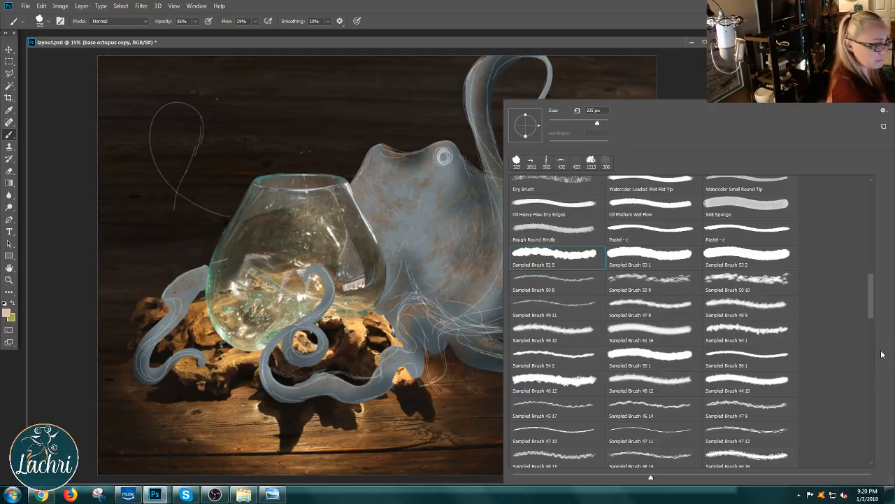
mouse_move(873, 308)
mouse_down()
mouse_move(857, 214)
mouse_move(842, 312)
mouse_move(853, 373)
mouse_up()
scroll(854, 376, down, 5)
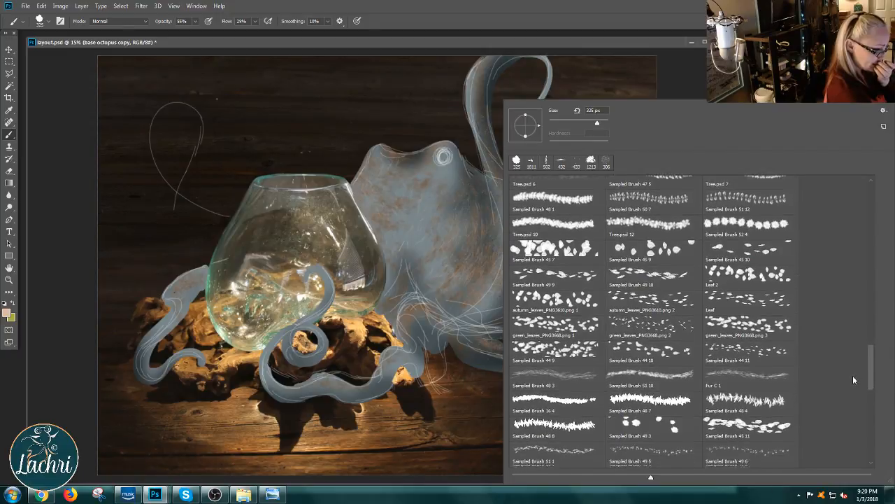
scroll(854, 395, down, 5)
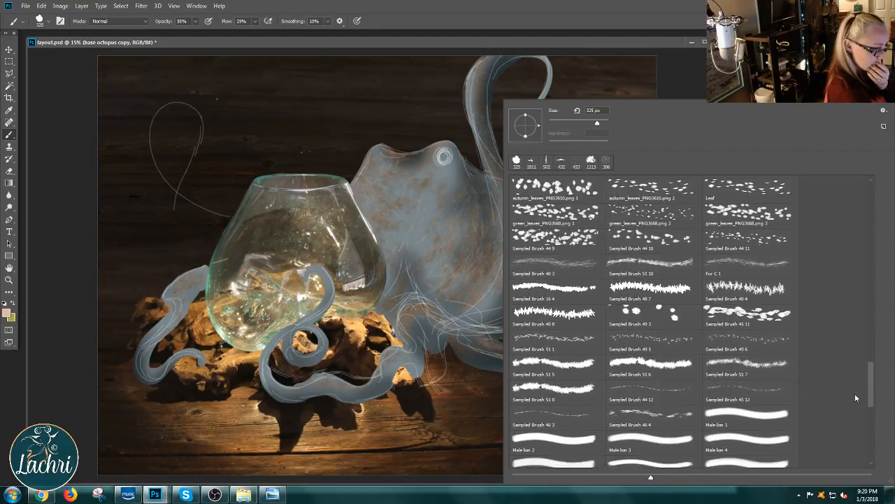
scroll(858, 413, down, 6)
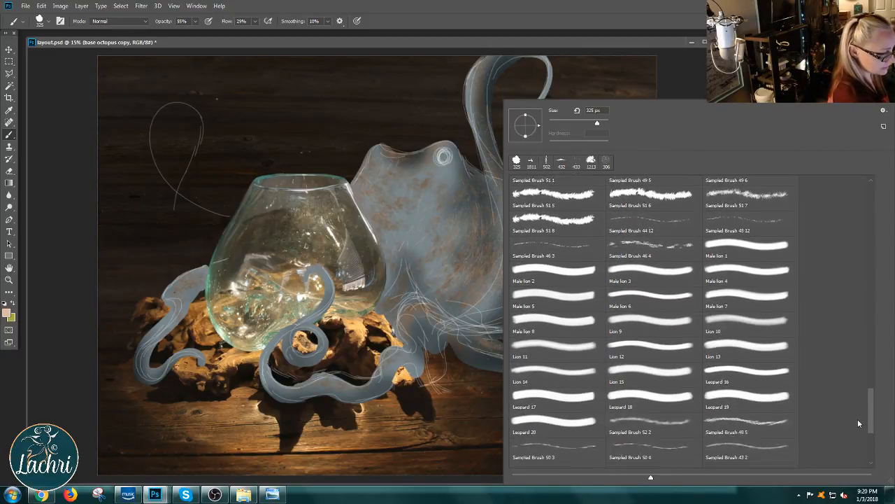
scroll(861, 437, down, 3)
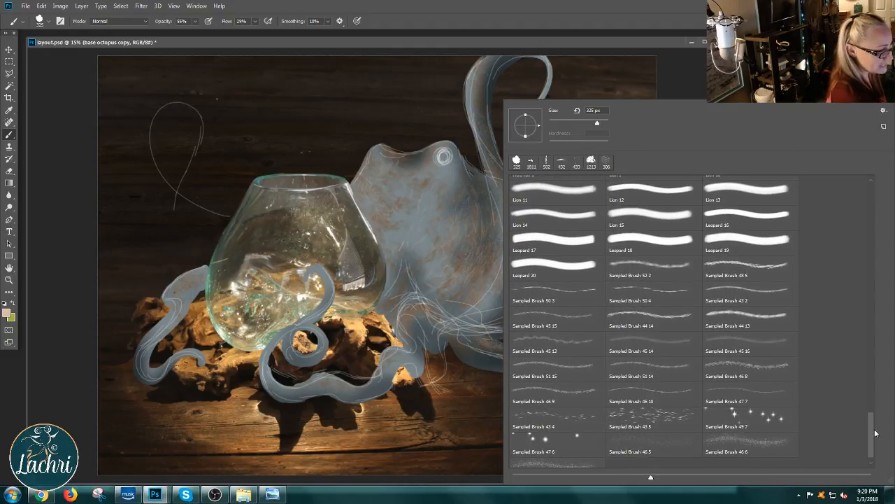
click(751, 349)
click(445, 280)
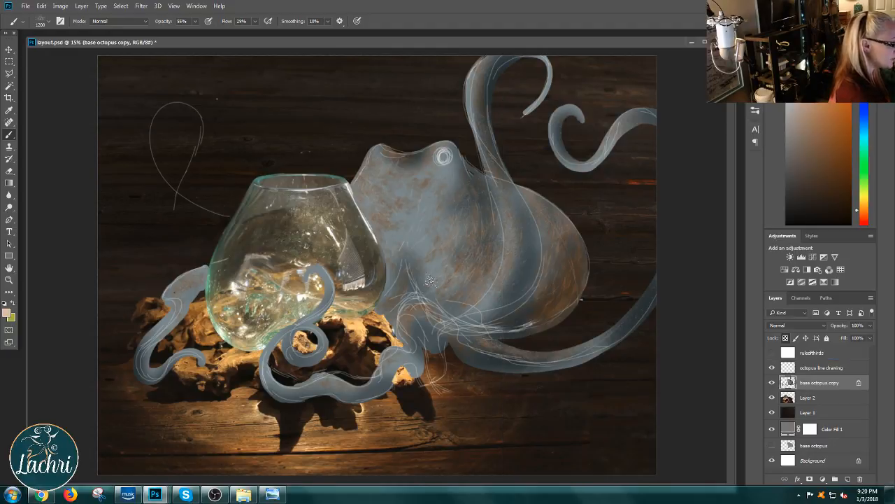
Step: Switch to a very dark teal, raise the brush opacity to 80%, and paint texture on the octopus's rounded rear body
click(864, 135)
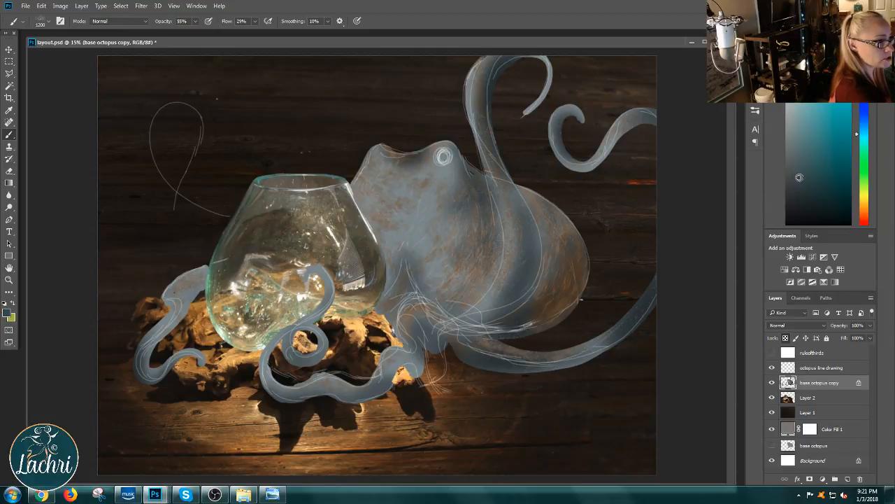
alt+click(585, 262)
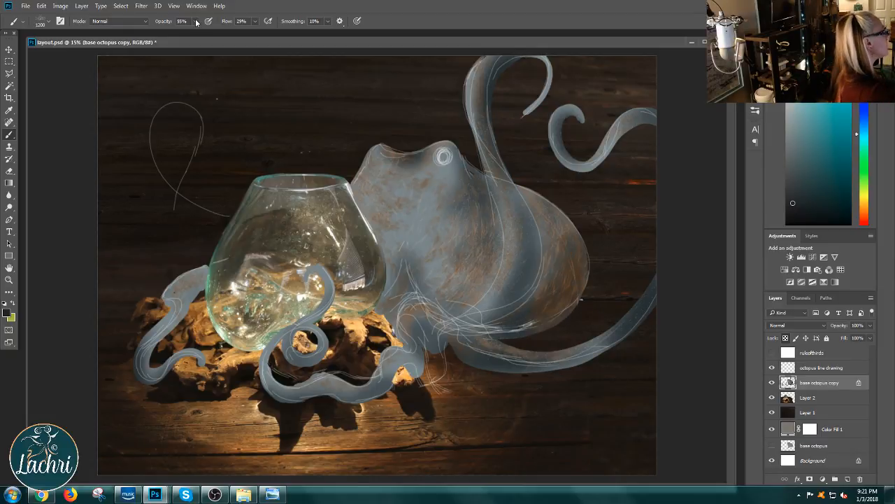
drag(196, 23, 208, 35)
click(564, 276)
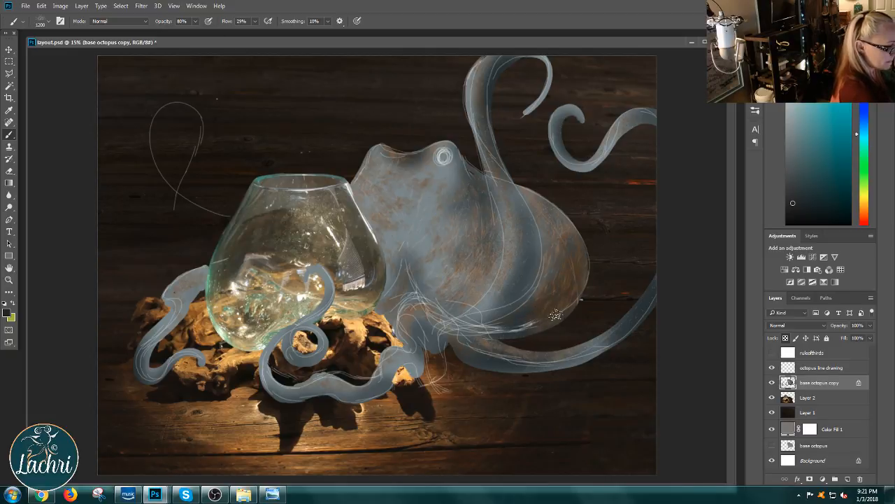
Step: Try the Sampled Brush 45 13 preset, replace it with Sampled Brush 45 14, and dab dark 1200 px texture onto the octopus's body
right_click(555, 315)
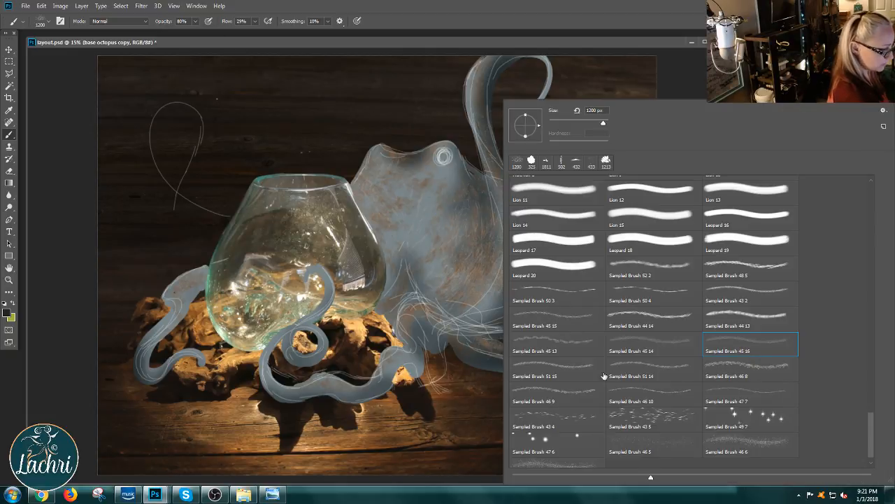
click(576, 348)
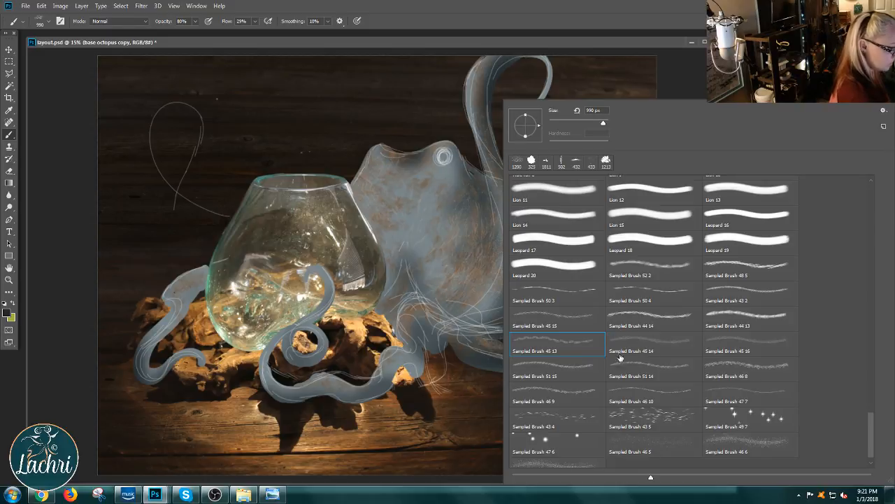
click(620, 354)
click(445, 265)
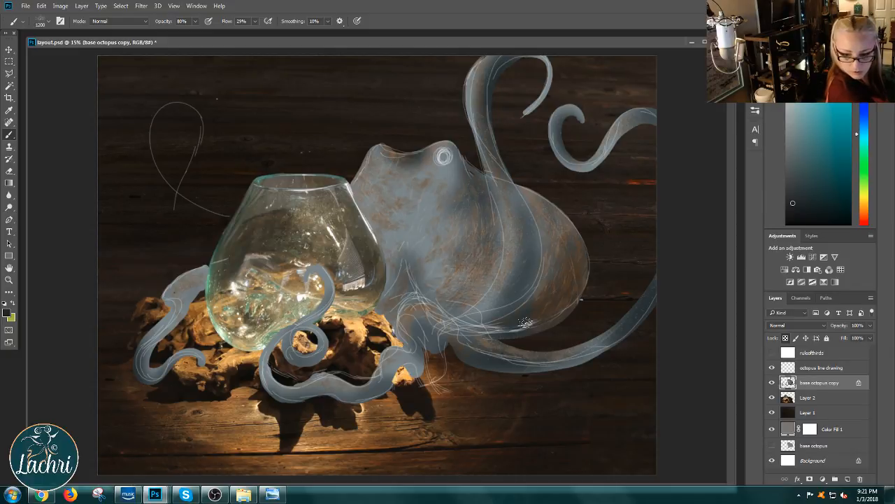
Step: Choose the Sampled Brush 48 5 preset at 1213 px and stroke dark texture down the body below the ringed eye
right_click(524, 323)
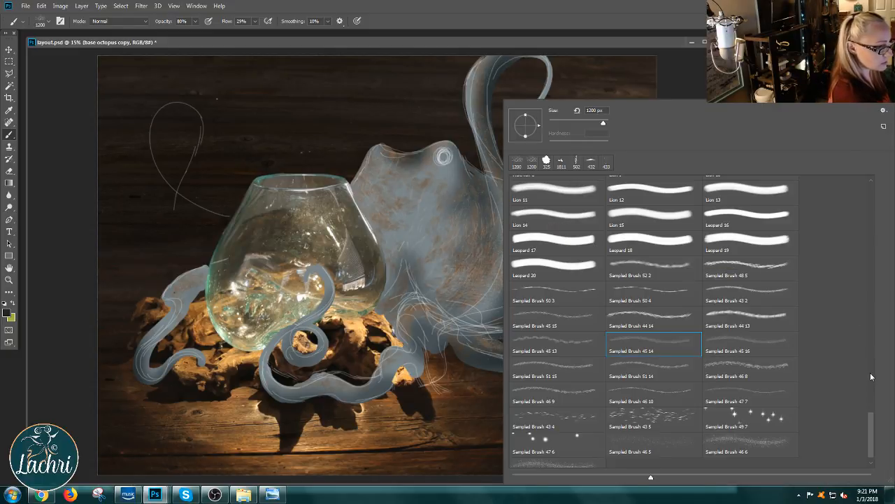
click(730, 268)
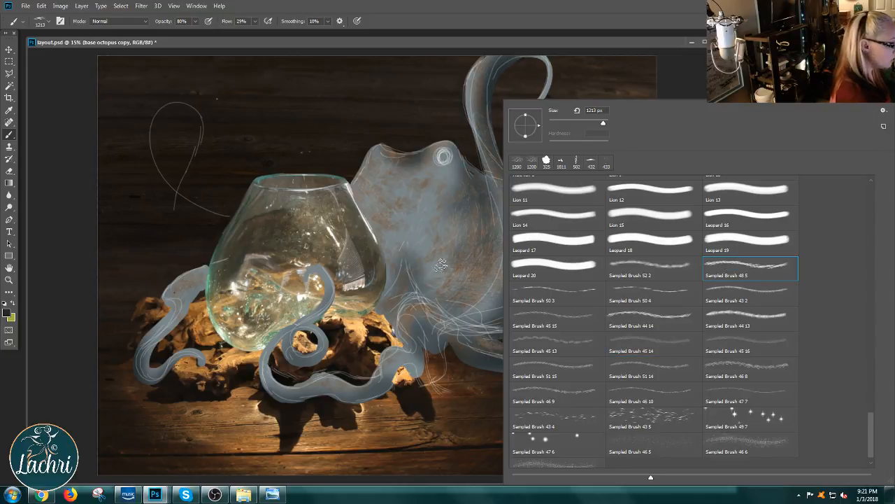
drag(472, 255, 449, 292)
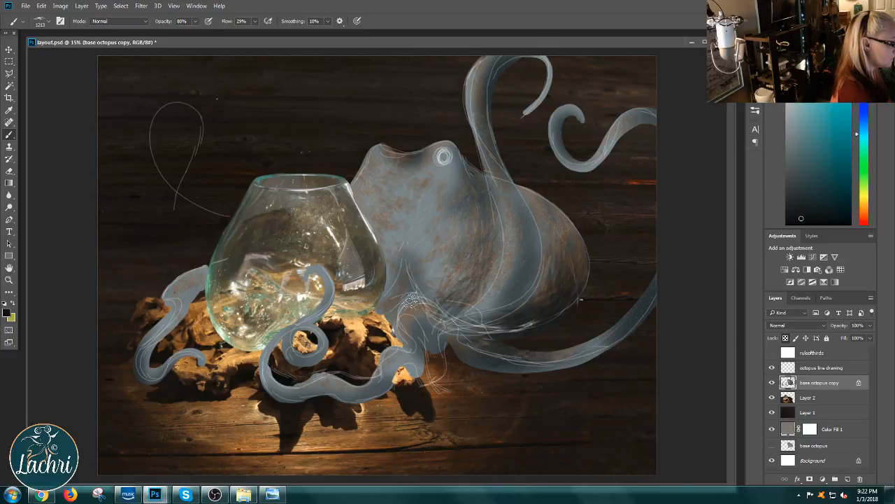
Step: Reduce the Sampled Brush 48 5 size to 369 px and paint dark streaks along the tentacles, including the raised one crossing the body
right_click(467, 261)
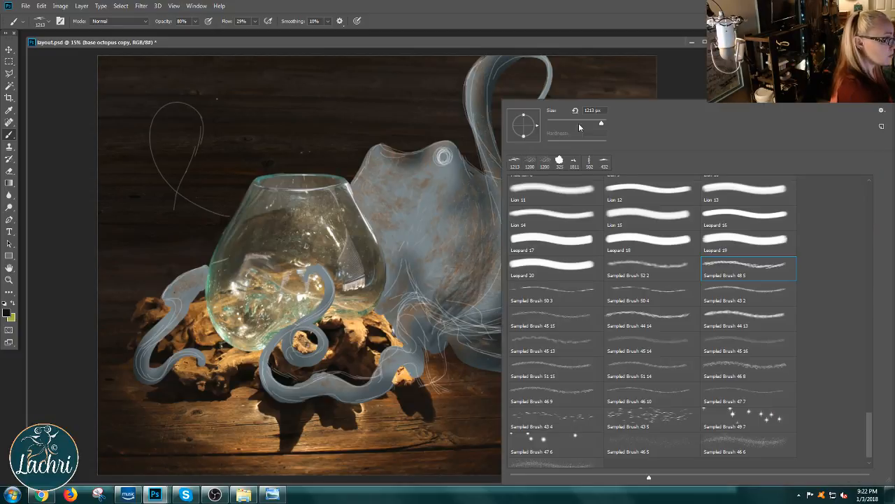
drag(579, 123, 569, 151)
drag(593, 123, 597, 125)
click(485, 266)
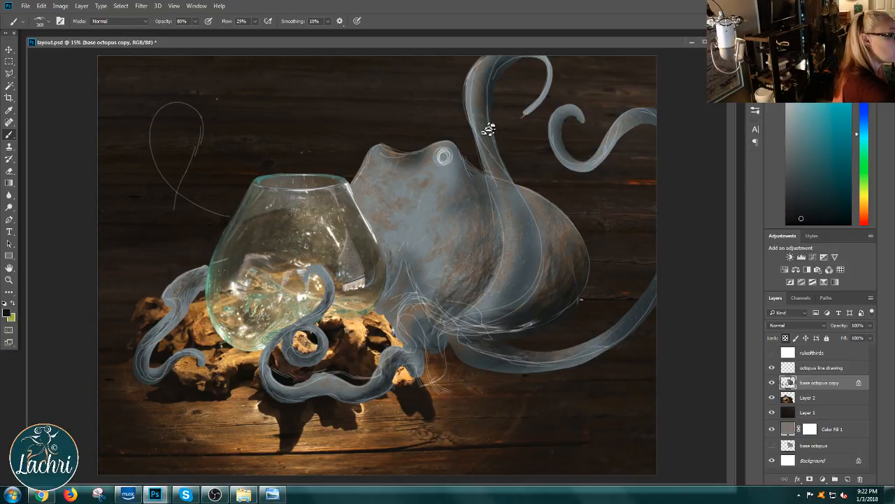
drag(483, 138, 522, 260)
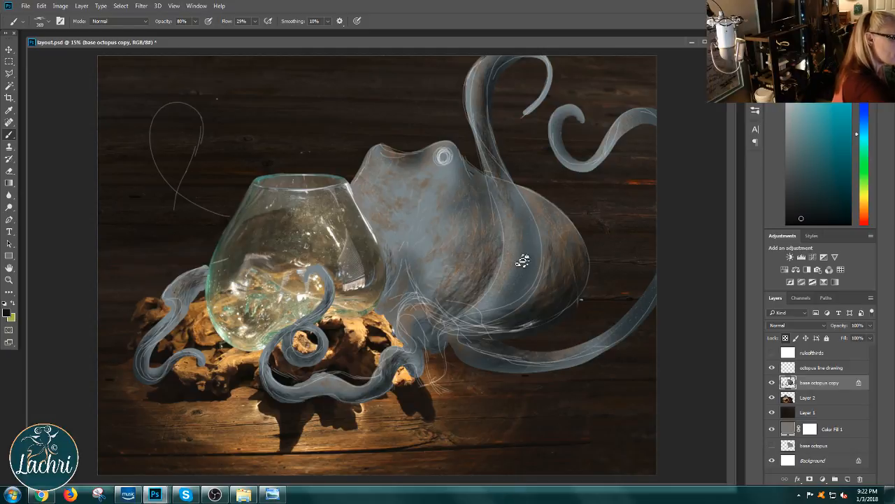
mouse_move(495, 184)
mouse_down()
mouse_move(514, 263)
mouse_move(494, 297)
mouse_up()
drag(503, 201, 466, 322)
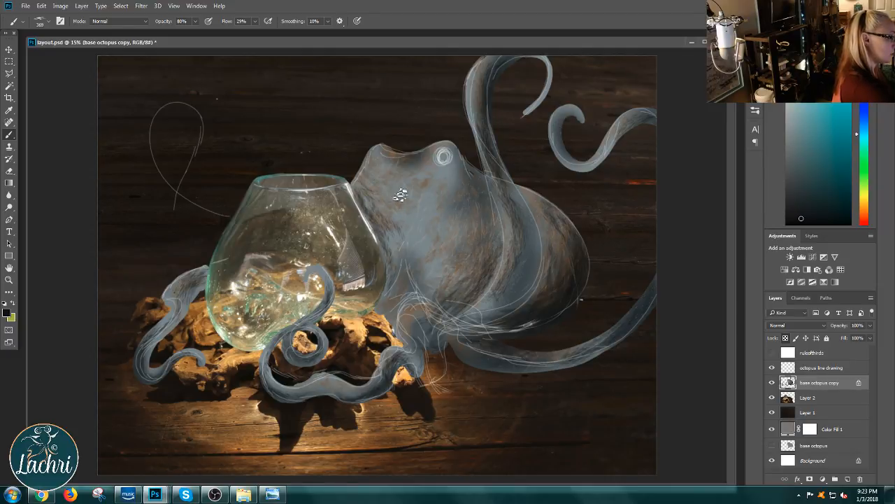
Step: Enlarge the brush to 432 px, try dark texture on the face beside the glass bowl, and undo those strokes
right_click(435, 199)
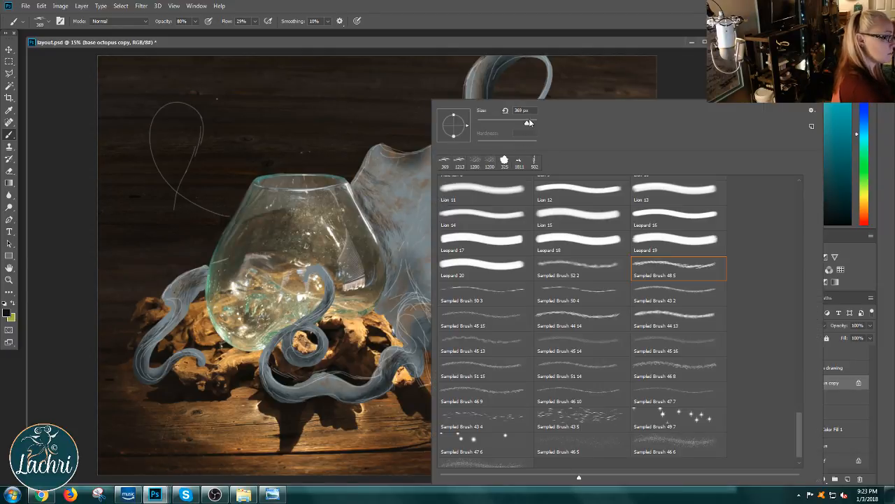
click(368, 192)
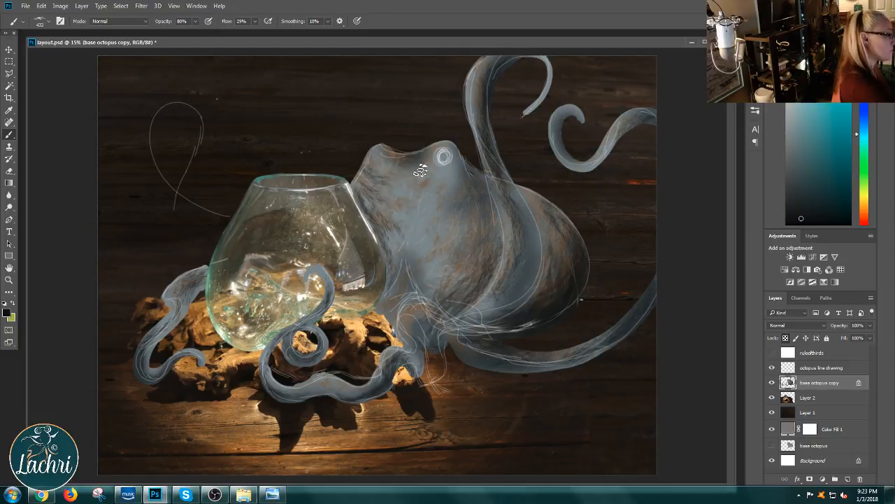
alt+click(395, 228)
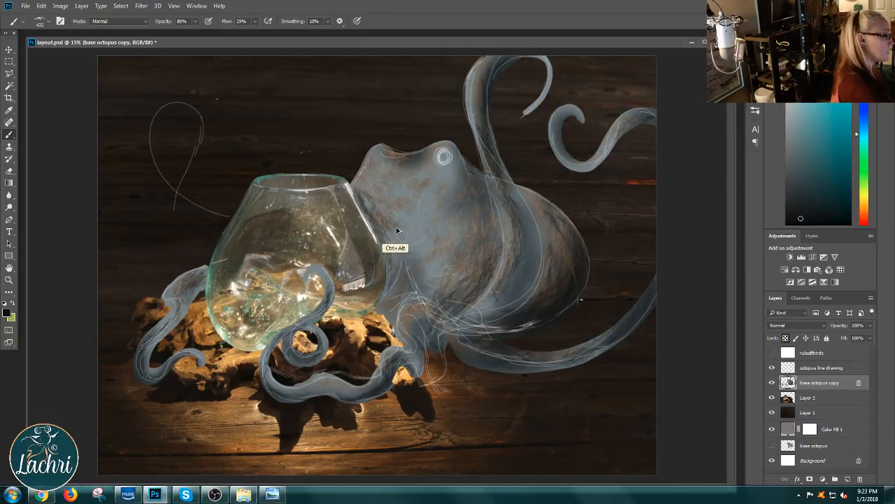
drag(381, 232, 366, 242)
key(ctrl+z)
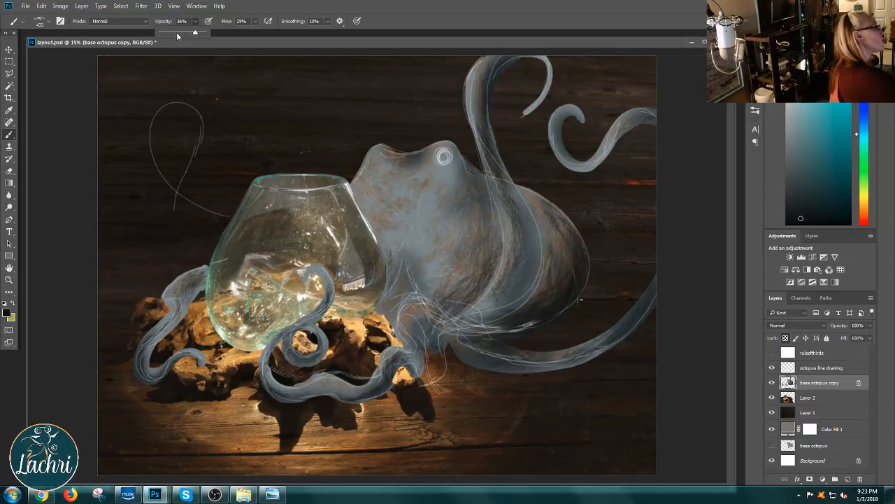
Step: Set the brush opacity to 45% and paint softer dark texture over the face beside the glass bowl and across the body
click(382, 213)
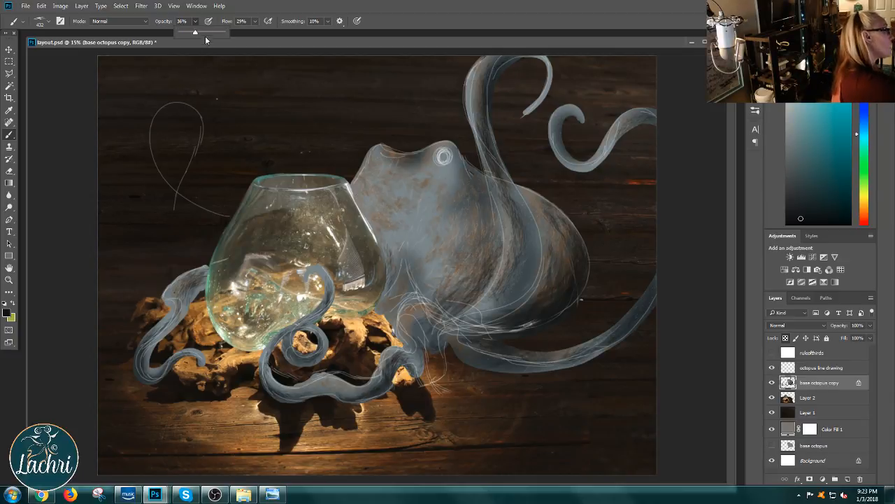
click(199, 32)
click(394, 214)
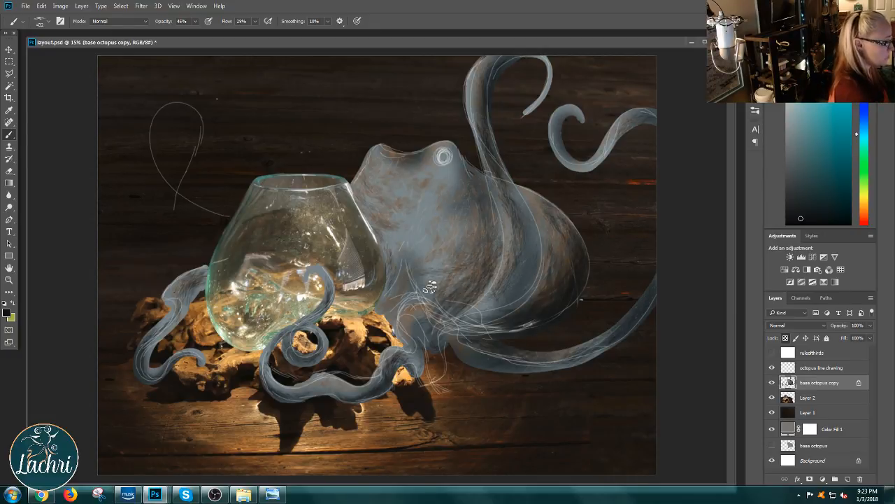
Step: Switch to the Soft Round brush at 432 px and shade the rounded rear body and the lower body beside the raised tentacle
right_click(486, 225)
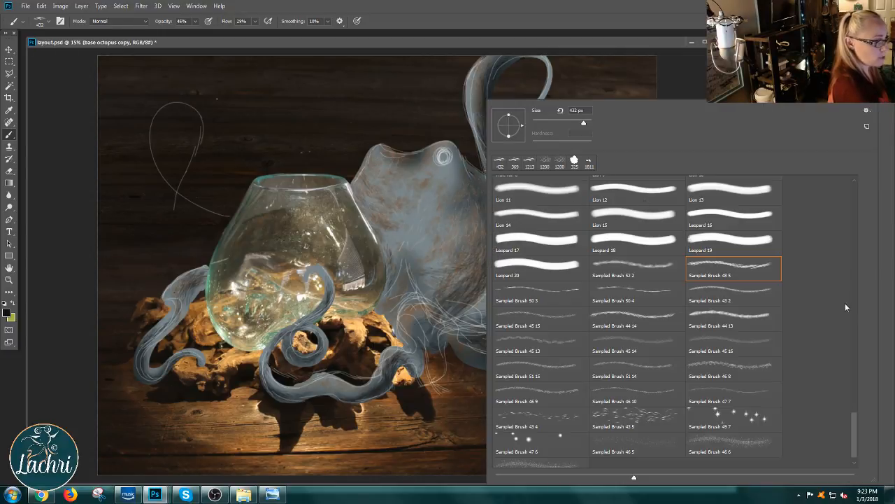
drag(854, 430, 848, 176)
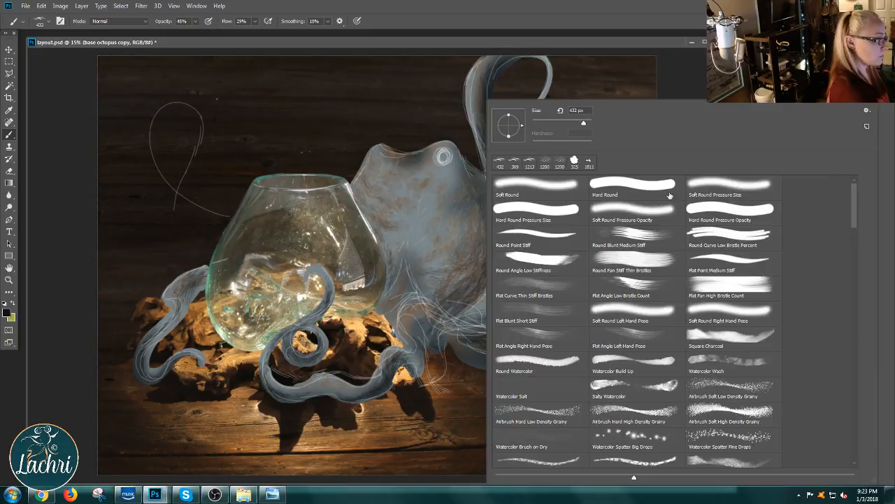
click(562, 188)
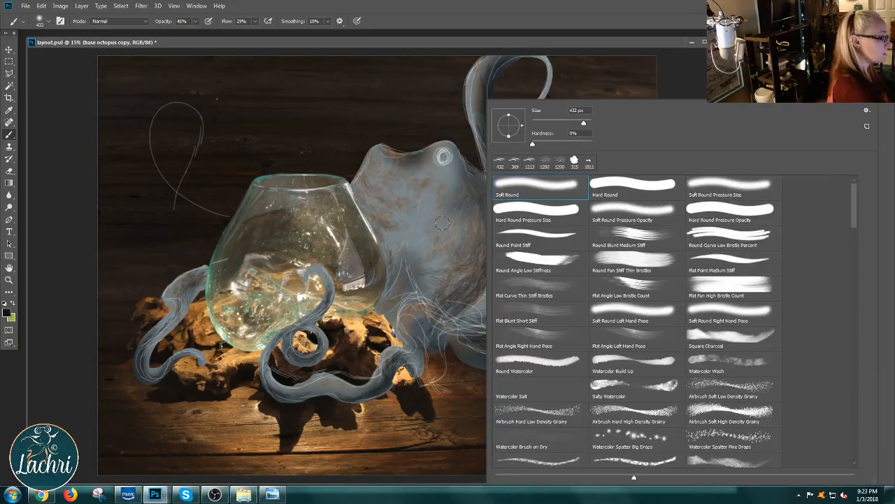
click(639, 42)
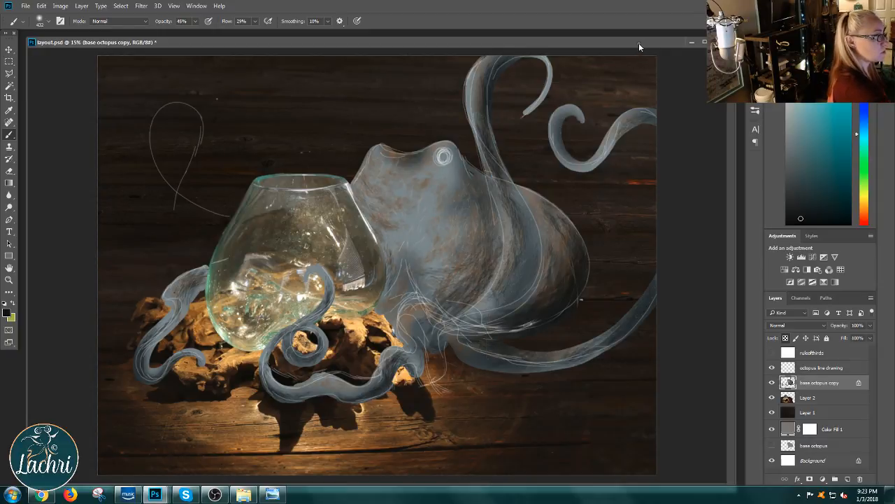
drag(553, 210, 521, 320)
mouse_move(483, 272)
mouse_down()
mouse_move(430, 299)
mouse_move(481, 268)
mouse_move(419, 283)
mouse_move(459, 281)
mouse_move(411, 272)
mouse_move(462, 264)
mouse_up()
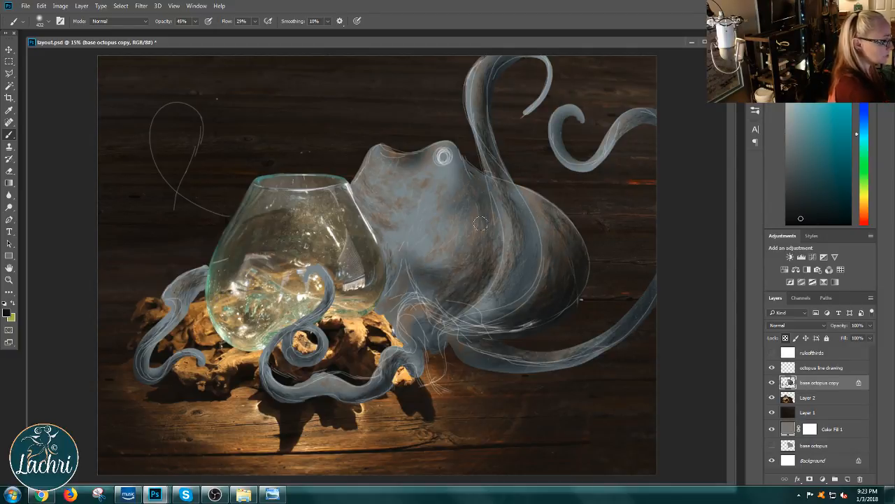
mouse_move(481, 224)
mouse_down()
mouse_move(416, 272)
mouse_move(474, 210)
mouse_move(492, 220)
mouse_move(433, 299)
mouse_up()
drag(484, 265, 454, 303)
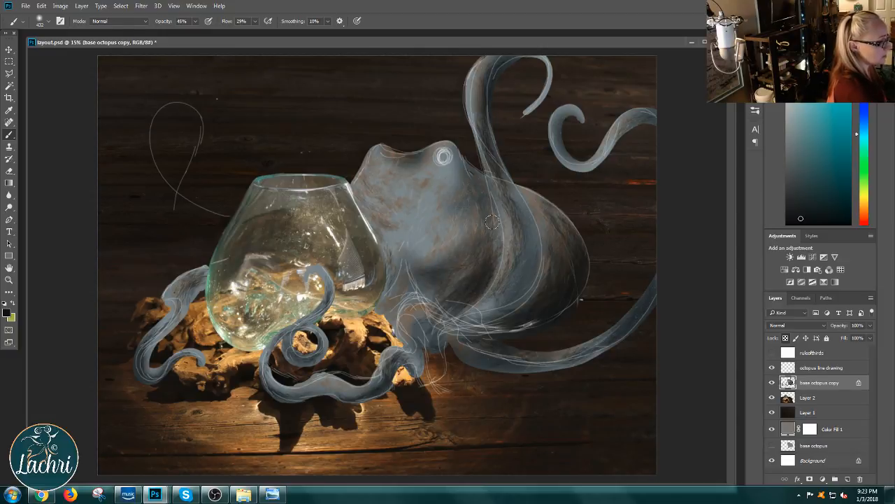
drag(484, 198, 468, 284)
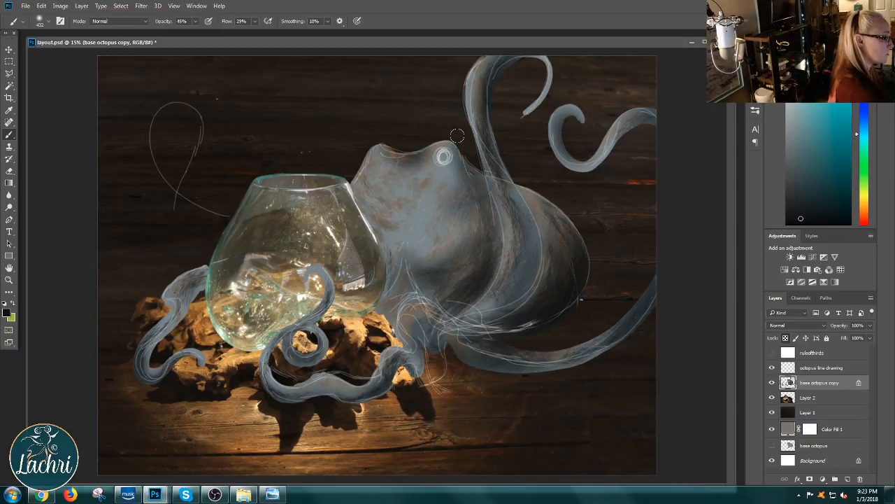
Step: Add soft dark shading behind the ringed eye, around the tentacle bases beneath the body, and along the long lower tentacle
mouse_move(457, 136)
mouse_down()
mouse_move(478, 170)
mouse_move(455, 147)
mouse_move(464, 145)
mouse_move(477, 176)
mouse_move(463, 170)
mouse_move(459, 148)
mouse_move(478, 187)
mouse_move(461, 167)
mouse_up()
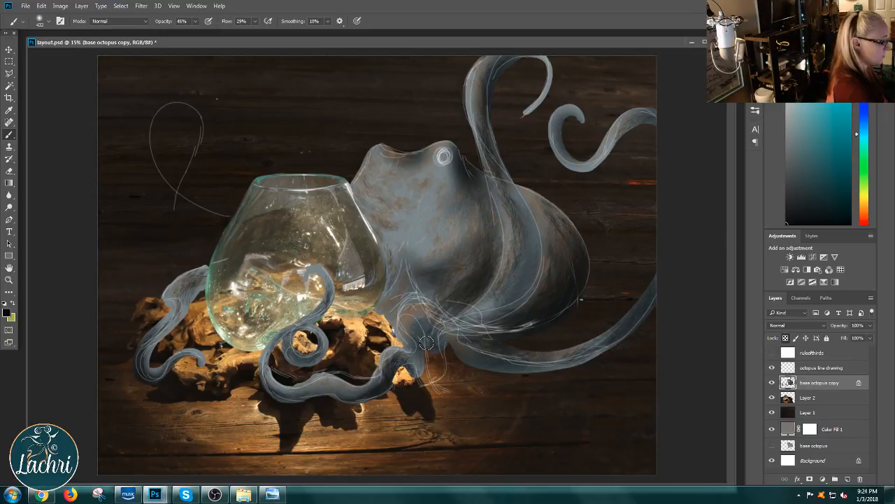
mouse_move(427, 341)
mouse_down()
mouse_move(432, 327)
mouse_move(392, 287)
mouse_move(397, 274)
mouse_up()
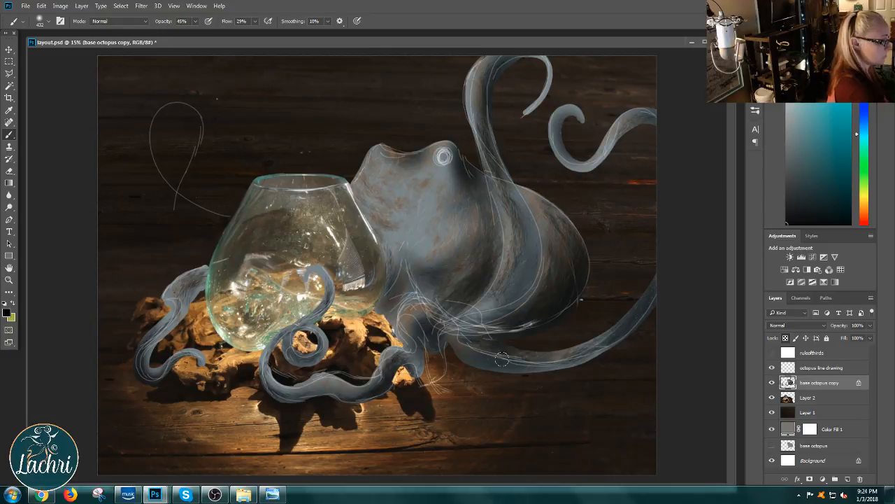
mouse_move(502, 358)
mouse_down()
mouse_move(622, 325)
mouse_move(617, 338)
mouse_move(661, 274)
mouse_up()
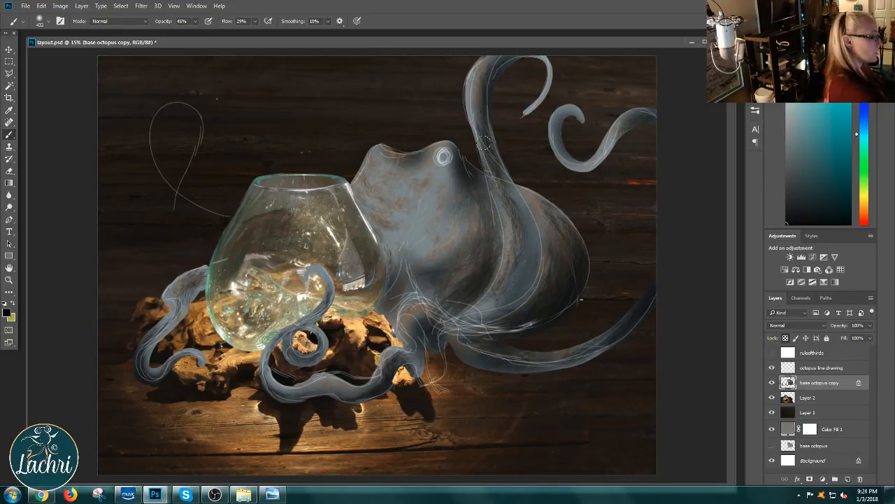
Step: Reduce the Soft Round brush to 26 px and darken the centre of the ringed eye
right_click(489, 226)
drag(577, 122, 556, 123)
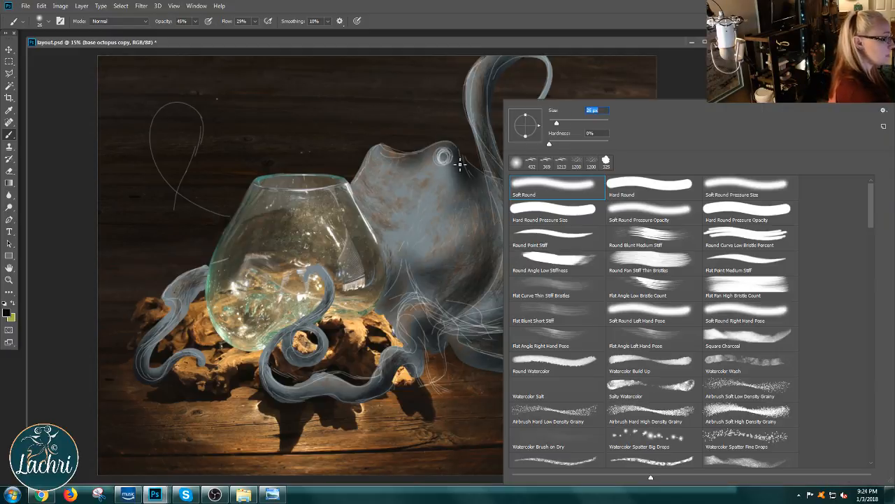
key(Return)
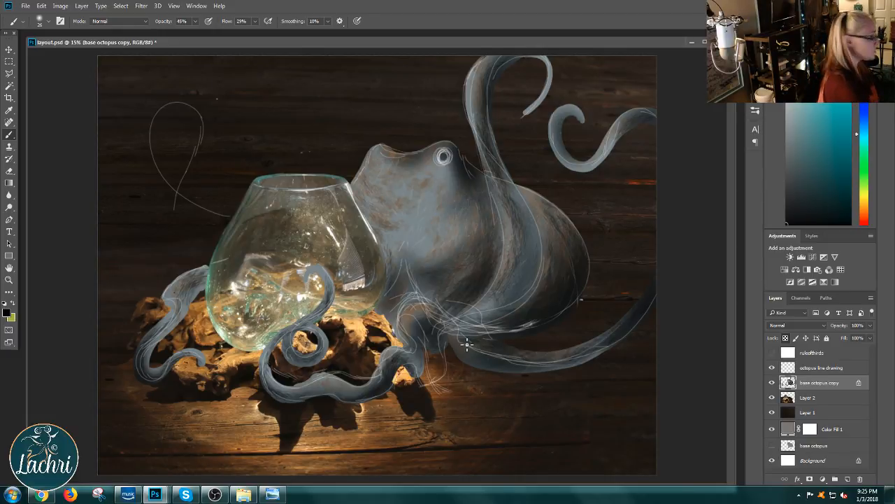
Step: Change the foreground color to a saturated rust brown with an orange hue
click(867, 221)
click(865, 214)
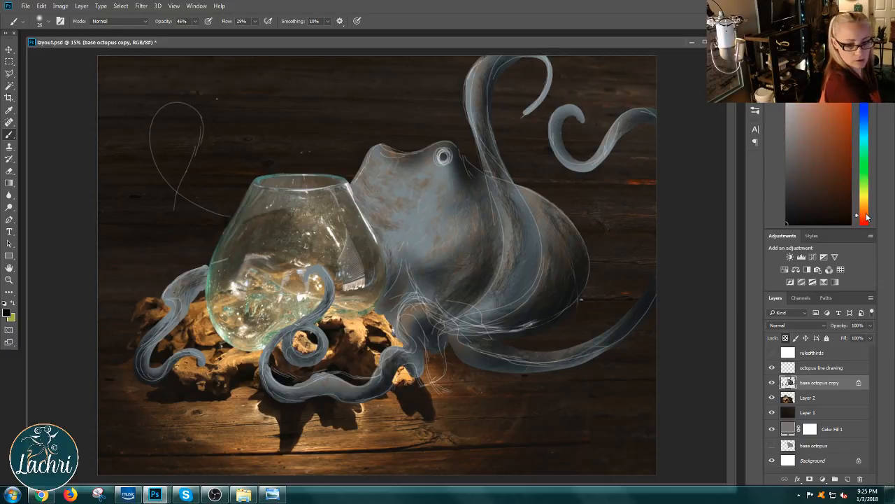
mouse_move(832, 208)
mouse_down()
mouse_move(846, 135)
mouse_move(853, 153)
mouse_up()
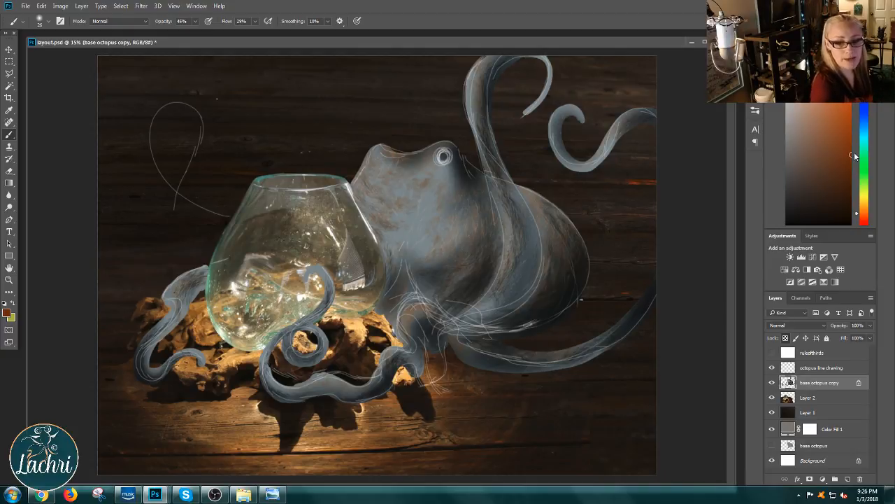
Step: Switch to the Sampled Brush 48 5 at 464 px and brush rust-brown texture over the octopus's head, rounded rear body and raised tentacle base
right_click(488, 259)
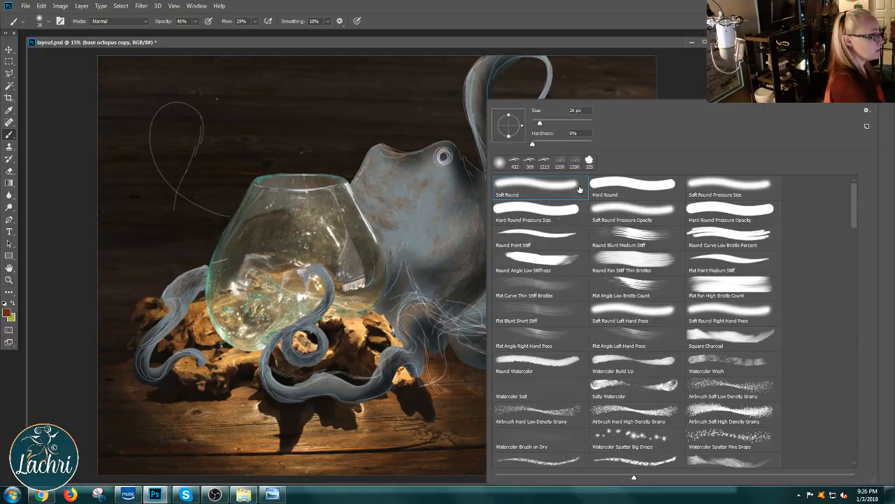
click(556, 122)
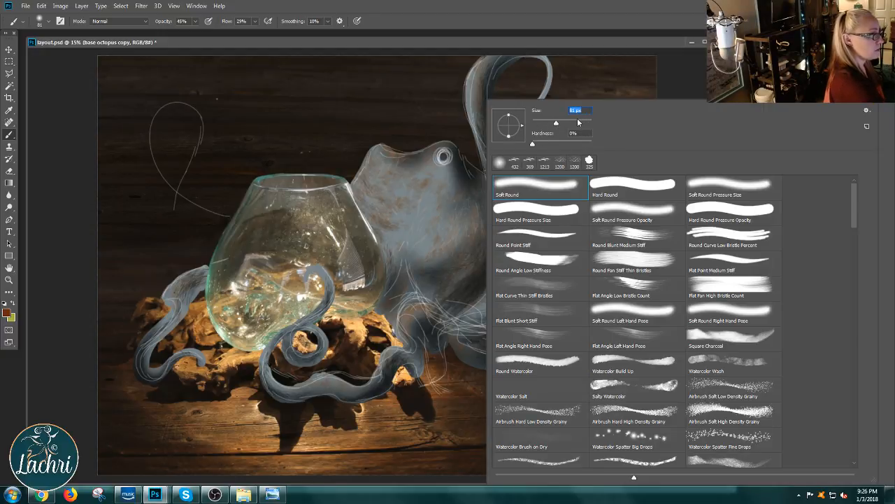
click(578, 122)
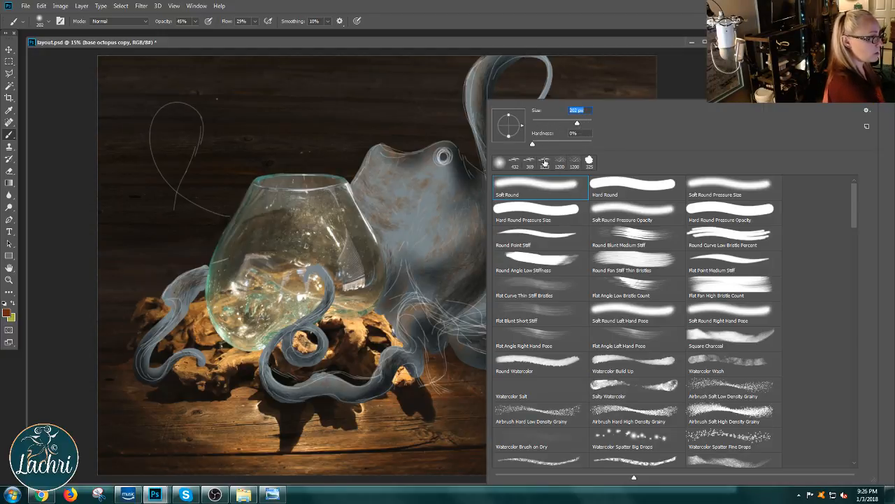
click(545, 162)
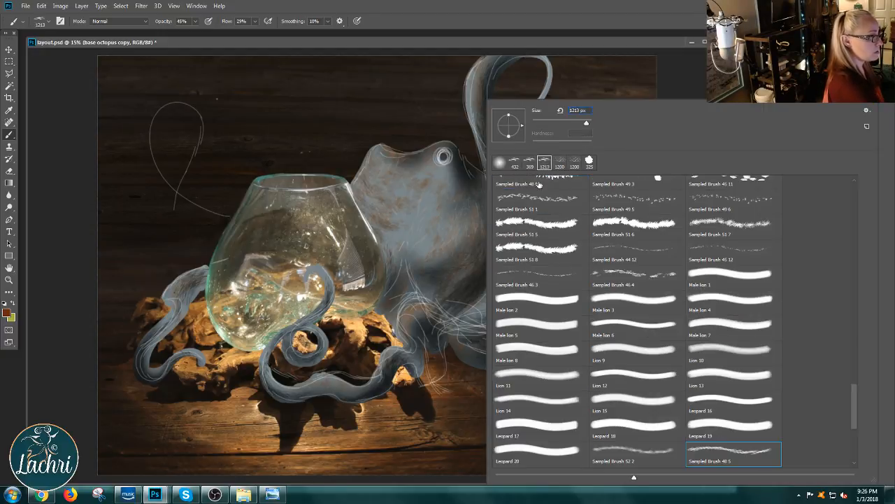
click(575, 123)
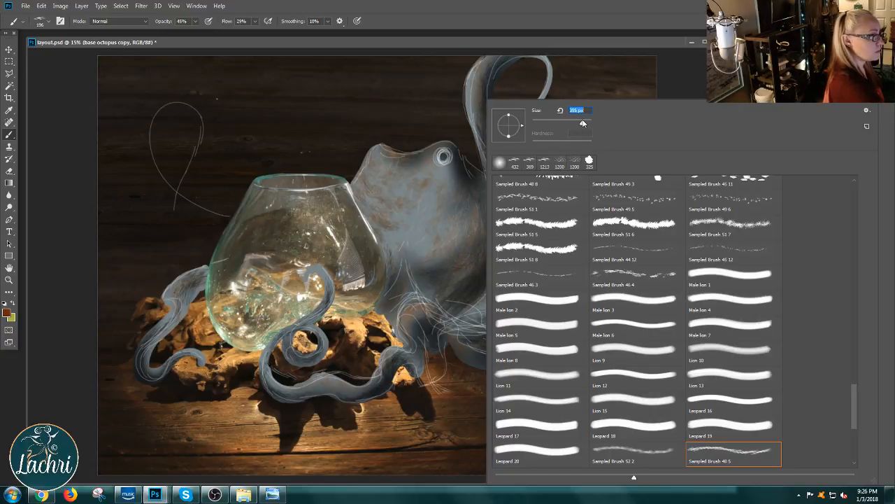
click(455, 280)
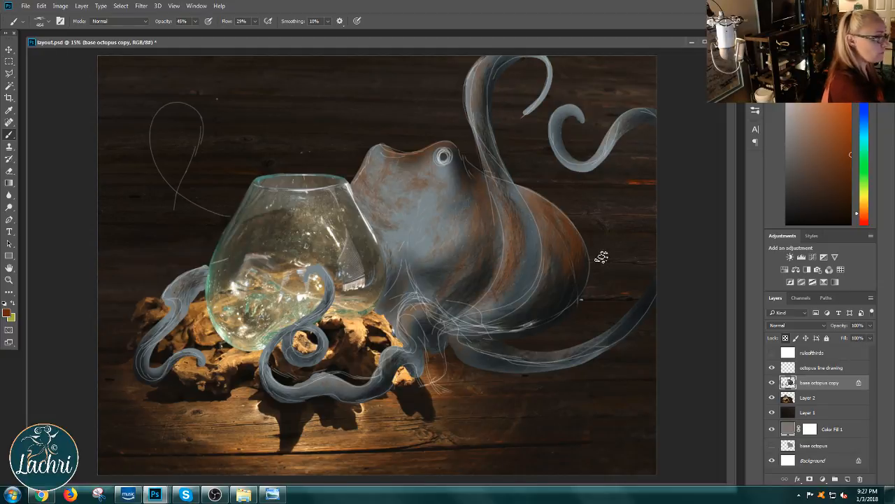
Step: Change the foreground color to a brighter orange-brown and brush more texture over the head, raised tentacle and the tentacles around the bowl
click(864, 201)
click(834, 210)
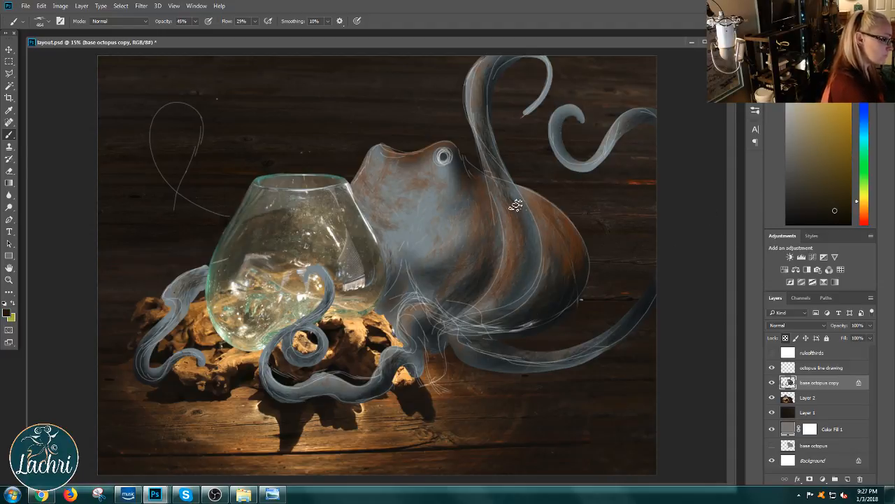
click(866, 213)
click(865, 205)
click(845, 191)
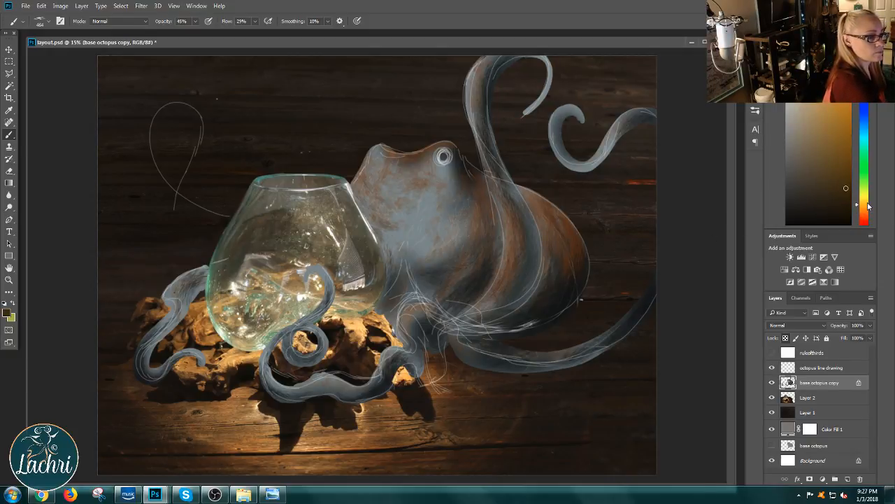
click(865, 213)
click(846, 165)
click(841, 138)
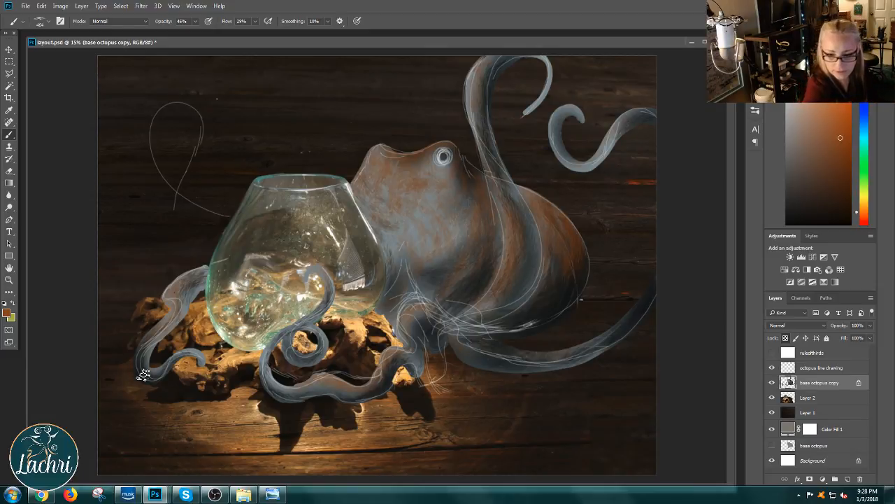
Step: Save the layout.psd document with the newly painted octopus texture
click(41, 6)
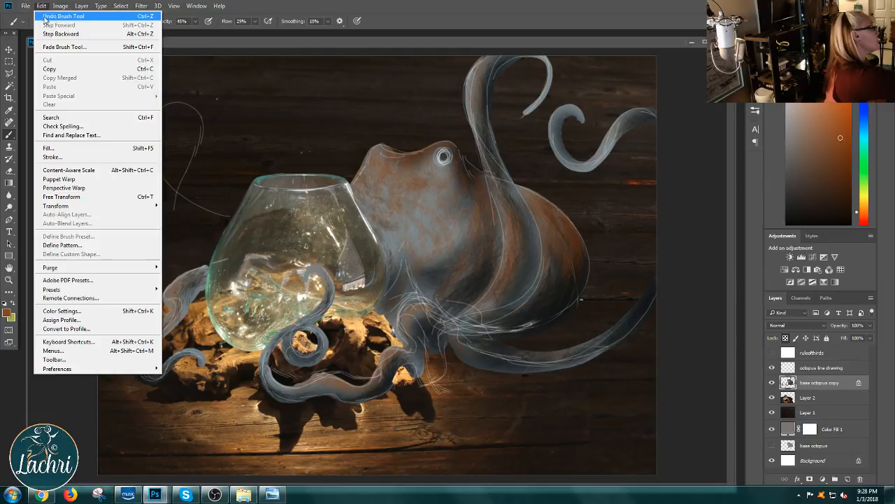
mouse_move(25, 5)
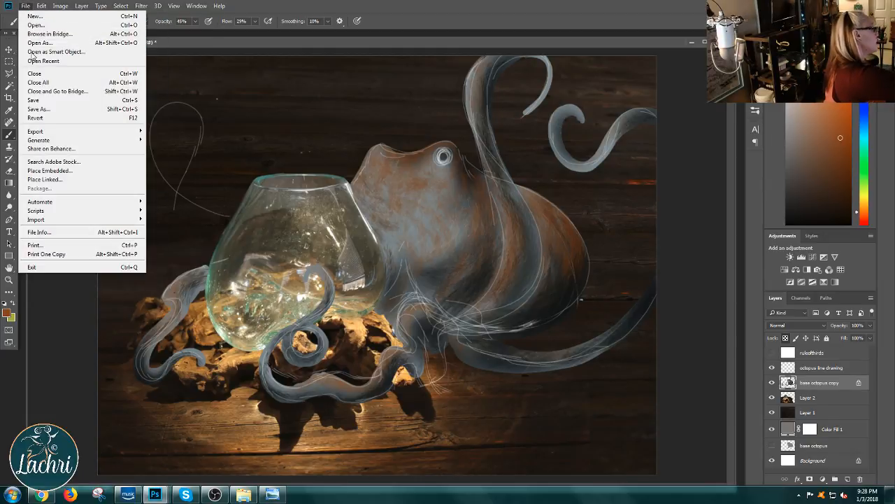
click(39, 100)
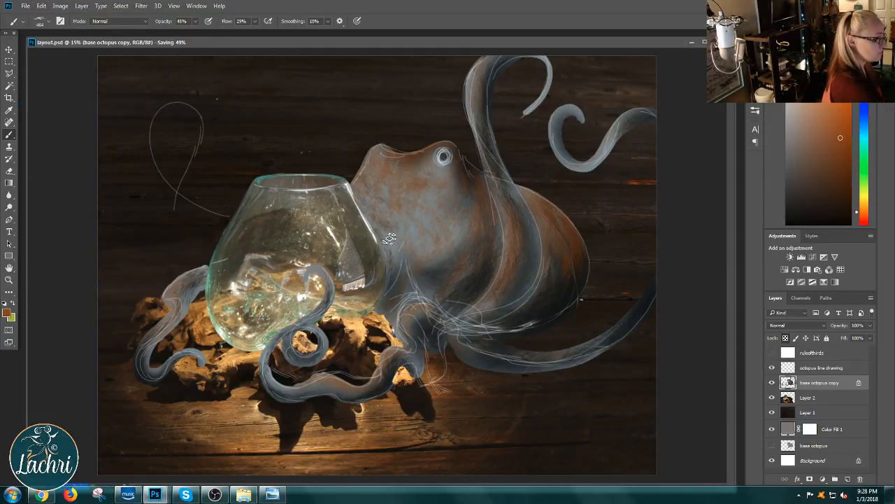
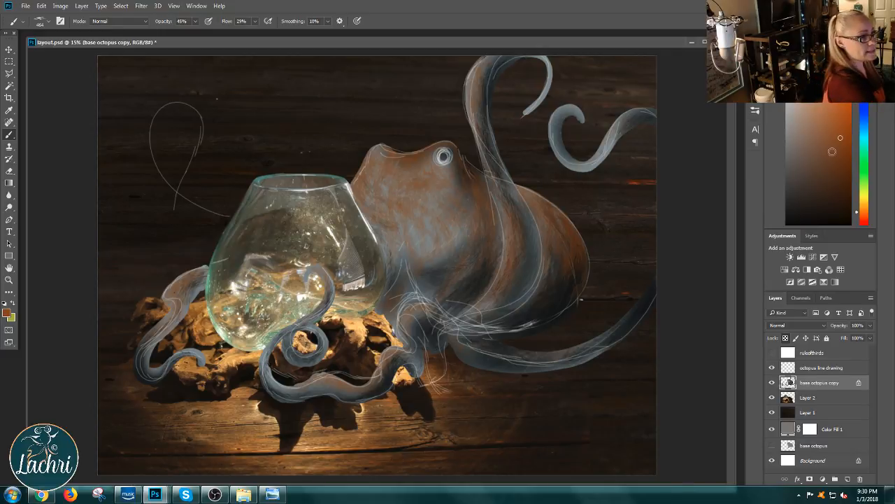
Step: Change the foreground color to a medium teal and brush teal texture over the octopus's head and rounded rear body
click(868, 135)
mouse_move(815, 146)
mouse_down()
mouse_move(793, 138)
mouse_move(795, 123)
mouse_up()
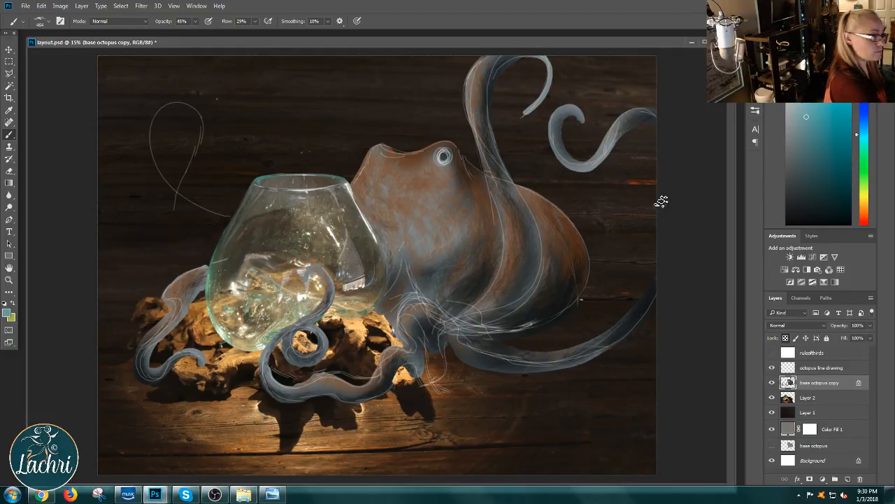
click(814, 133)
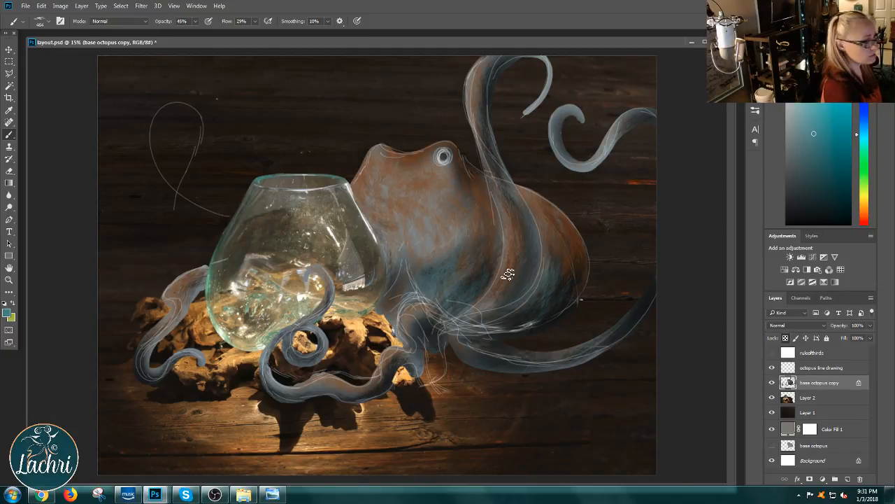
Step: Hide the octopus line drawing layer and paint a round teal eye with the Hard Round Pressure Size brush at 111 px
right_click(553, 264)
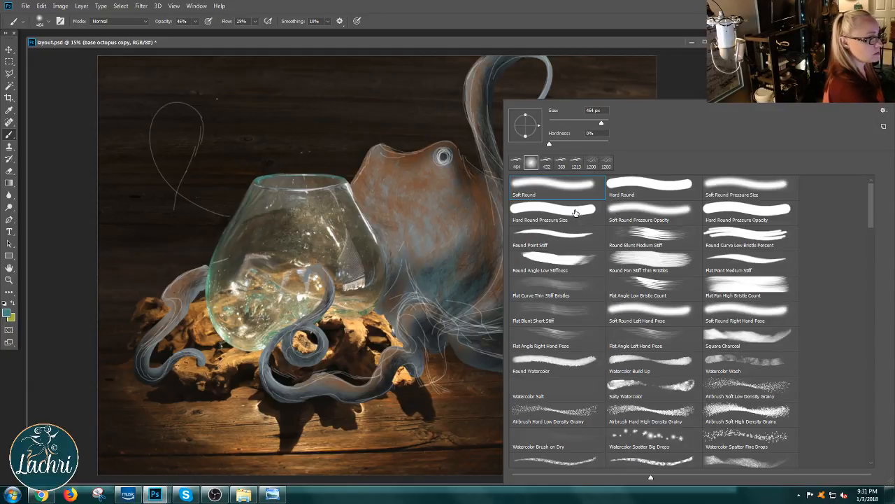
click(575, 212)
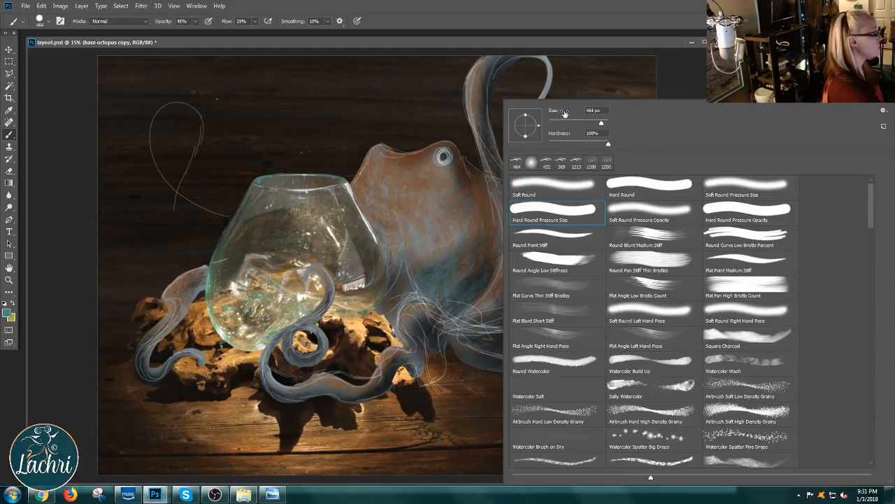
drag(602, 124, 580, 123)
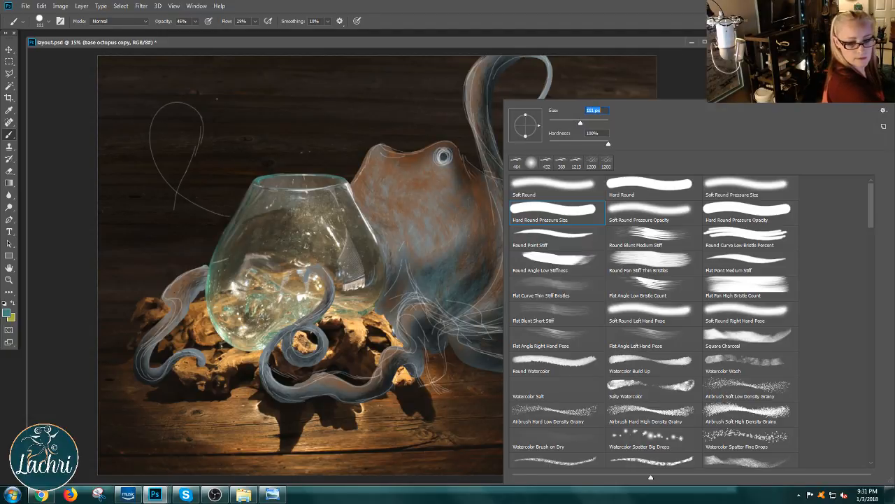
key(Return)
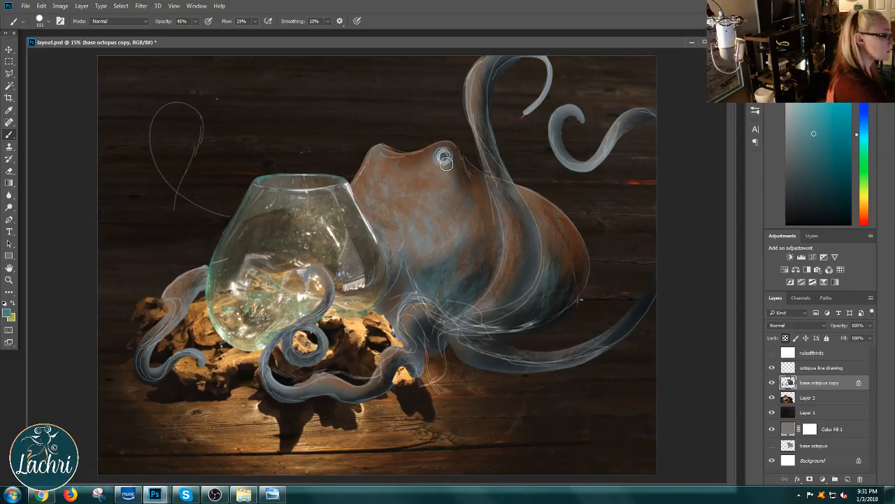
click(773, 368)
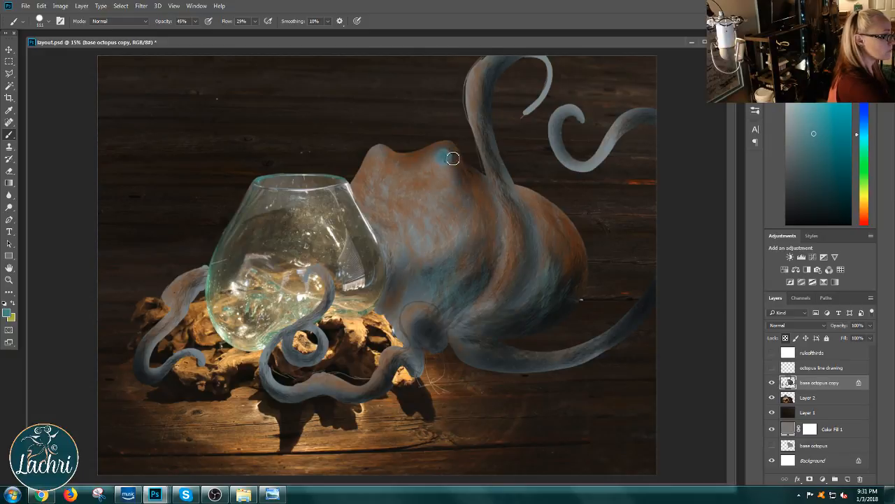
drag(453, 159, 451, 161)
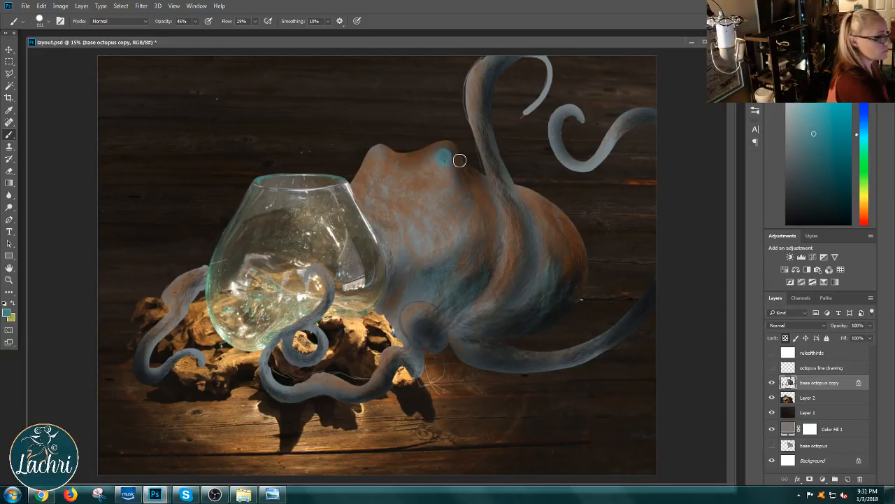
Step: Reduce the brush to 92 px and paint near-black shading inside the octopus's teal eye
right_click(489, 209)
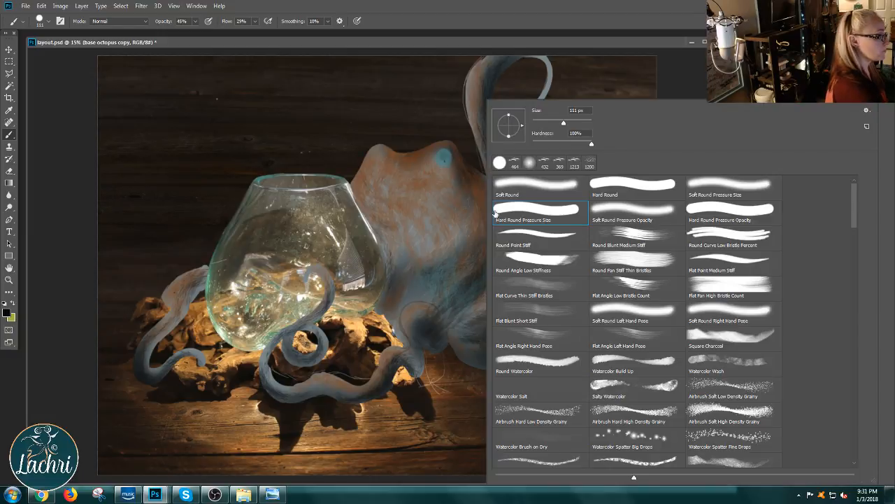
drag(564, 123, 559, 124)
click(456, 163)
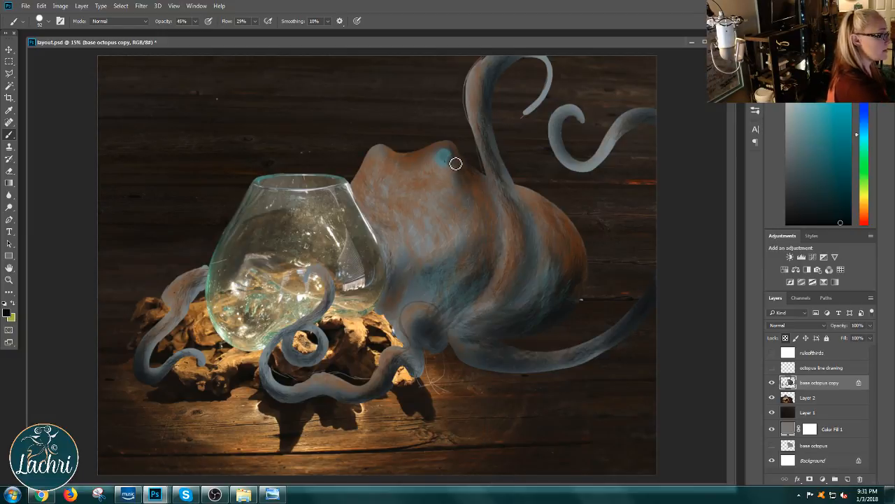
drag(455, 160, 448, 162)
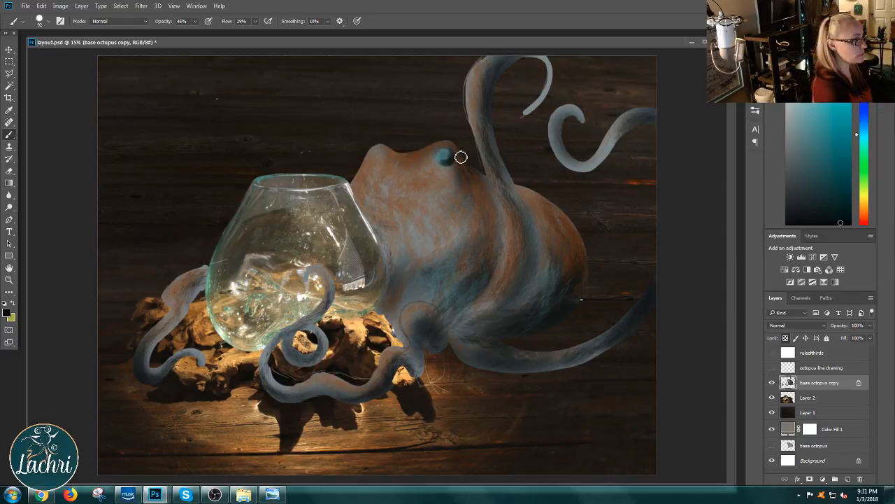
Step: Switch to the Hard Round brush at 40 px and paint the dark pupil in the octopus's eye
right_click(638, 292)
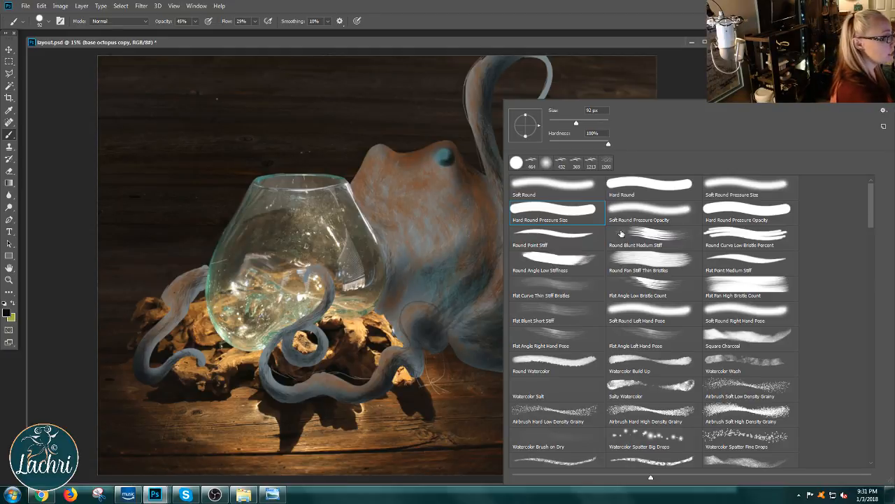
click(652, 186)
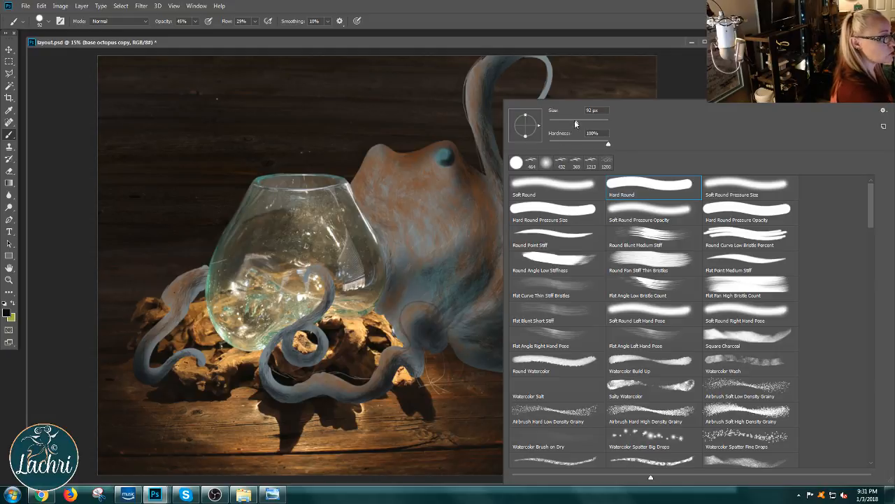
drag(576, 123, 564, 126)
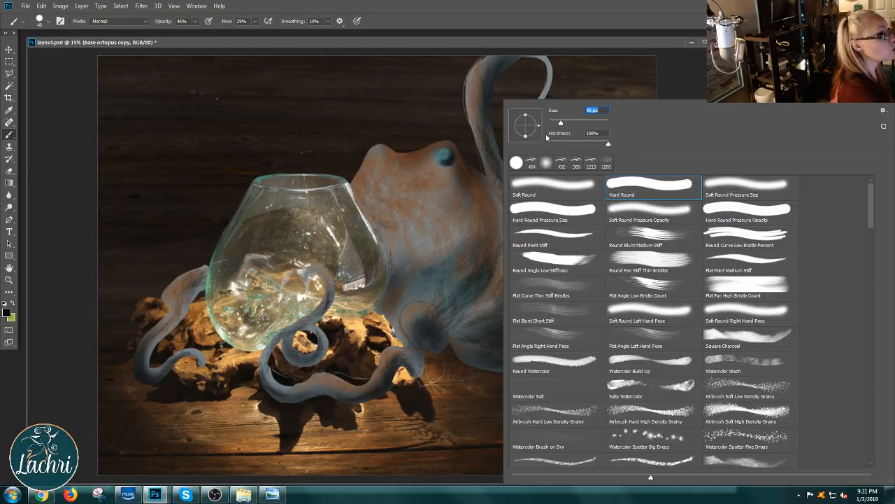
click(459, 163)
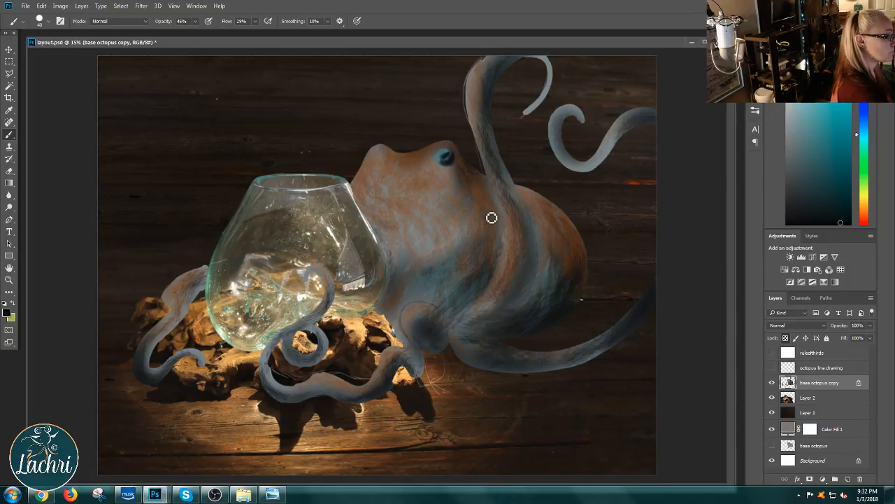
Step: Change the foreground color to a lighter teal and paint the eye's rim and the far eye's edge at 25 px
click(834, 121)
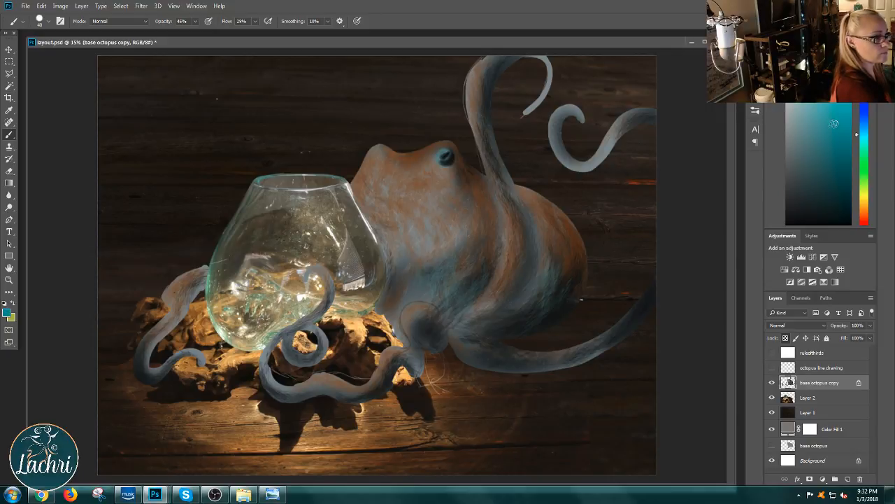
click(810, 113)
click(752, 130)
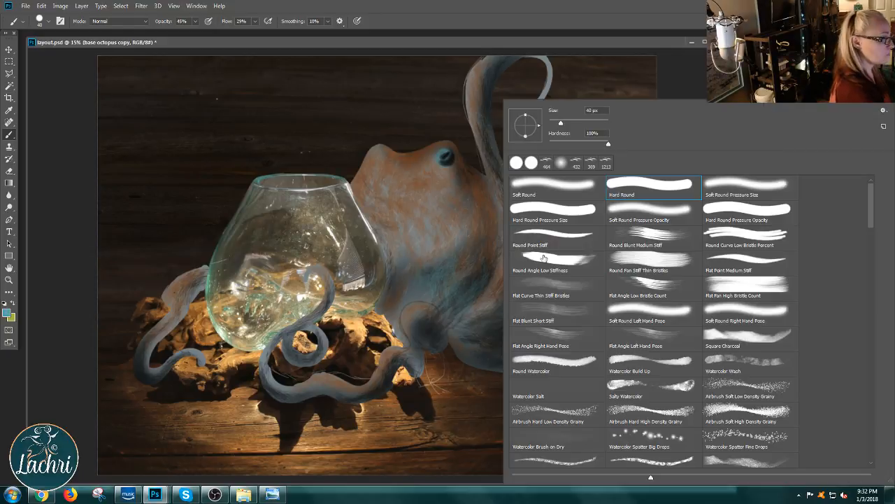
drag(563, 126, 537, 131)
click(457, 161)
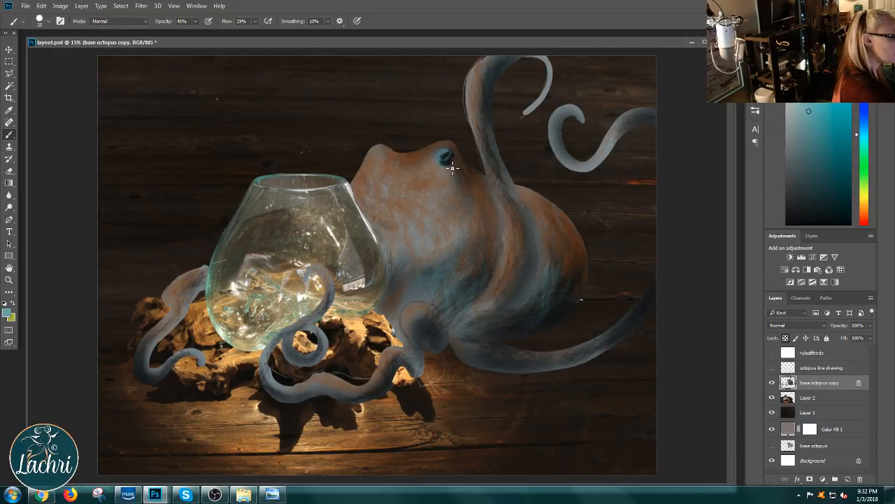
mouse_move(446, 168)
mouse_down()
mouse_move(441, 159)
mouse_move(454, 168)
mouse_move(449, 154)
mouse_up()
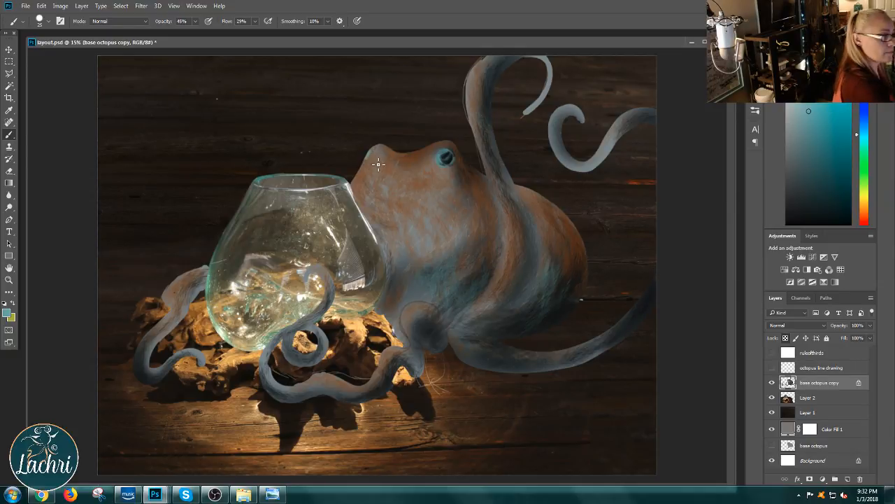
Step: Change the foreground color to near-black teal and draw a thin line along the raised tentacle's edge against the rear body
click(818, 213)
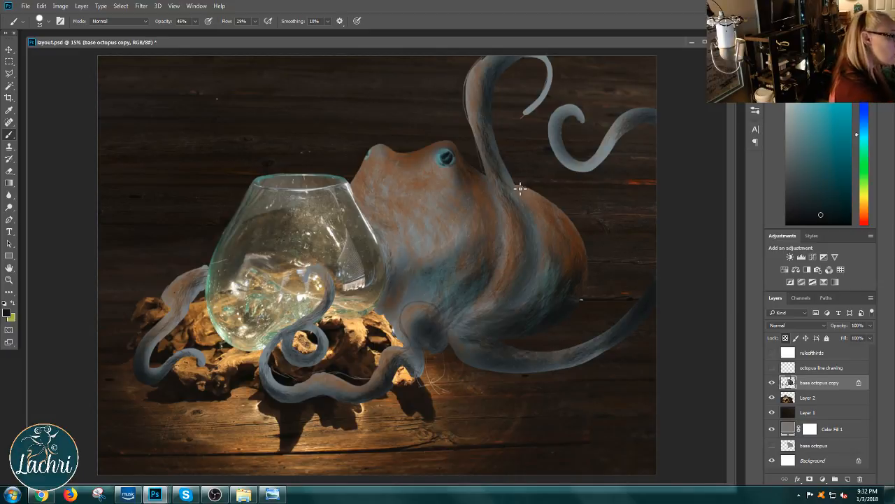
drag(521, 188, 549, 290)
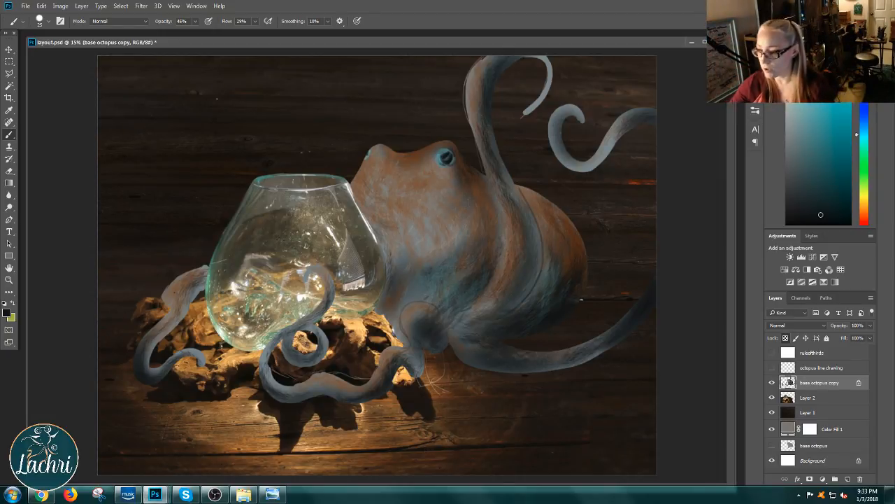
Step: Switch to Windows Explorer and browse the "wild animal painting" and "the source" folders for an ocean painting image
click(241, 495)
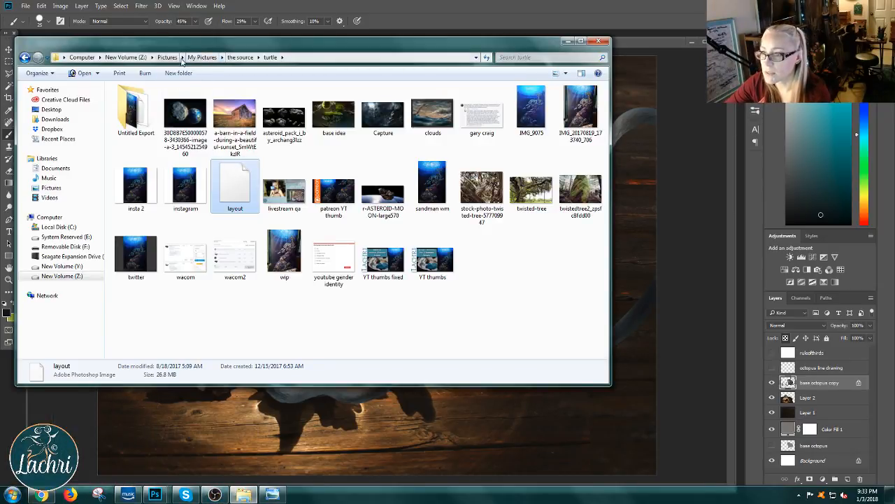
click(205, 58)
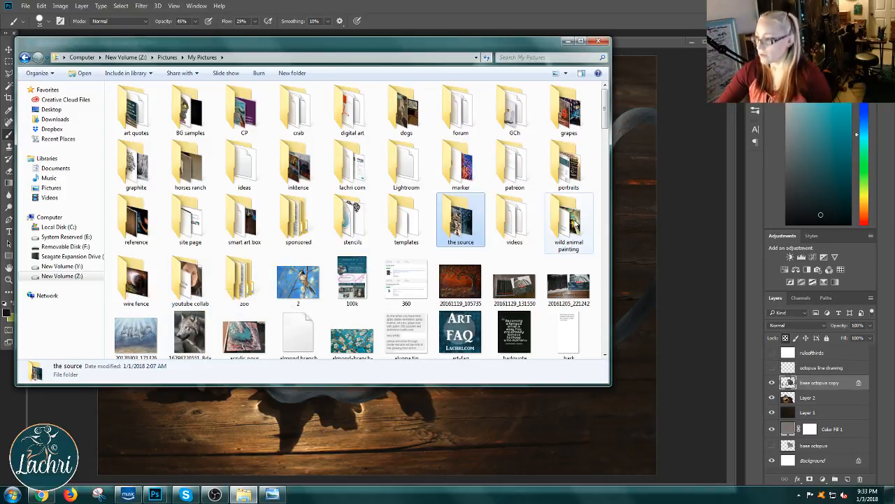
double_click(574, 224)
scroll(172, 119, down, 5)
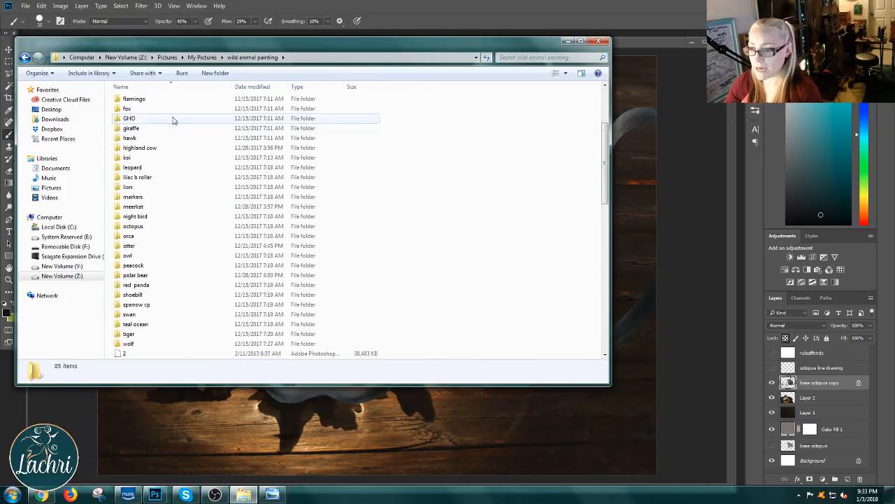
scroll(173, 120, up, 5)
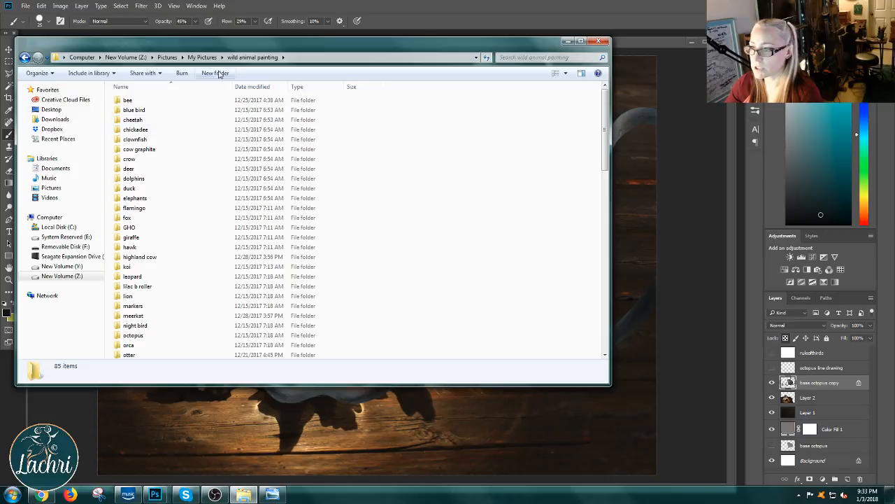
click(202, 57)
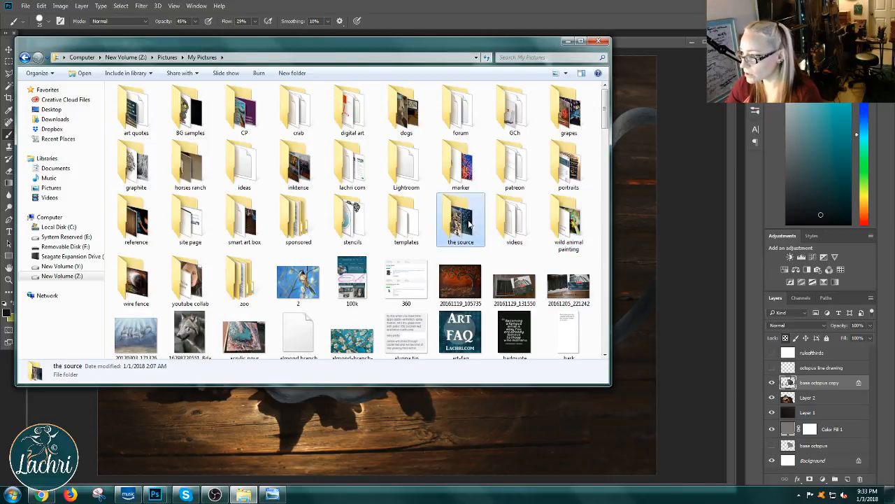
double_click(460, 223)
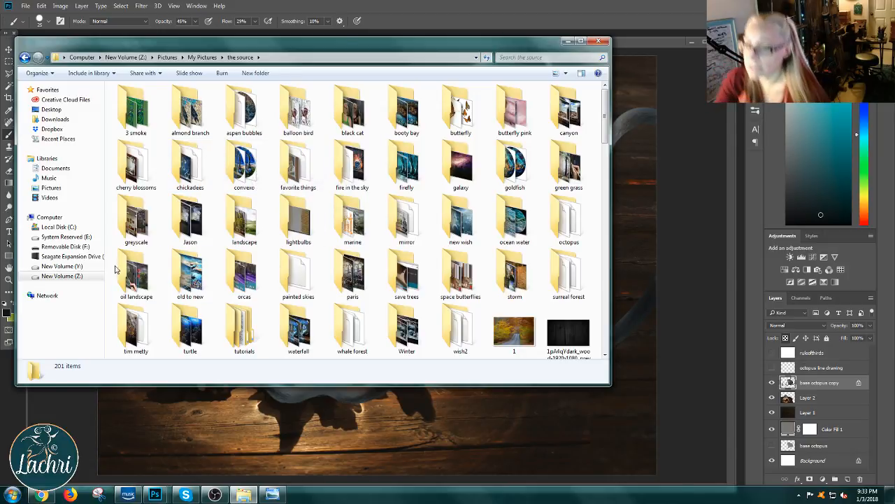
Step: Search New Volume (Z:) for "old" and open the "old to new" folder
click(81, 276)
click(519, 57)
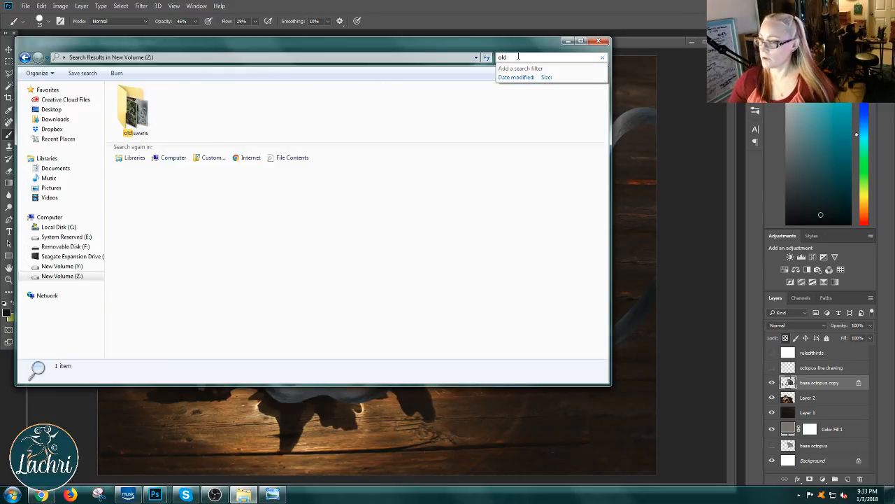
double_click(225, 137)
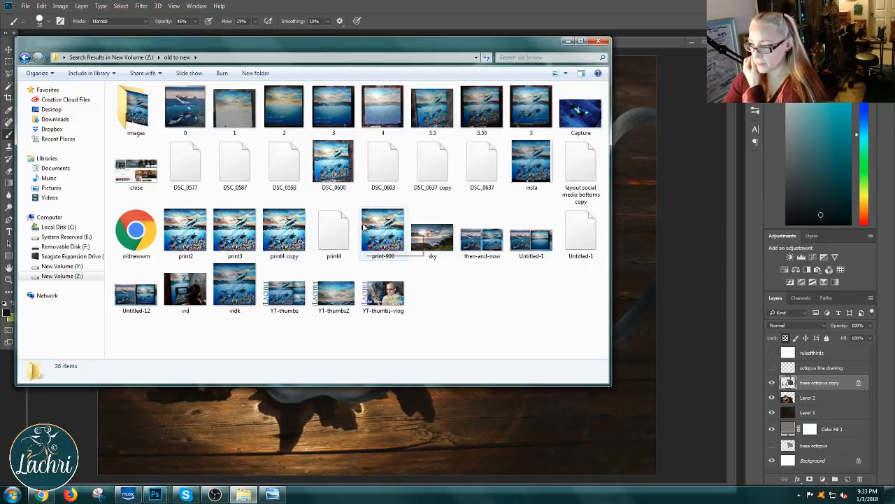
Step: Place the "print4 copy" image into layout.psd, enlarge it and position it so that it covers the glass bowl
click(287, 235)
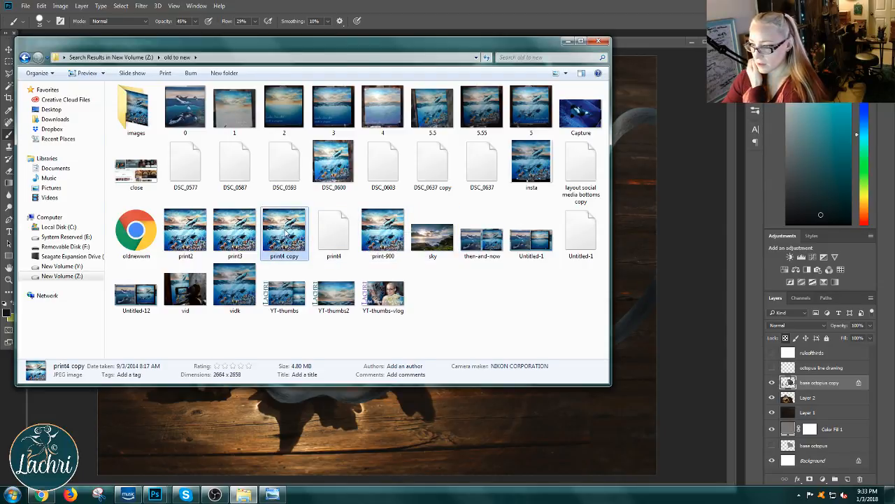
drag(284, 223, 445, 445)
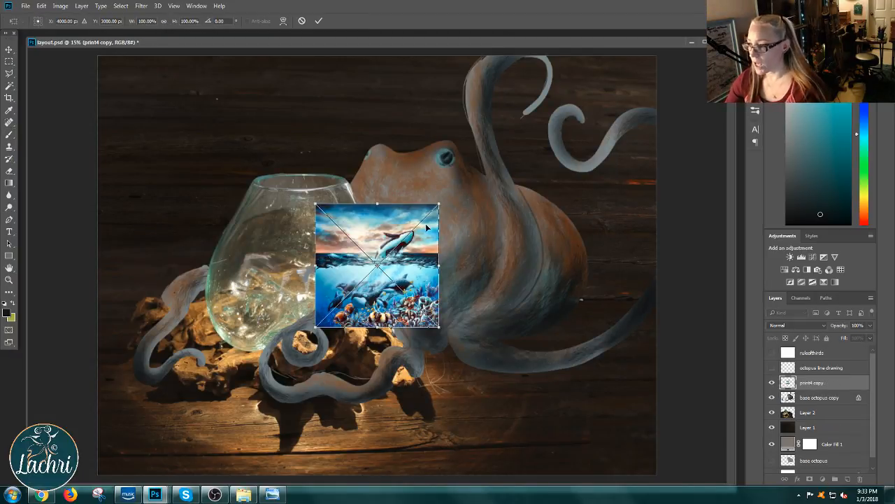
drag(441, 203, 531, 145)
drag(482, 238, 300, 236)
drag(191, 321, 160, 354)
key(Return)
key(b)
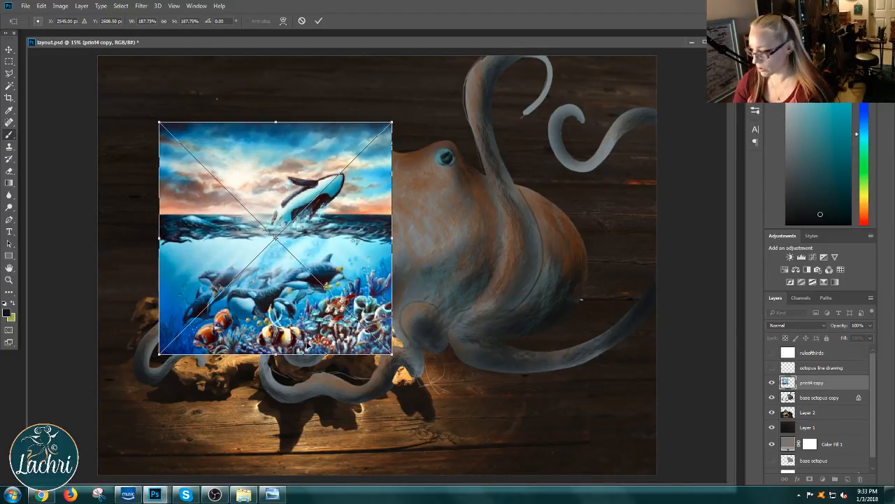
Step: Lower the print4 copy layer's opacity to 0% and trace a closed Polygonal Lasso selection around the glass bowl's outline
click(871, 326)
click(842, 338)
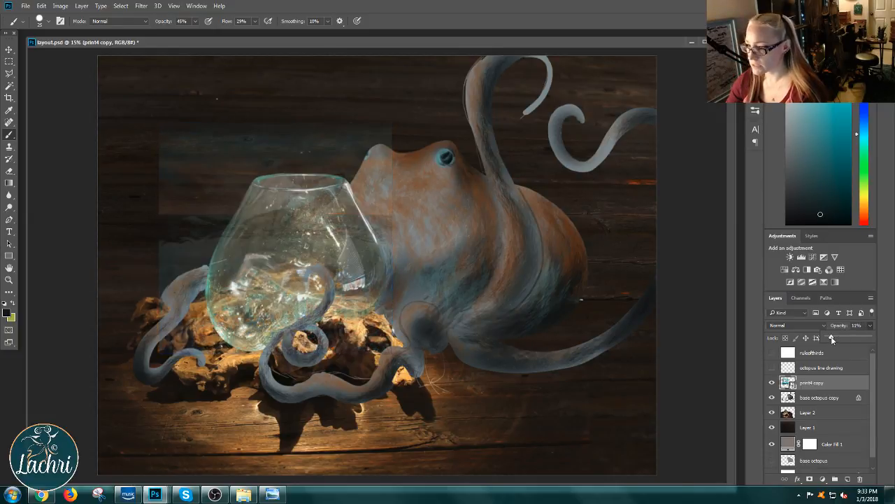
drag(829, 338, 826, 338)
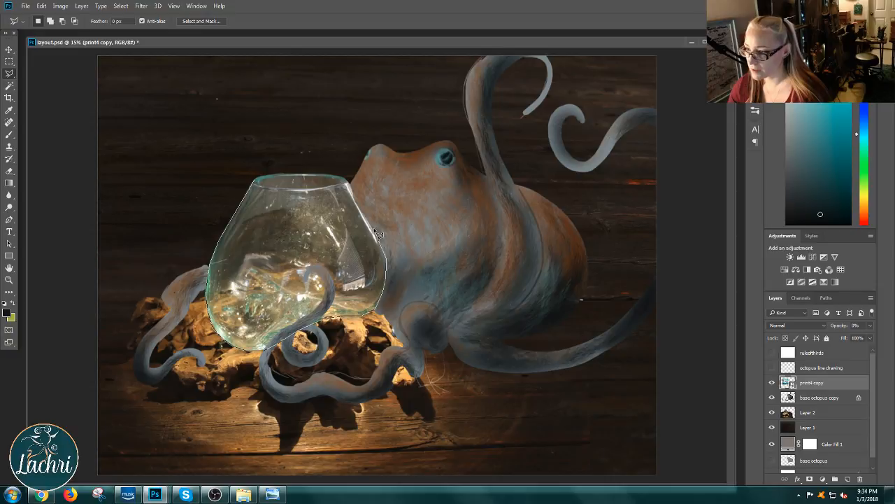
click(351, 184)
click(343, 177)
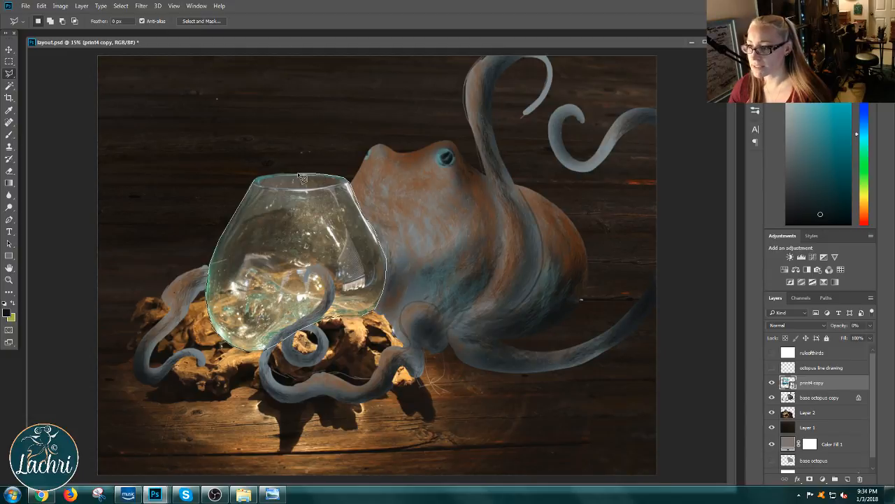
click(257, 182)
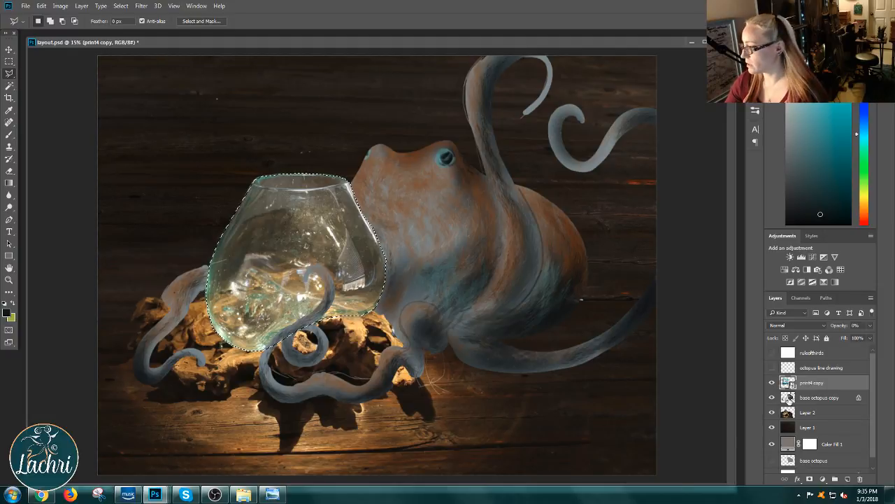
Step: Raise the print4 copy layer's opacity to 87% with the bowl selection still active
click(871, 326)
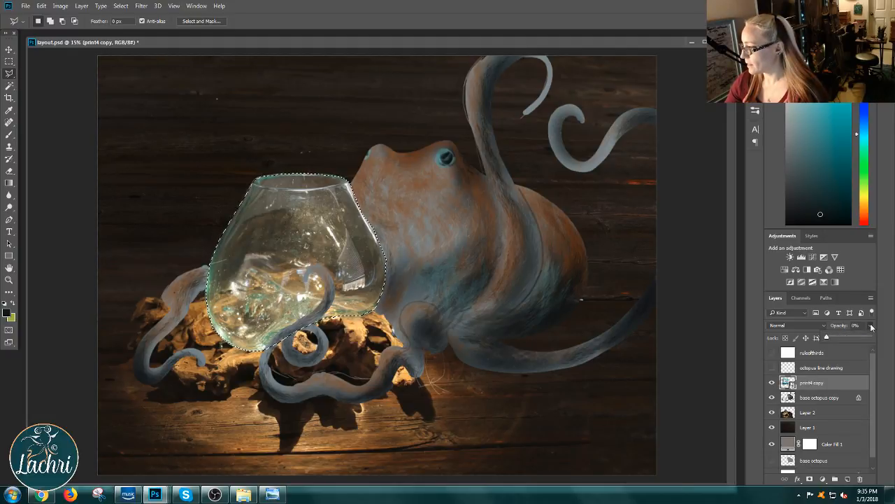
click(854, 337)
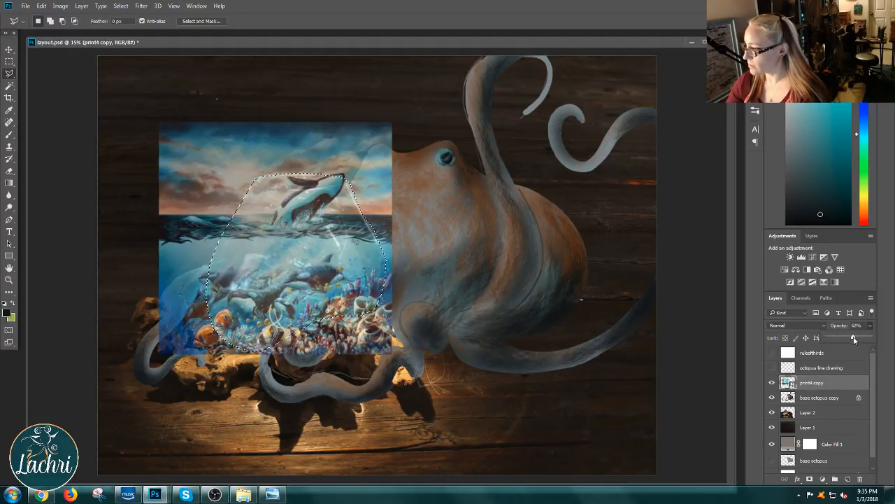
drag(861, 339, 865, 338)
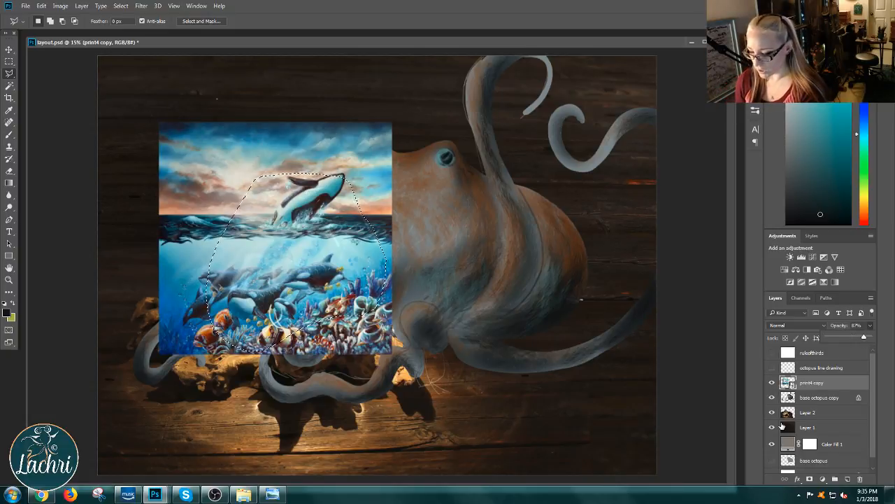
Step: Rasterize the print4 copy layer and delete all of the ocean painting outside the bowl selection, leaving nothing selected
key(ctrl+shift+i)
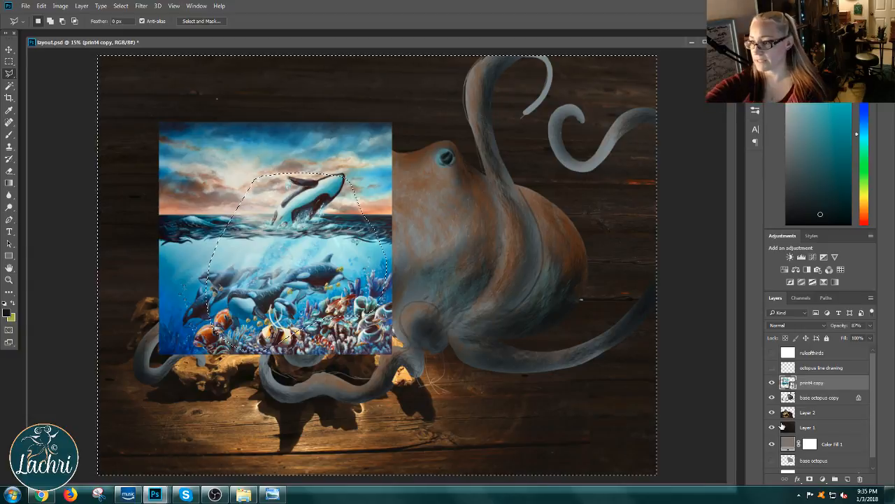
key(Delete)
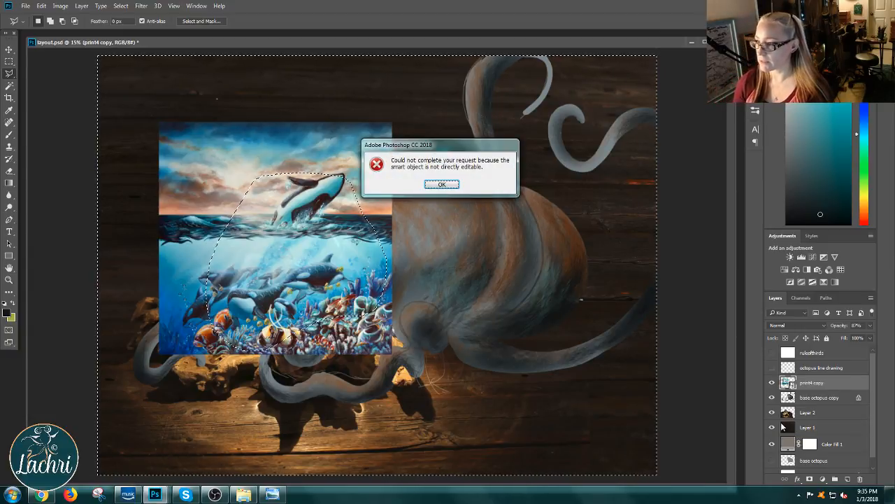
click(439, 184)
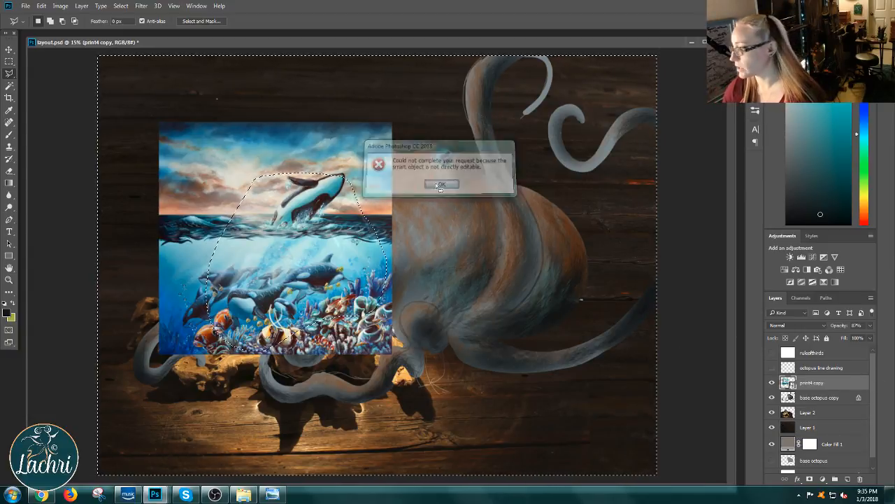
right_click(826, 383)
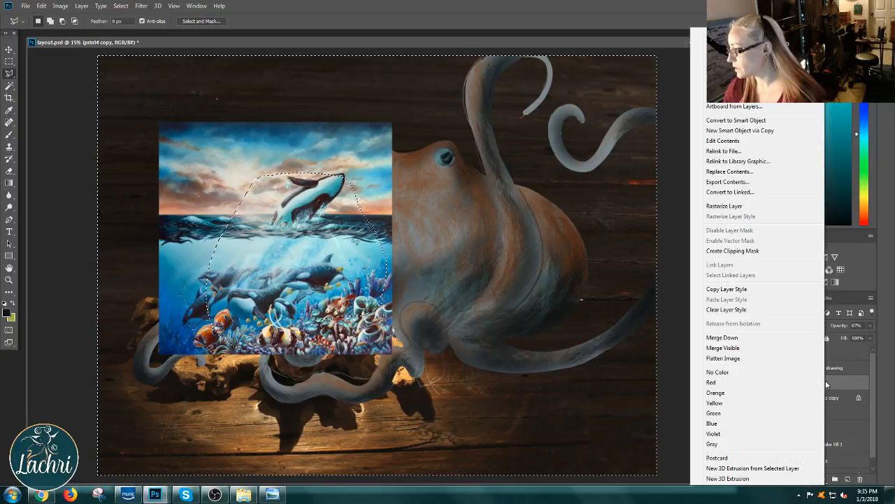
click(776, 205)
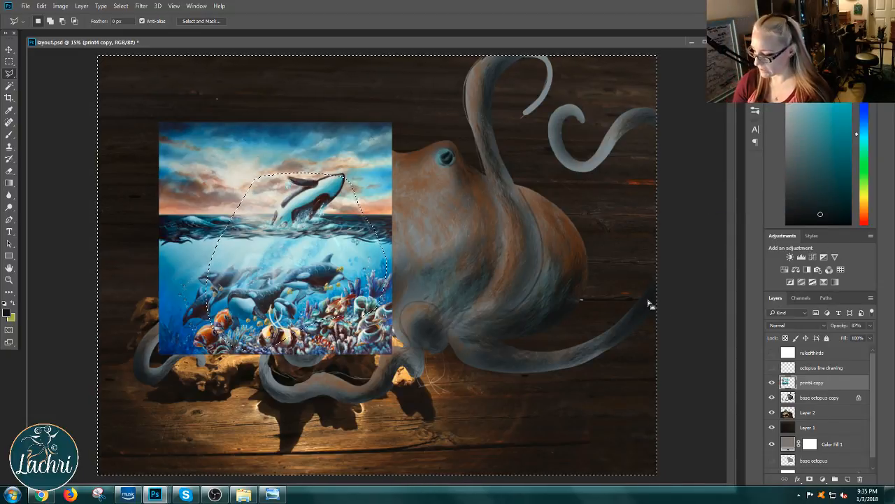
key(Delete)
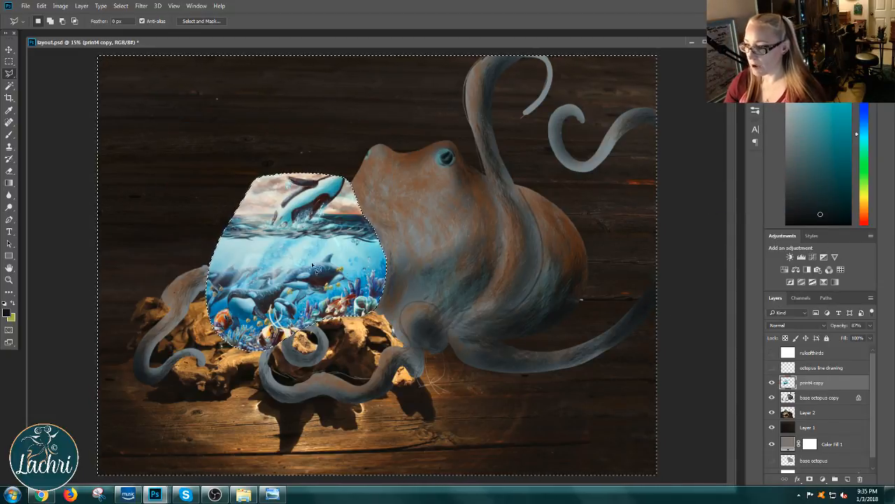
key(ctrl+d)
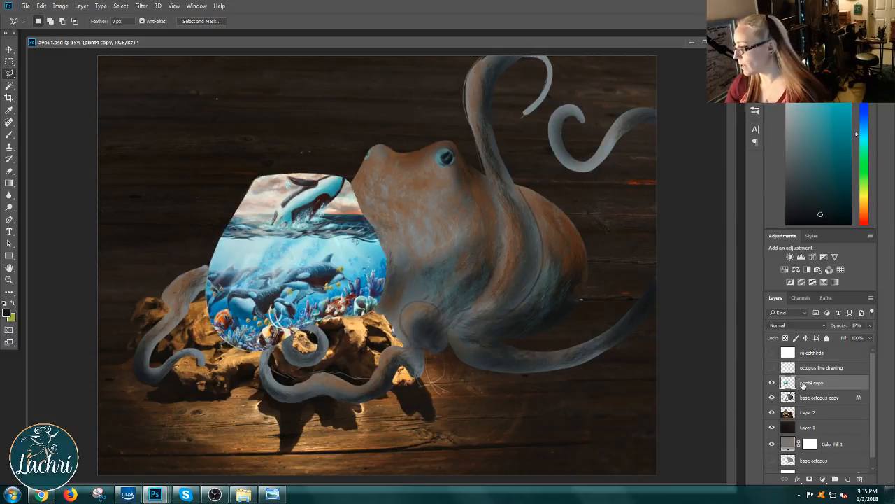
Step: Move the print4 copy layer below base octopus copy and set its opacity to 100%
drag(803, 384, 802, 407)
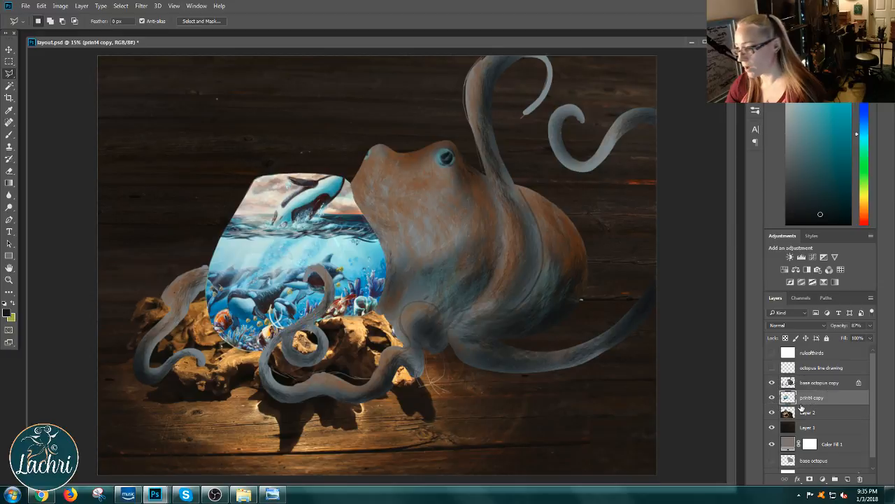
click(871, 325)
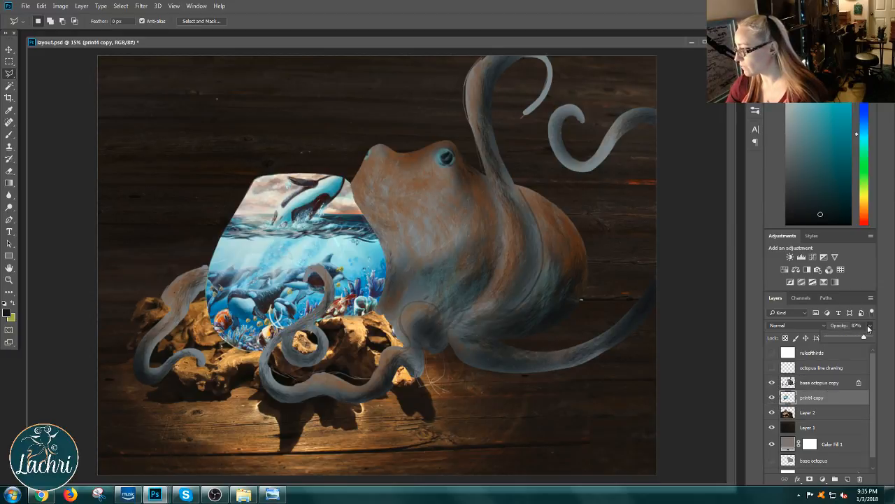
drag(846, 338, 849, 335)
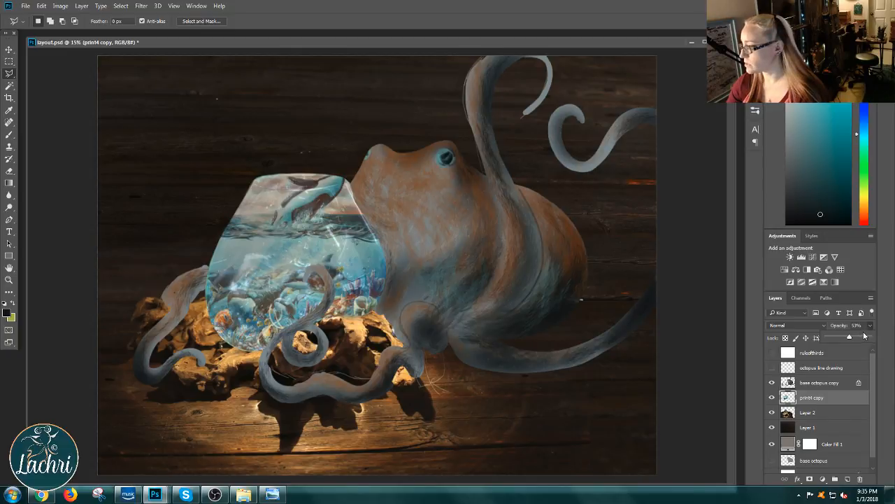
click(862, 338)
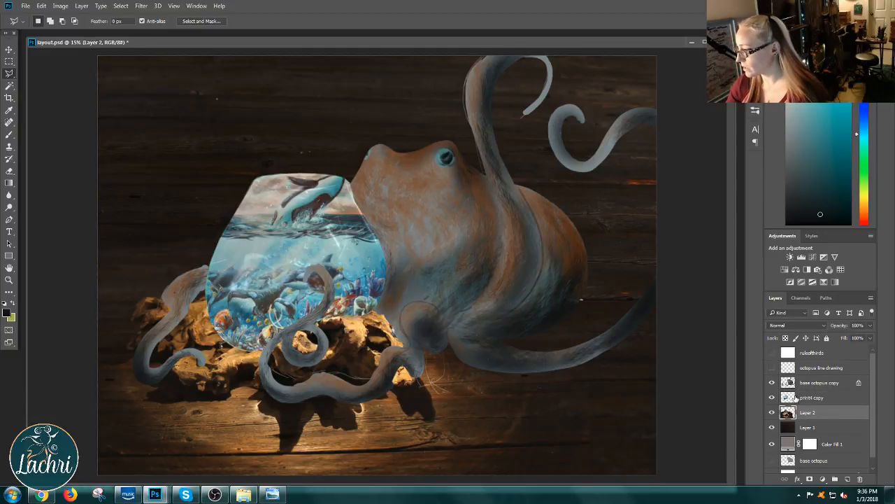
drag(855, 338, 875, 339)
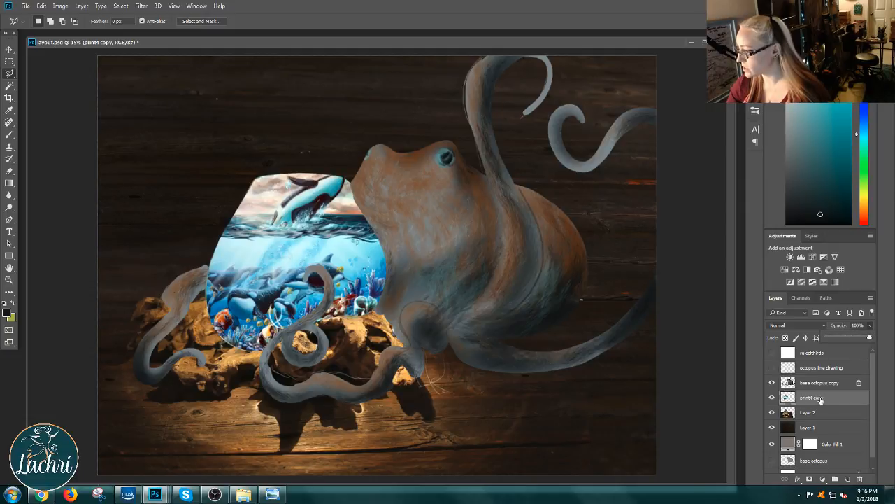
Step: Duplicate Layer 2 as "bowl lines" and move the copy above the print4 copy layer
click(809, 413)
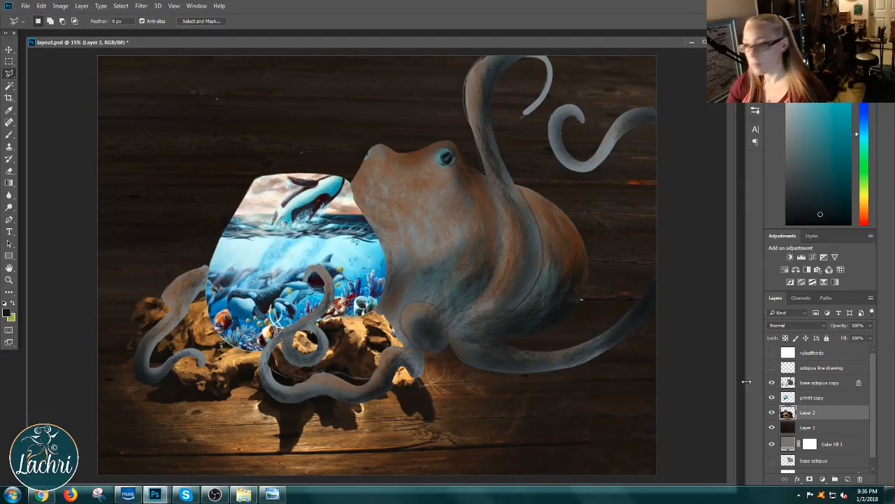
click(81, 6)
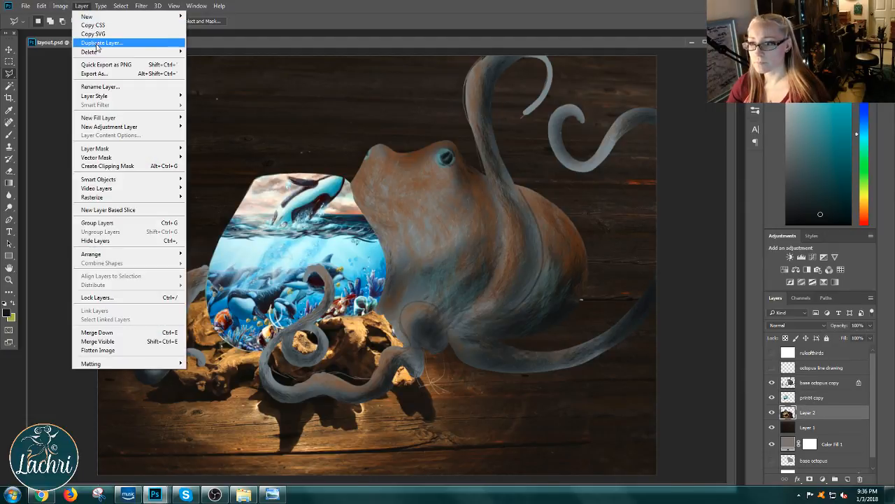
click(137, 42)
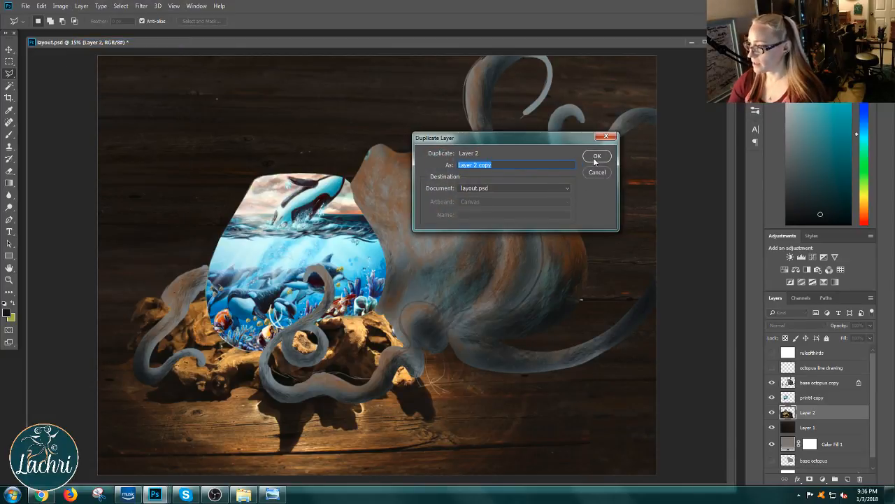
text(bowl l)
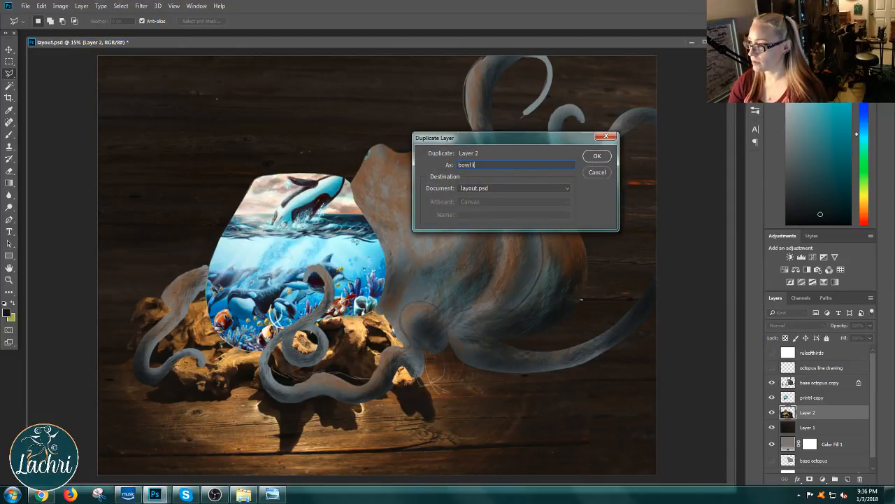
text(ines)
click(596, 156)
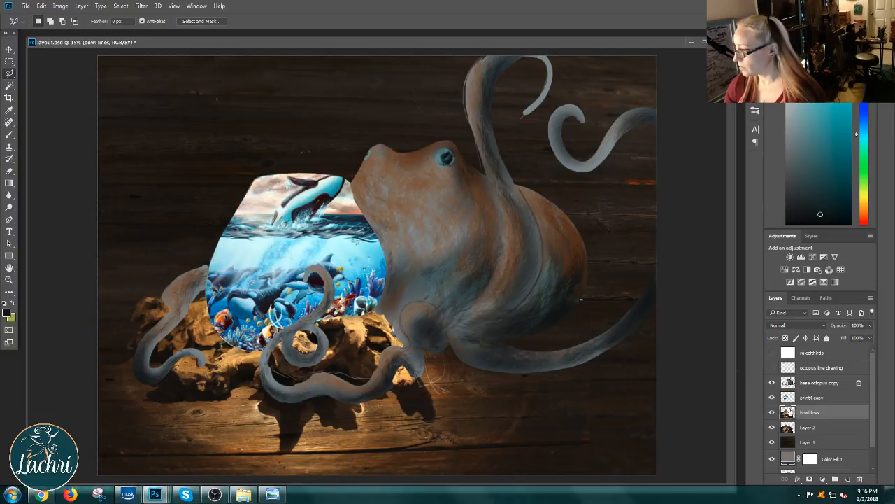
drag(792, 412, 791, 394)
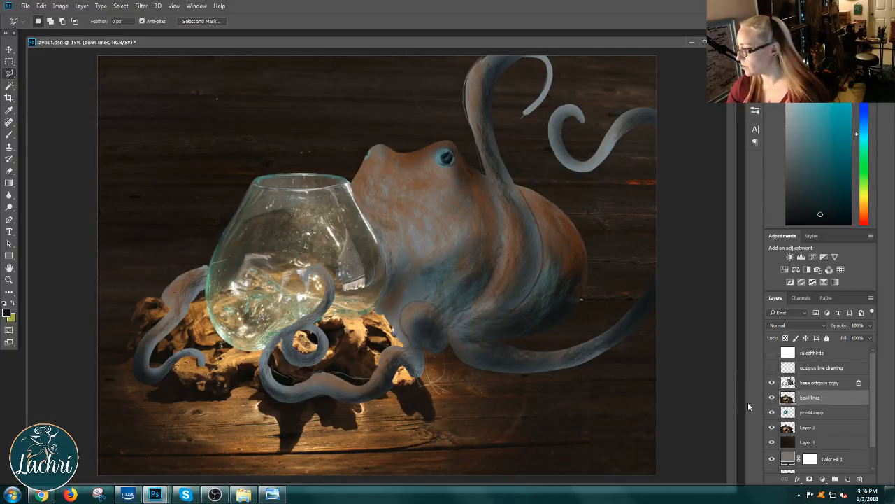
Step: Load the print4 copy layer's outline as a selection, delete everything outside it from bowl lines, deselect, and leave the opacity at 100%
ctrl+click(790, 412)
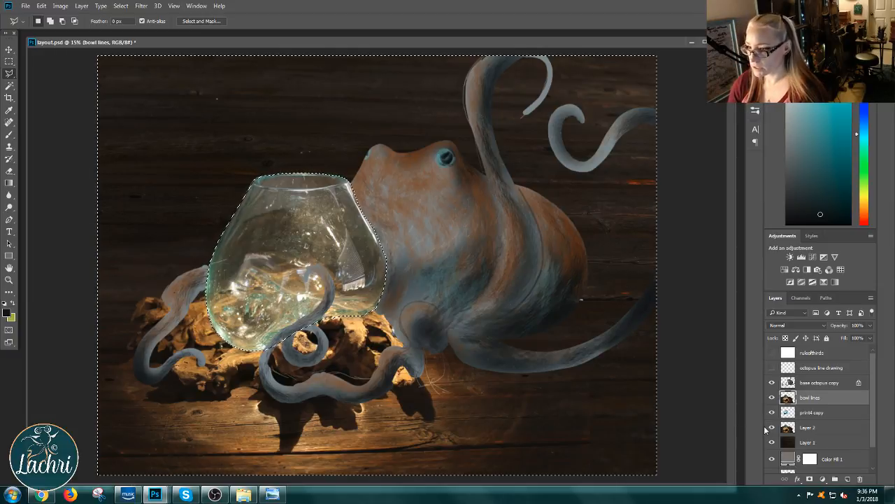
key(ctrl+shift+i)
key(Delete)
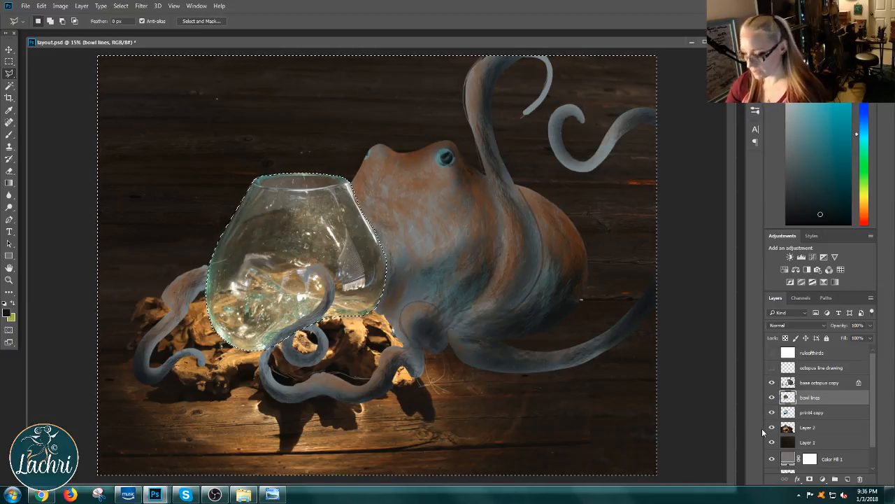
key(ctrl+d)
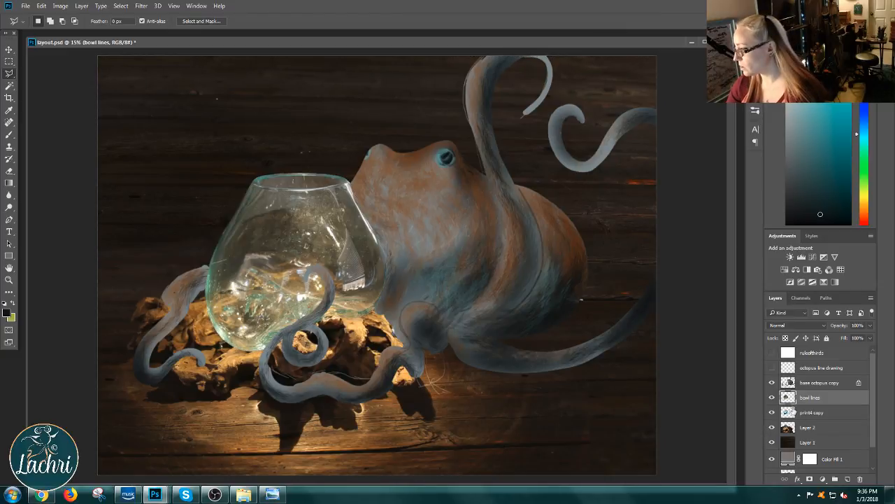
click(870, 326)
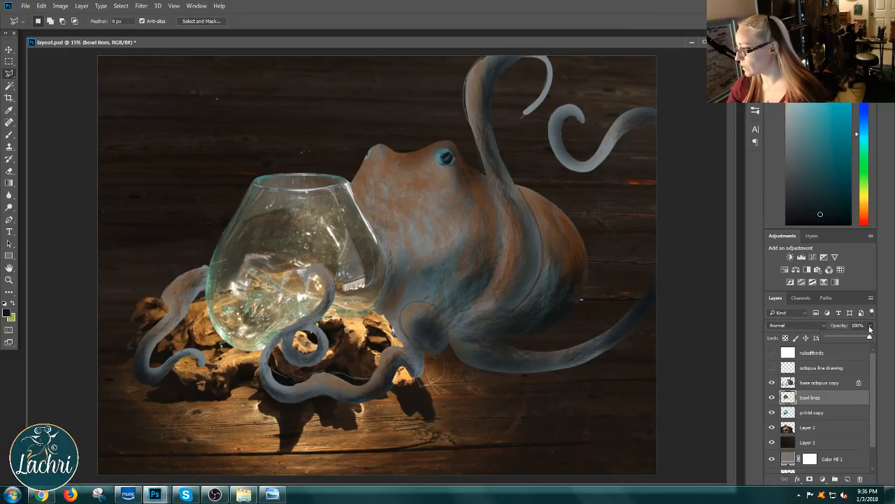
drag(854, 333, 876, 339)
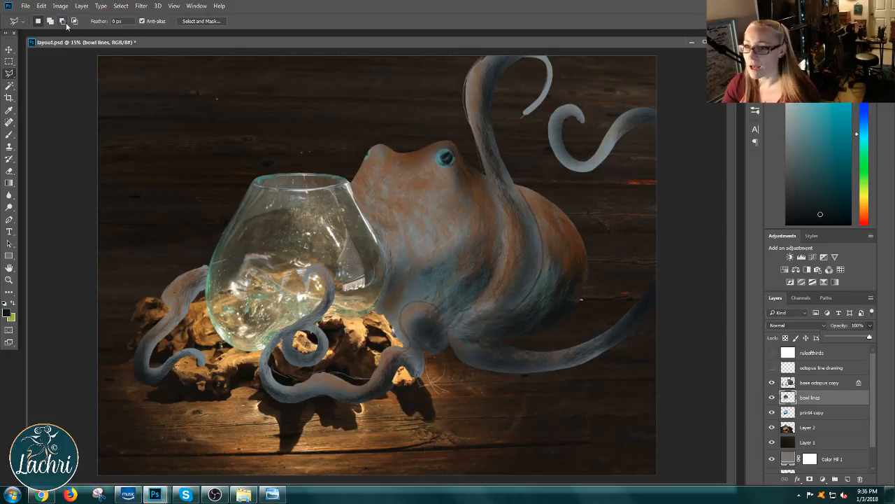
Step: Increase the bowl lines layer's contrast with Curves, mapping input 175 to output 243 and input 65 to output 27
click(81, 6)
mouse_move(63, 8)
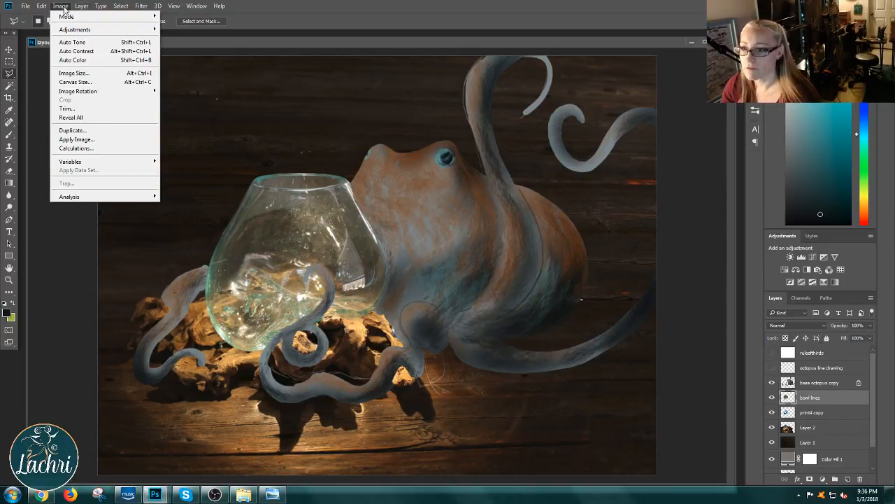
mouse_move(96, 32)
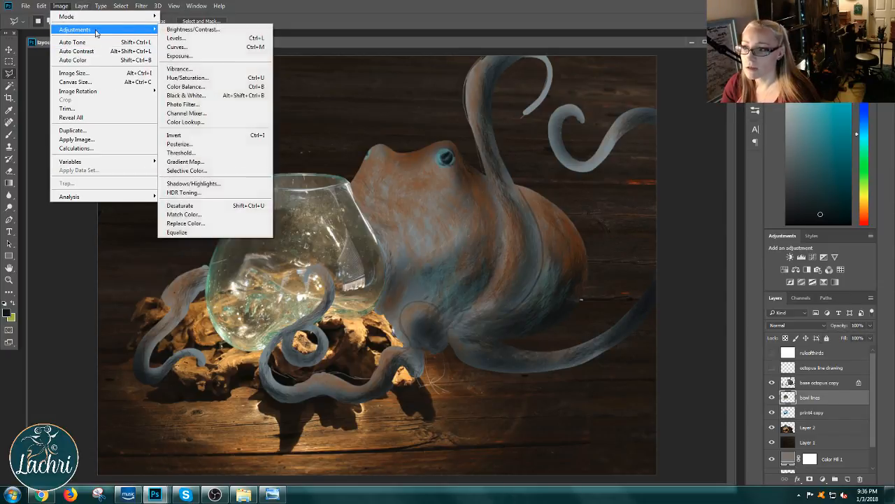
click(178, 46)
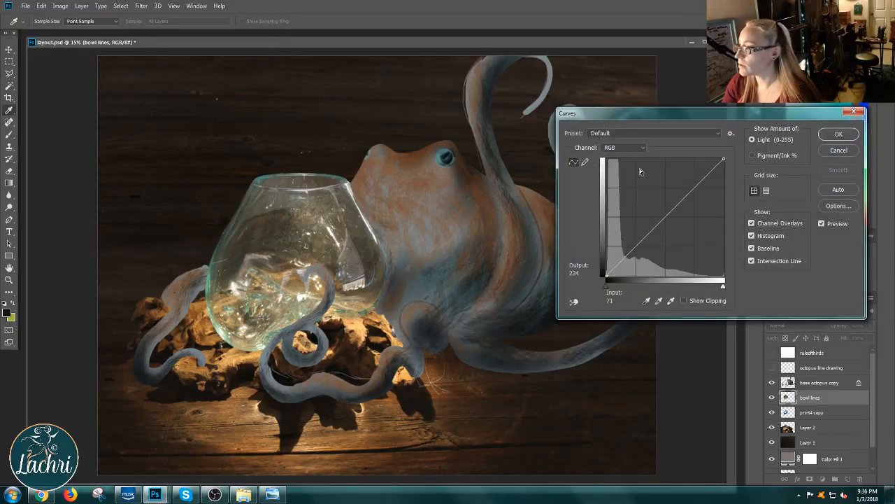
drag(699, 186, 687, 163)
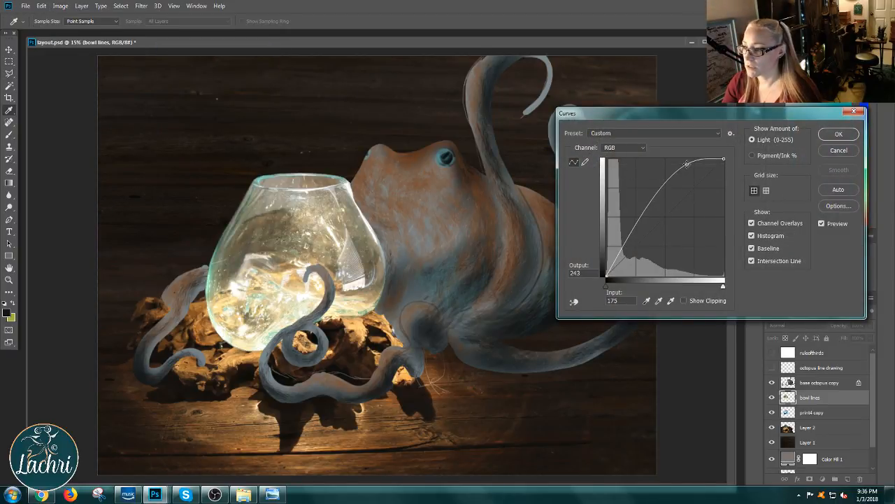
drag(630, 232, 636, 263)
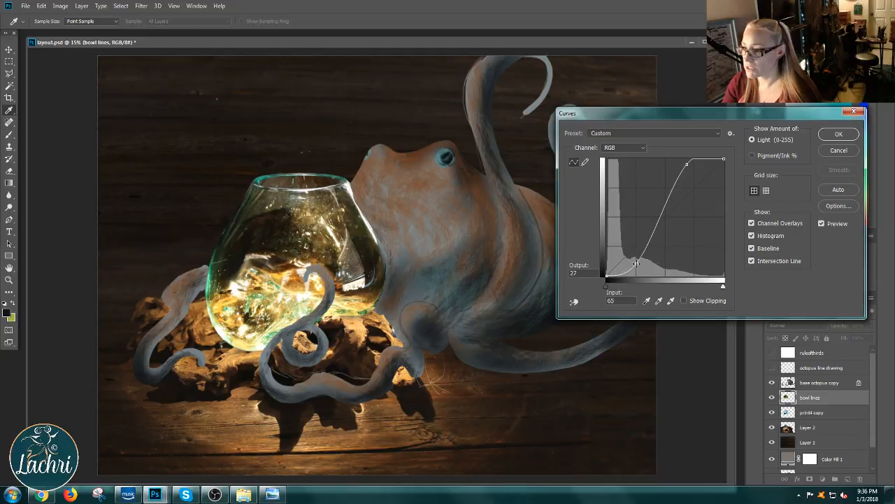
click(837, 135)
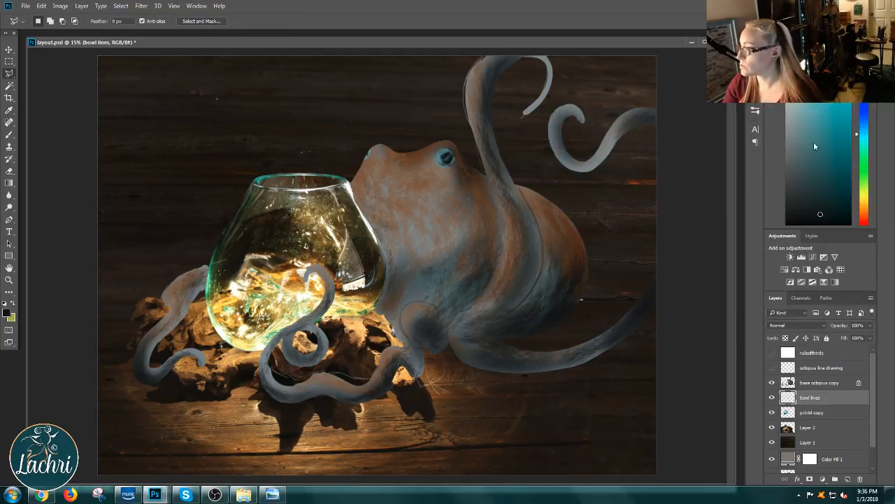
Step: Try the bowl lines layer at 51% opacity and restore it to 100%
click(871, 326)
drag(873, 326, 849, 340)
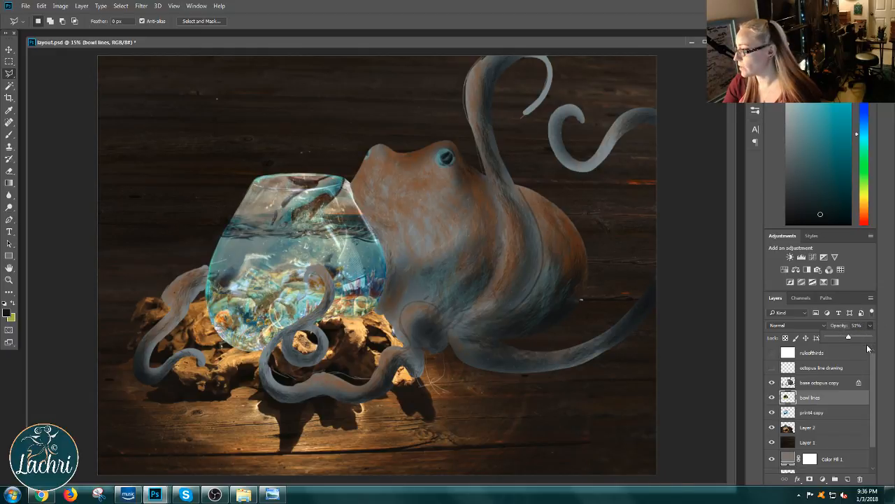
drag(850, 338, 881, 341)
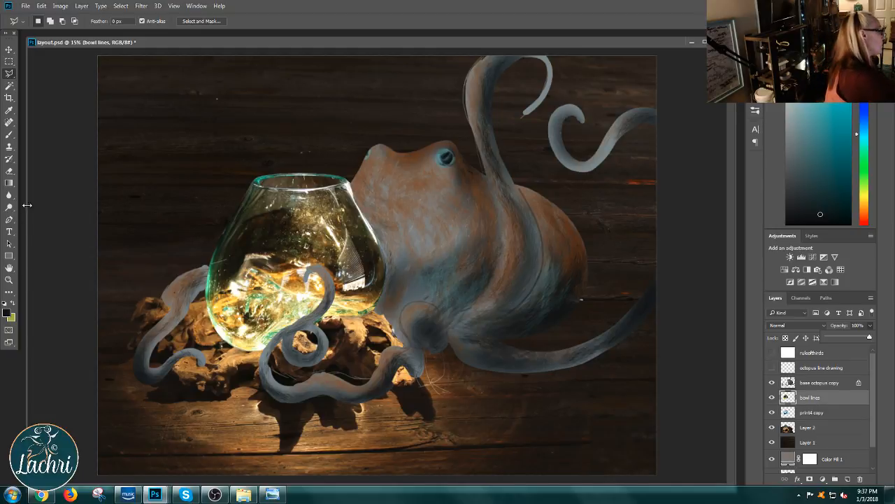
Step: Erase the bowl's interior on bowl lines with a Soft Round eraser of about 480 px at 30% opacity, and select the print4 copy layer
click(9, 170)
click(159, 21)
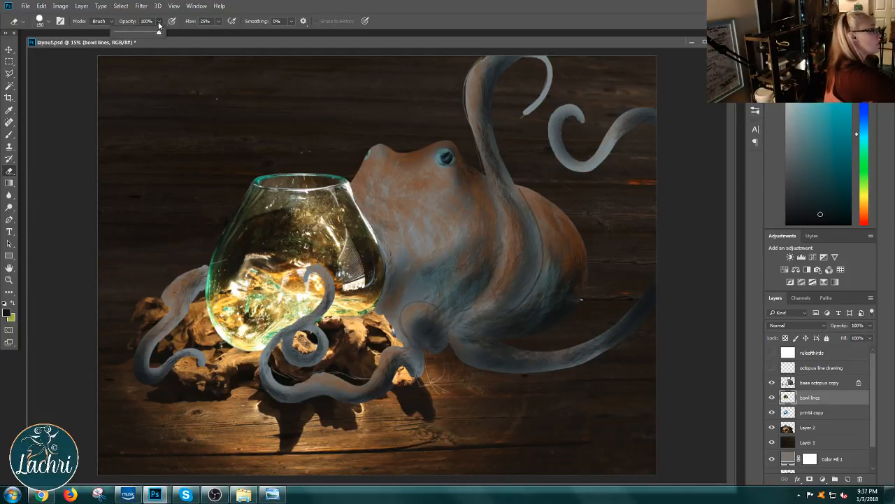
drag(148, 35, 130, 34)
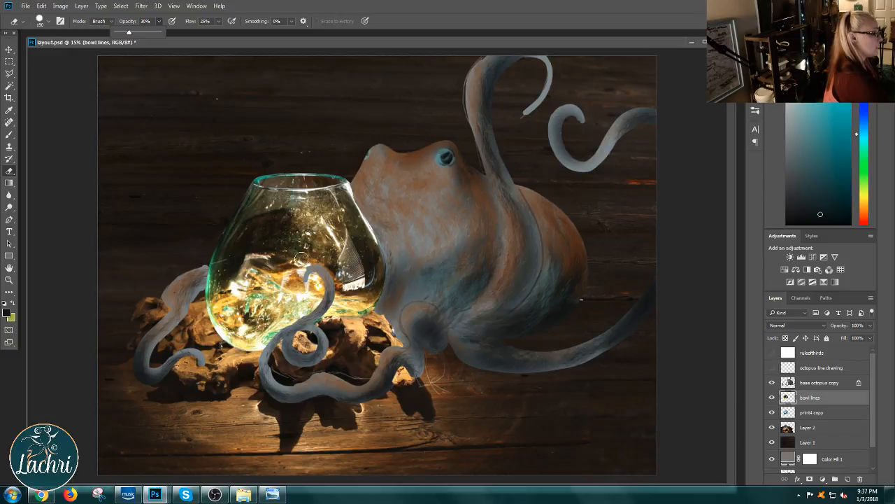
right_click(305, 260)
drag(408, 126, 415, 126)
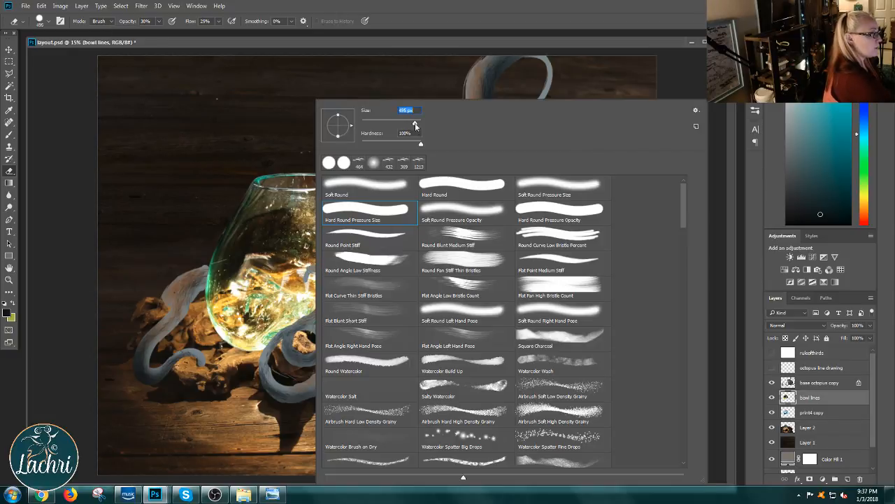
click(383, 186)
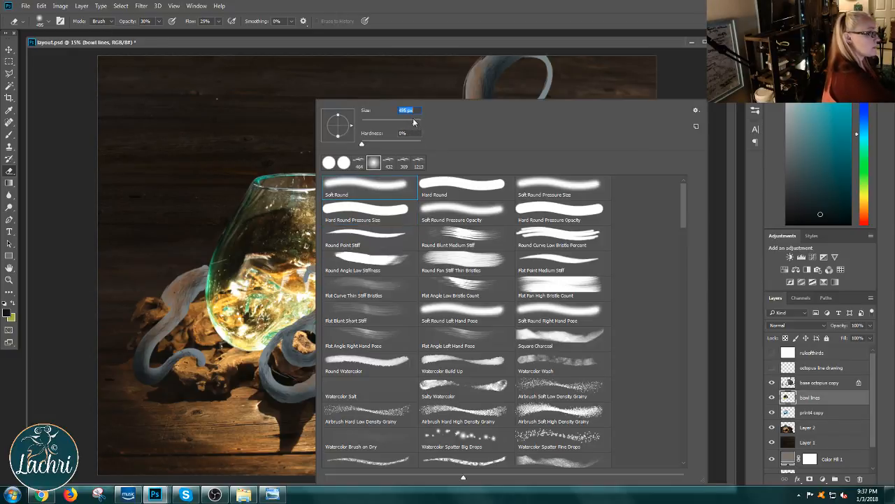
mouse_move(270, 242)
mouse_down()
mouse_move(237, 295)
mouse_move(242, 285)
mouse_up()
mouse_move(273, 280)
mouse_down()
mouse_move(308, 241)
mouse_move(346, 256)
mouse_move(357, 269)
mouse_move(339, 279)
mouse_move(357, 238)
mouse_move(350, 269)
mouse_move(360, 280)
mouse_move(335, 313)
mouse_move(356, 301)
mouse_move(307, 294)
mouse_move(283, 279)
mouse_move(259, 308)
mouse_move(238, 294)
mouse_move(234, 308)
mouse_move(234, 289)
mouse_move(252, 337)
mouse_move(224, 316)
mouse_move(299, 308)
mouse_move(273, 308)
mouse_move(277, 294)
mouse_move(242, 291)
mouse_move(238, 276)
mouse_move(286, 269)
mouse_move(272, 287)
mouse_move(256, 248)
mouse_move(250, 301)
mouse_move(339, 281)
mouse_move(341, 306)
mouse_move(326, 310)
mouse_move(338, 296)
mouse_move(310, 286)
mouse_move(334, 260)
mouse_move(316, 248)
mouse_move(320, 291)
mouse_move(290, 259)
mouse_move(283, 222)
mouse_move(308, 269)
mouse_move(357, 227)
mouse_move(363, 258)
mouse_move(358, 239)
mouse_move(331, 300)
mouse_move(319, 252)
mouse_move(249, 305)
mouse_move(263, 336)
mouse_move(252, 309)
mouse_move(288, 321)
mouse_move(344, 294)
mouse_move(297, 255)
mouse_move(239, 323)
mouse_up()
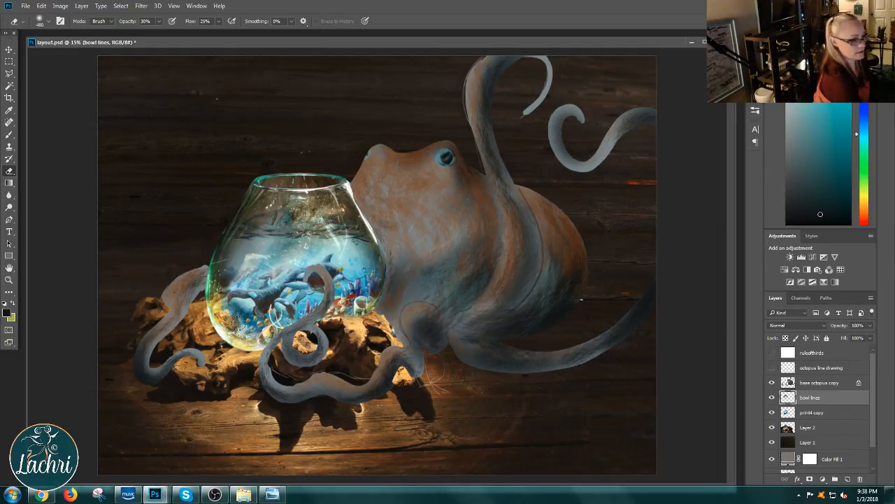
click(793, 416)
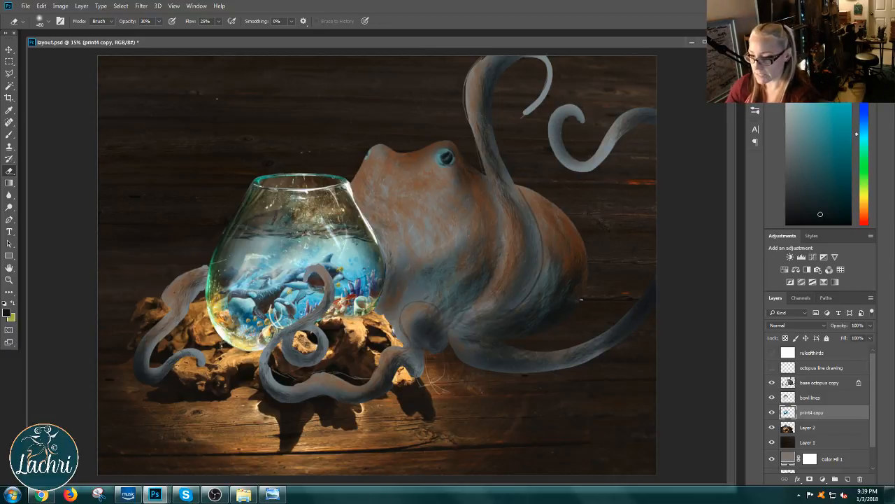
Step: Switch to Windows Explorer, search New Volume (Z:) for "digital", and open the deer folder within digital art and its digital subfolder
mouse_move(253, 498)
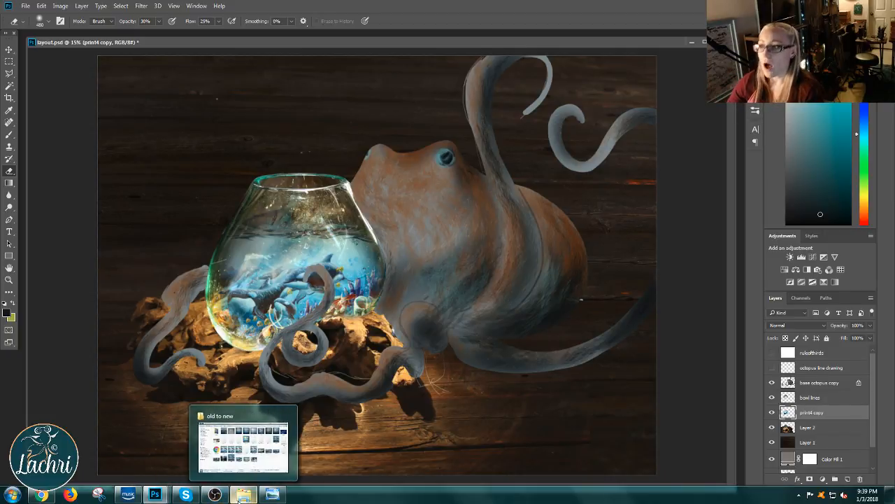
click(240, 498)
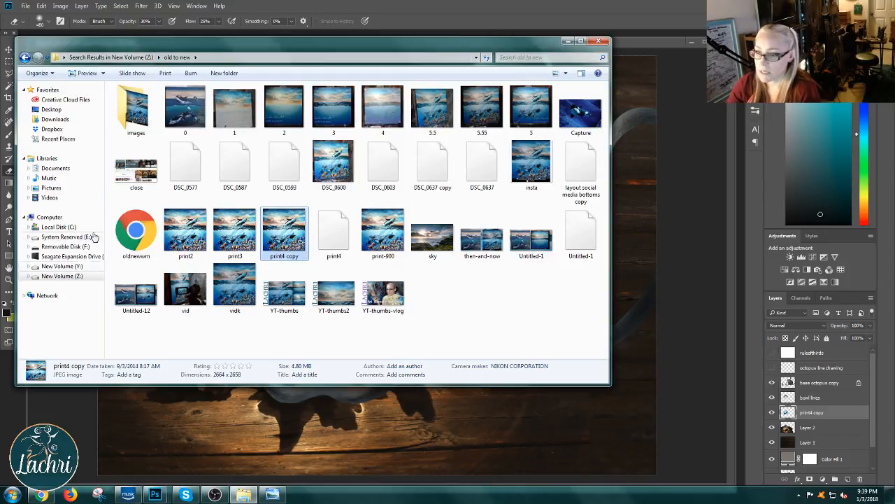
click(61, 277)
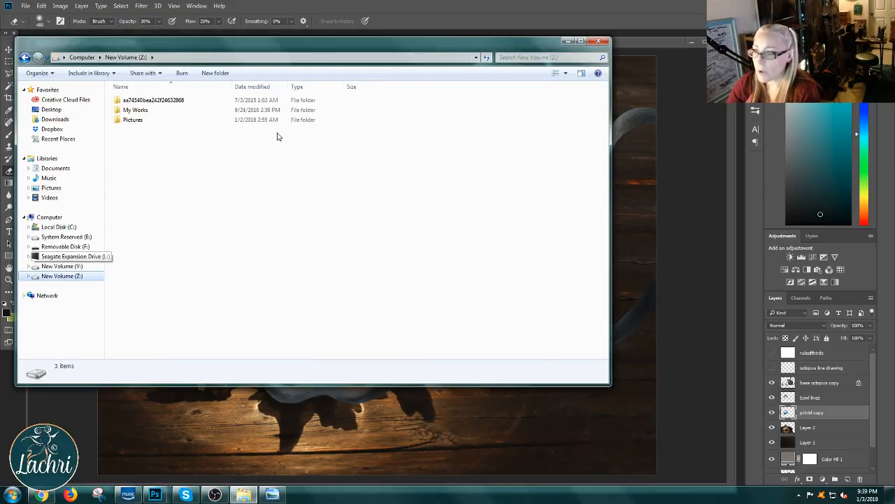
click(511, 56)
text(di)
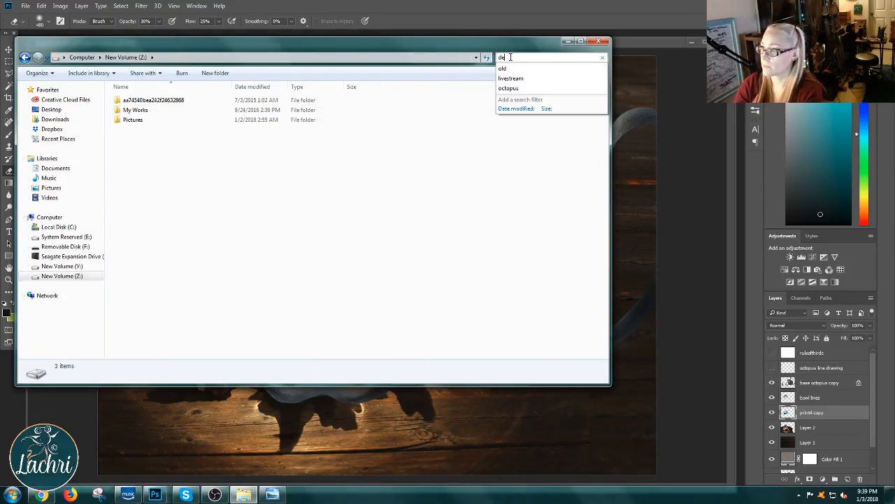
text(gital)
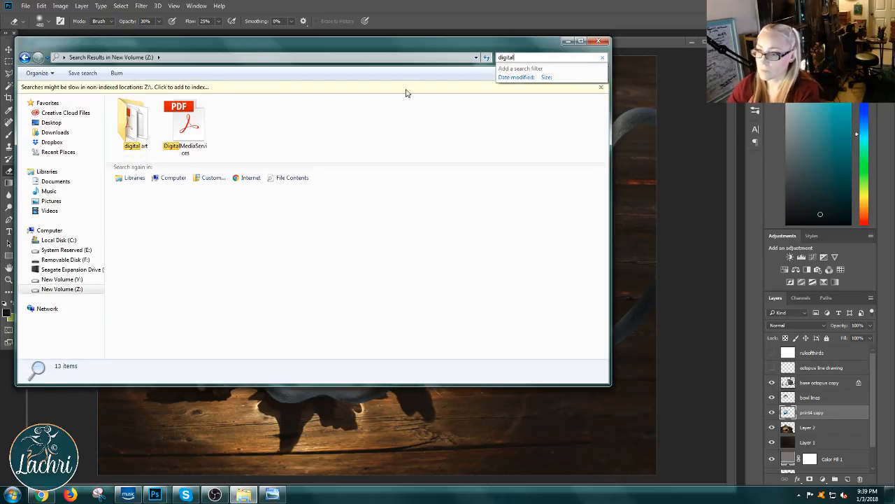
double_click(134, 125)
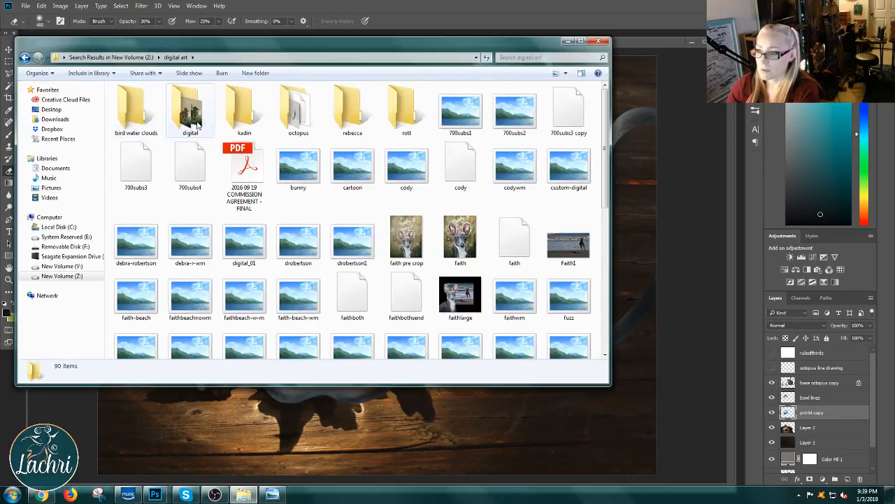
double_click(197, 122)
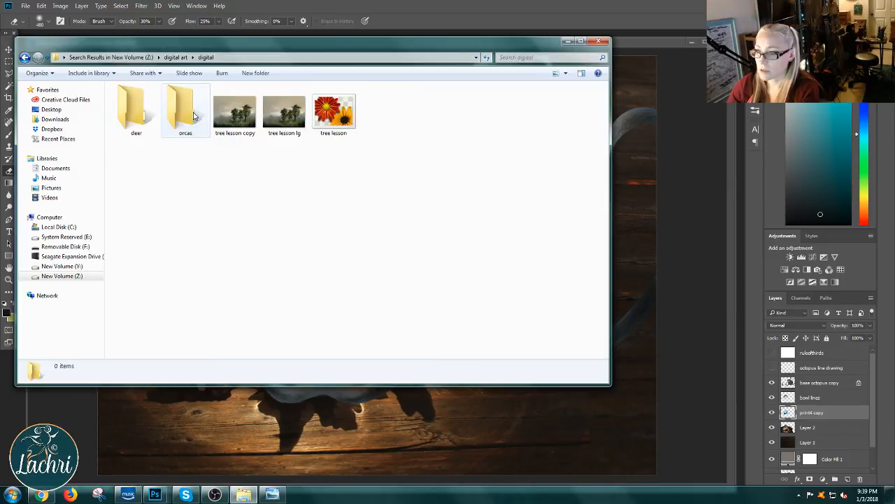
double_click(135, 112)
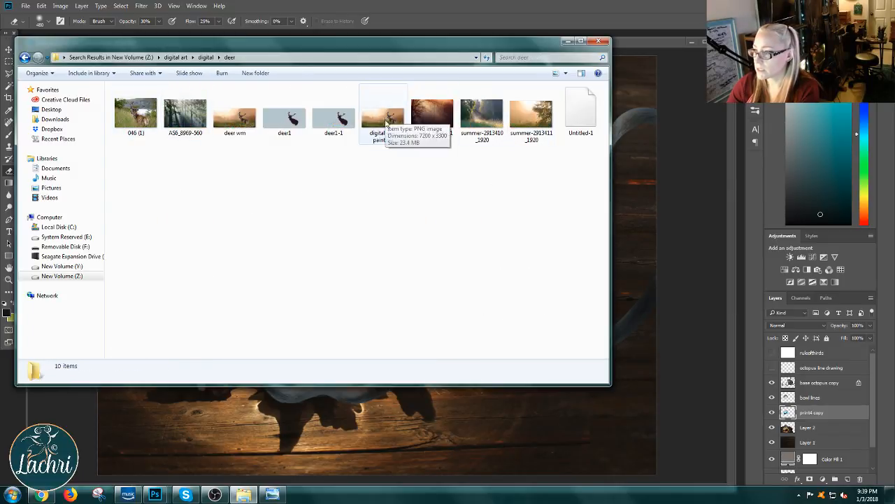
Step: Open the deer painting file Untitled-1 in Photoshop and minimize layout.psd to bring it into view
click(578, 119)
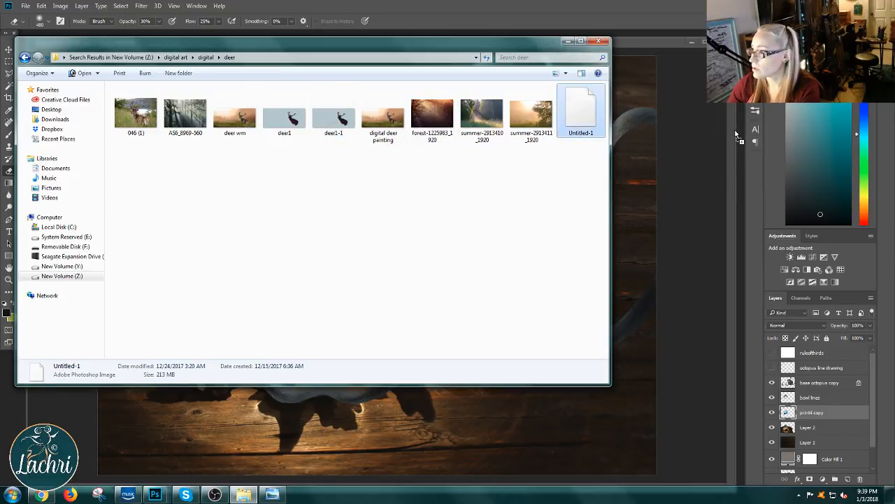
click(666, 31)
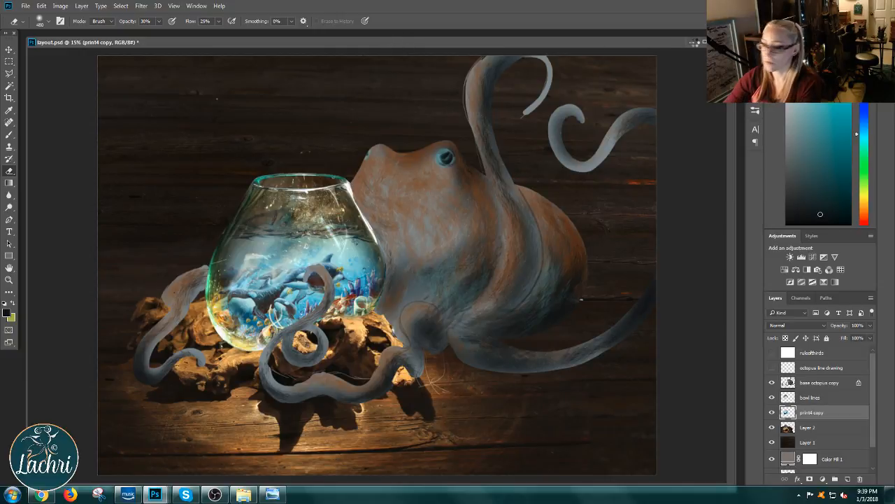
click(695, 42)
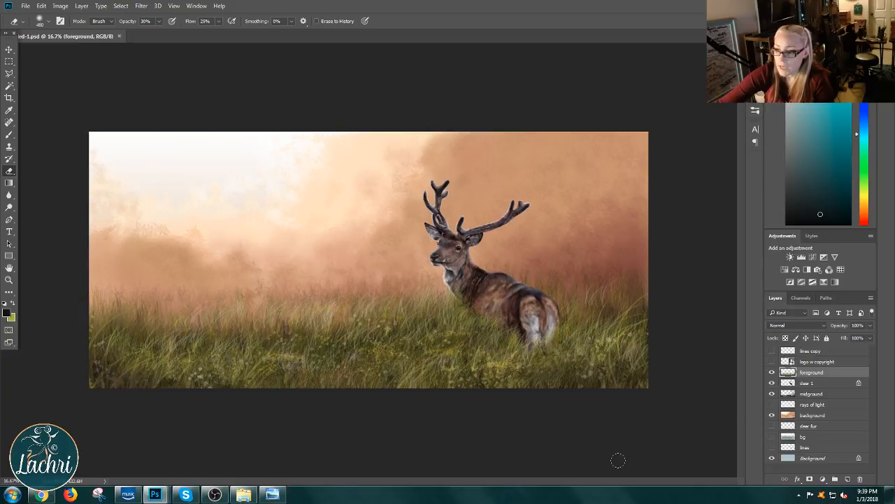
Step: Hide and show the deer painting's foreground, deer 1 and midground layers to examine how the scene is layered
click(772, 372)
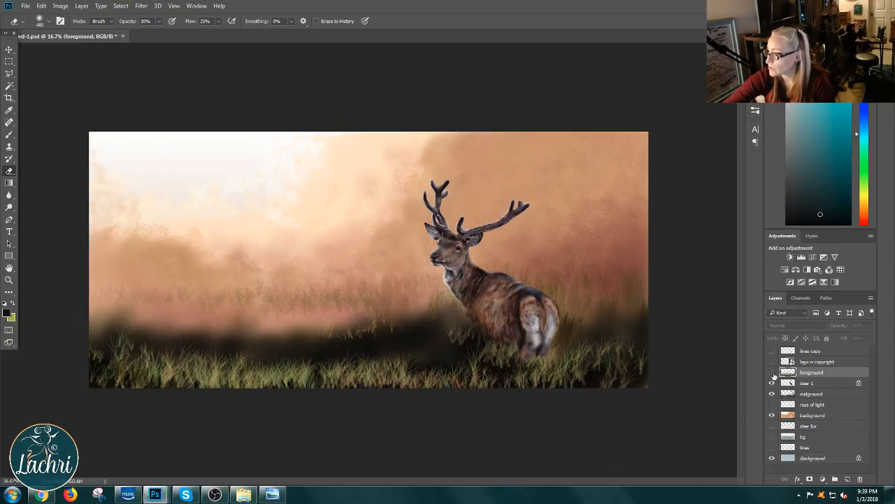
click(772, 382)
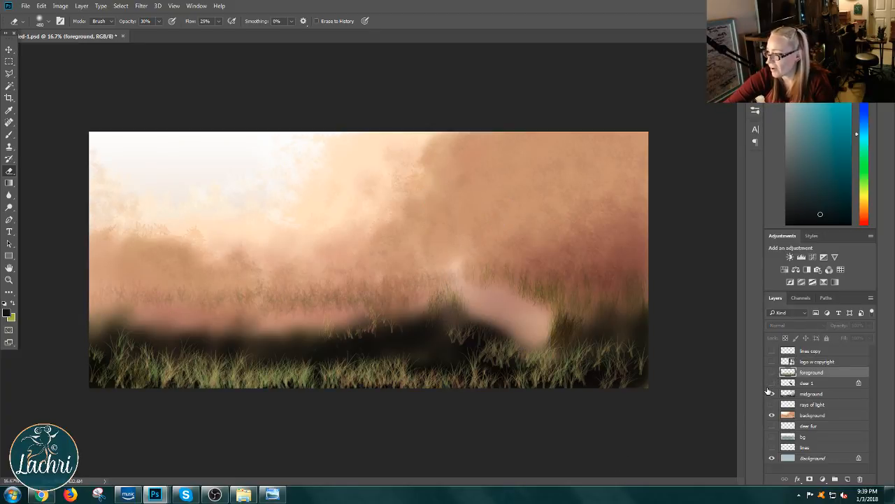
click(772, 393)
click(771, 390)
click(773, 383)
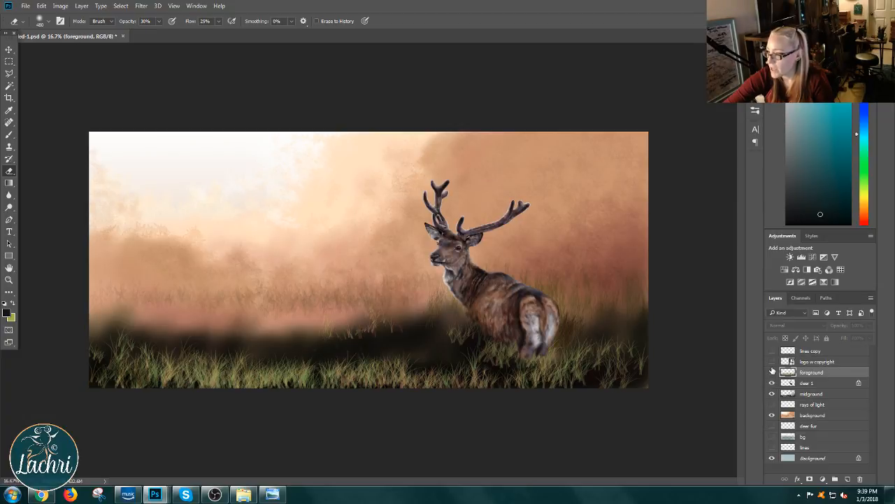
click(772, 372)
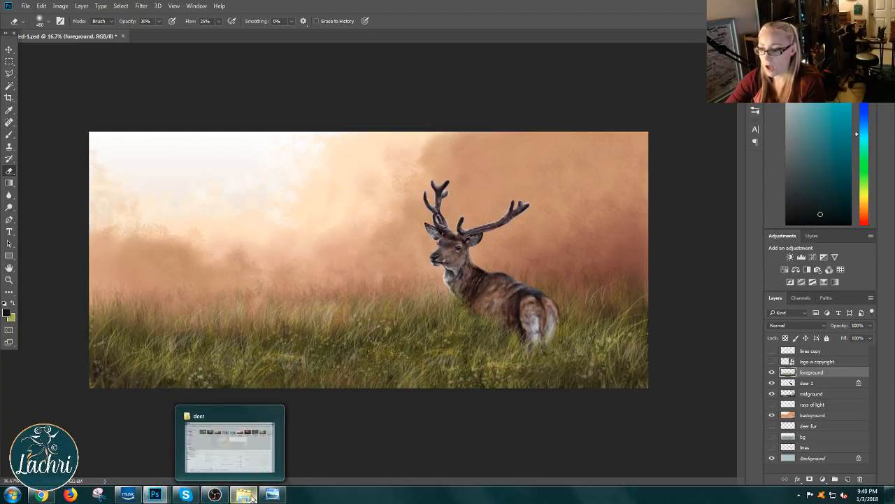
Step: Bring layout.psd back into view, and in Windows Explorer open My Pictures within the Pictures folder on New Volume (Z:)
mouse_move(147, 498)
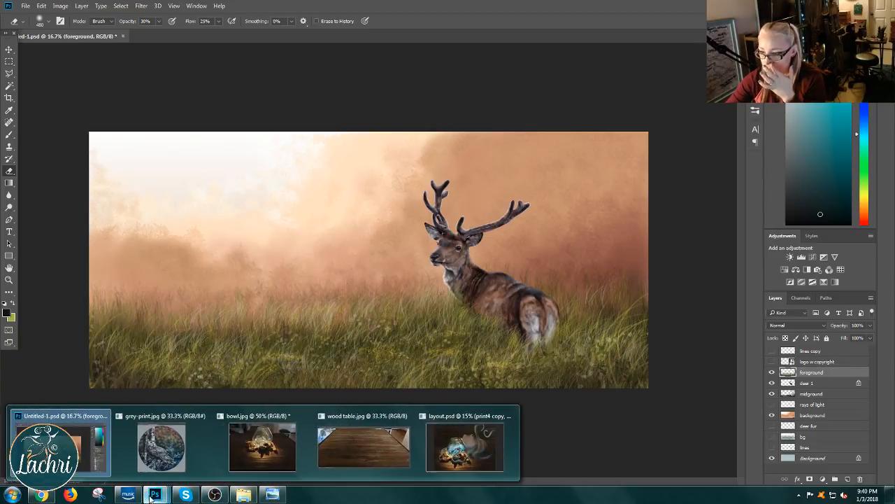
click(344, 456)
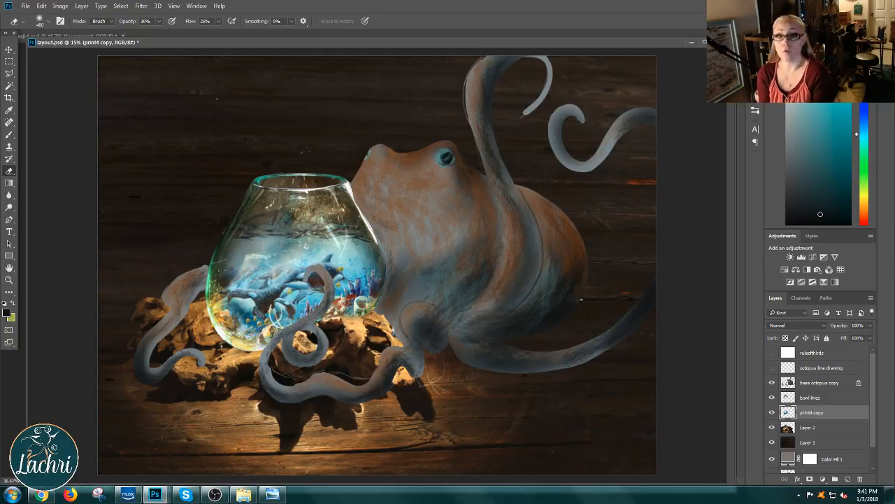
click(243, 495)
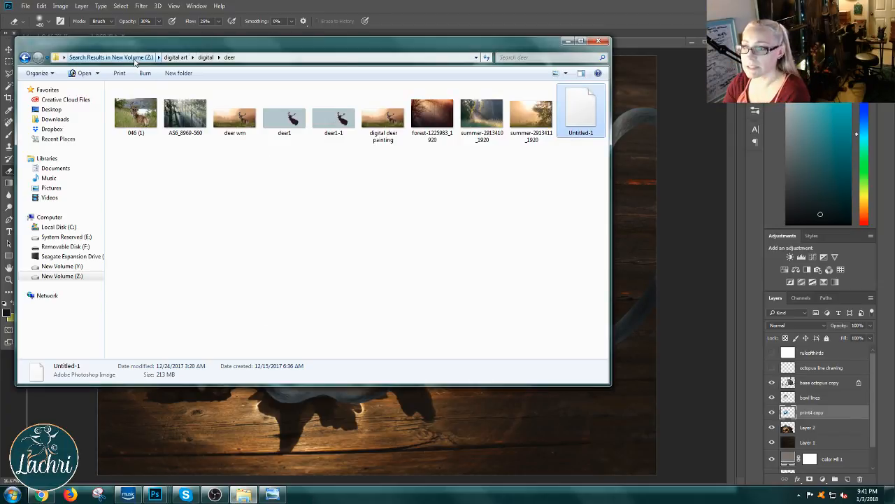
click(56, 278)
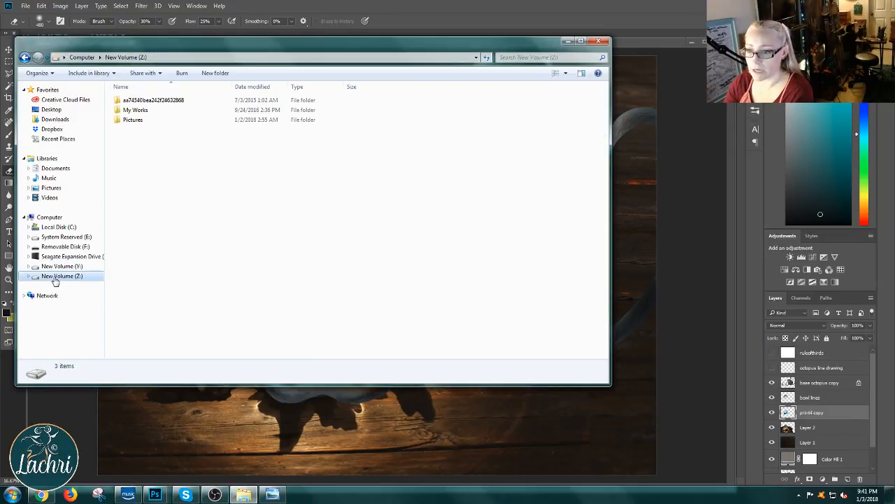
click(144, 121)
double_click(145, 124)
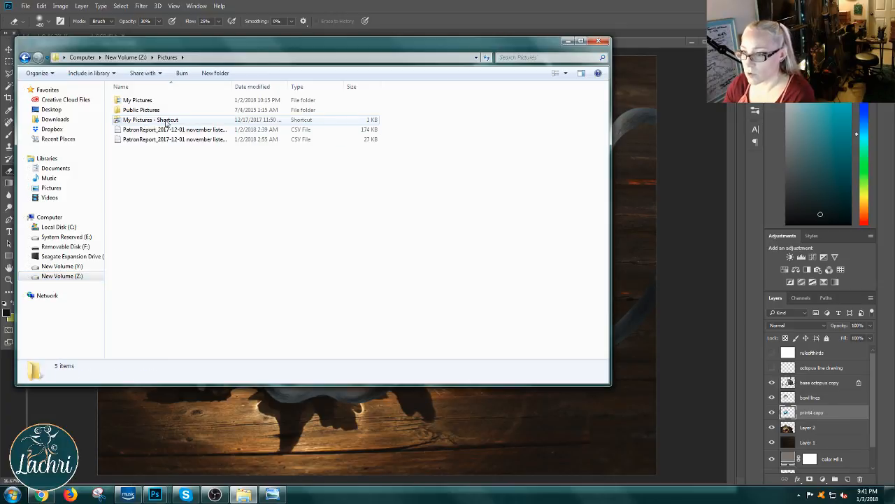
double_click(156, 100)
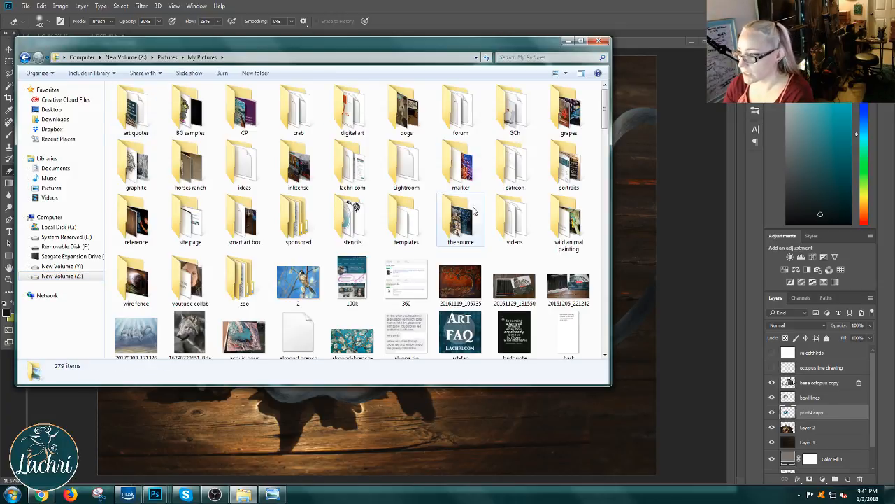
Step: Find the folder holding sandman print fixed by searching My Pictures for "sandman", and open the Photoshop file IMG_9075 from it in Photoshop
click(535, 58)
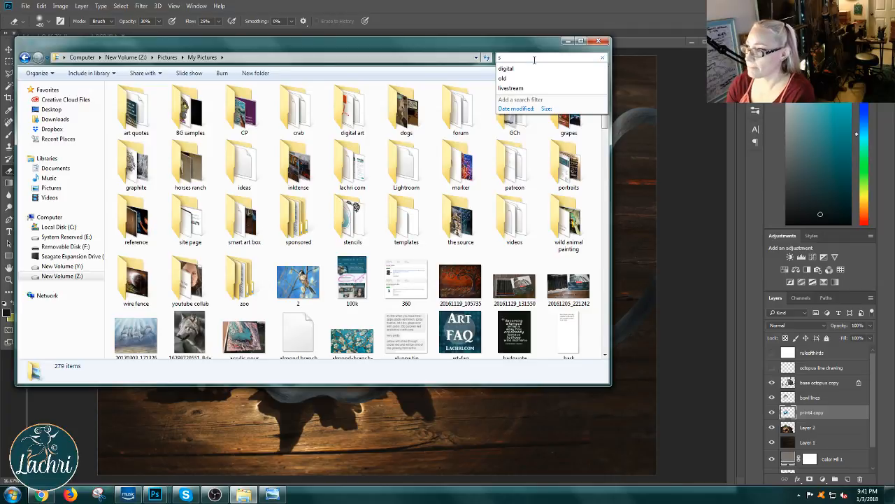
text(sandman)
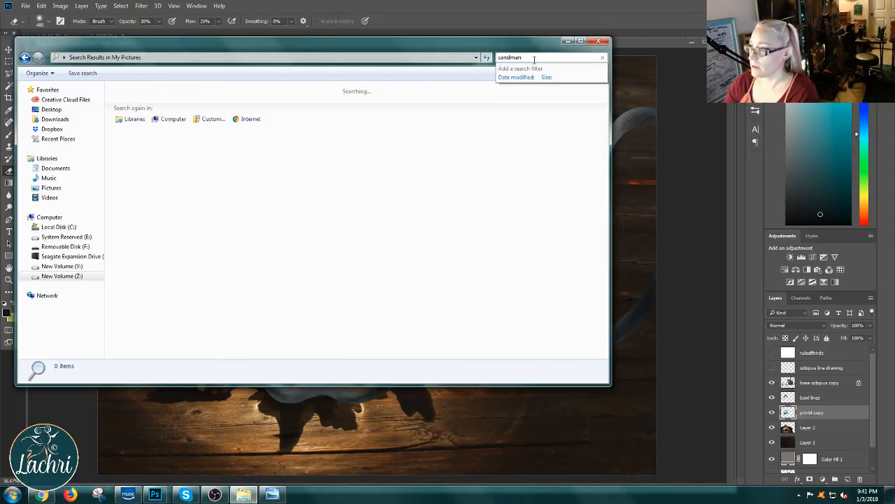
right_click(150, 137)
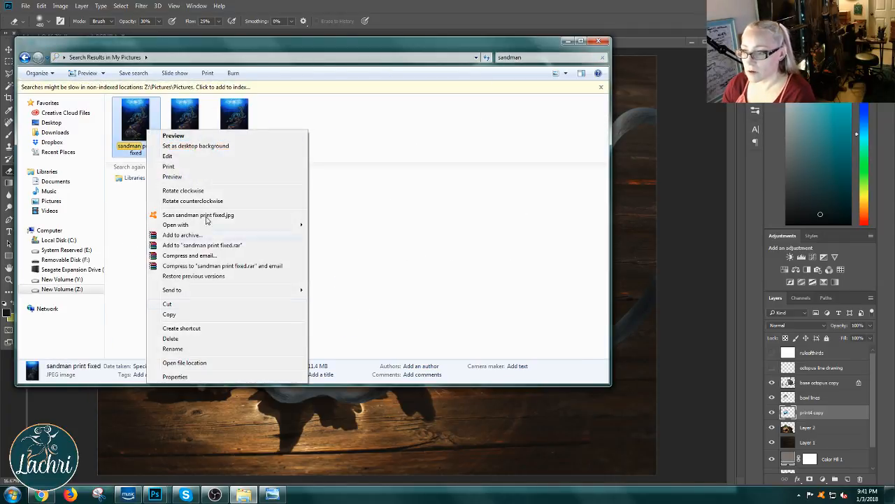
click(207, 363)
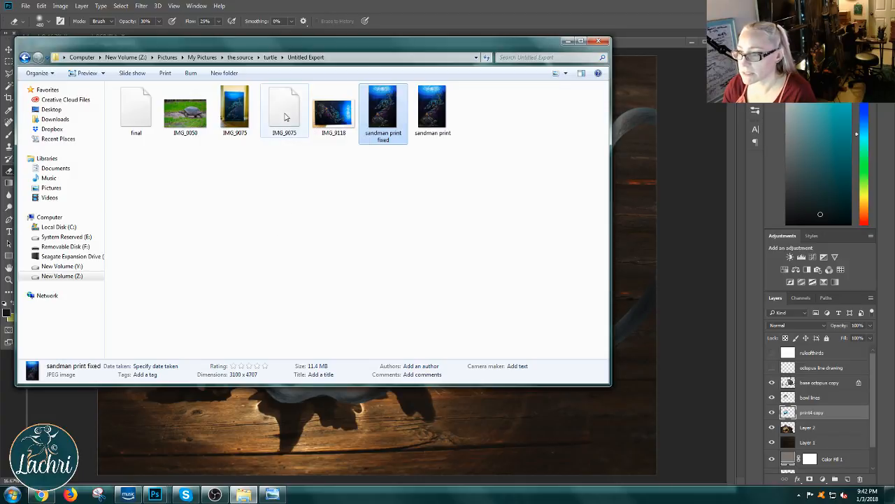
drag(286, 113, 310, 114)
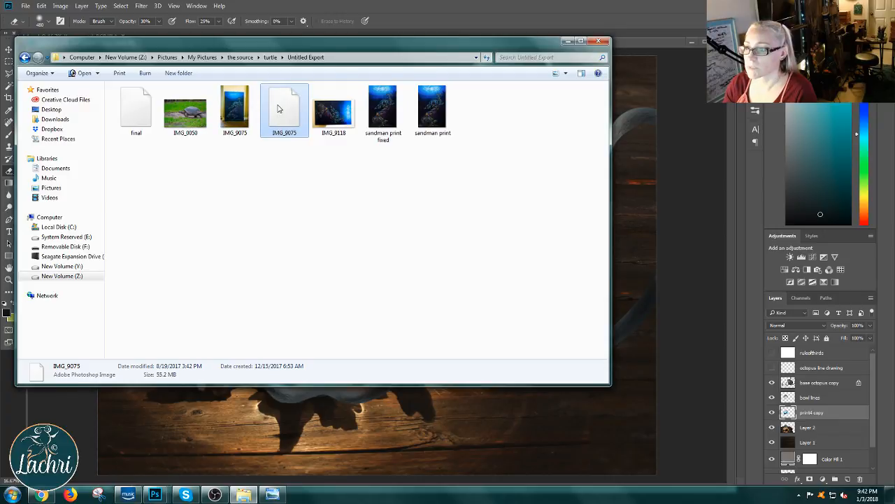
drag(279, 109, 650, 33)
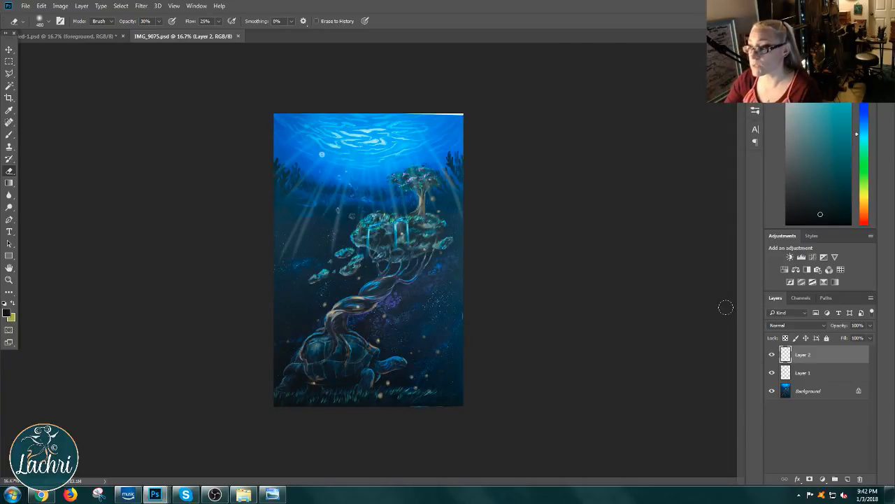
Step: Hide and show Layer 2 and Layer 1 of IMG_9075.psd to examine what each adds to the turtle painting
click(772, 355)
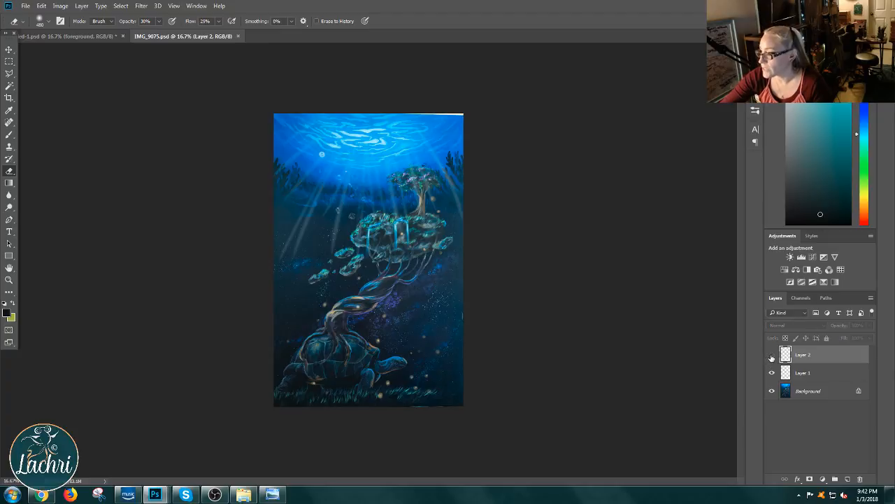
click(771, 373)
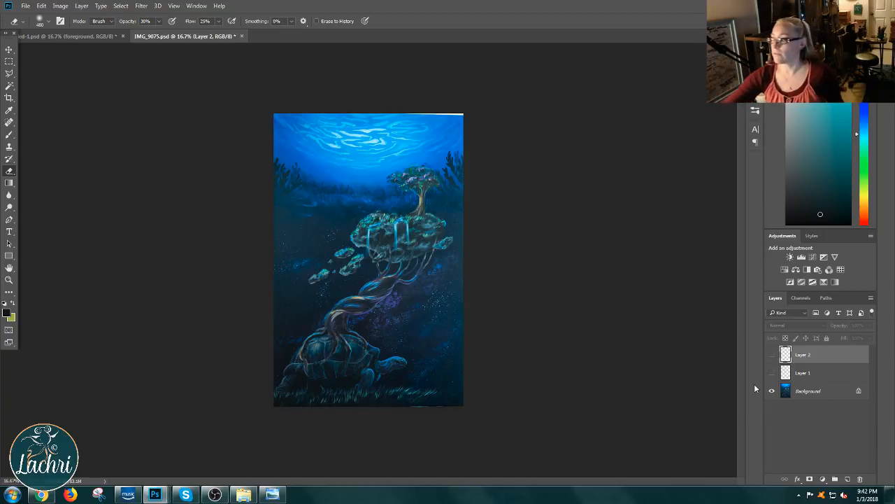
click(772, 372)
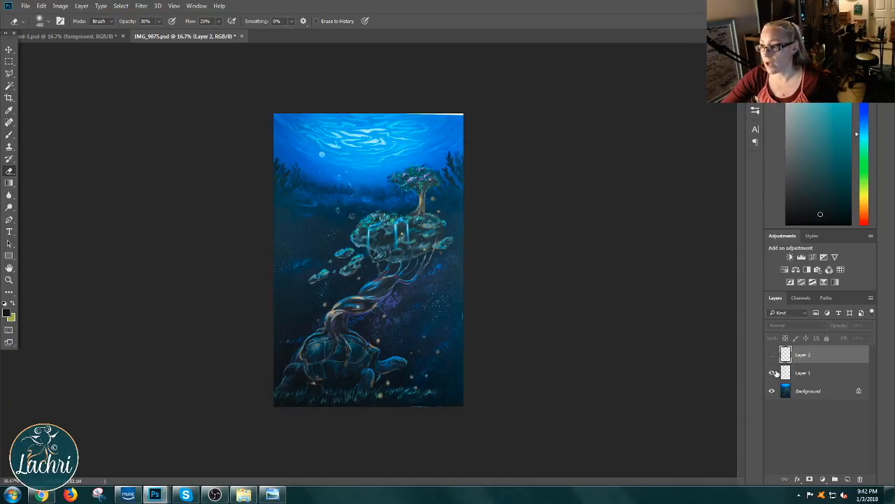
click(773, 373)
click(773, 373)
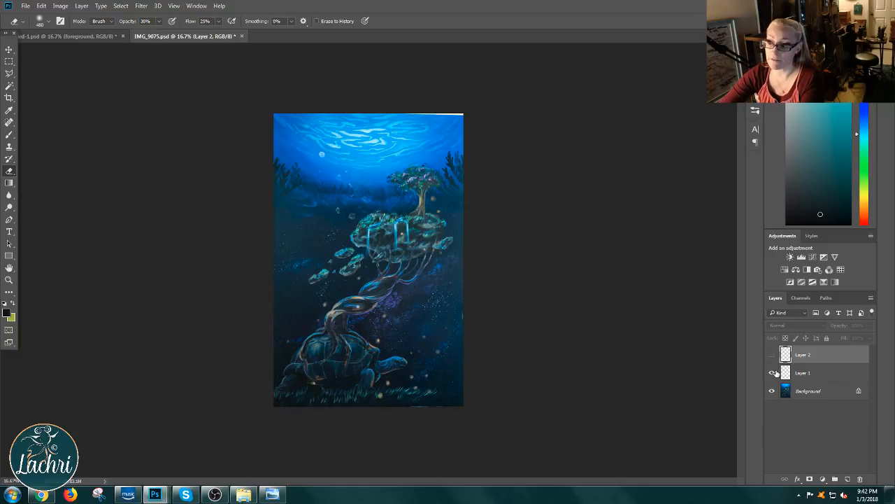
click(773, 373)
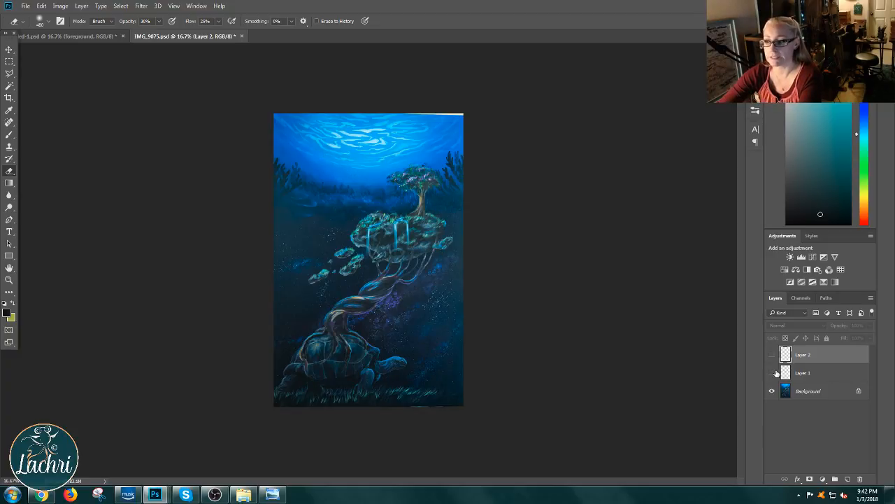
click(774, 373)
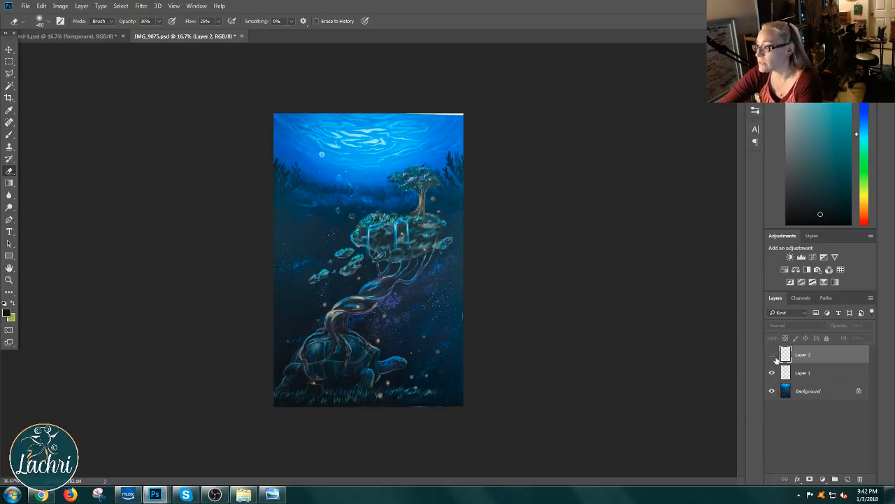
click(772, 355)
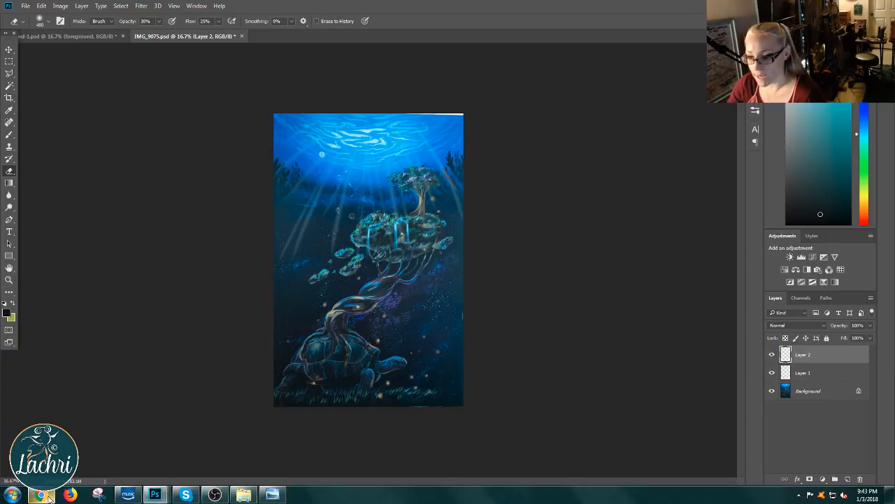
Step: Open sandman print fixed.jpg from Windows Explorer in Photoshop and compare it with the layered IMG_9075.psd
click(243, 495)
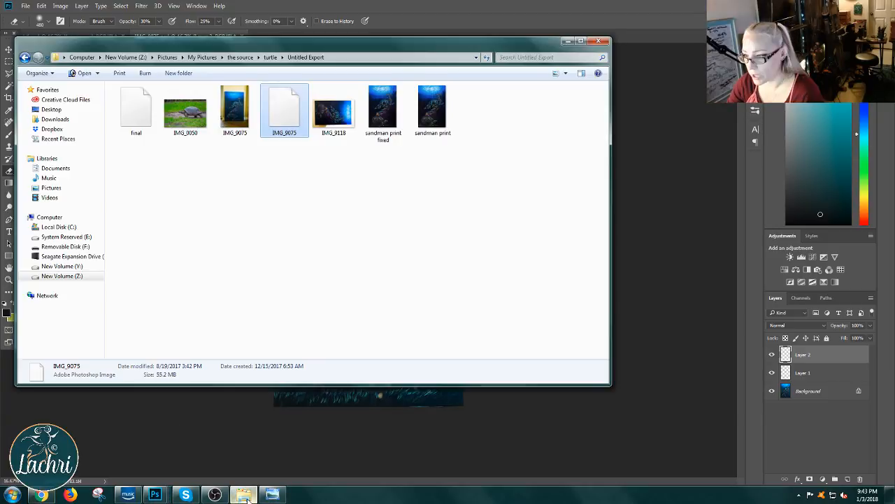
drag(390, 109, 680, 35)
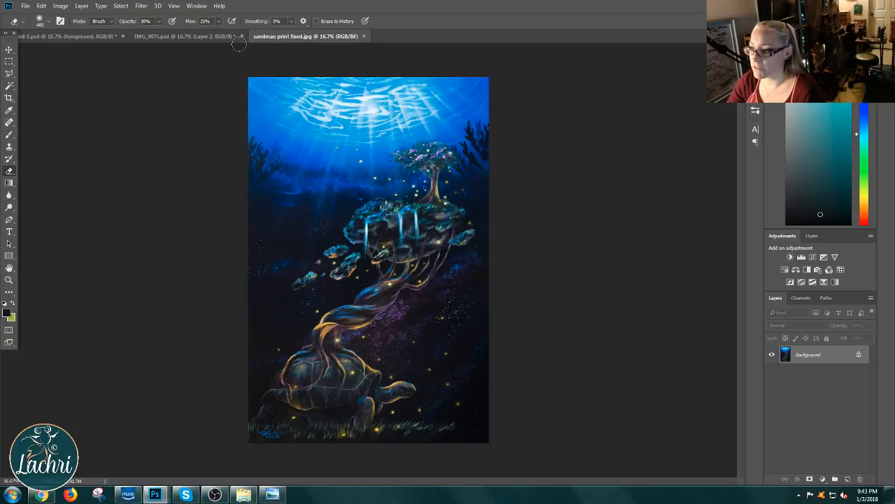
click(213, 36)
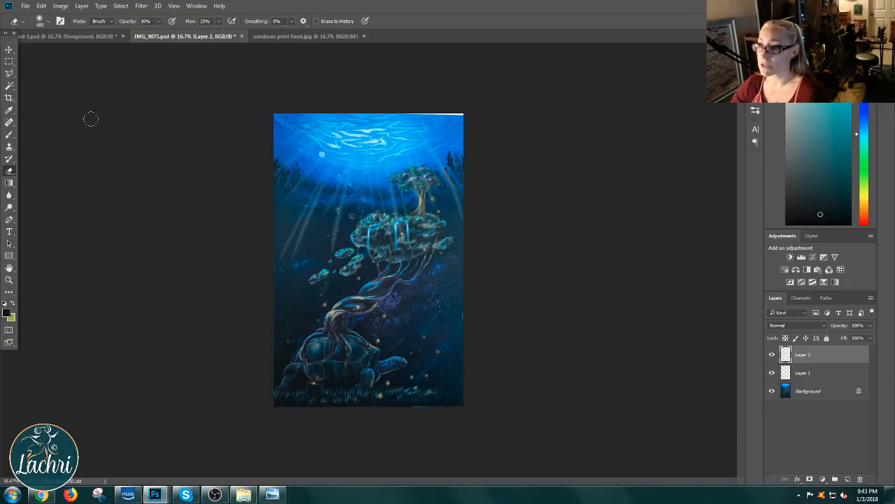
click(271, 36)
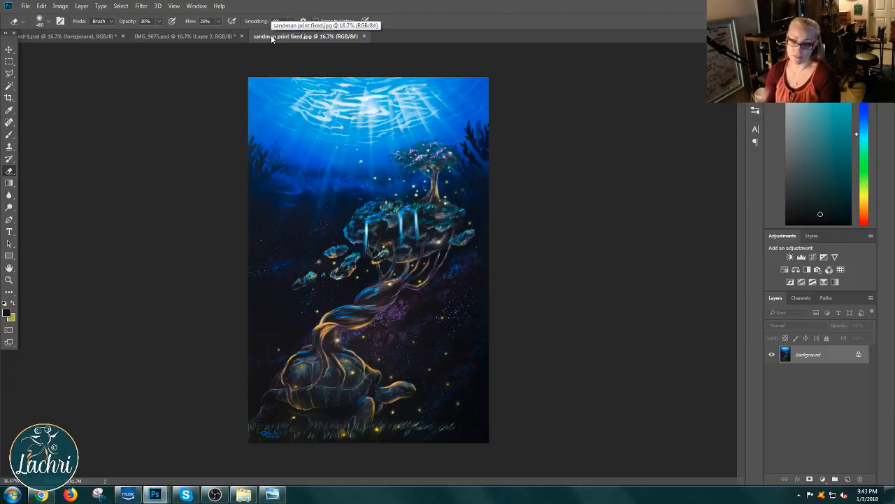
click(219, 36)
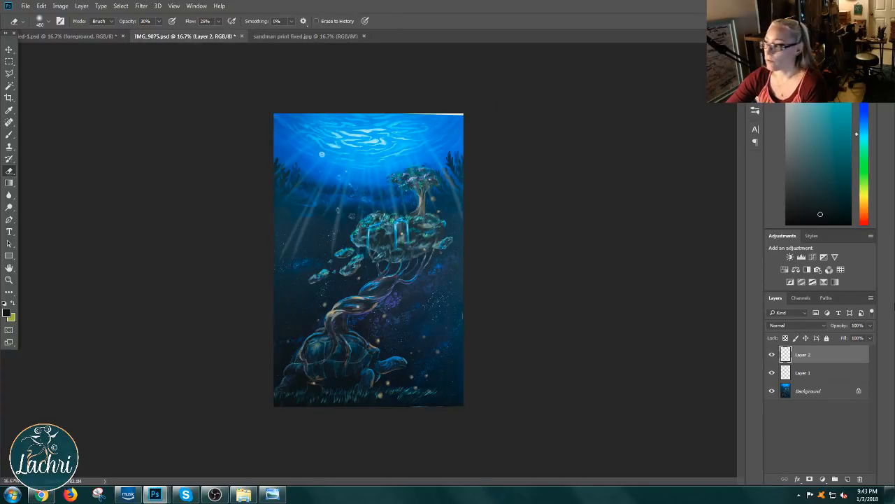
Step: Hide both overlay layers of IMG_9075.psd and show them separately to compare the light rays with the bubbles and specks
click(771, 375)
click(771, 356)
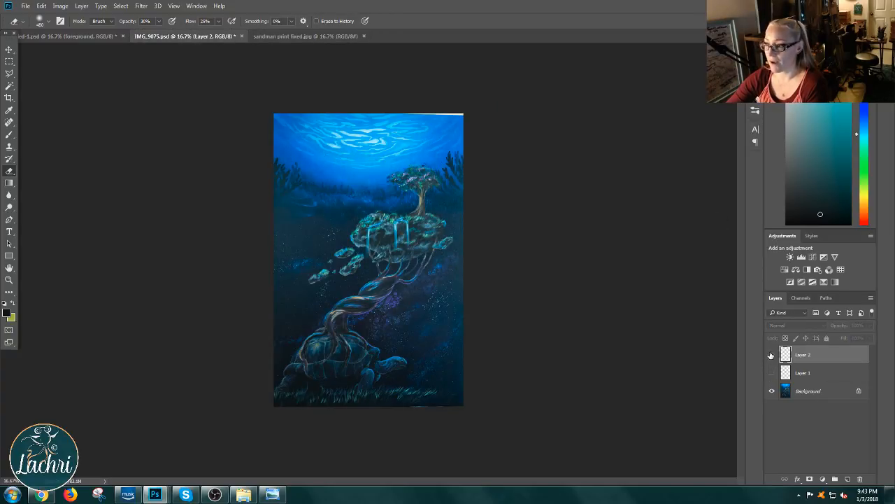
click(771, 355)
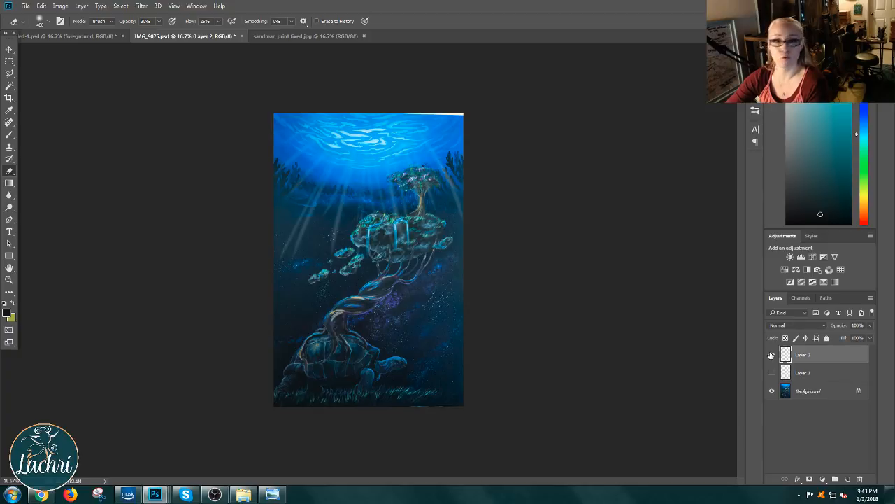
click(771, 355)
click(771, 356)
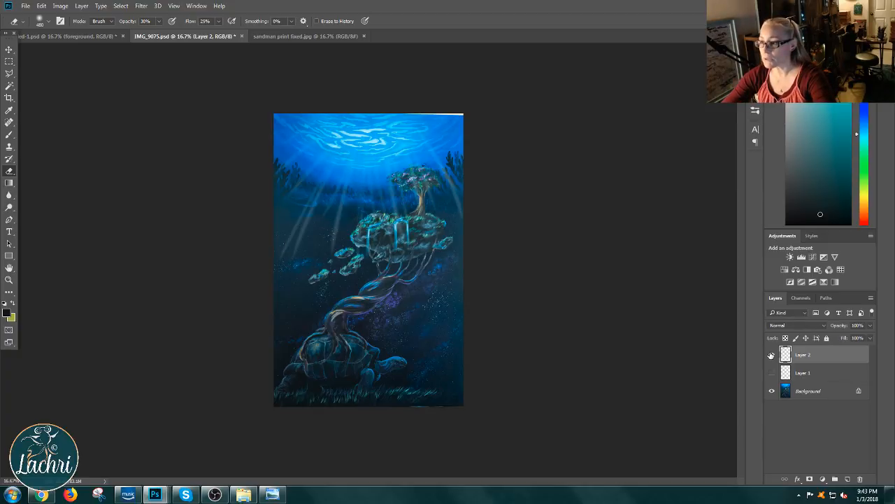
click(771, 375)
click(772, 355)
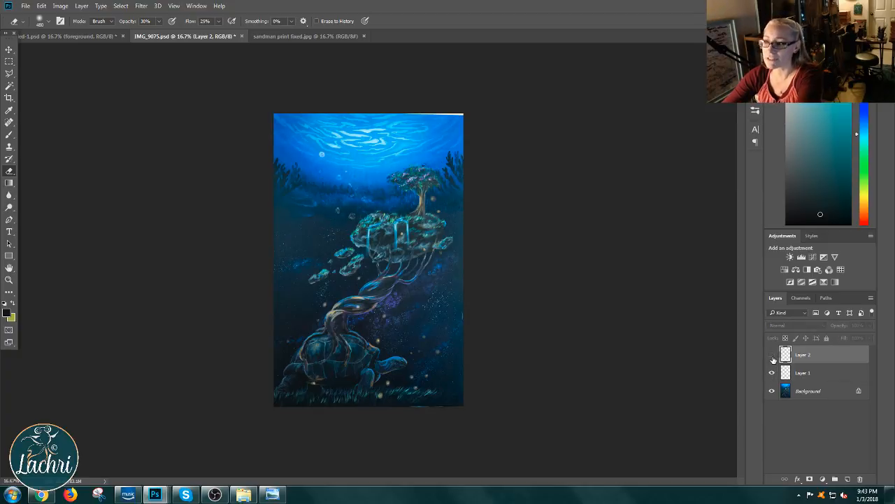
click(771, 356)
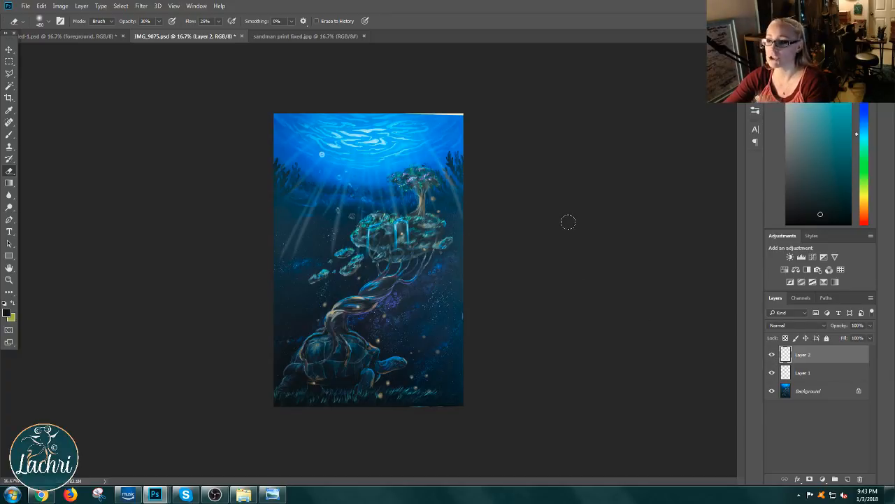
Step: Review sandman print fixed.jpg, the deer painting and IMG_9075.psd once more, and return to layout.psd
click(324, 37)
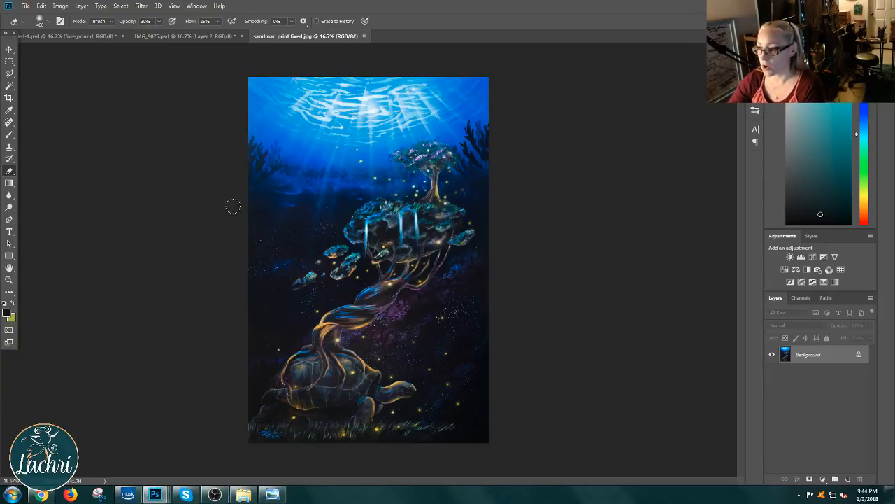
click(85, 38)
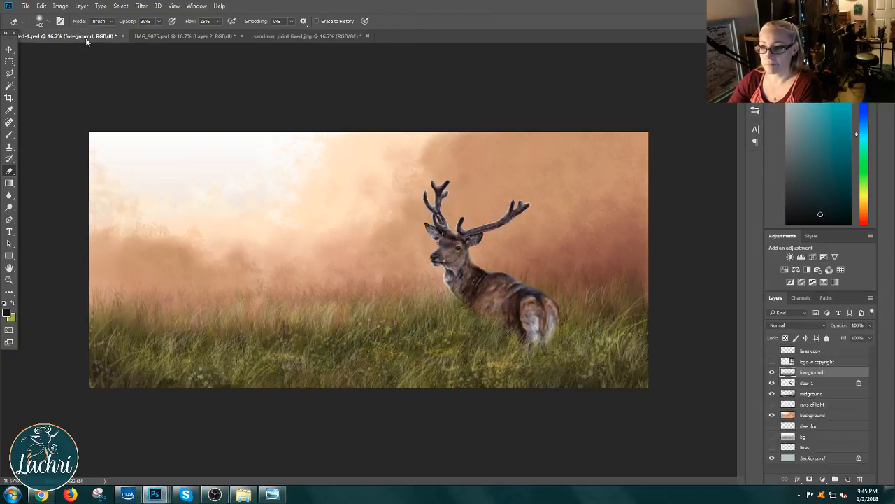
click(176, 36)
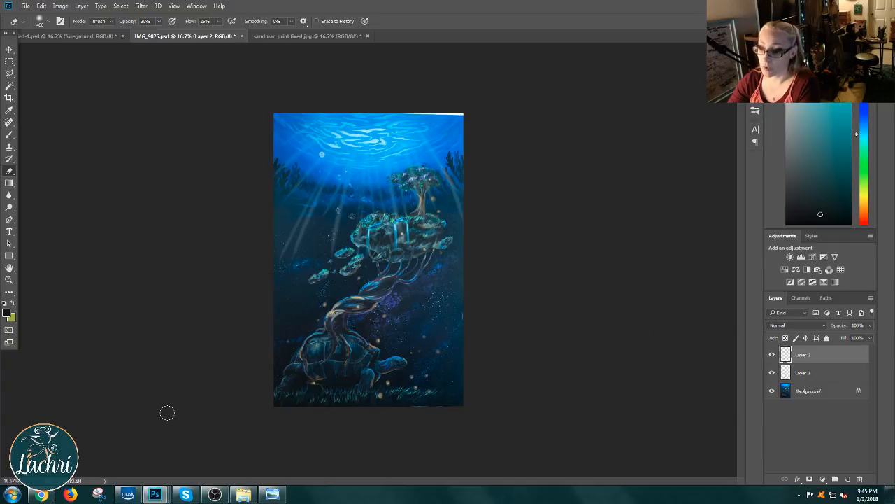
mouse_move(155, 494)
click(465, 448)
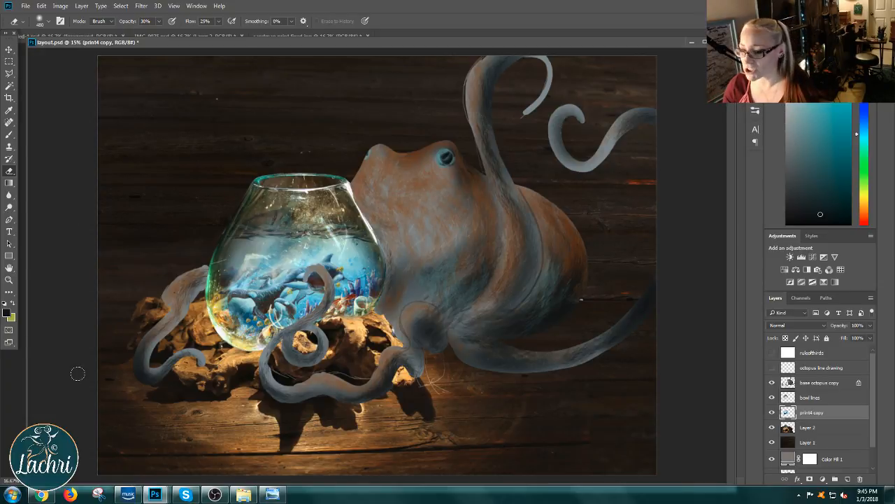
Step: Open the layered DSC_0230.psd from the mirror folder of the source pictures in Photoshop, using Windows Explorer
click(40, 495)
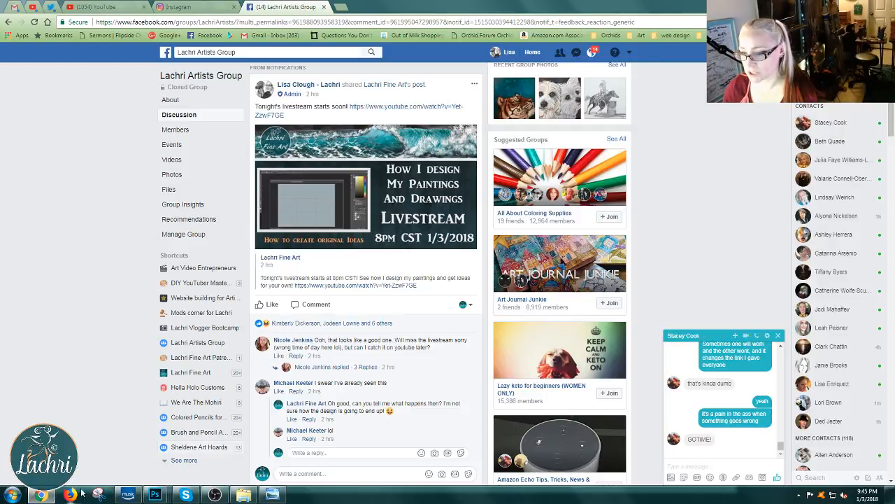
click(41, 495)
click(254, 496)
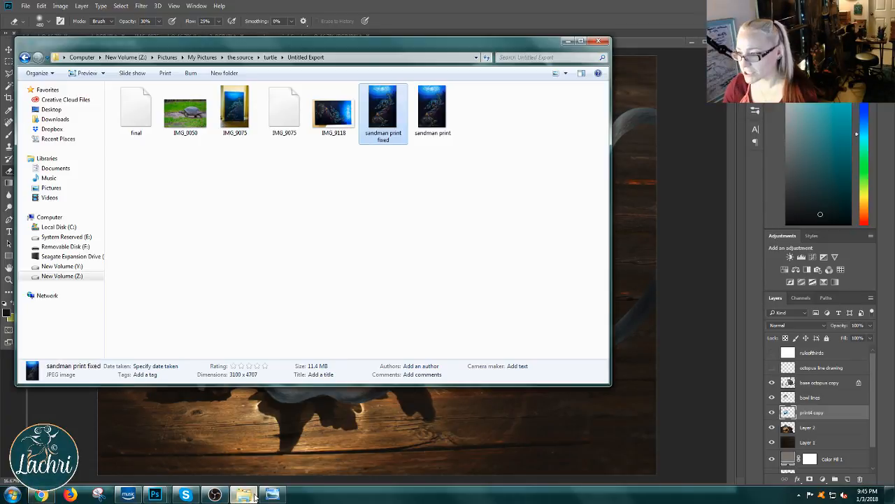
click(240, 58)
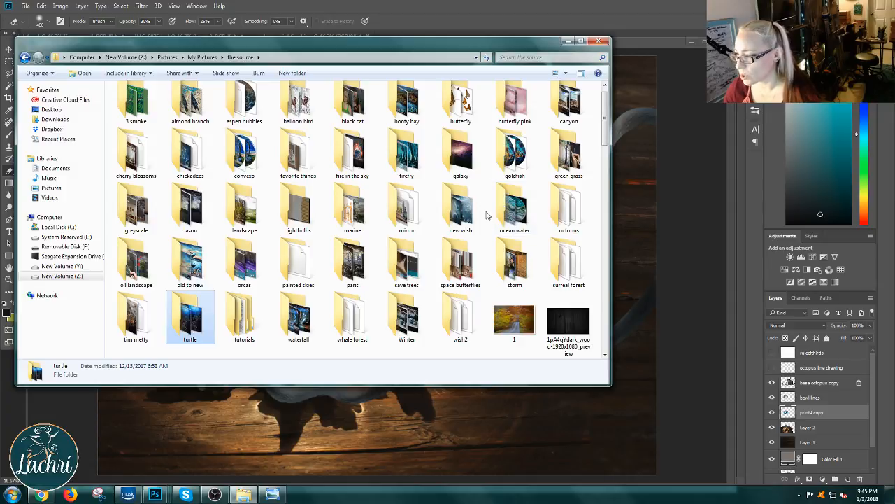
double_click(405, 213)
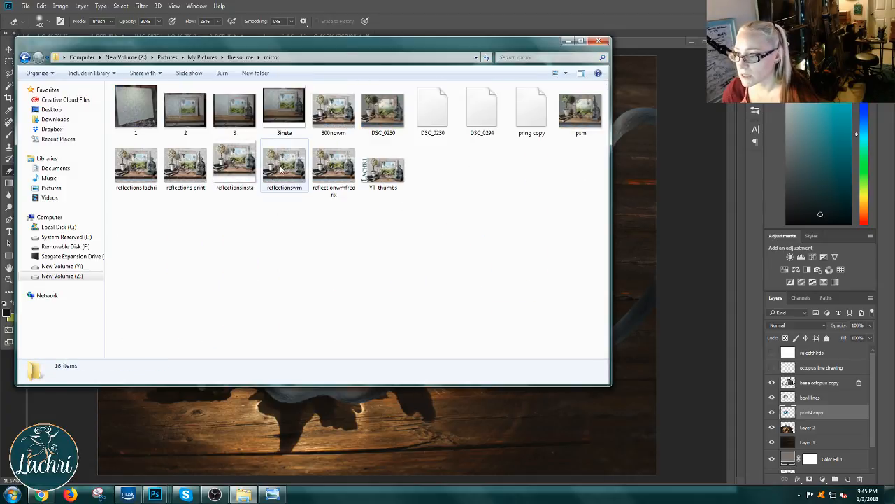
drag(416, 121, 622, 26)
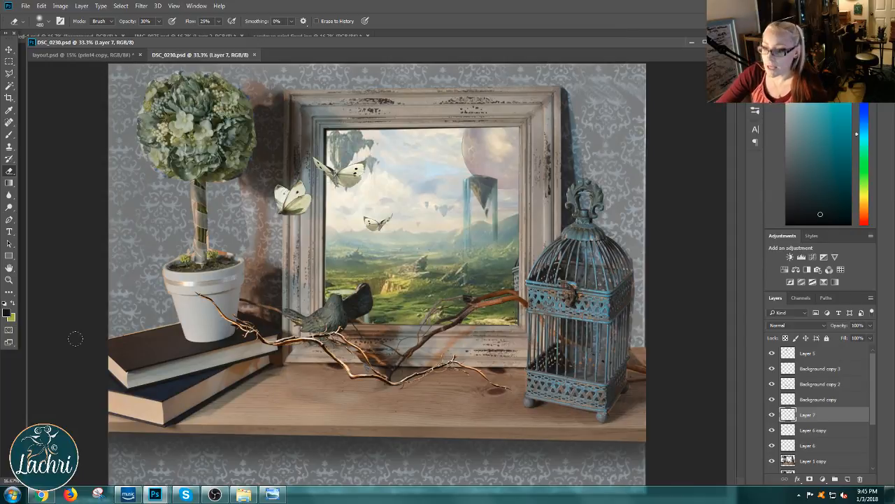
Step: Open reflections print.jpg from the mirror folder and dock it in the same window as DSC_0230.psd
mouse_move(158, 494)
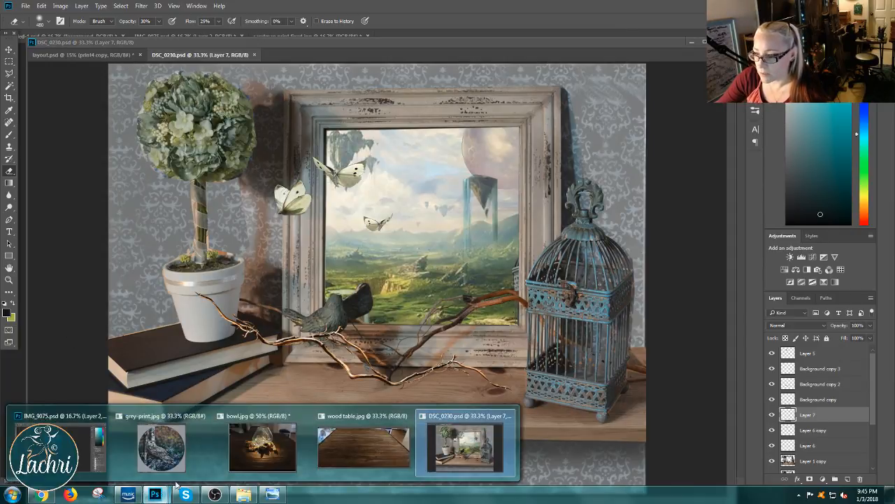
click(242, 494)
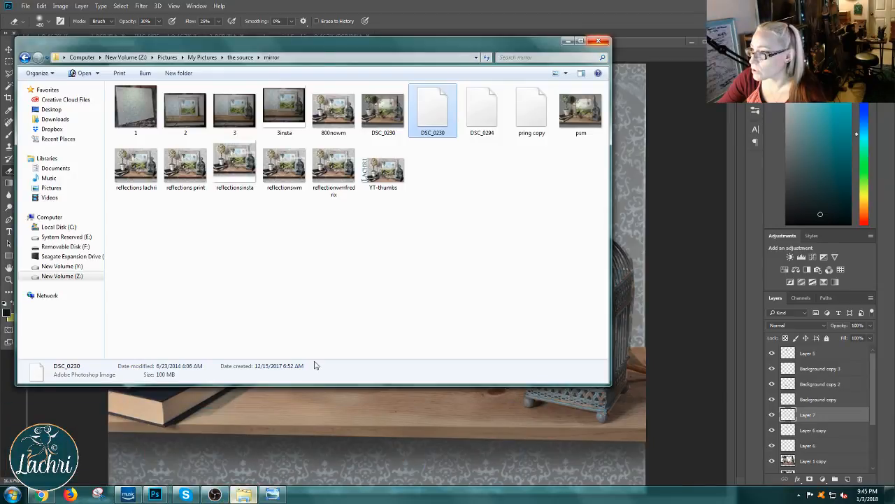
click(180, 166)
drag(179, 166, 674, 52)
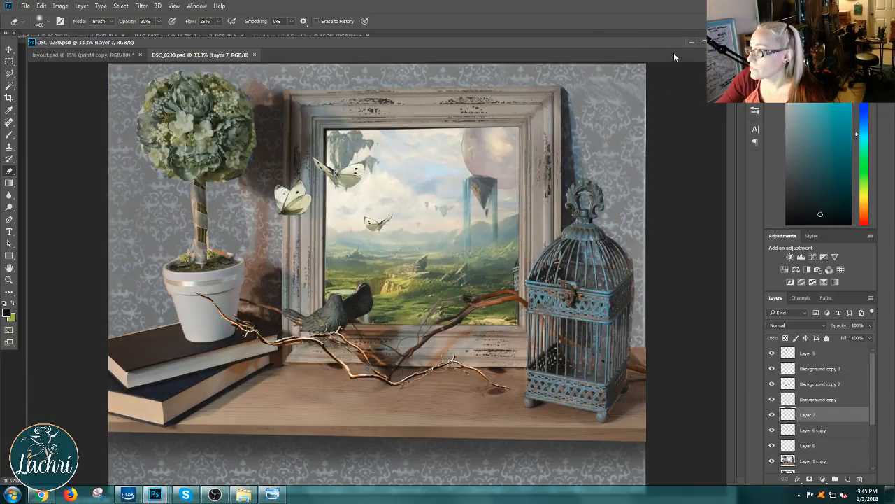
click(183, 58)
click(111, 56)
click(169, 56)
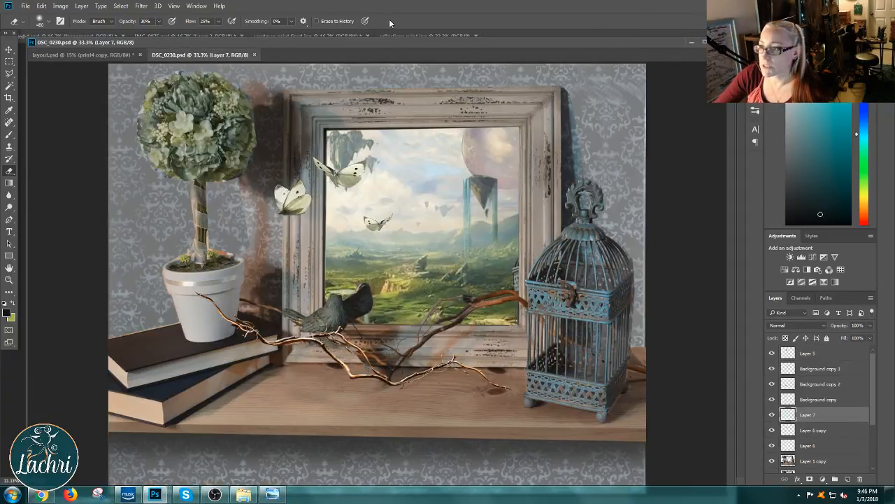
click(434, 35)
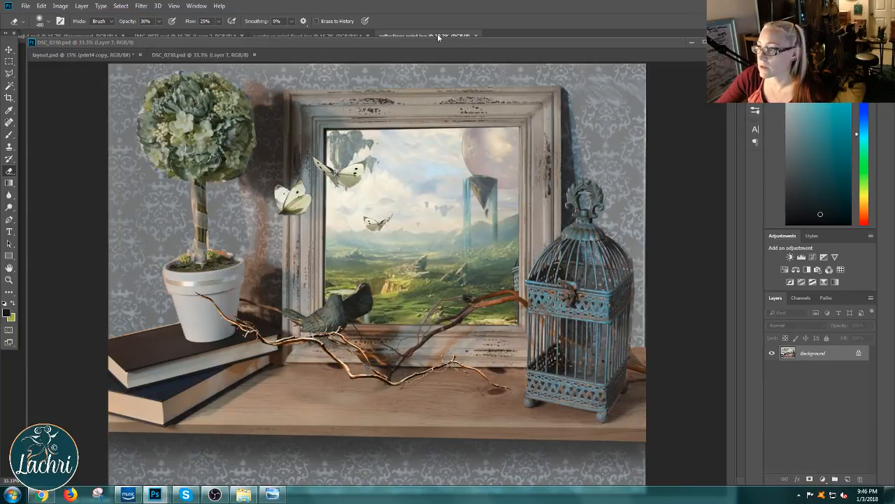
drag(431, 33, 331, 56)
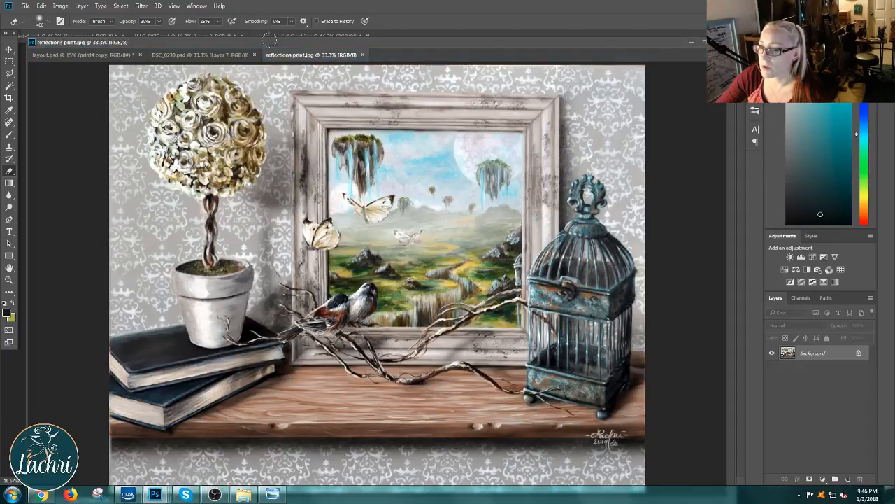
Step: In DSC_0230.psd, hide Layer 5, the three Background copy layers, Layer 7, Layer 6 copy and Layer 6
click(220, 56)
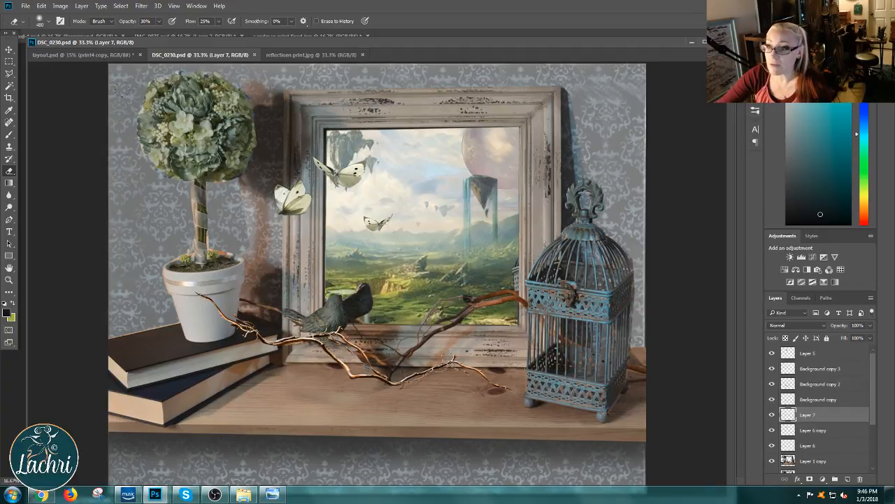
click(9, 50)
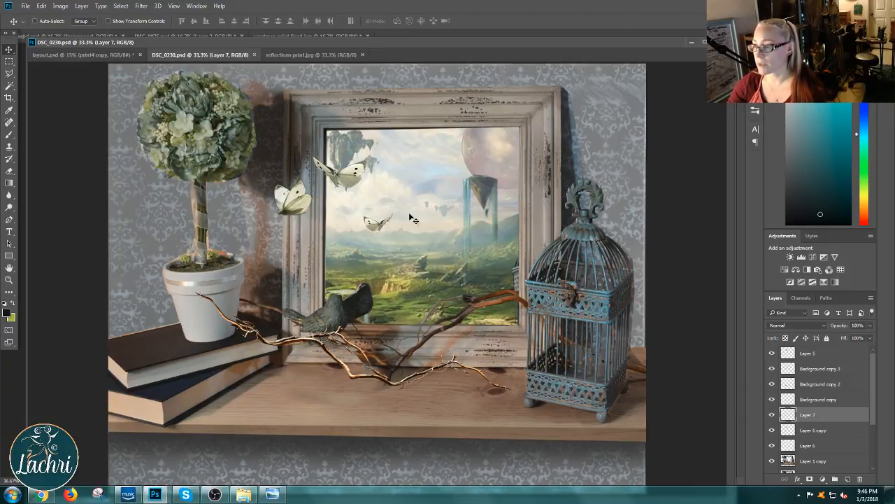
click(772, 399)
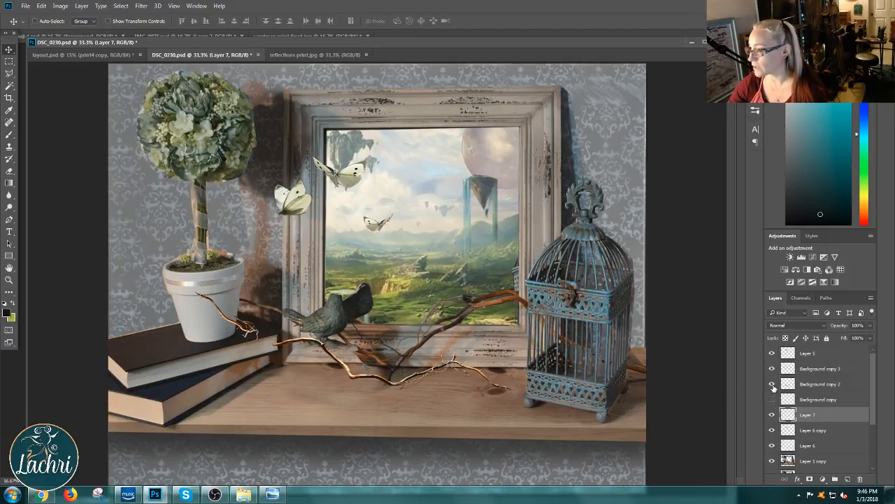
click(773, 383)
click(773, 368)
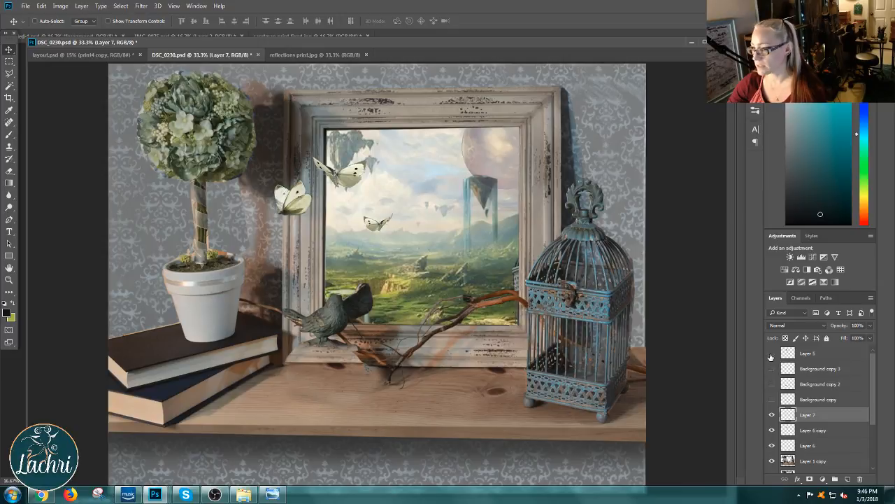
click(773, 414)
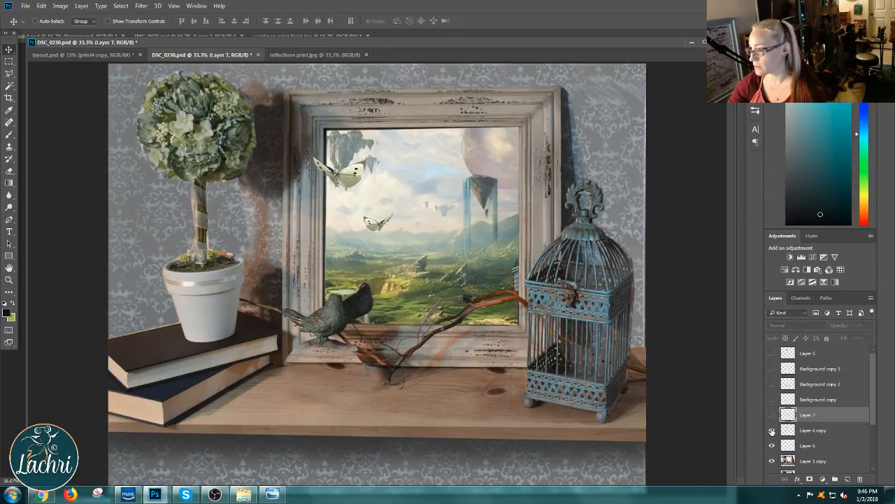
click(772, 430)
click(772, 445)
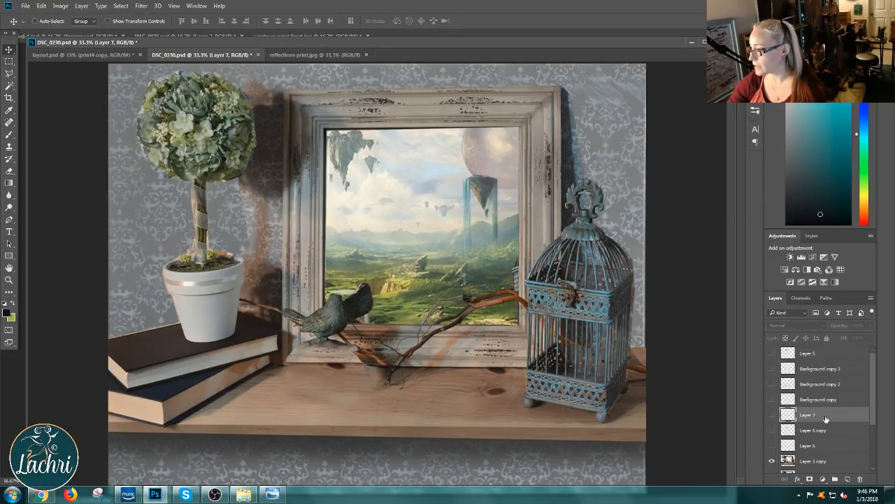
Step: Hide and show Layer 1 copy repeatedly, then Layer 3, to examine what each contributes to the mirror composition
scroll(875, 397, down, 2)
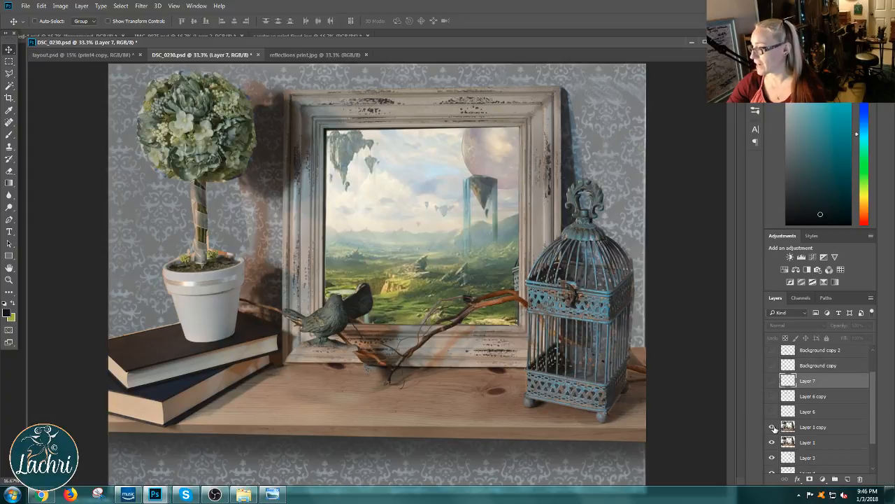
click(773, 427)
click(773, 427)
click(773, 427)
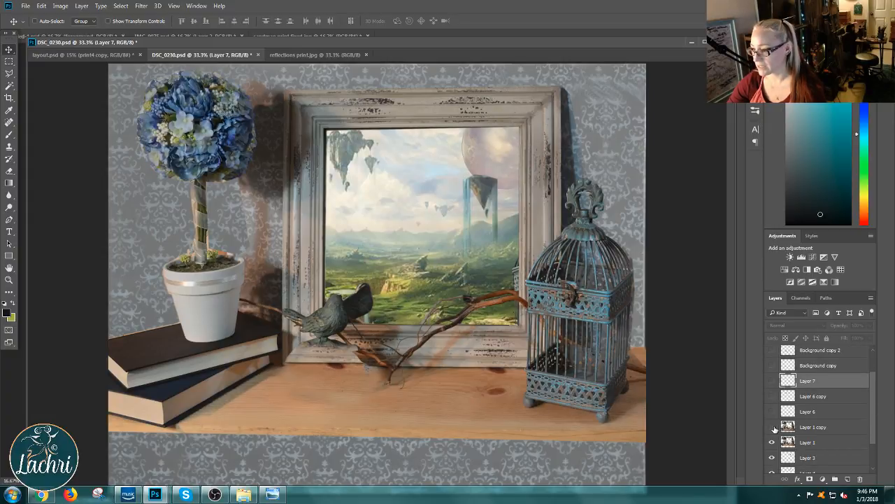
click(773, 426)
click(773, 427)
click(773, 427)
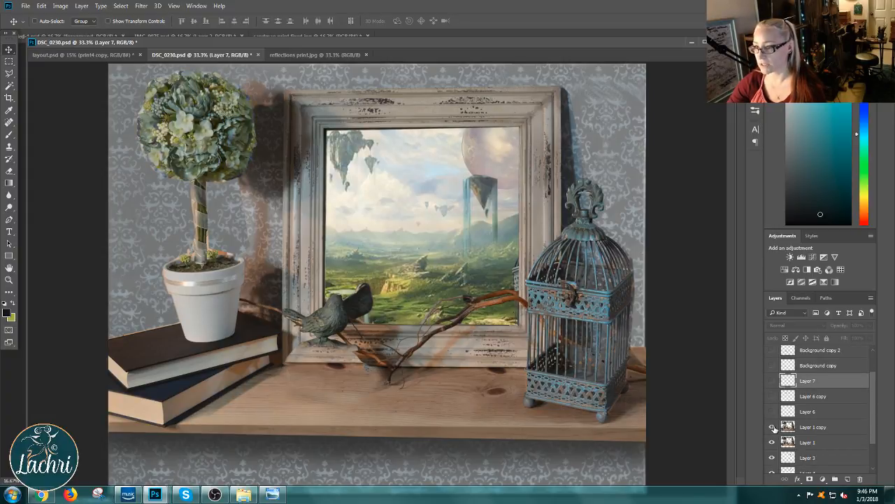
click(773, 426)
click(773, 427)
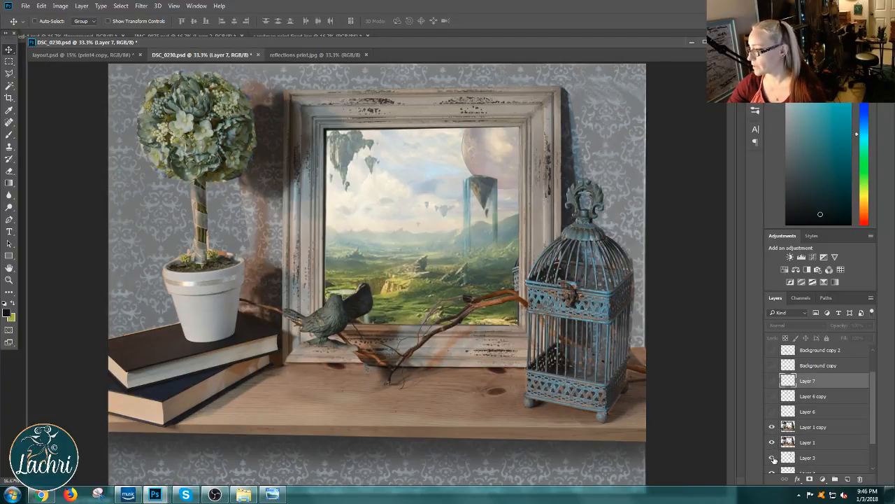
click(773, 457)
click(773, 457)
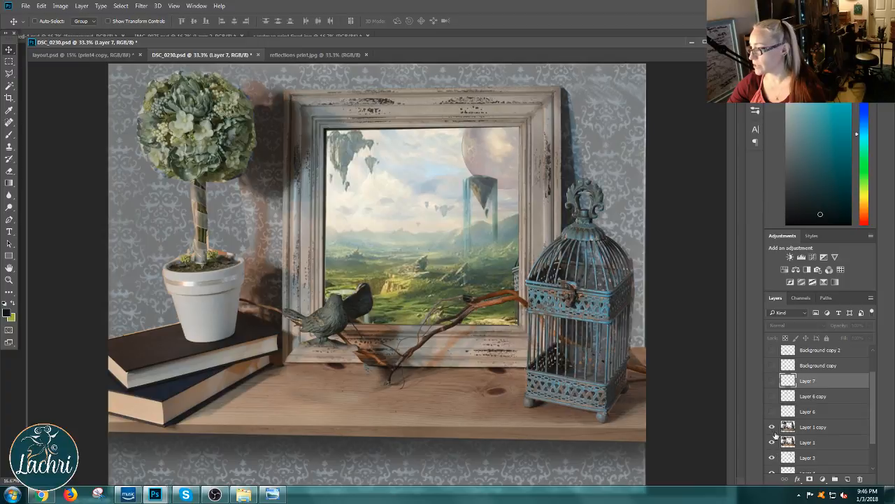
Step: Show Layer 6, Layer 6 copy, Layer 7 and the Background copy layers again to rebuild the butterflies and branches
click(773, 411)
click(772, 396)
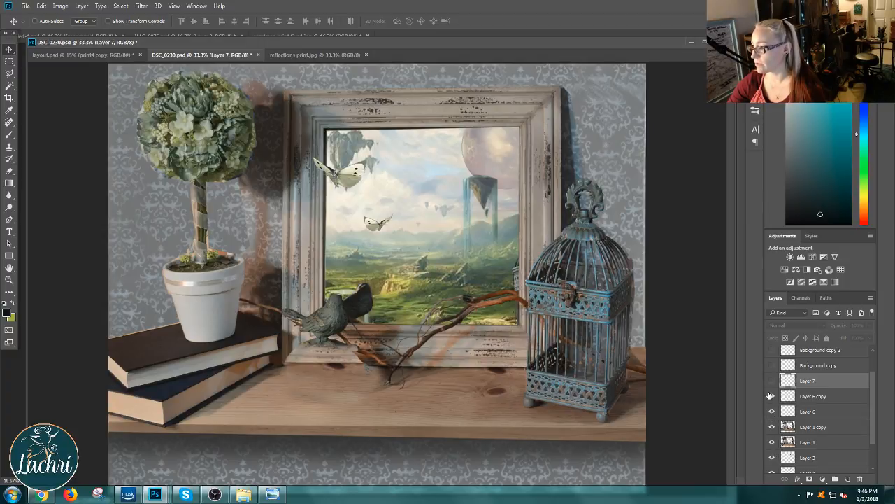
click(773, 381)
click(773, 365)
click(773, 350)
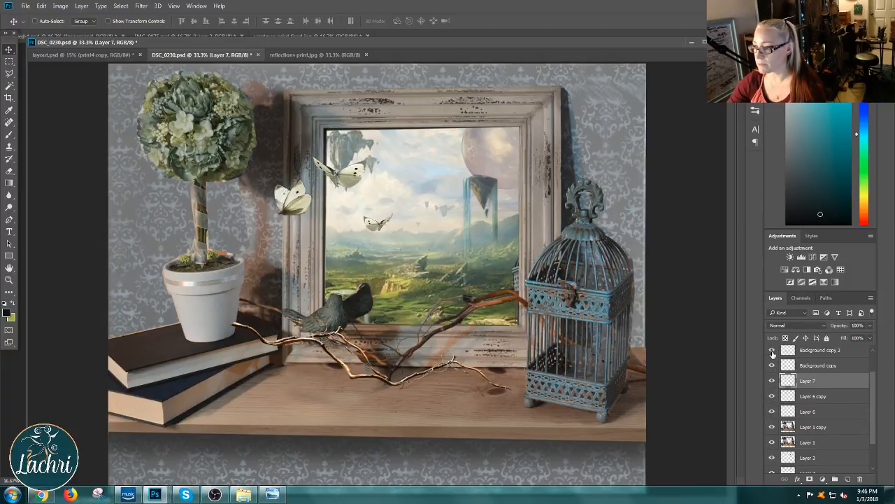
drag(871, 396, 873, 374)
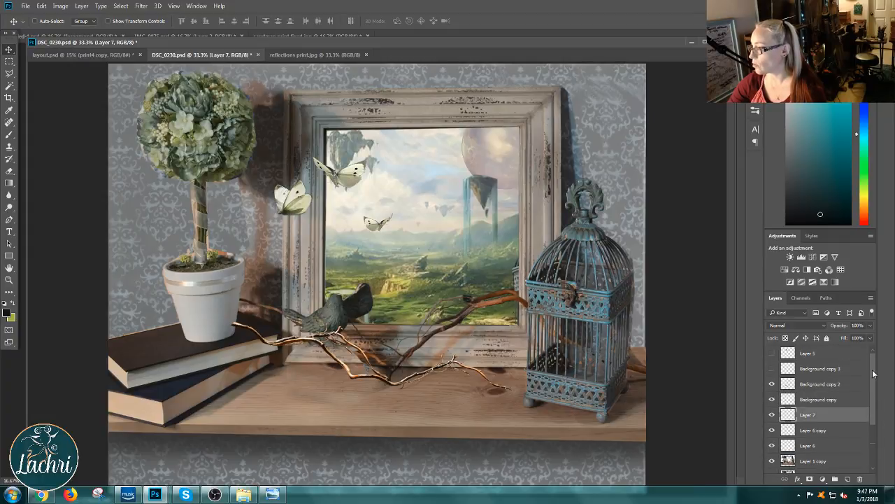
click(773, 369)
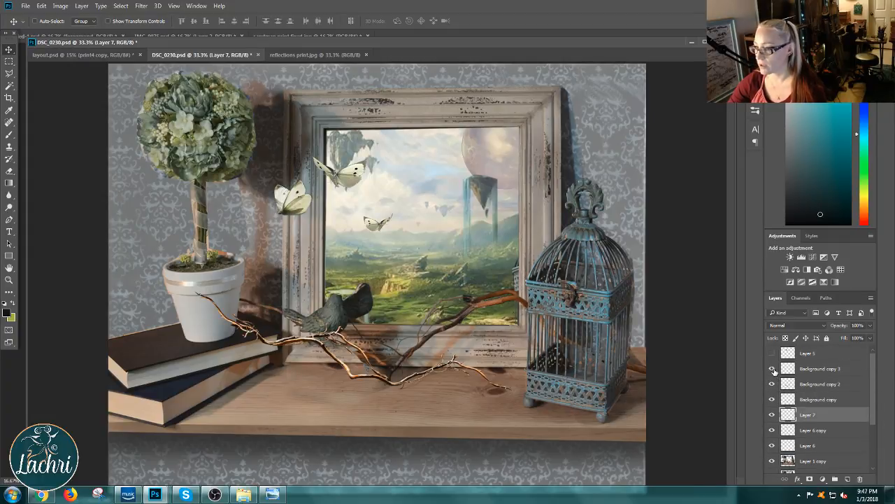
Step: Review reflections print.jpg once more, then close it and DSC_0230.psd to return to layout.psd
click(331, 55)
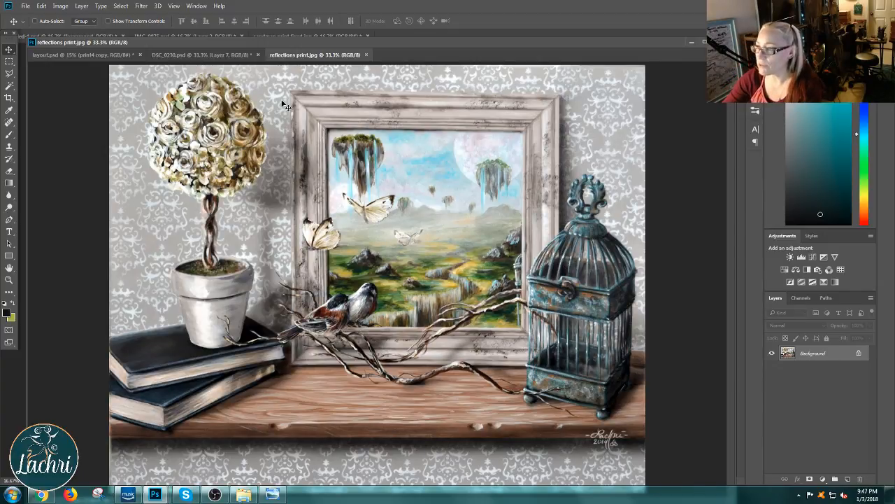
click(366, 54)
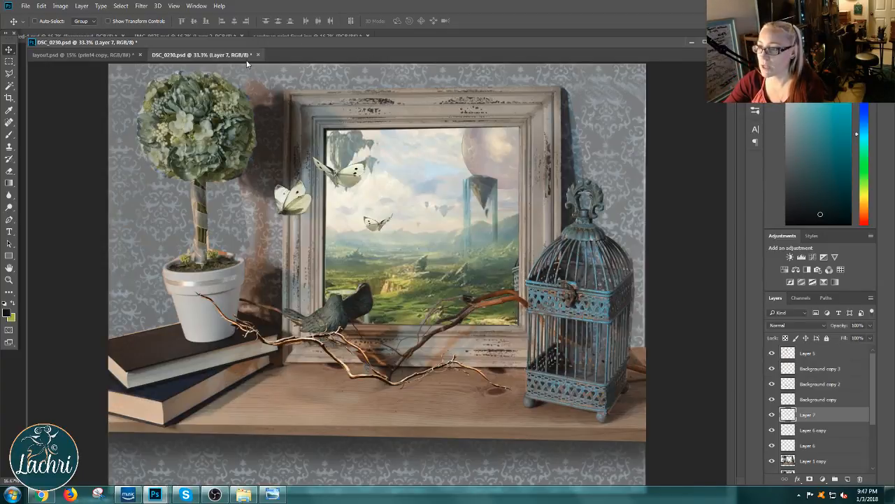
click(254, 54)
click(446, 188)
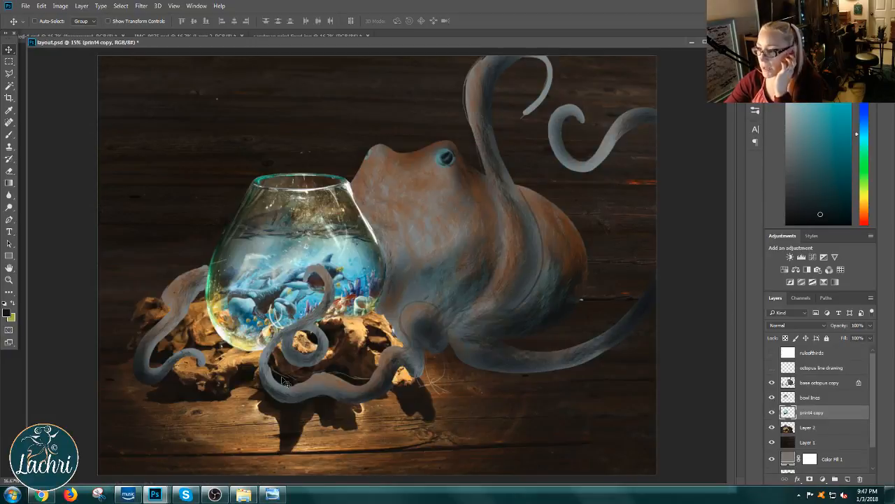
Step: Browse the portraits and grapes folders of My Pictures in Windows Explorer for another design example
click(243, 494)
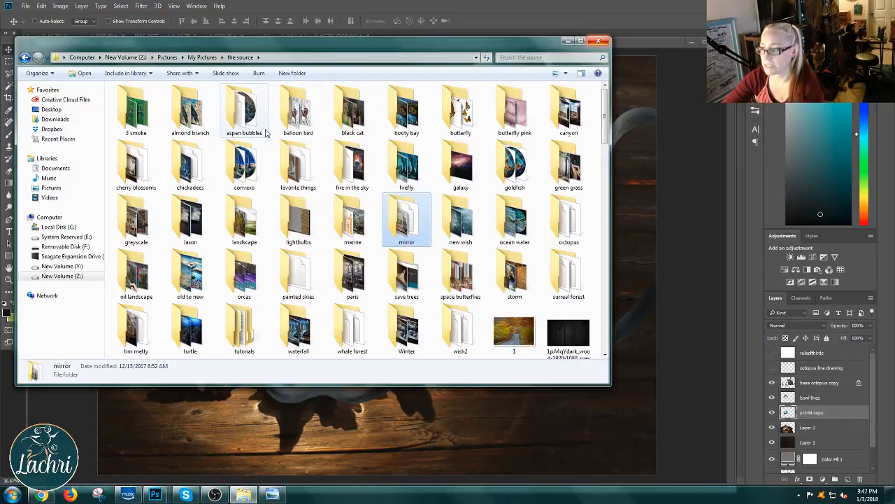
click(201, 58)
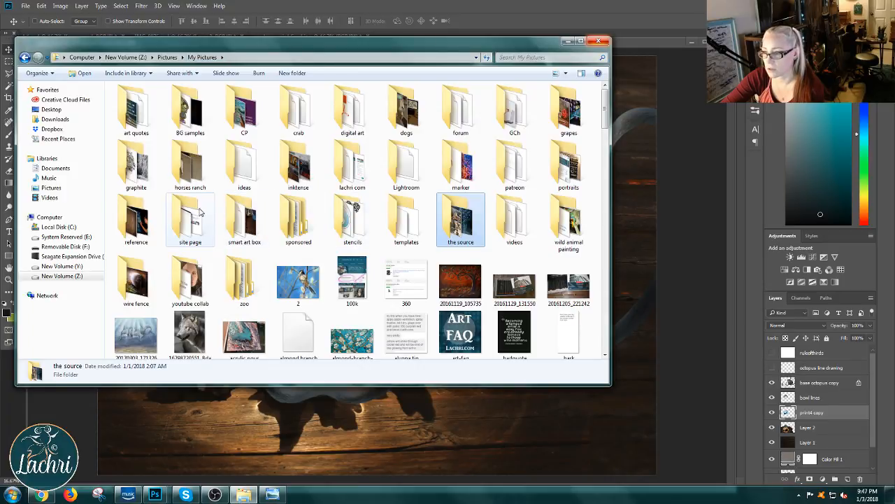
double_click(556, 166)
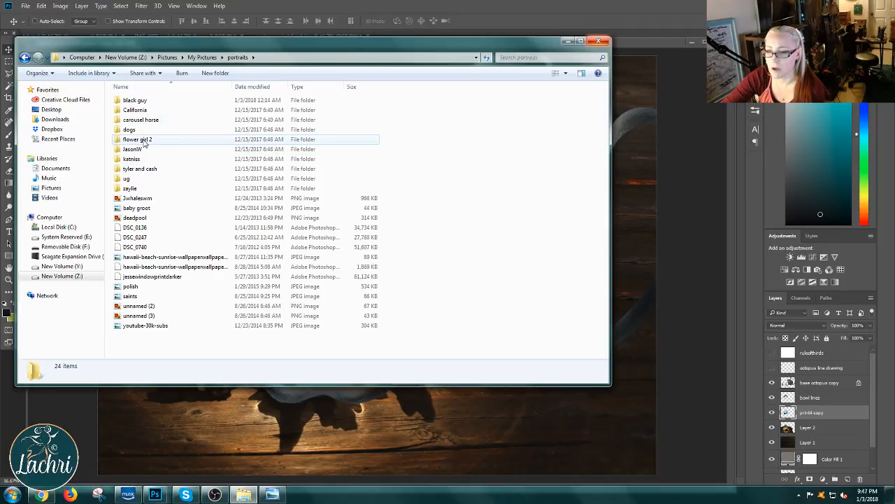
click(197, 57)
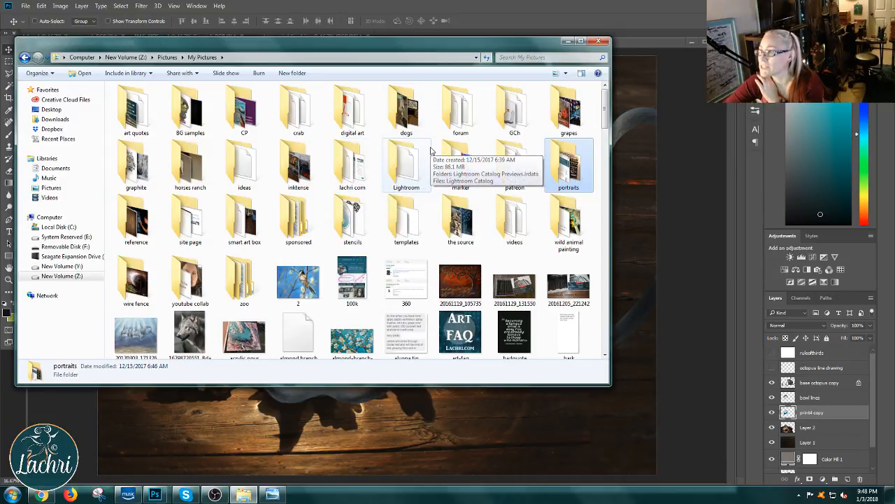
double_click(566, 115)
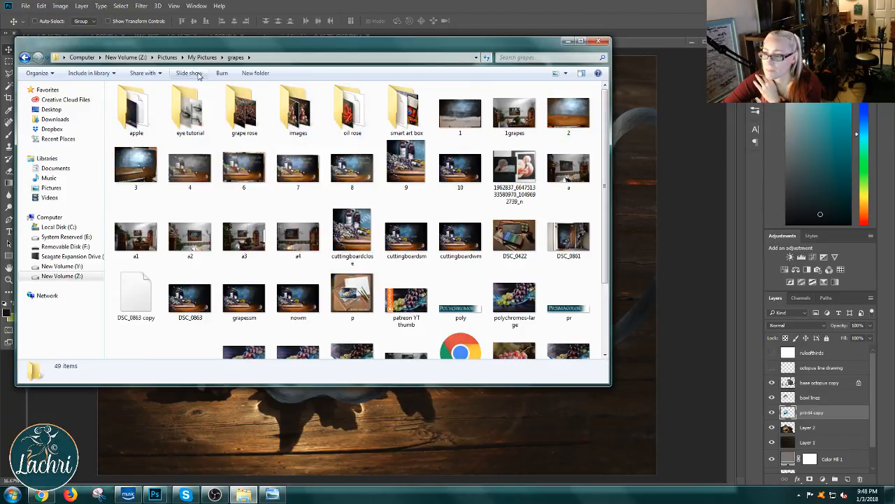
click(24, 57)
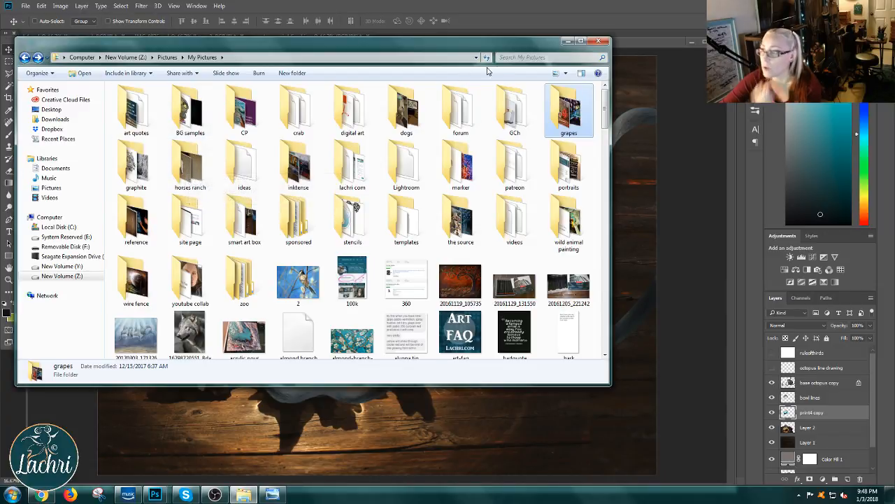
Step: Search My Pictures for horse and open the horse folder found inside another folder's white horse artwork
click(509, 57)
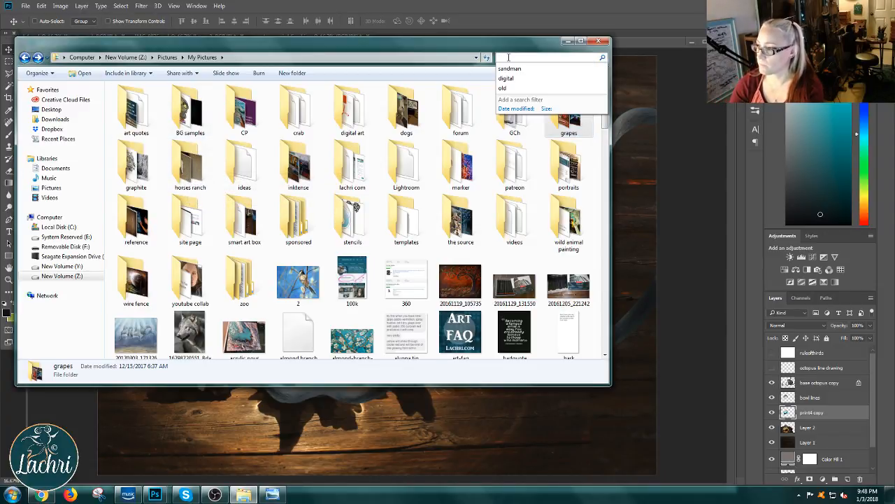
text(horse)
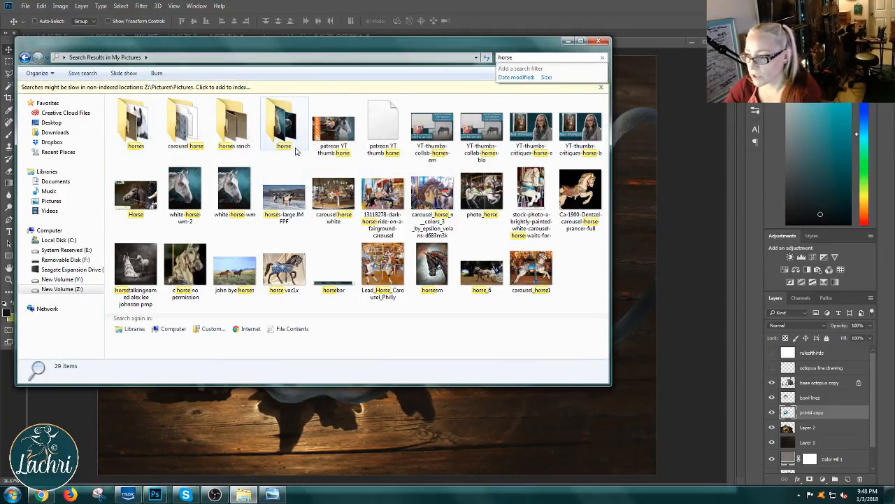
click(278, 133)
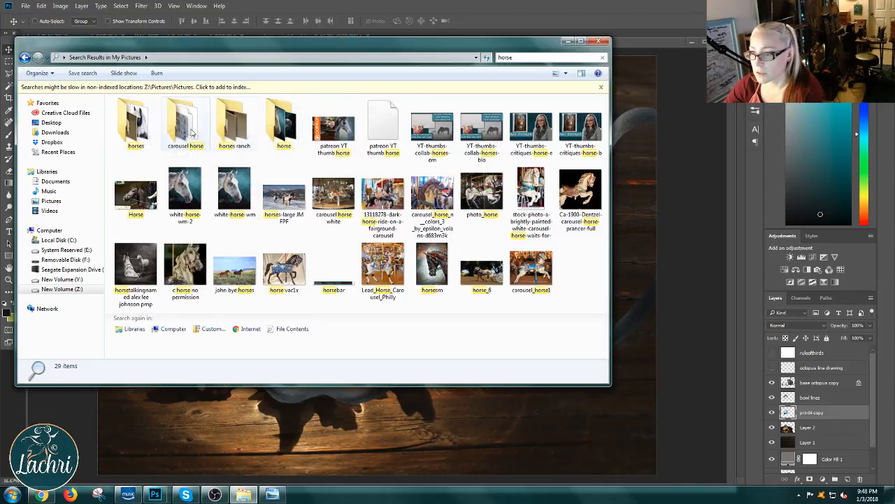
double_click(284, 126)
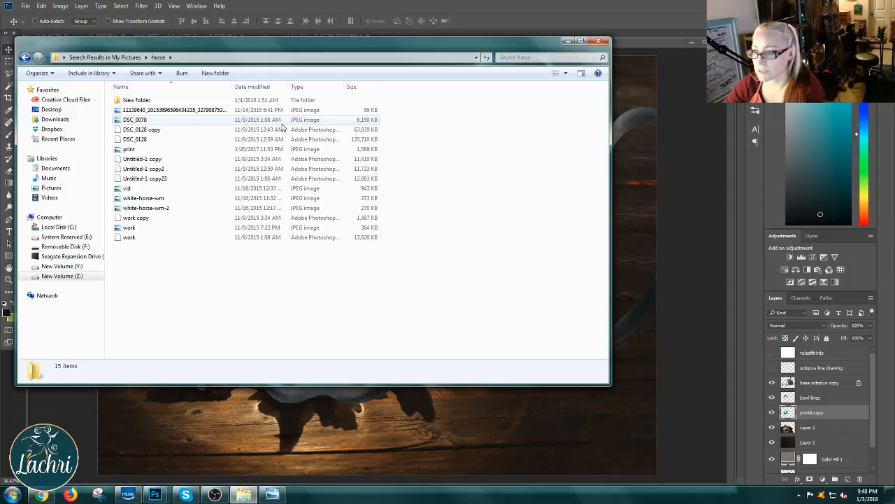
Step: Show the horse folder's files as large thumbnails and open work copy.psd in Photoshop
click(565, 75)
click(600, 36)
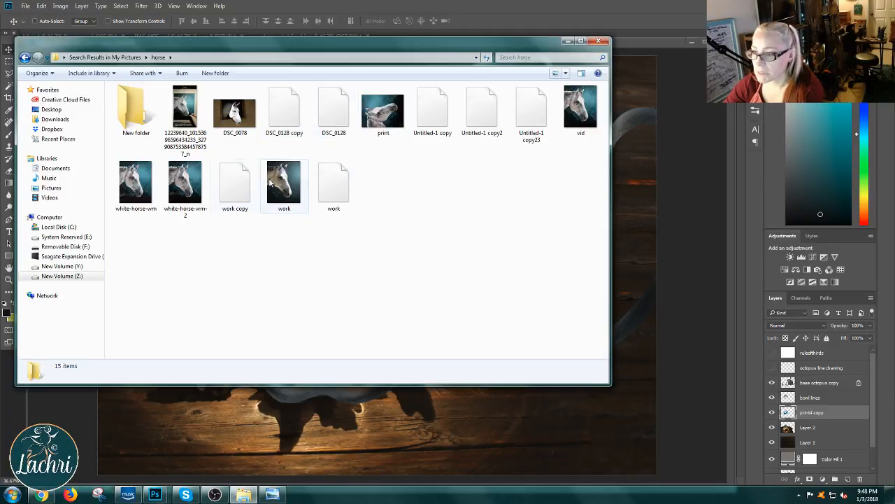
drag(239, 185, 647, 41)
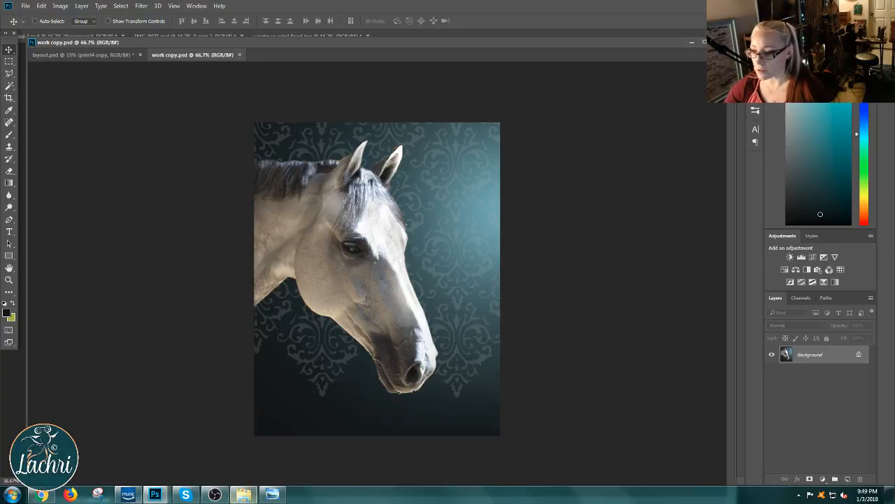
Step: Bring up the owl painting grey-print.jpg, compare it with the four variations in all-4.jpg, and enlarge its window to show the whole circle
click(244, 496)
mouse_move(158, 499)
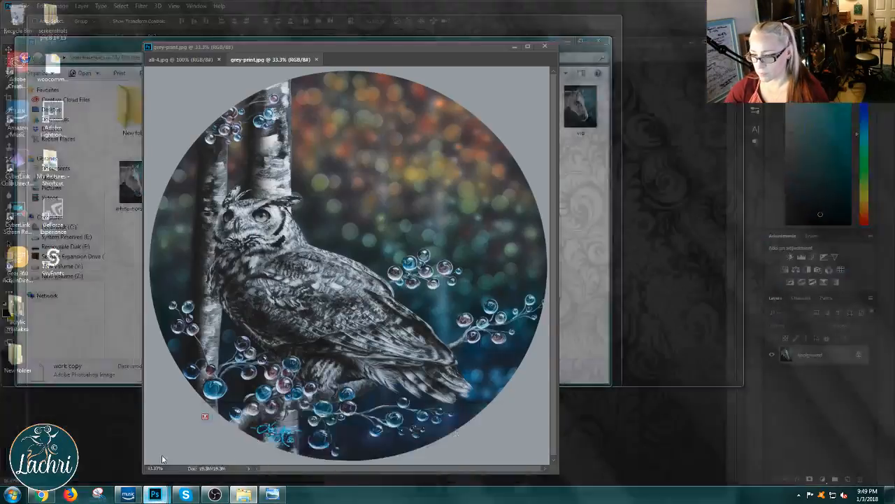
click(161, 446)
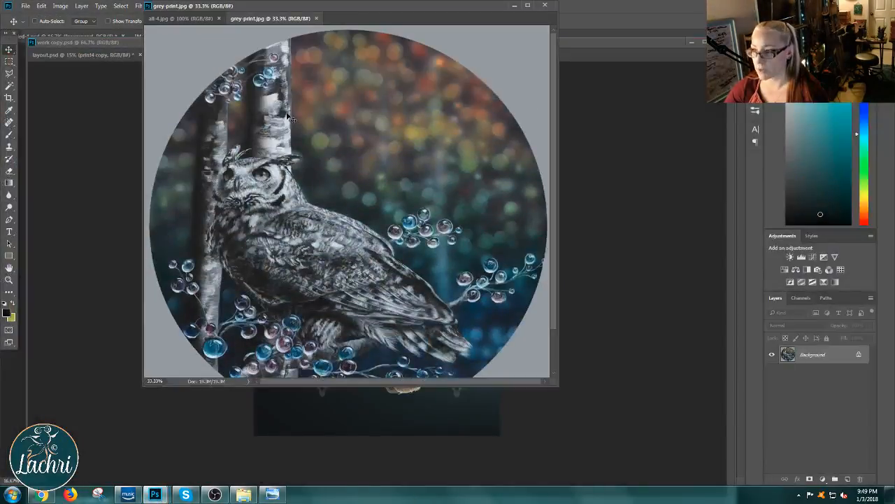
click(206, 19)
drag(206, 6, 203, 58)
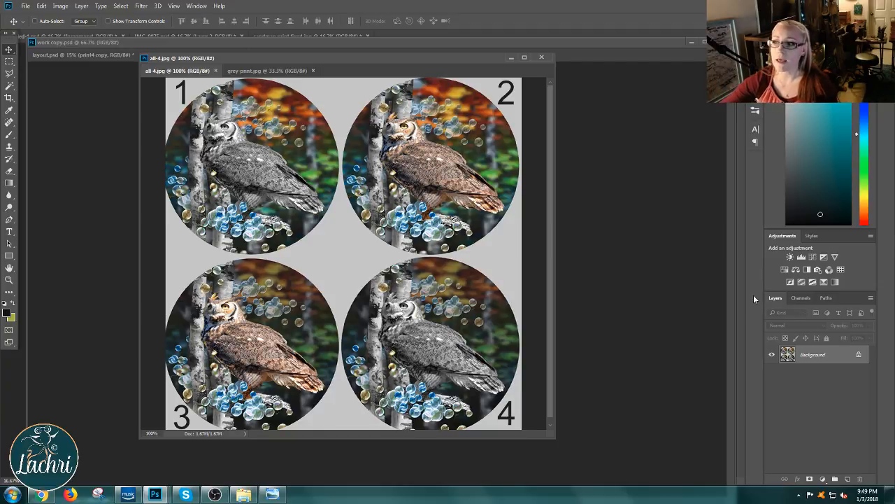
click(266, 70)
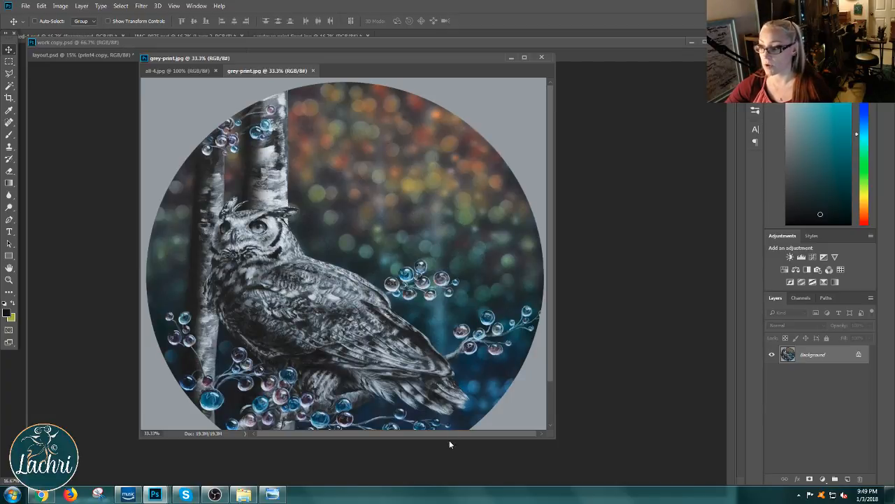
drag(449, 435, 444, 490)
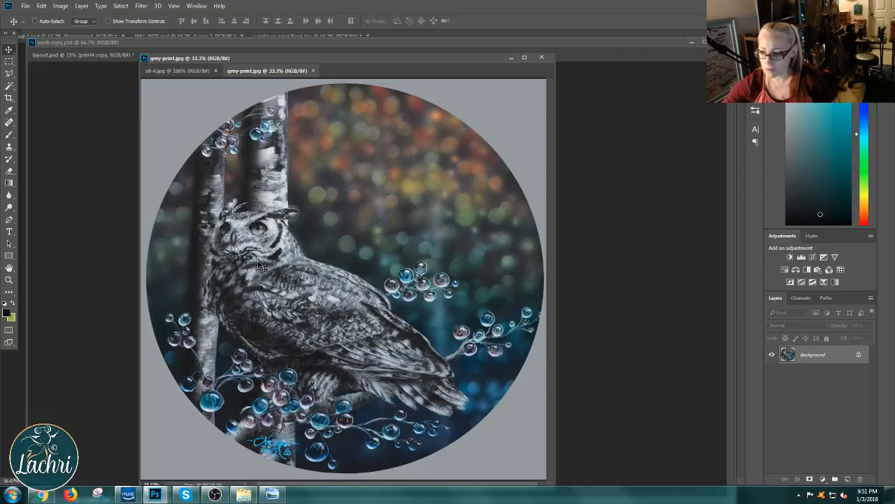
Step: Close work copy.psd and cancel the closing of layout.psd so the octopus layout stays open
mouse_move(163, 497)
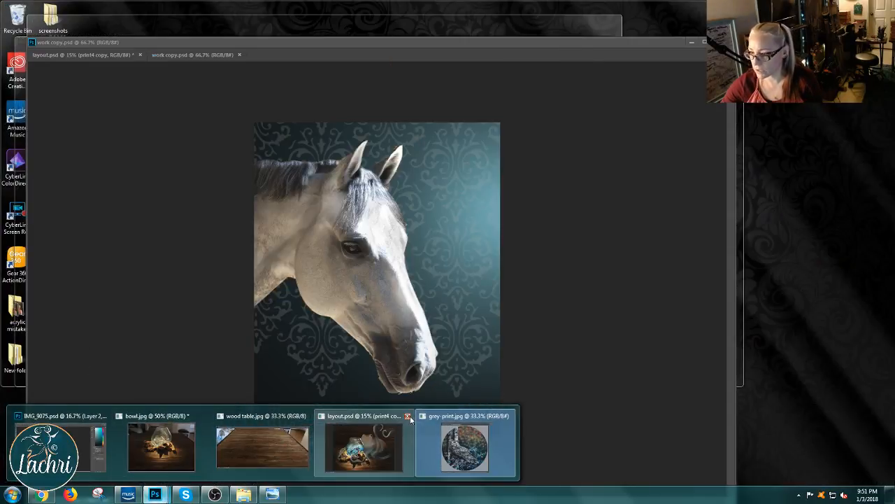
click(408, 416)
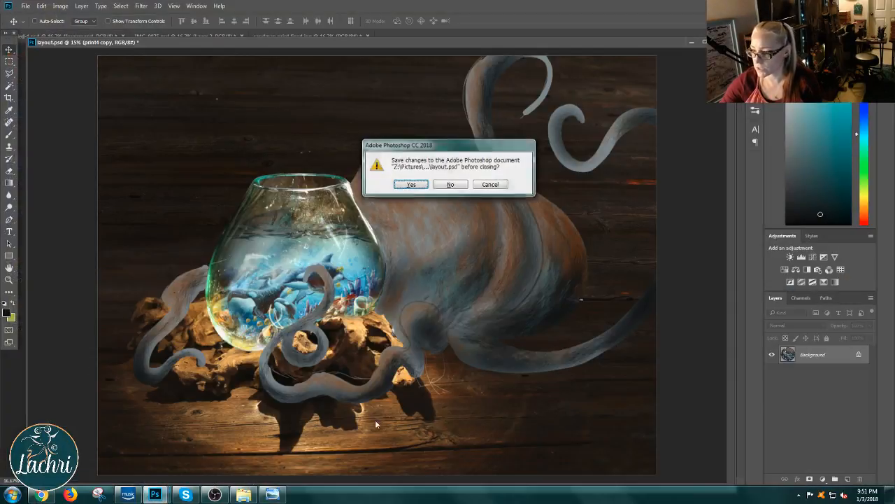
click(491, 185)
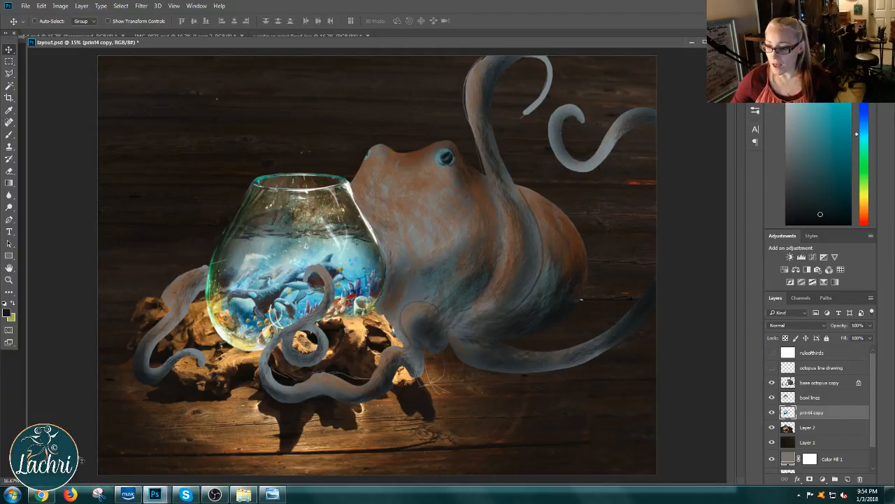
Step: Switch to Windows Explorer and go to Pictures > My Pictures on the Z: volume
mouse_move(174, 498)
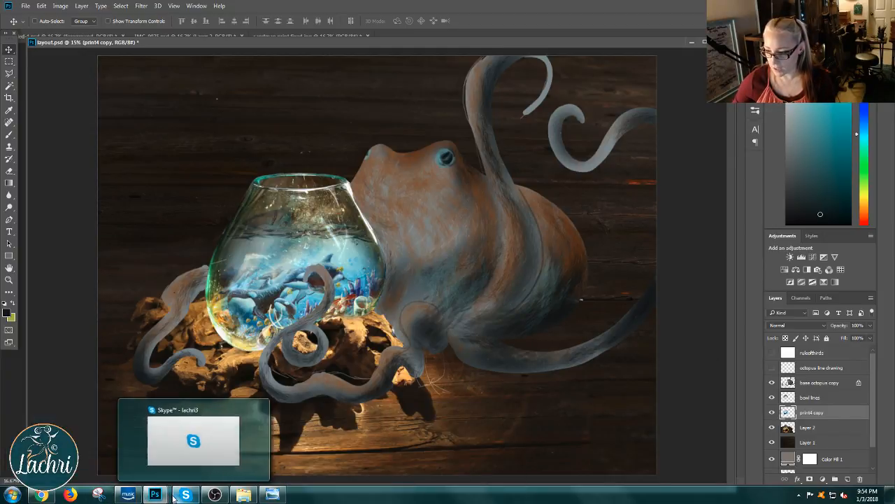
click(243, 494)
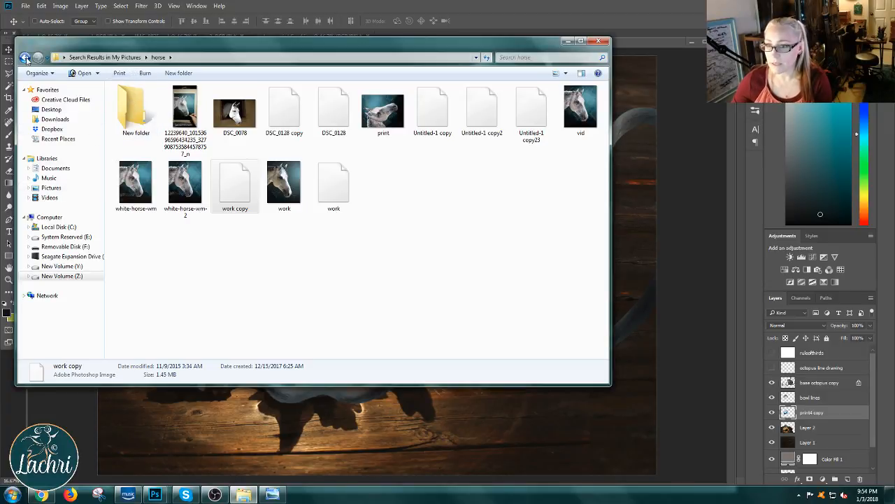
click(61, 275)
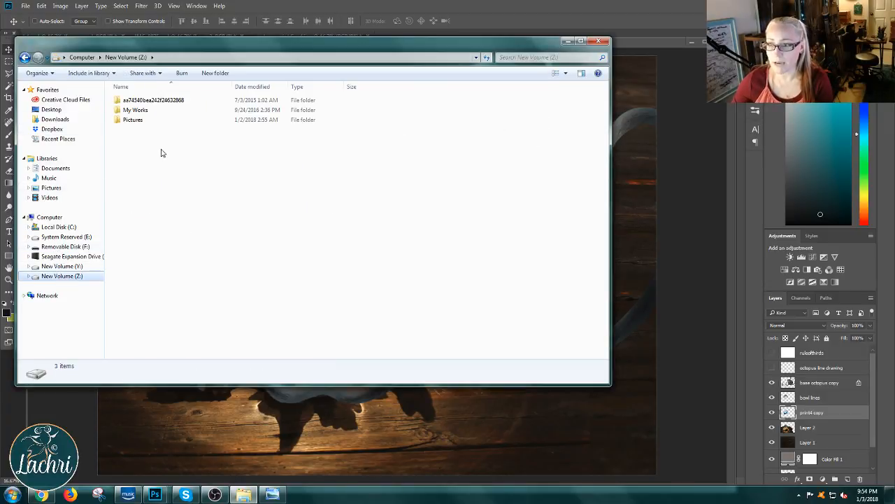
double_click(151, 120)
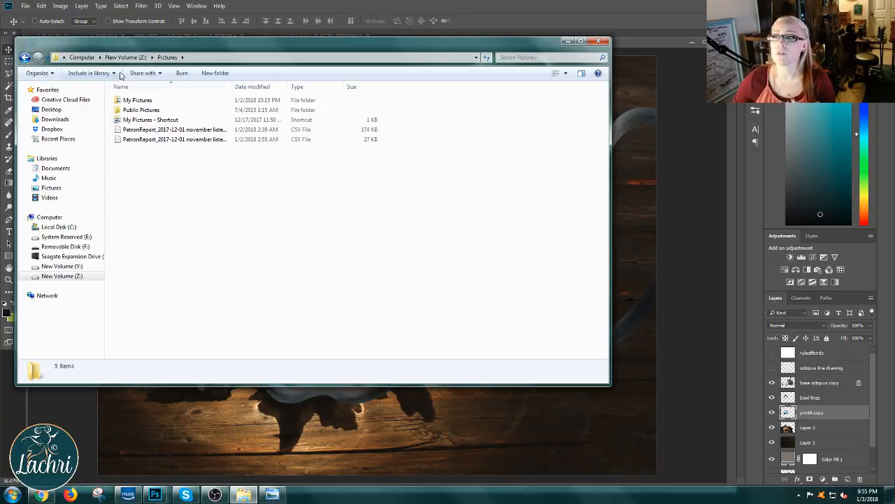
double_click(137, 100)
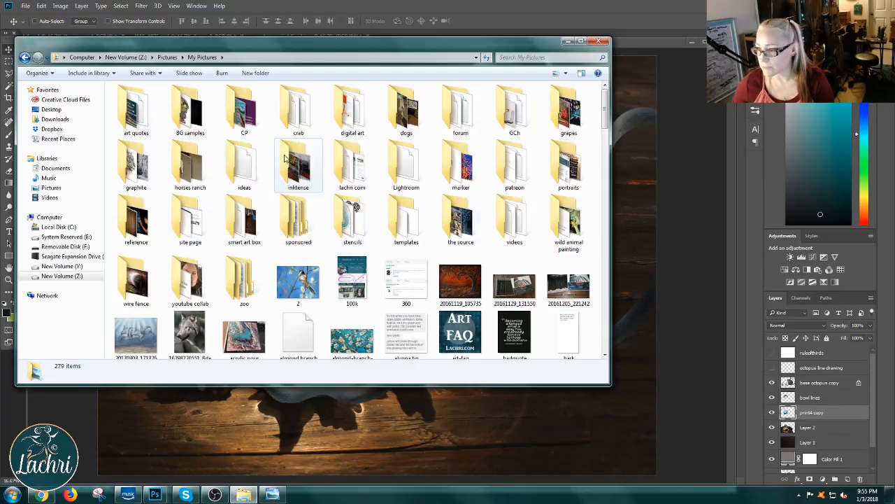
Step: Search My Pictures for digital and check the digital folder for a design example
click(553, 58)
click(545, 88)
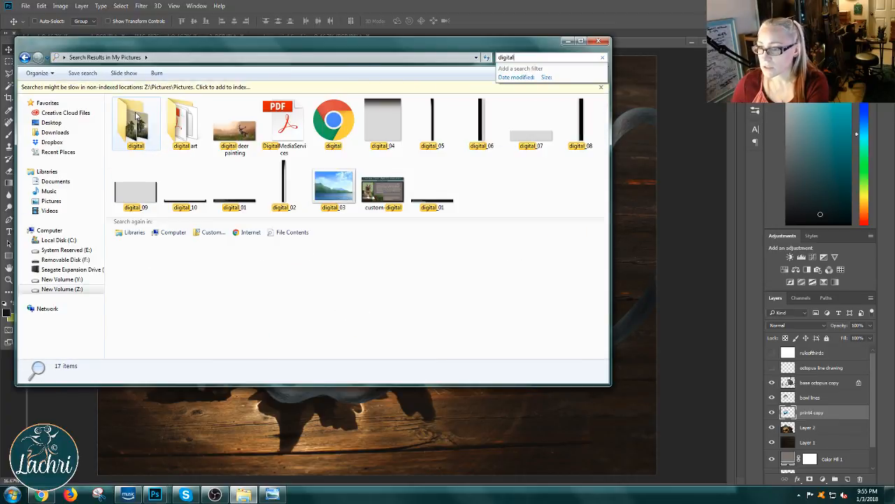
double_click(137, 116)
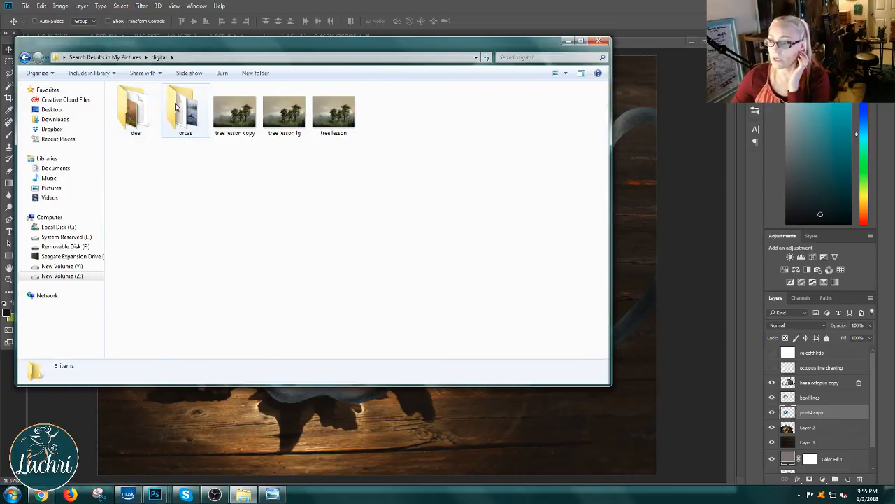
click(140, 59)
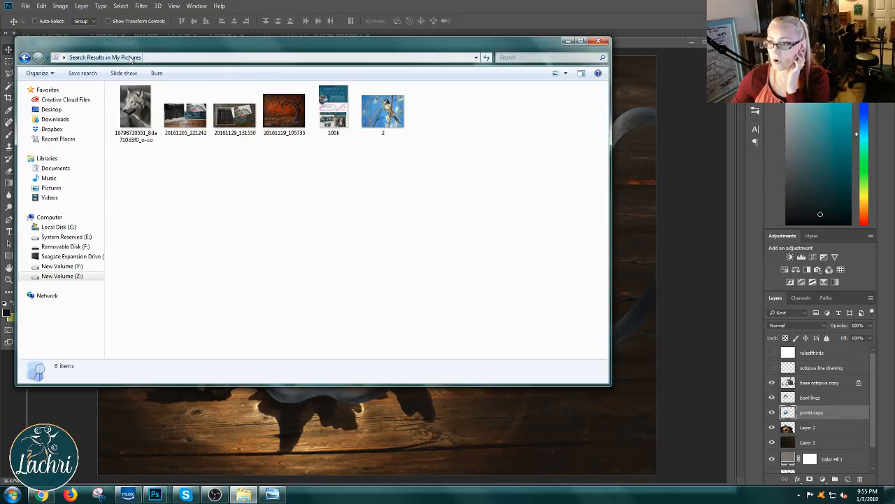
click(508, 57)
click(508, 69)
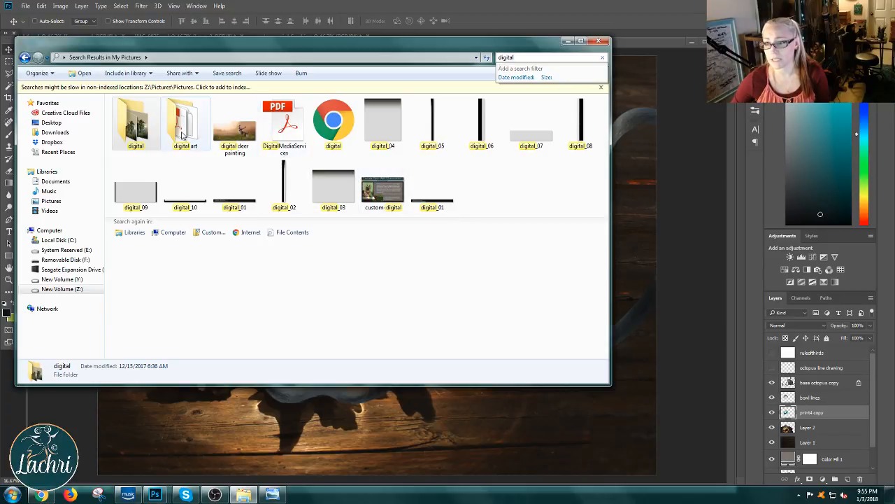
double_click(135, 120)
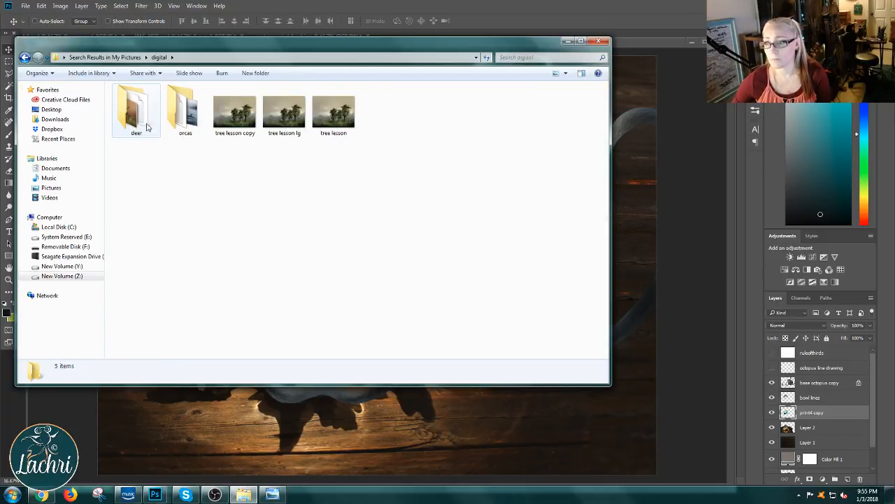
Step: Return to the digital search results, open the digital art folder and look through its files
click(25, 58)
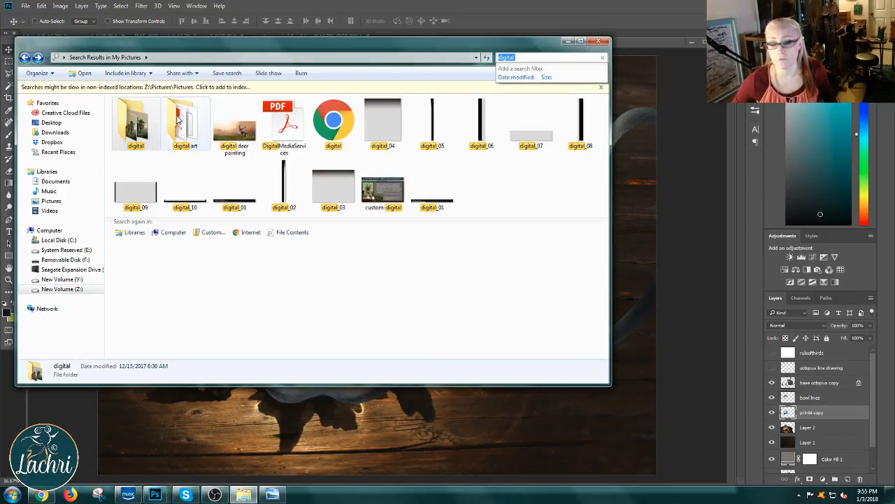
double_click(179, 121)
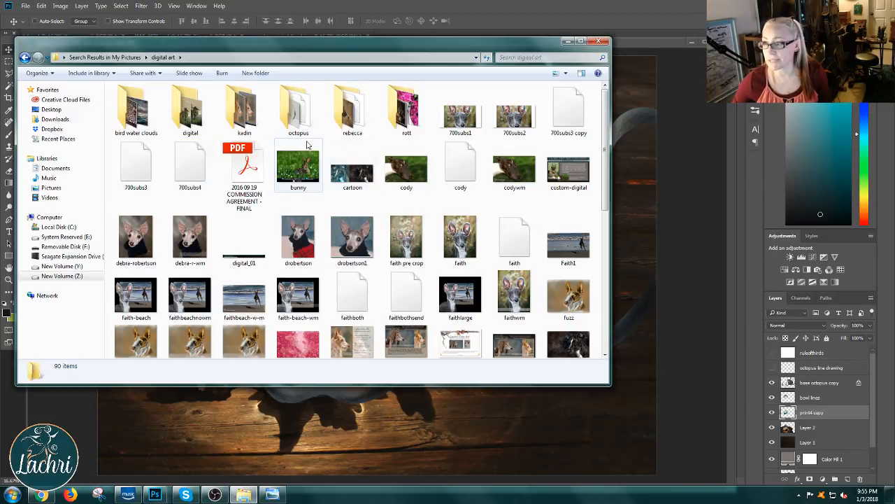
scroll(337, 161, down, 2)
scroll(337, 160, down, 3)
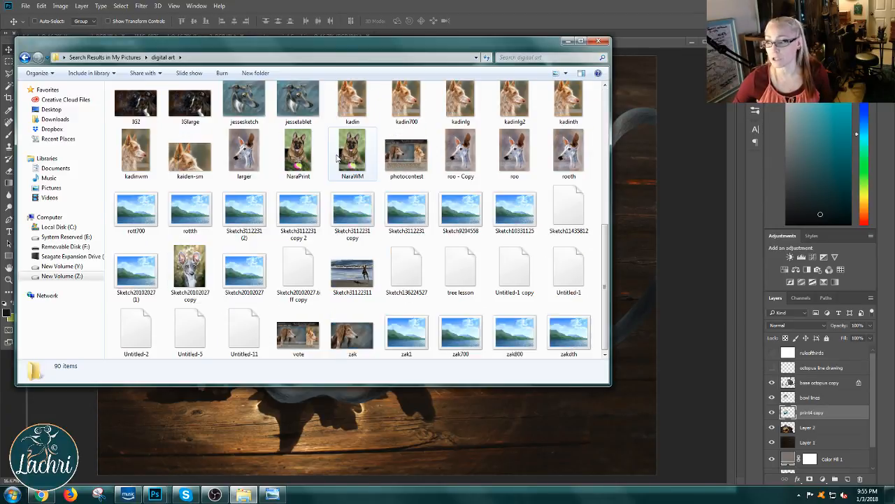
scroll(336, 159, up, 5)
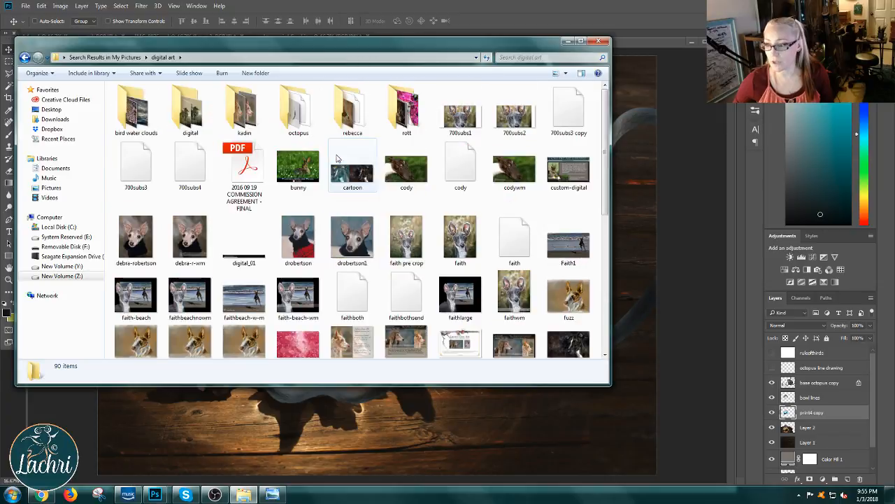
Step: Preview seagull print in the bird water clouds folder, close the preview, and open the seagull painting in Photoshop
double_click(135, 112)
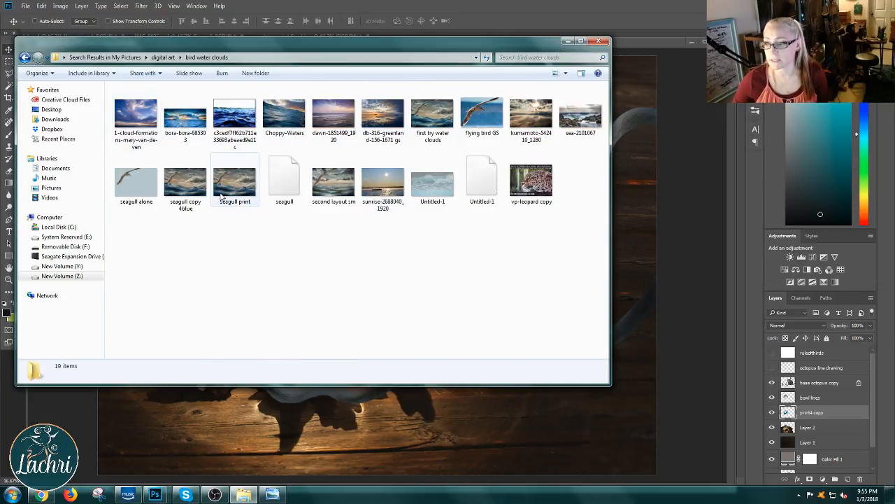
double_click(232, 190)
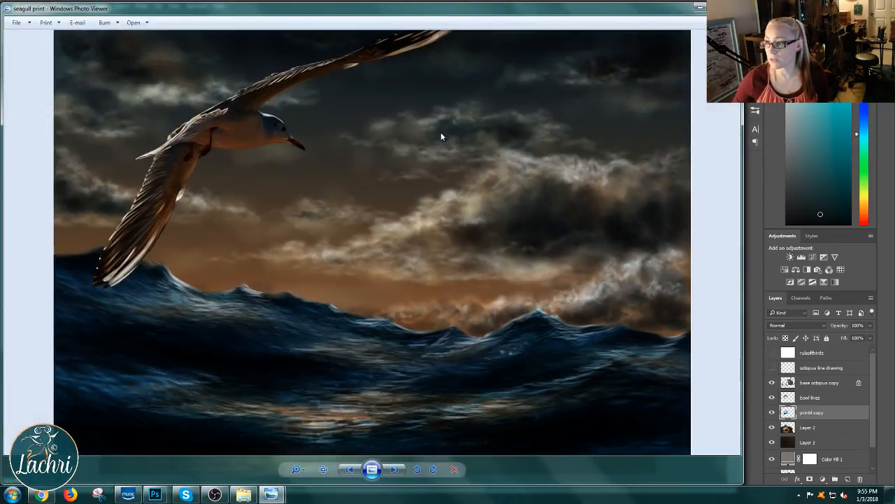
click(699, 7)
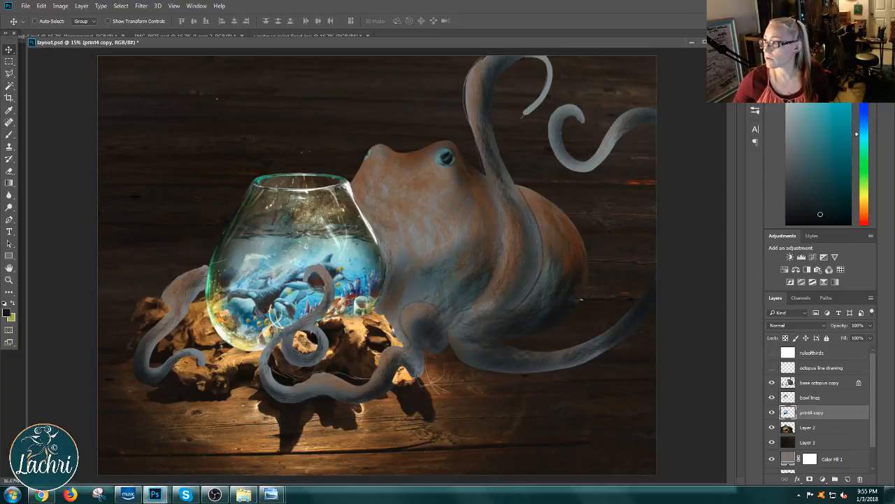
click(243, 495)
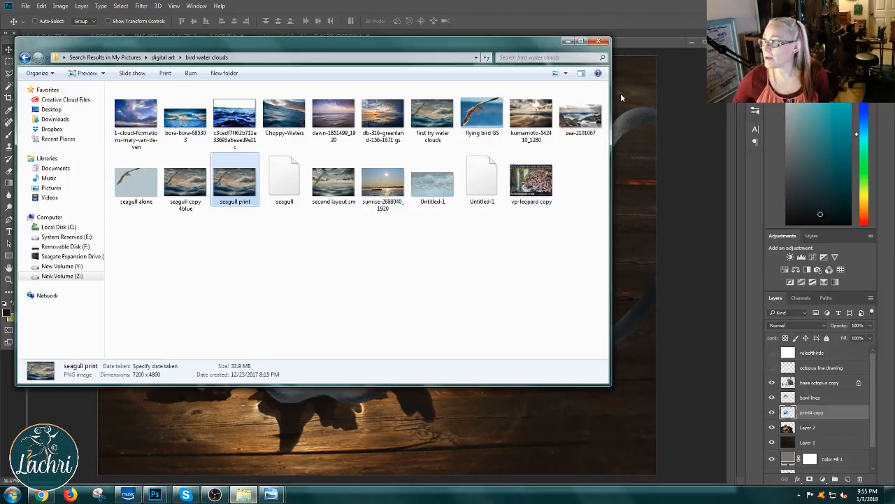
drag(662, 23, 661, 25)
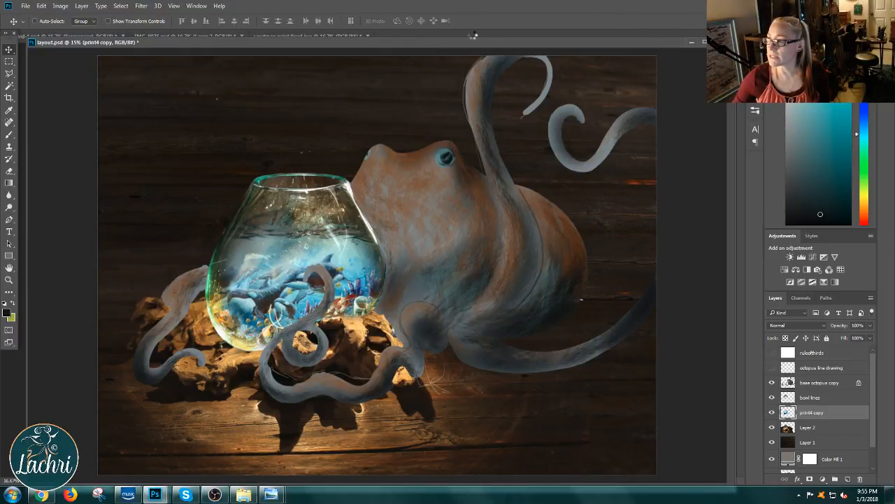
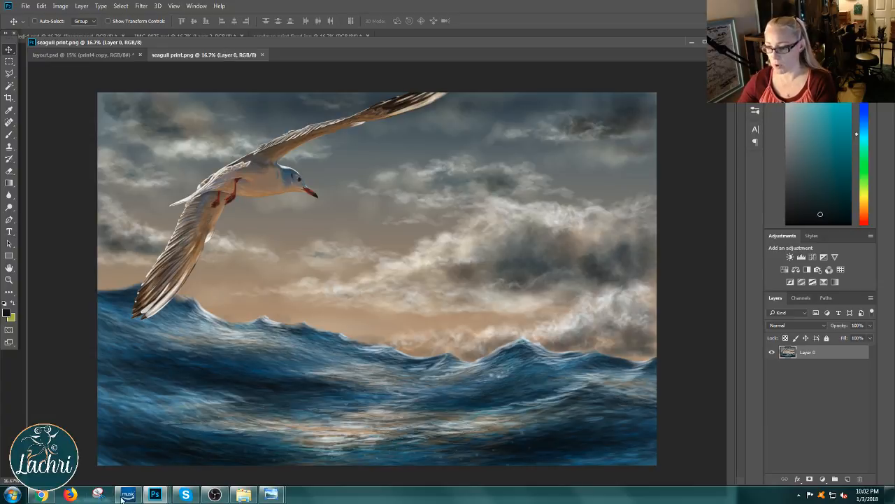
Step: Switch to Windows Explorer, return to the My Pictures search results and try to open the patreon folder
click(244, 495)
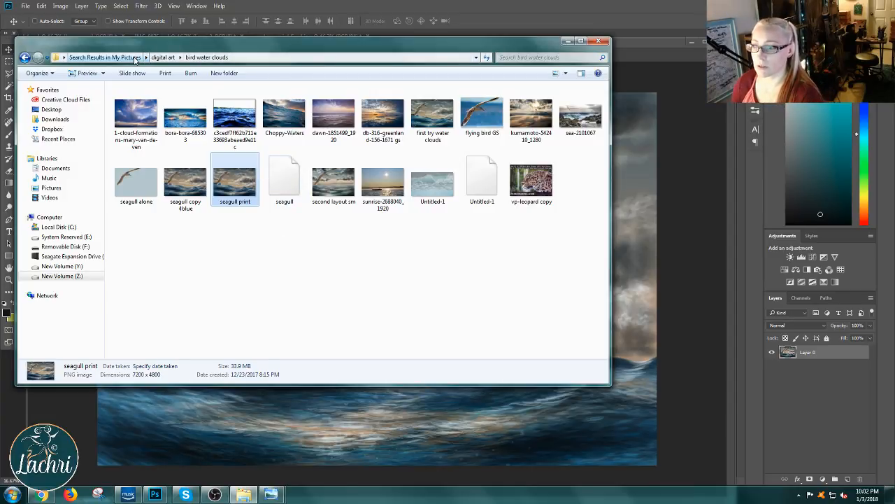
click(105, 58)
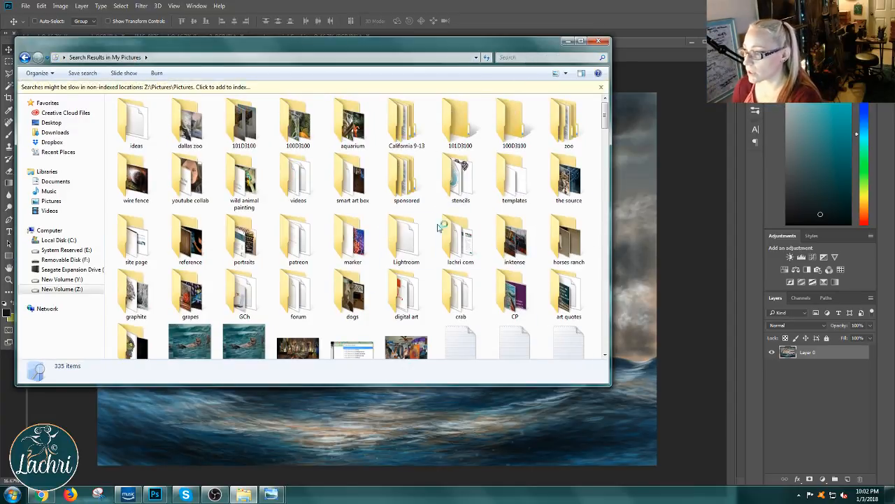
click(304, 245)
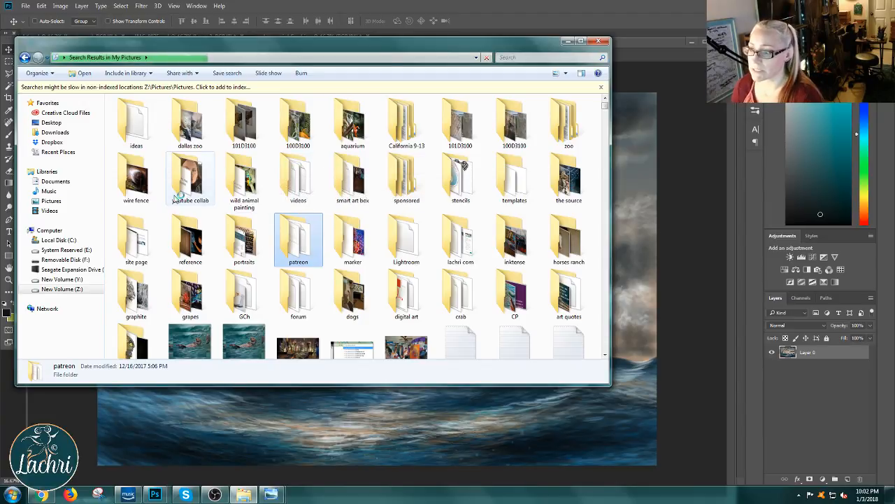
mouse_move(176, 198)
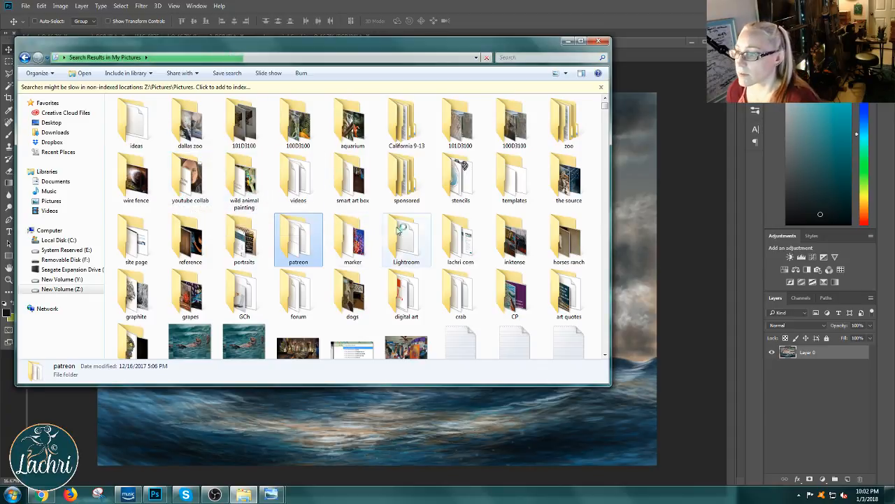
mouse_move(300, 245)
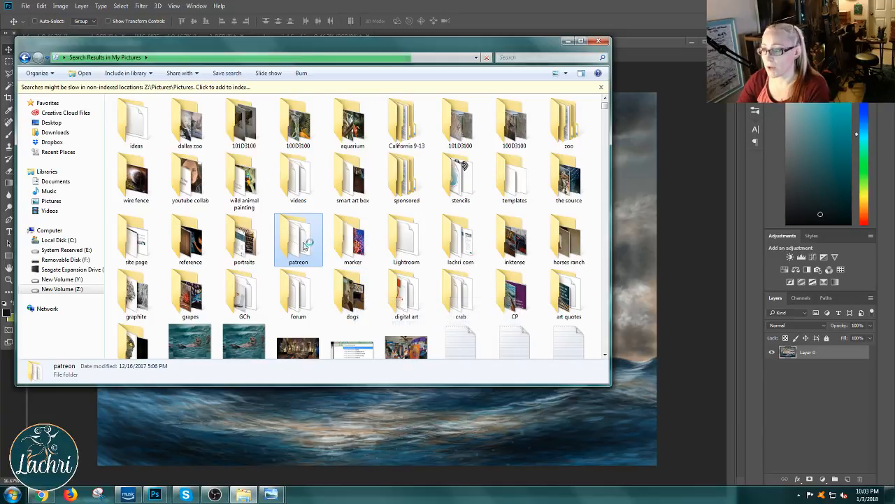
Step: Search My Pictures for patreon and open the first matching patreon folder
drag(316, 48, 343, 77)
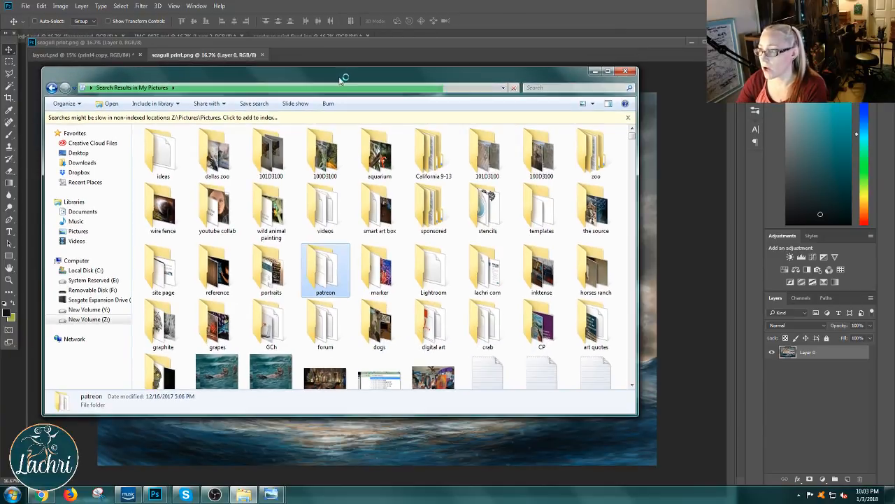
click(555, 86)
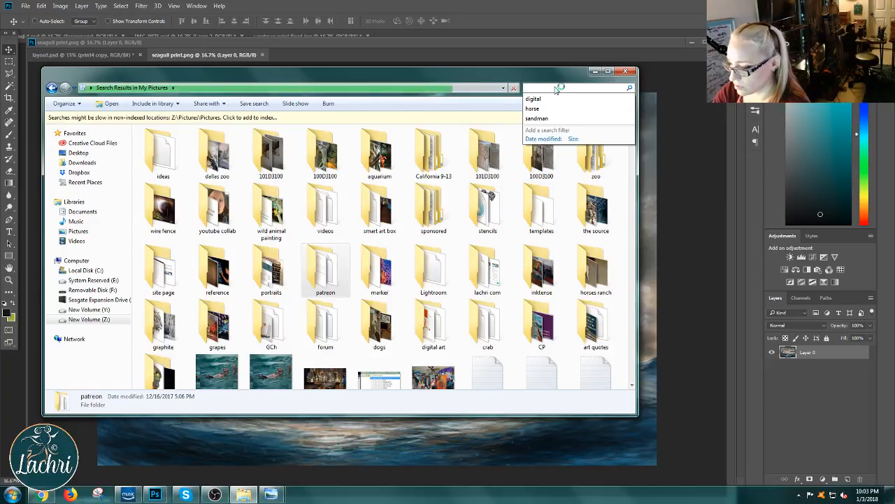
text(patreon)
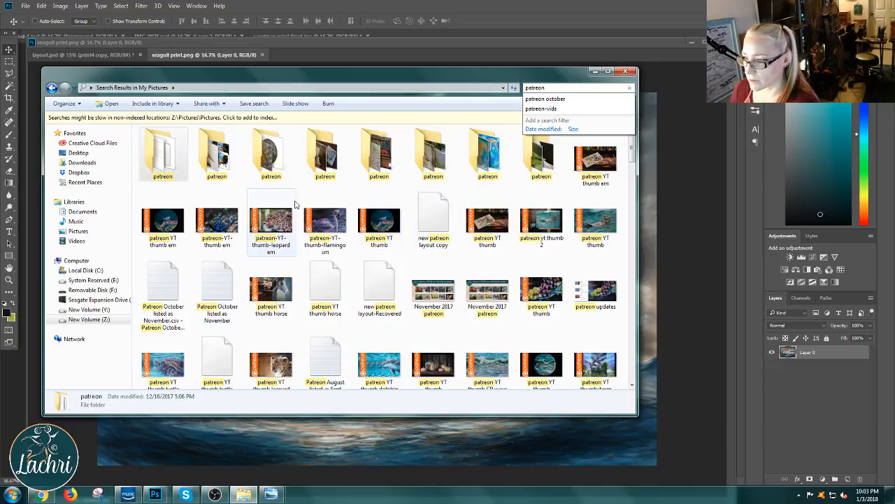
double_click(163, 155)
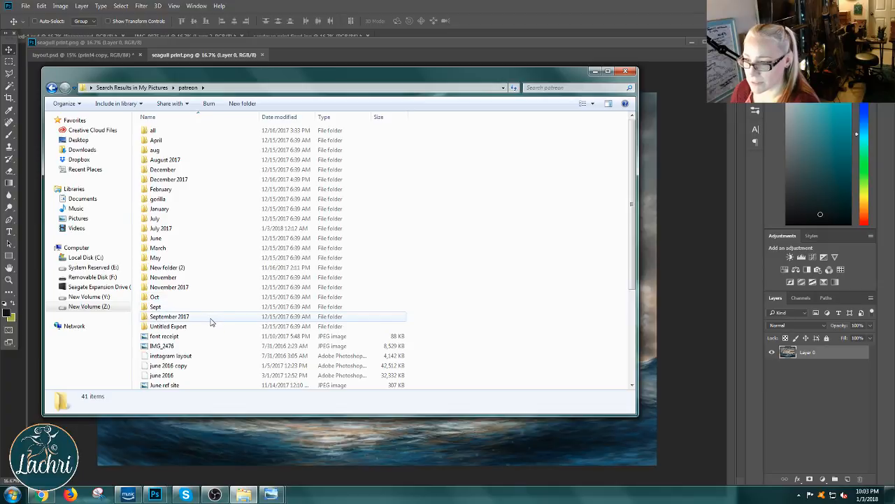
Step: Go to subfolder 9 of the December 2017 folder and open the macaws photo from it in Photoshop
click(187, 182)
double_click(188, 182)
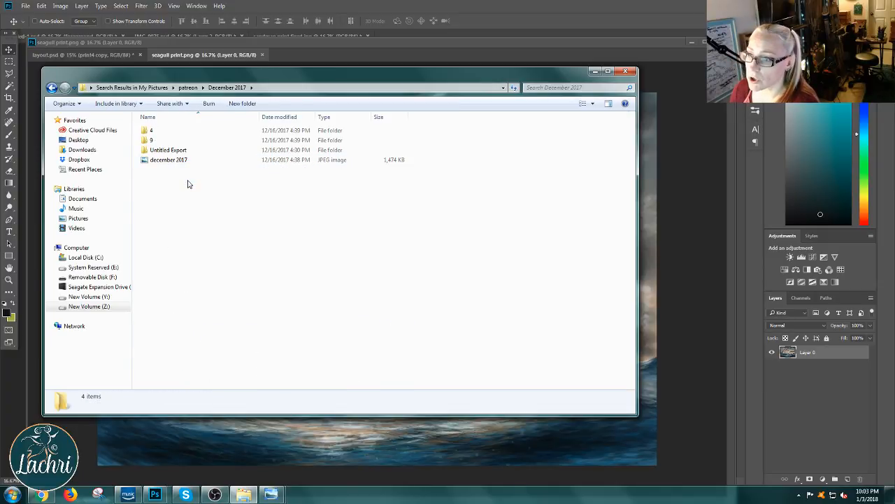
double_click(150, 145)
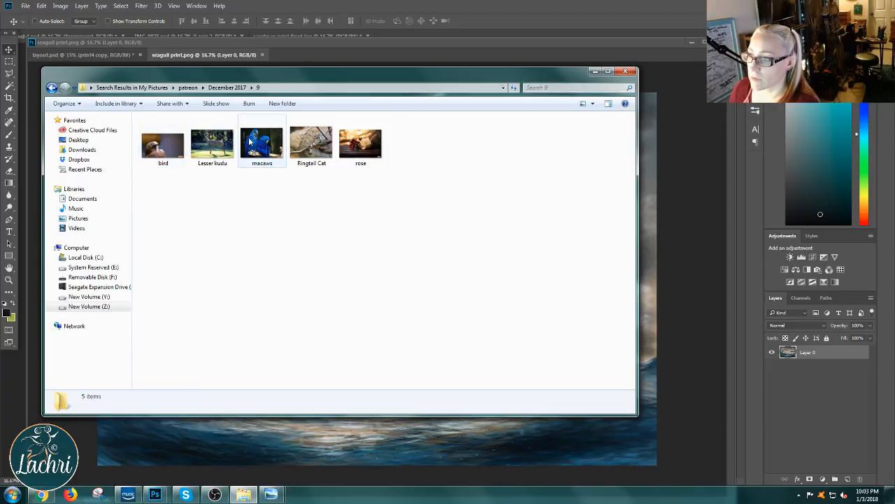
drag(249, 138, 339, 55)
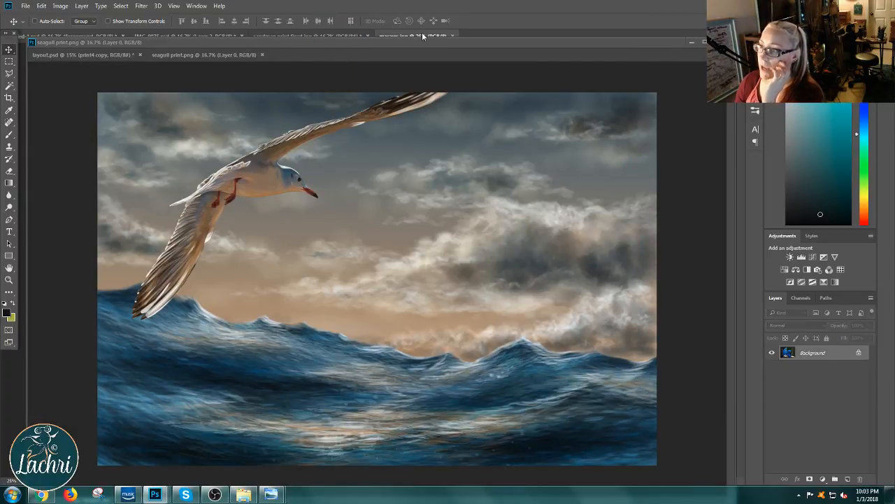
Step: Close the seagull print, minimize the octopus layout window, and close the window holding the owl painting
drag(437, 41, 428, 57)
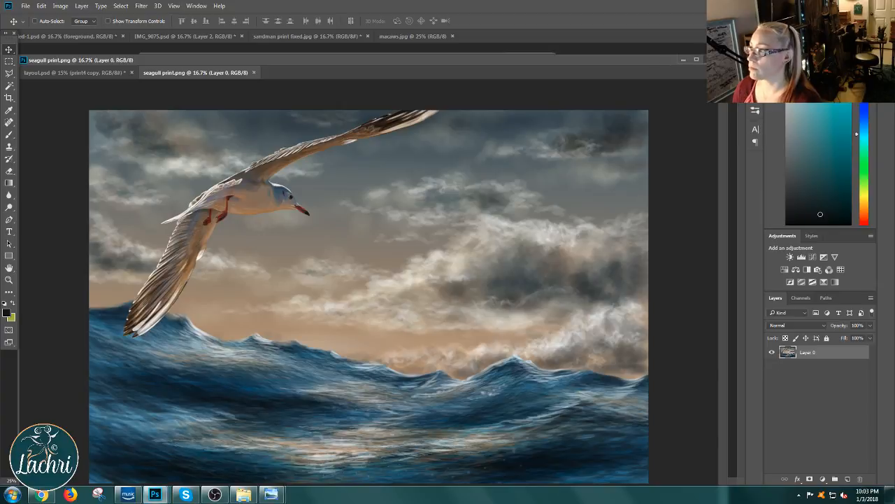
click(708, 59)
click(492, 185)
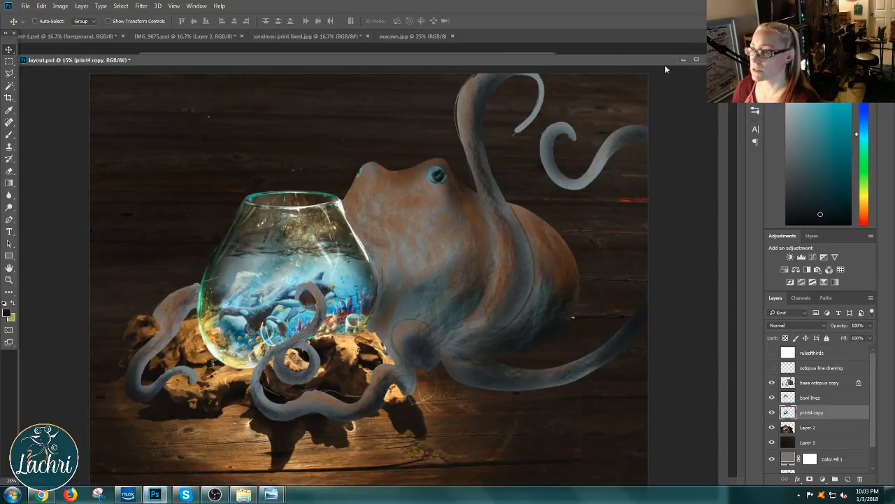
click(679, 60)
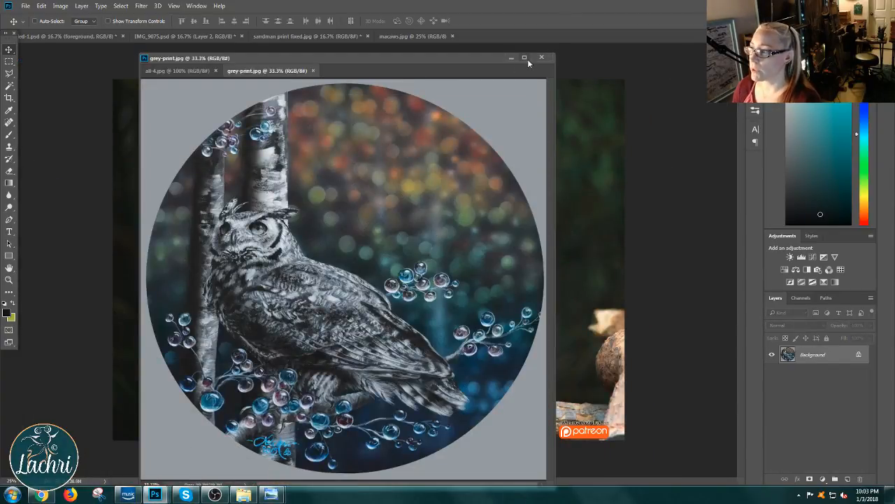
click(179, 71)
click(267, 71)
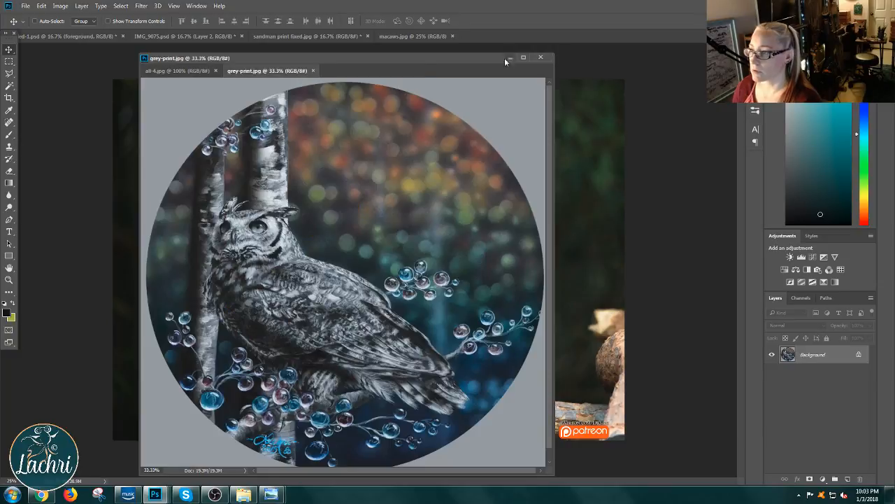
click(541, 58)
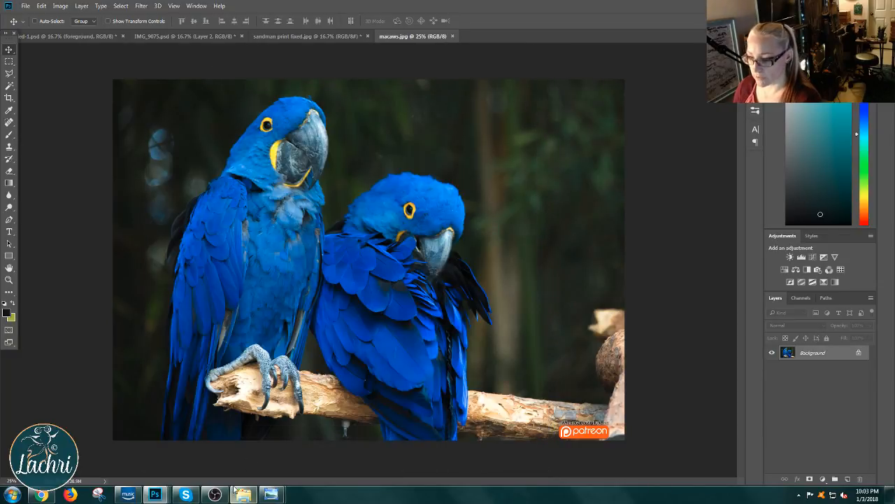
Step: Close the wood table.jpg and bowl.jpg reference photos, discarding the changes to bowl.jpg
mouse_move(154, 495)
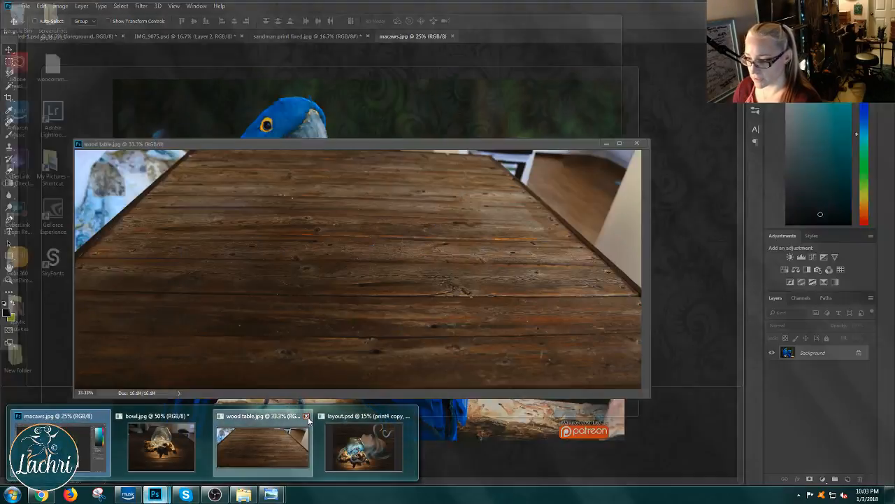
click(306, 417)
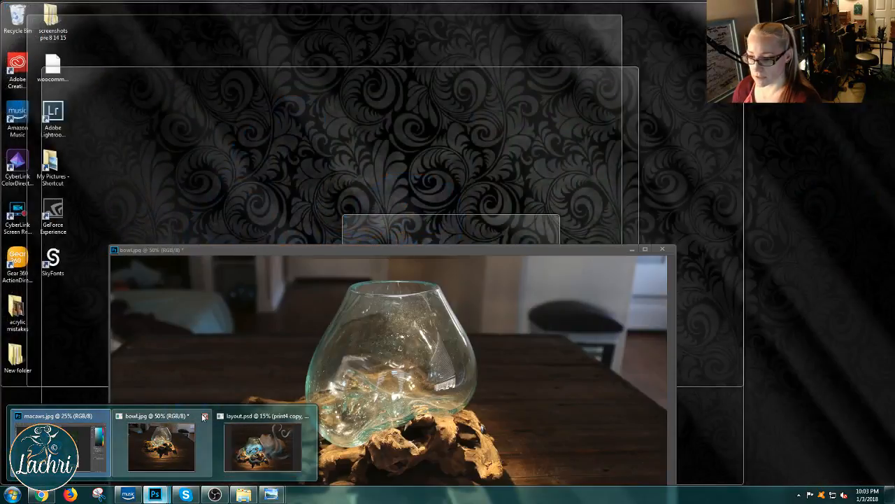
click(204, 417)
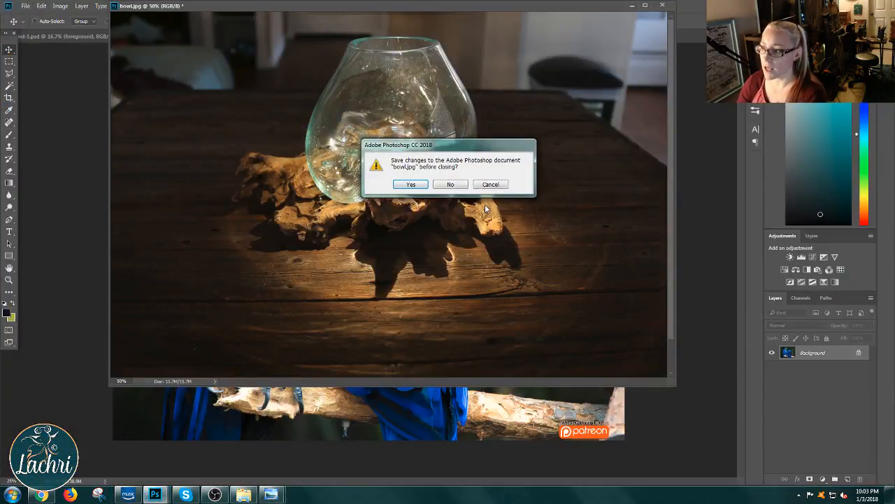
click(450, 184)
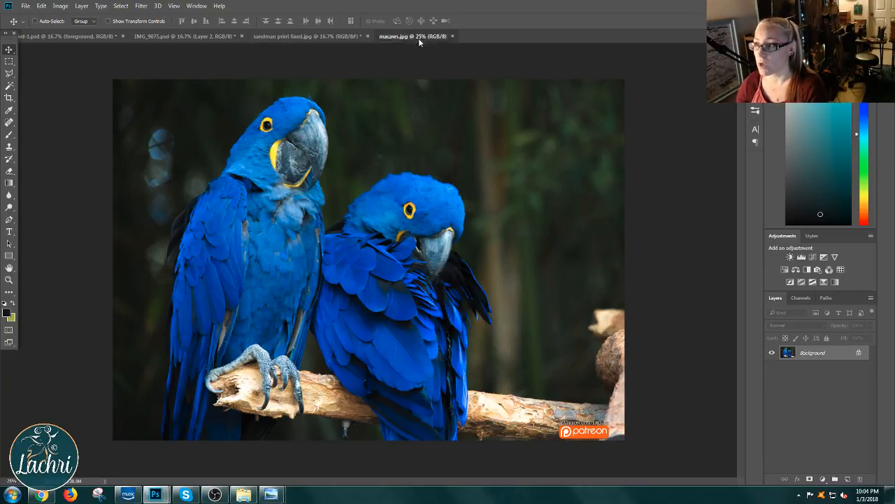
Step: Float macaws.jpg in its own window and create a new document 12 inches wide and 8 inches high at 200 pixels/inch
drag(418, 38, 93, 68)
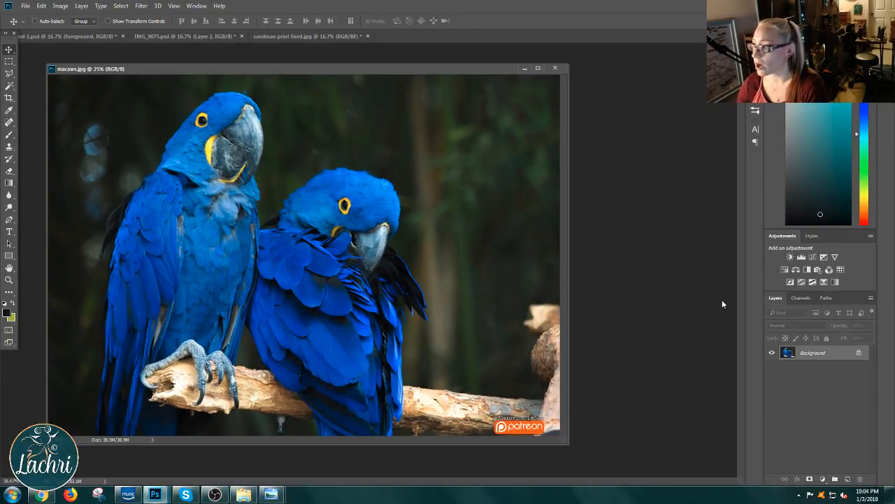
click(25, 6)
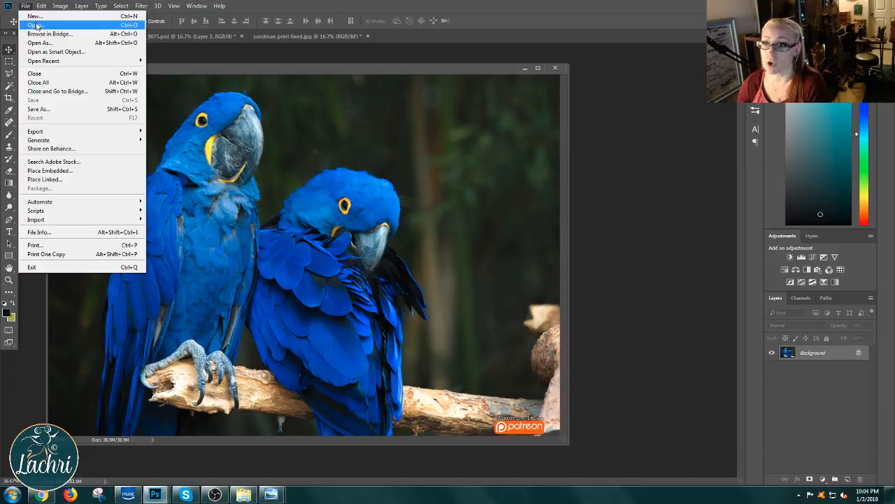
mouse_move(35, 62)
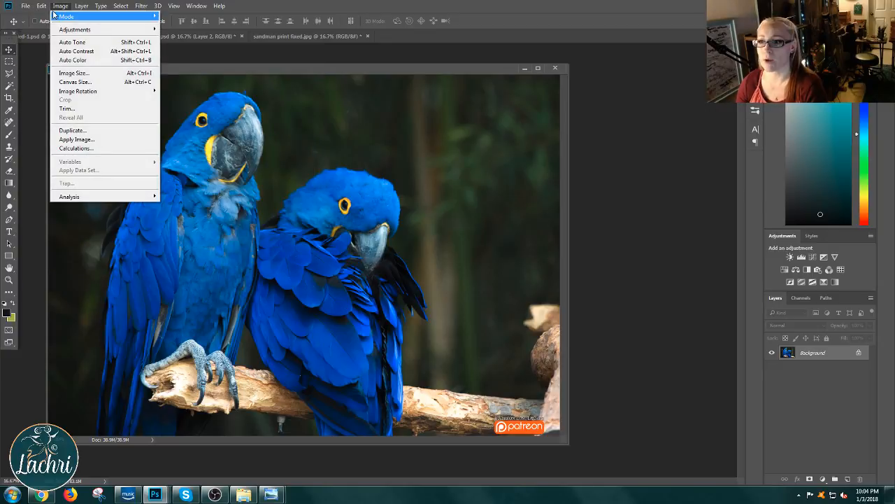
click(35, 15)
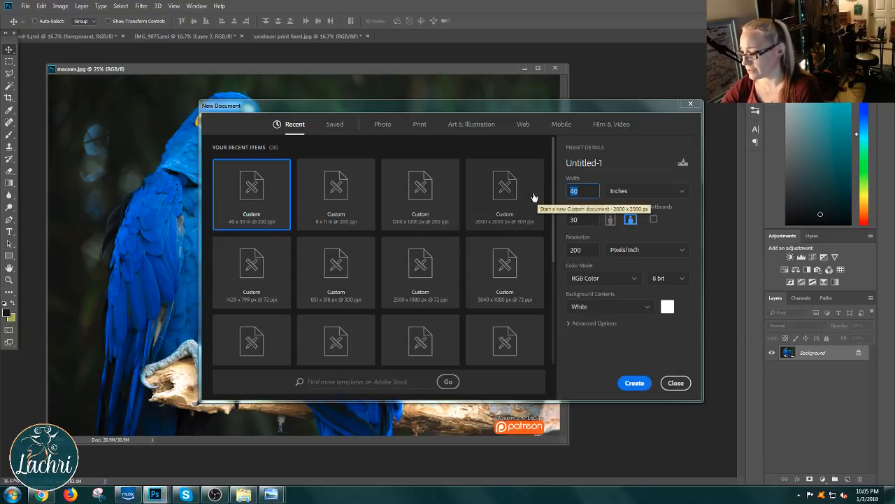
text(12)
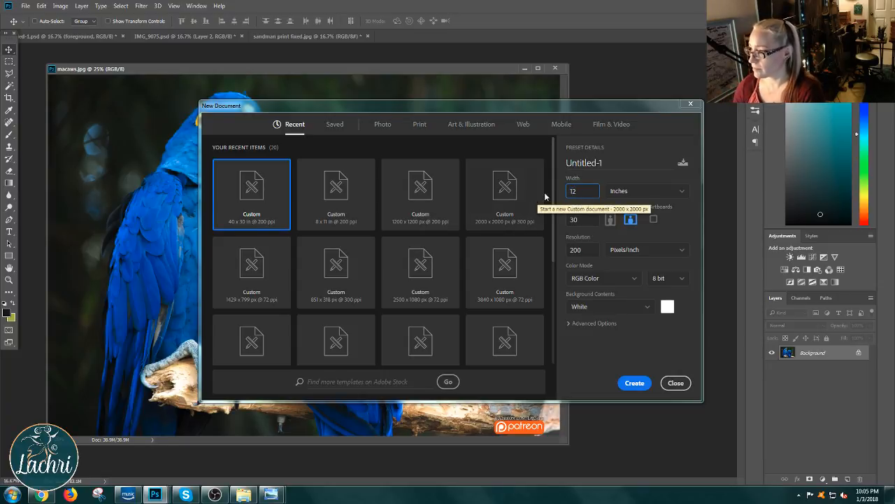
key(Tab)
text(8)
key(Return)
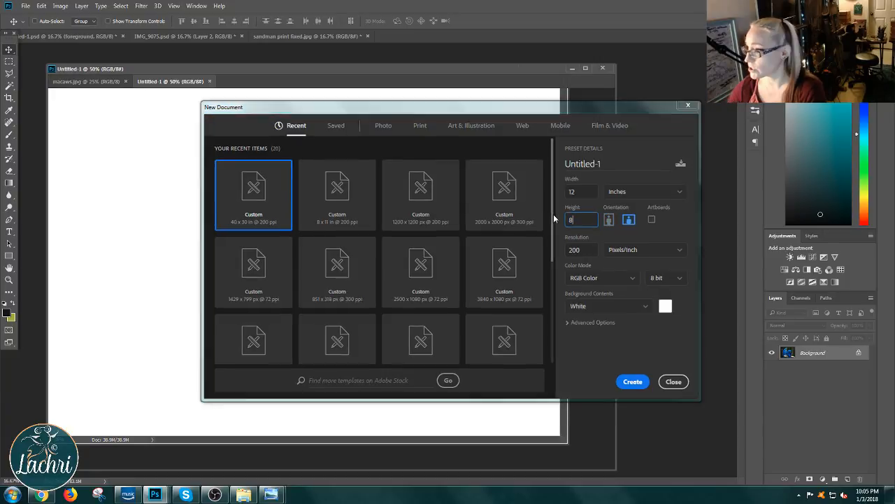
Step: Copy the macaws photo into the new document and scale it down to fit the upper-left corner, leaving white along the right and bottom
drag(170, 82, 527, 192)
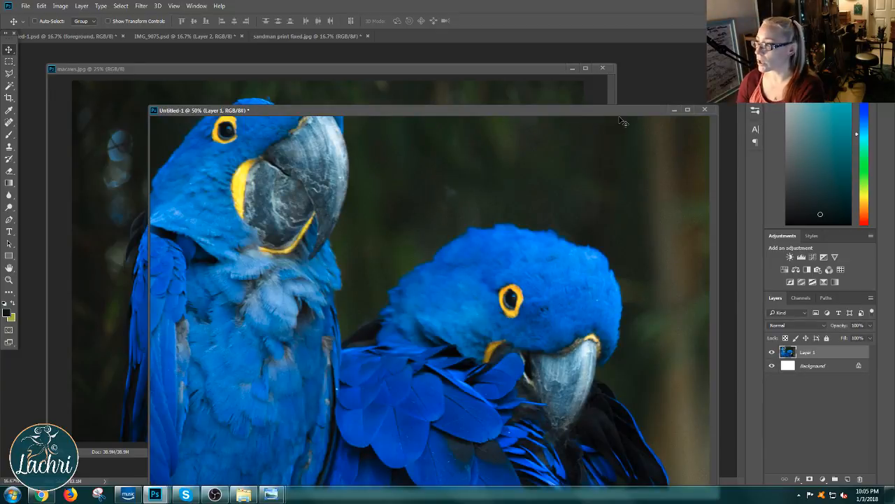
click(688, 110)
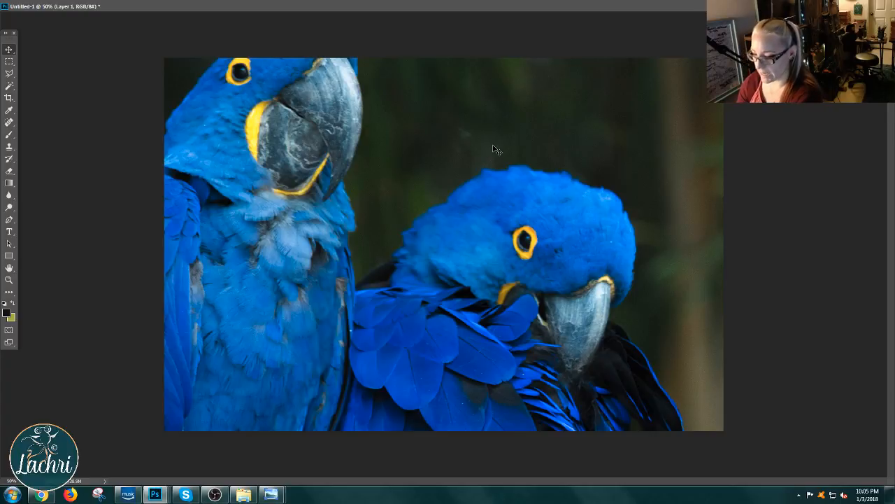
drag(138, 116, 279, 148)
drag(158, 103, 375, 256)
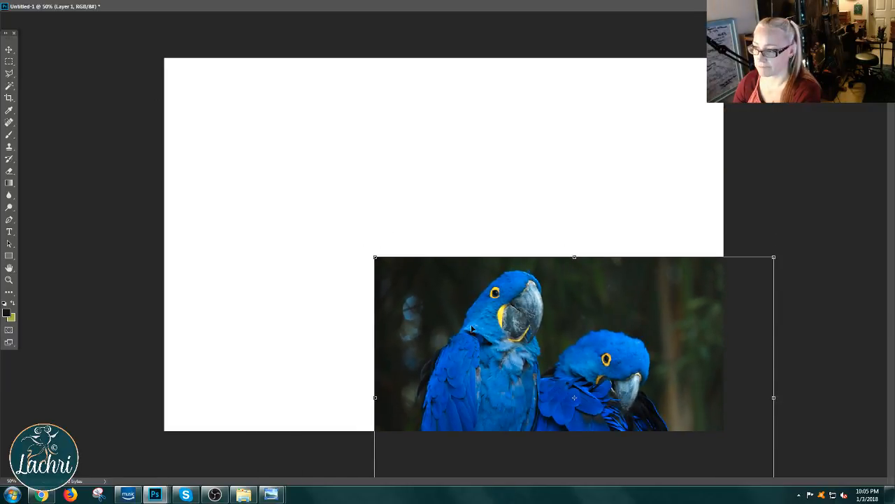
drag(473, 327, 261, 129)
key(Return)
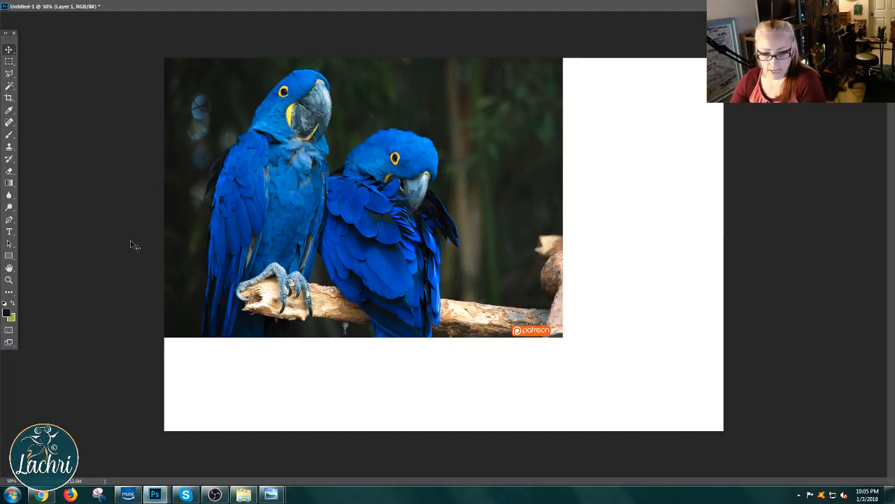
Step: Select the Brush tool and sample white from the blank canvas beside the macaws as the foreground color
right_click(9, 134)
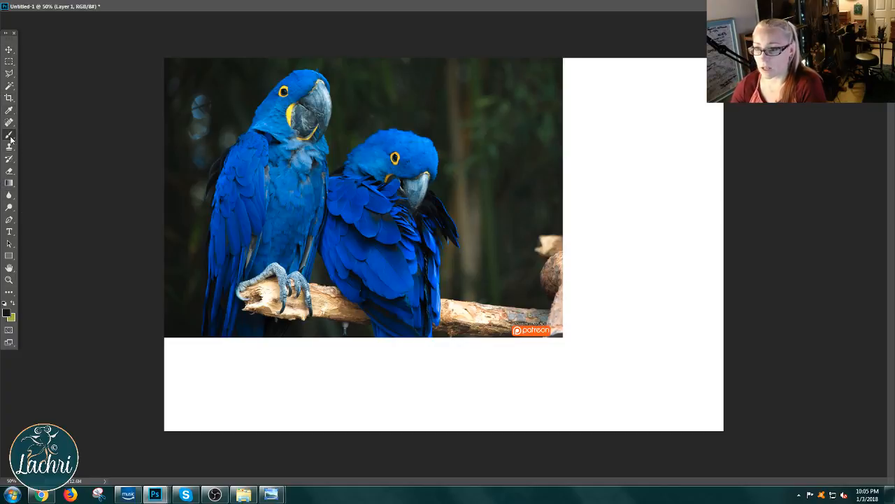
click(53, 137)
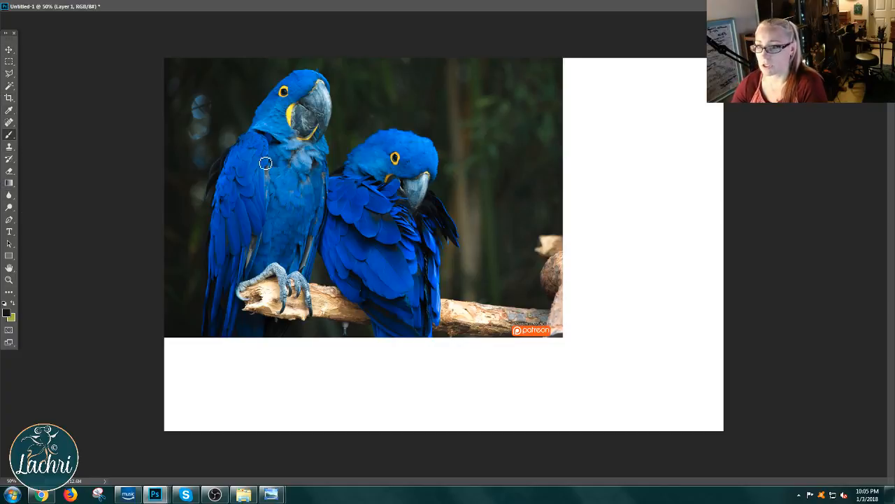
alt+click(600, 140)
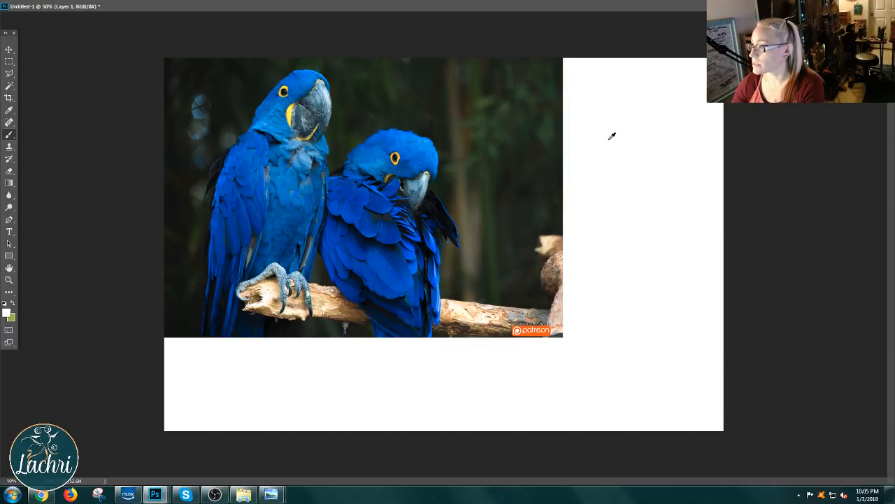
drag(598, 142, 614, 144)
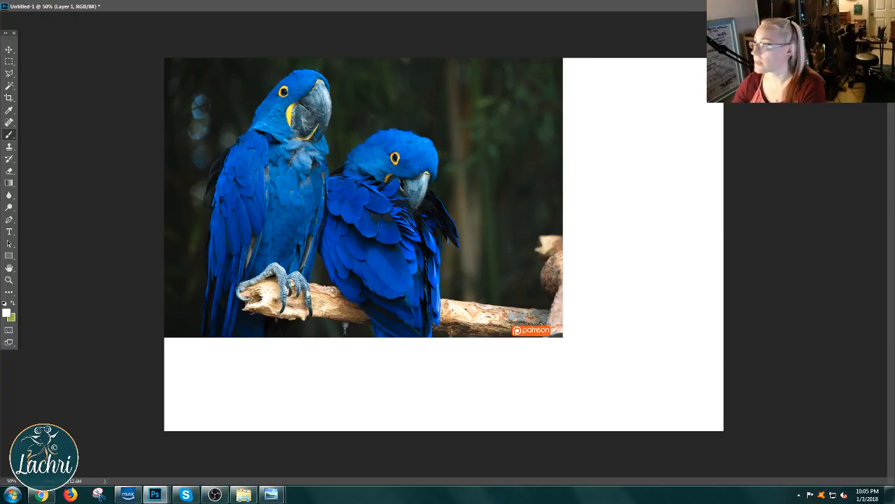
Step: Set up the Hard Round brush with opacity and flow both at 100%
key(f)
drag(454, 107, 359, 66)
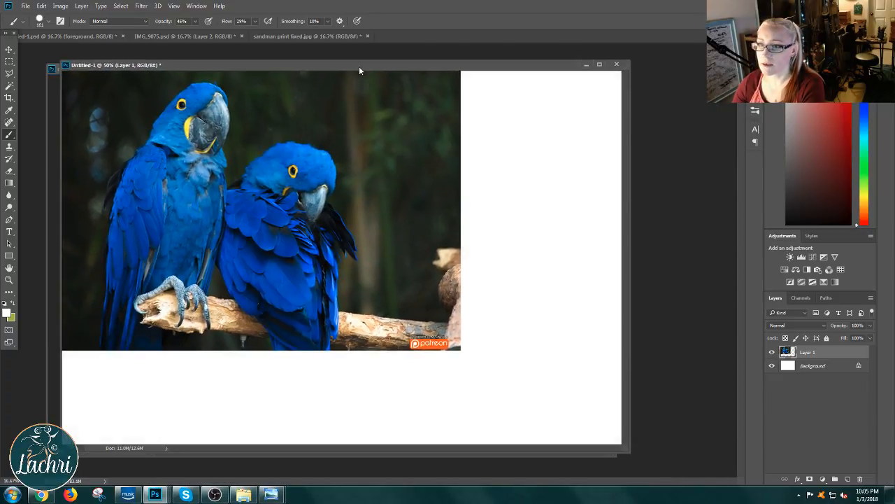
click(49, 23)
click(137, 118)
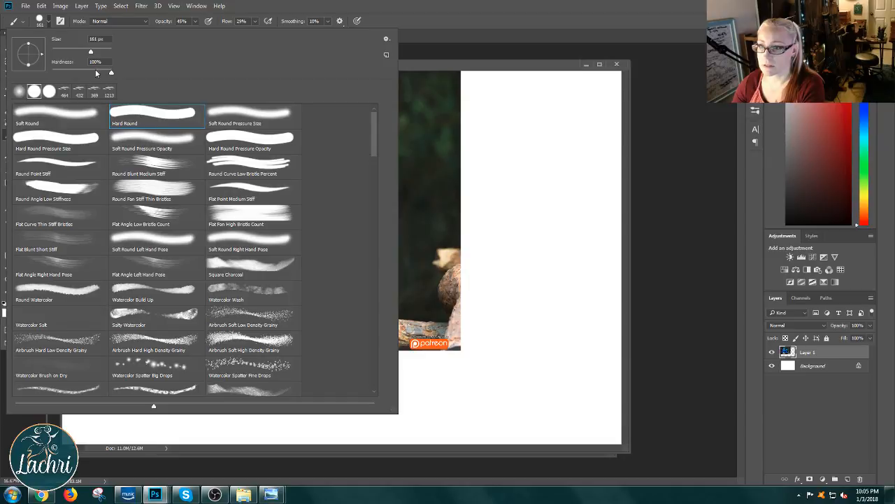
click(440, 61)
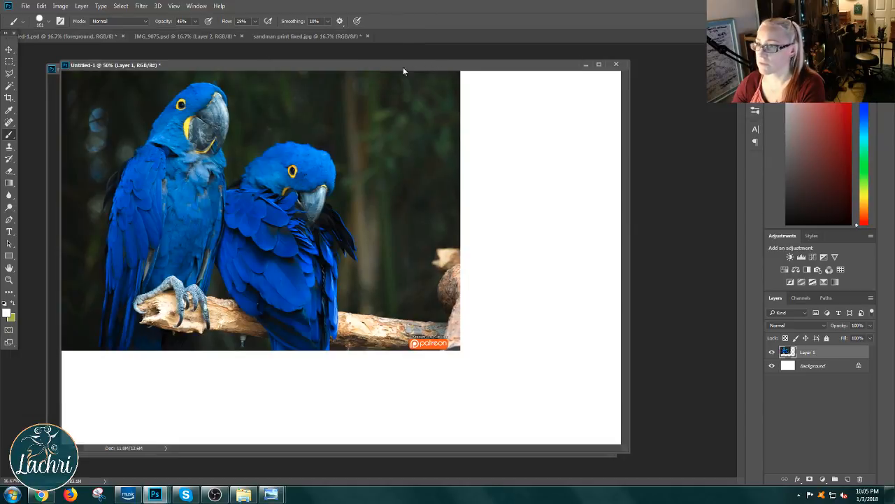
click(196, 23)
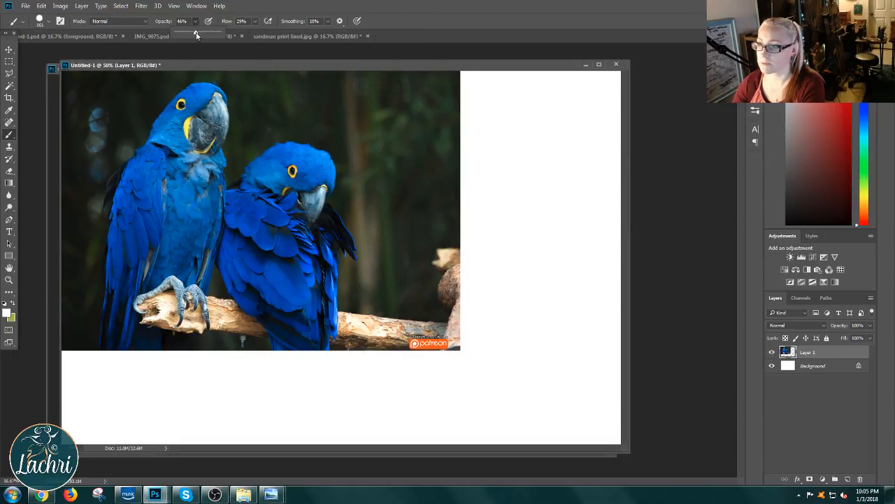
drag(196, 34, 293, 35)
click(255, 23)
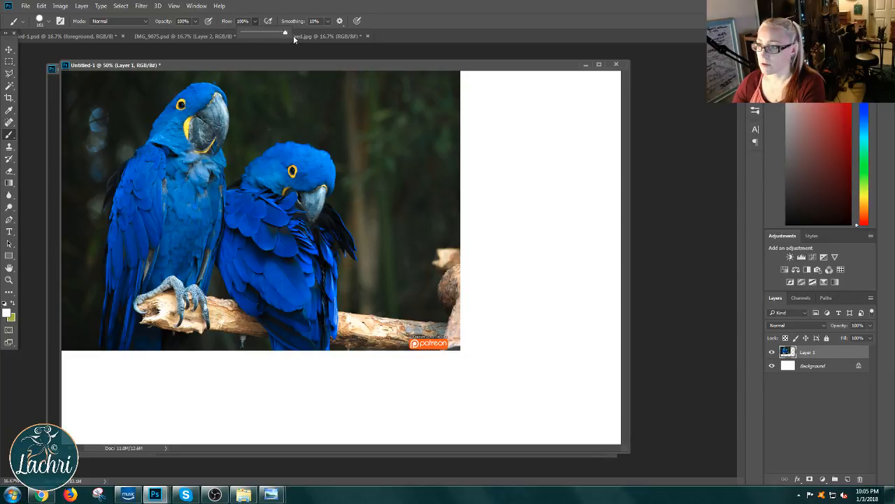
Step: Sample the bright blue of the upright macaw's head and the yellow beside its beak, and dab a swatch of each on the white margin
alt+click(210, 94)
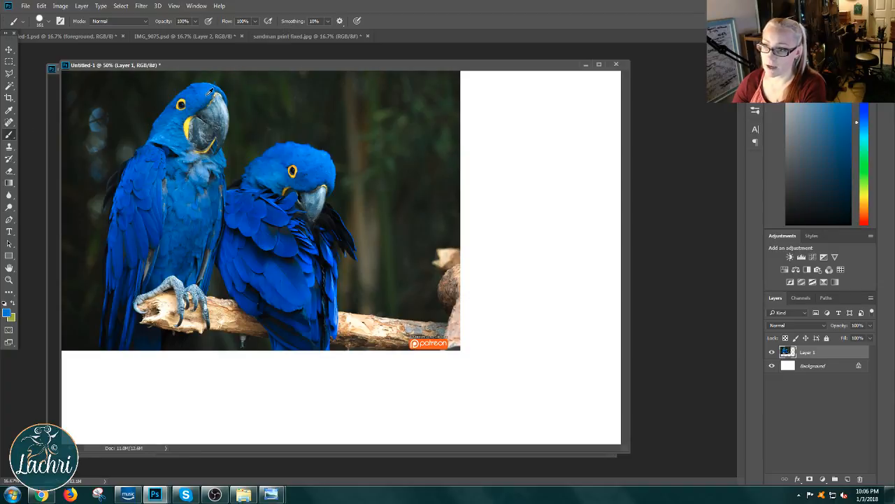
click(505, 118)
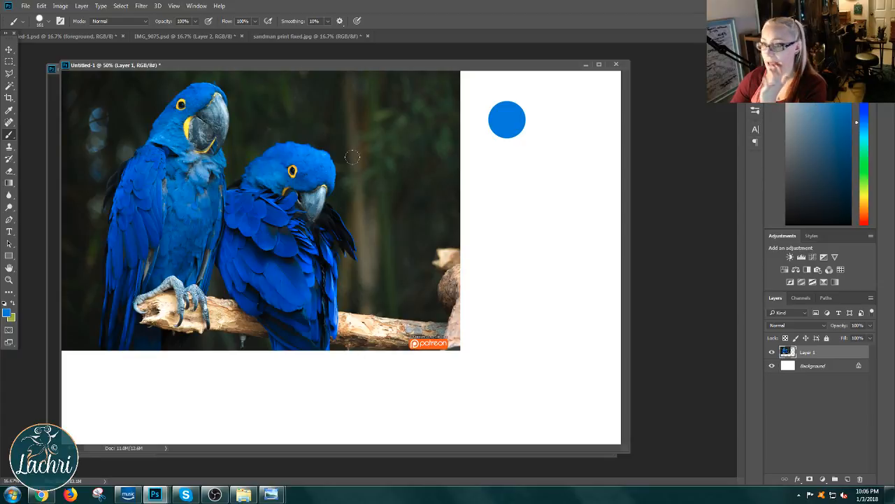
click(5, 313)
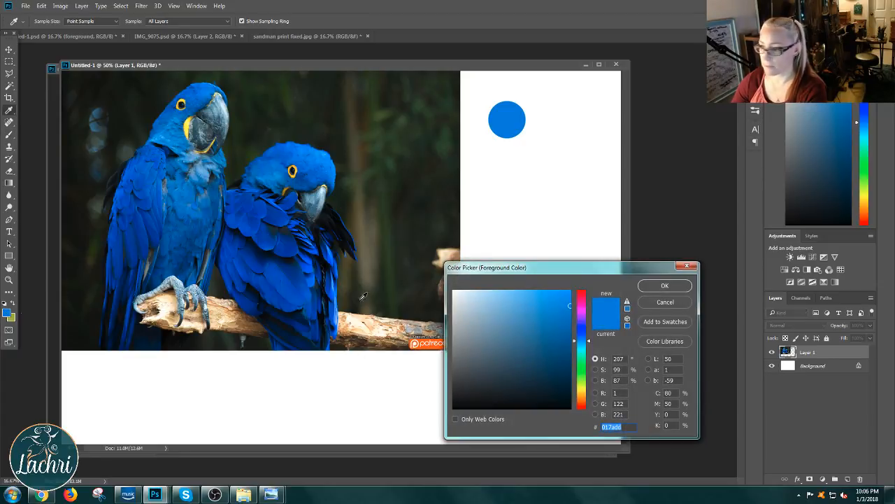
drag(521, 268, 522, 210)
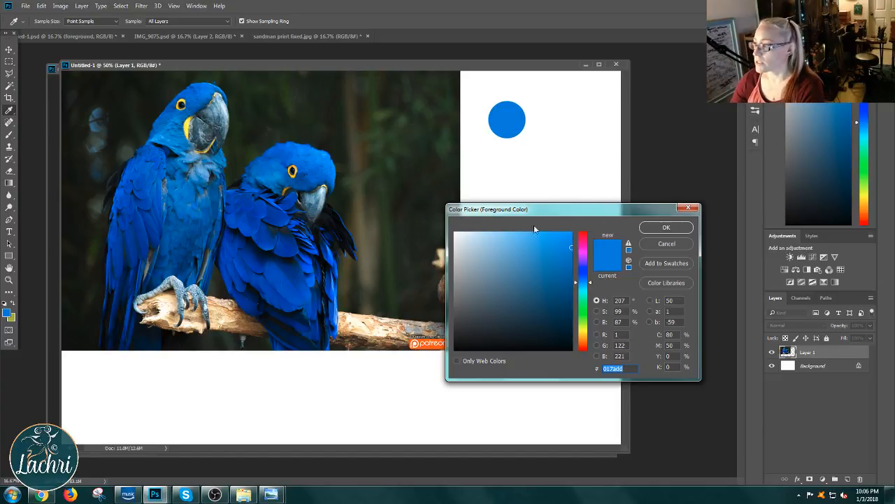
click(190, 123)
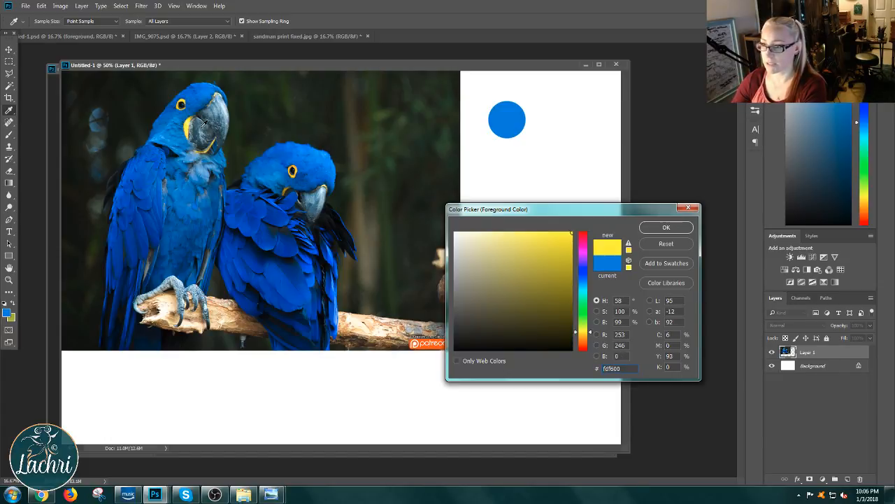
click(654, 231)
key(b)
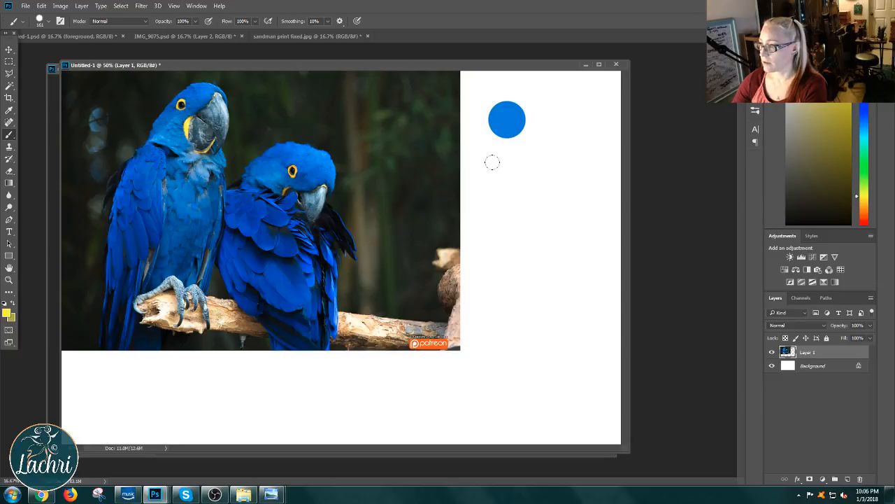
click(504, 169)
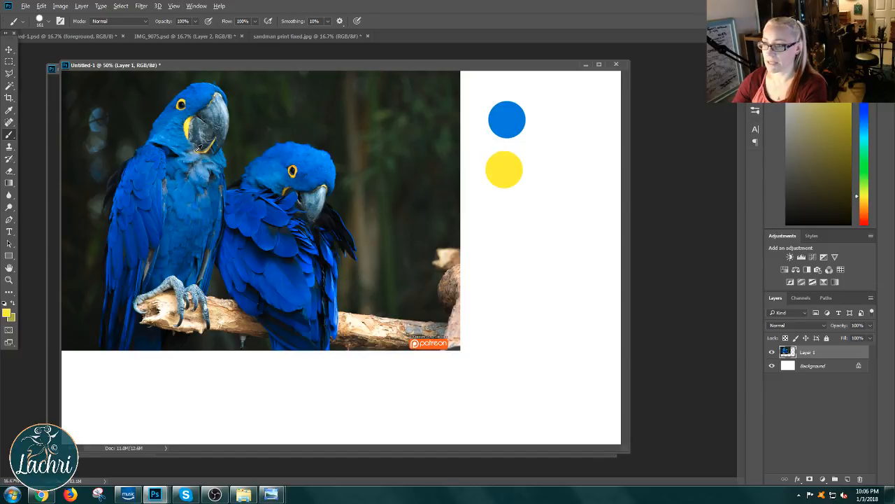
Step: Add swatches of the pale blue beak highlight and the dark blue wing feathers below the yellow one
alt+click(225, 103)
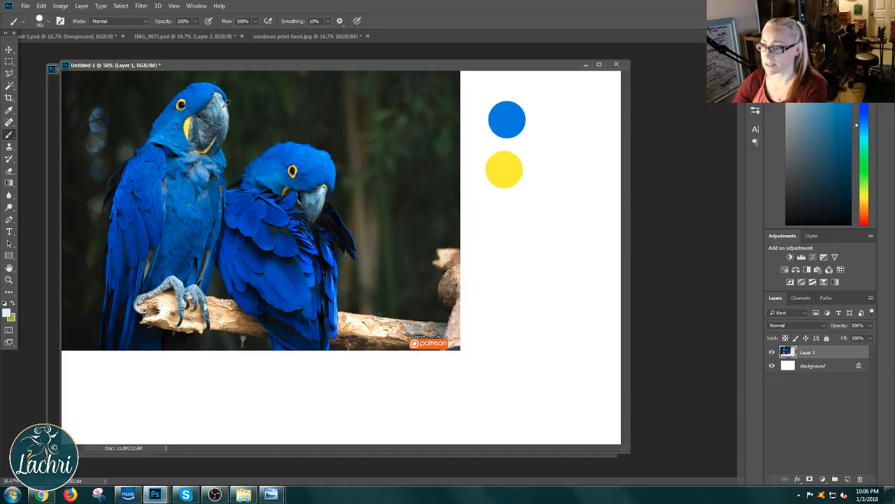
click(507, 217)
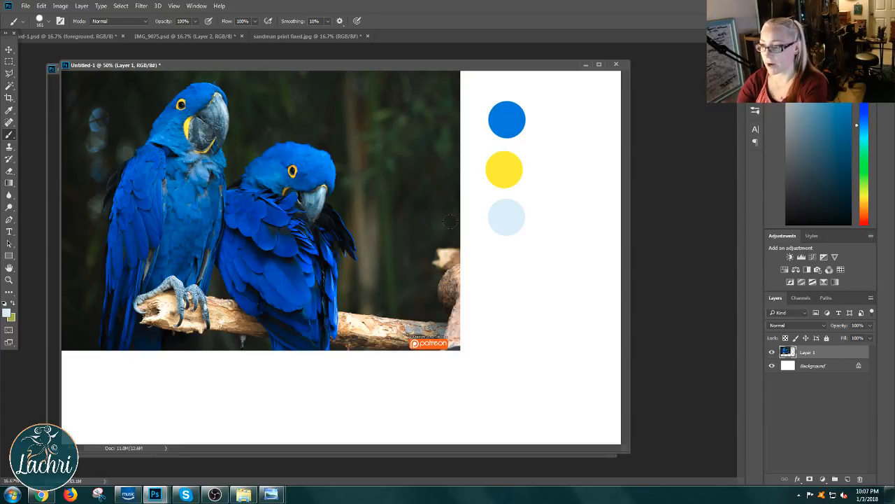
alt+click(153, 226)
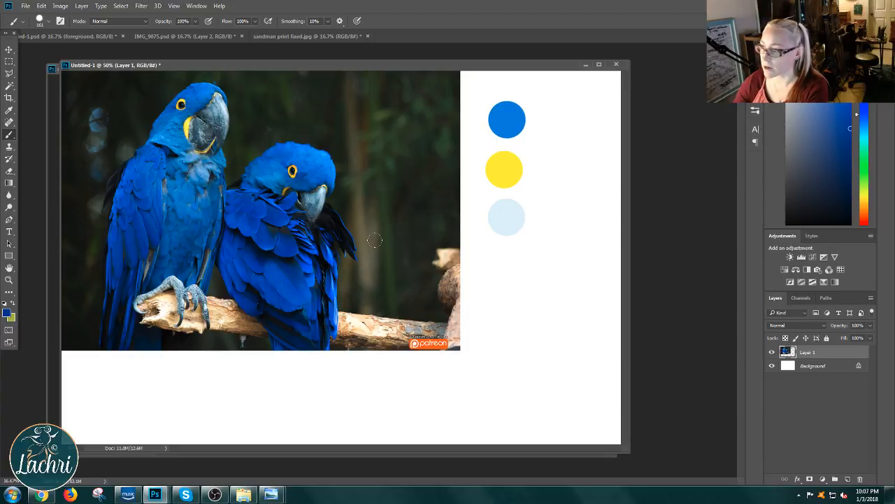
drag(500, 267, 488, 254)
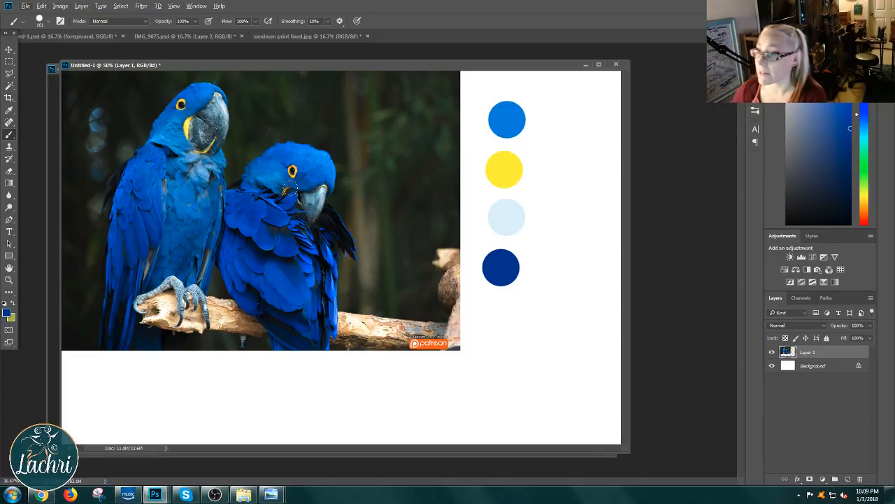
Step: Switch to the Move tool and float the deer painting in its own window beside the macaws composition
click(9, 50)
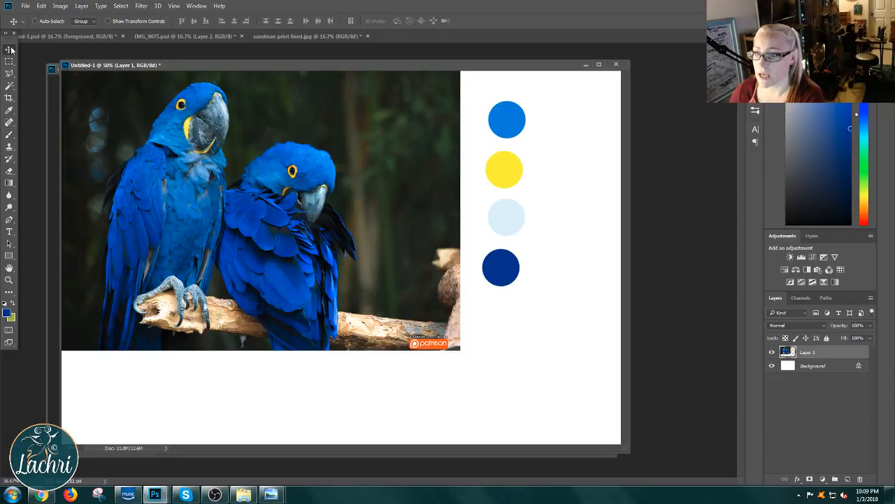
drag(297, 68, 362, 109)
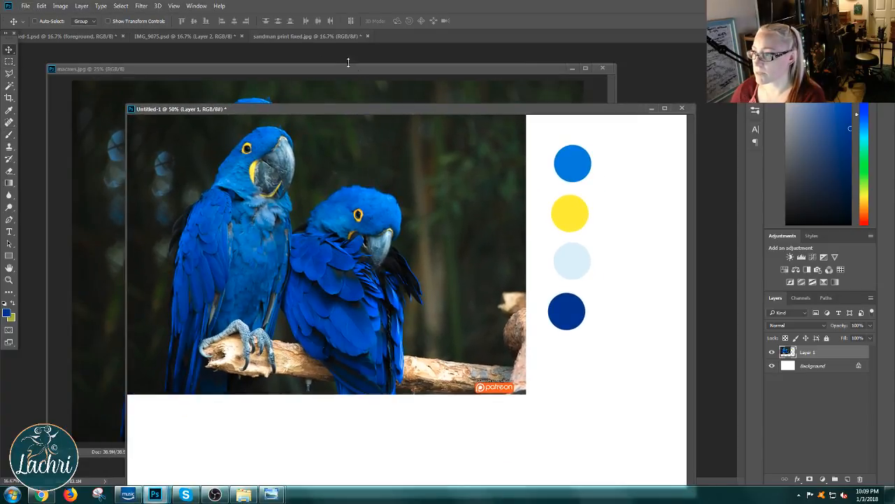
click(306, 37)
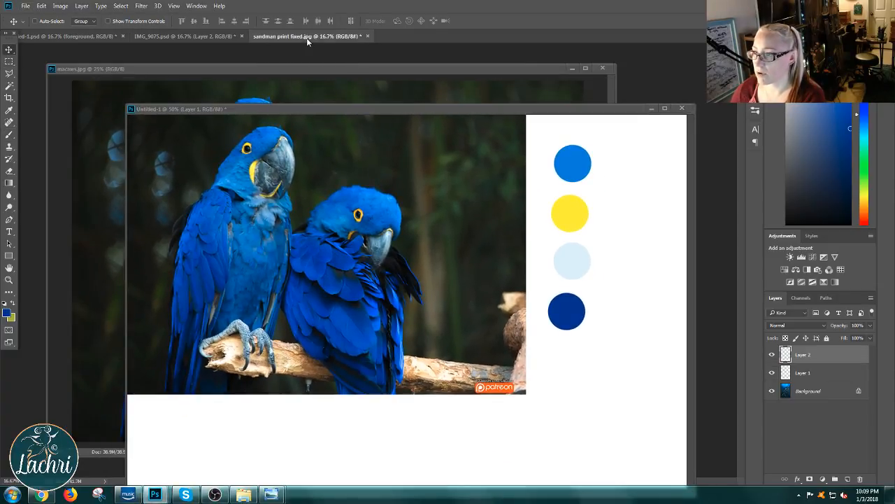
click(188, 37)
click(94, 37)
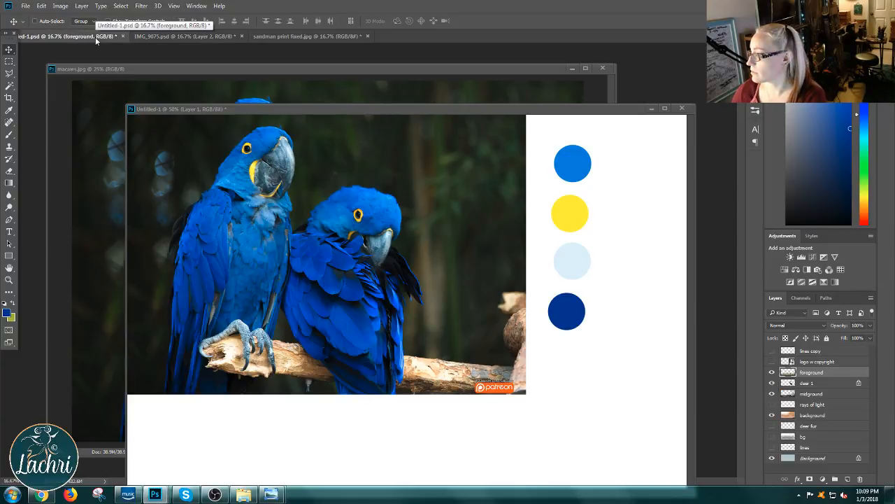
drag(87, 39, 95, 88)
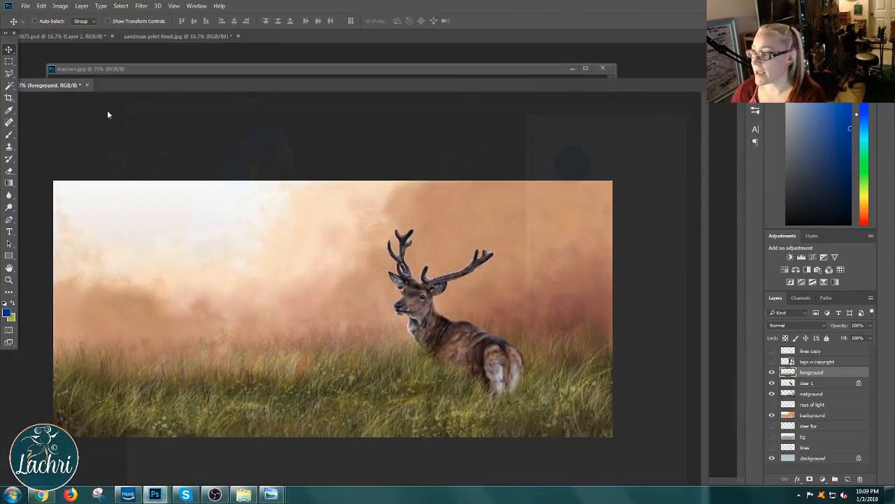
Step: Copy the deer 1 layer from the deer painting into the macaws document and position it over the birds
right_click(356, 247)
click(359, 251)
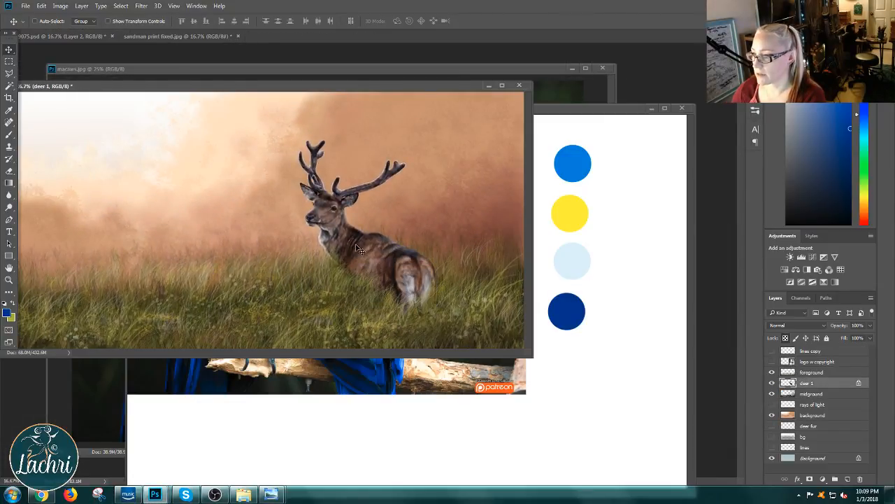
drag(357, 245, 383, 376)
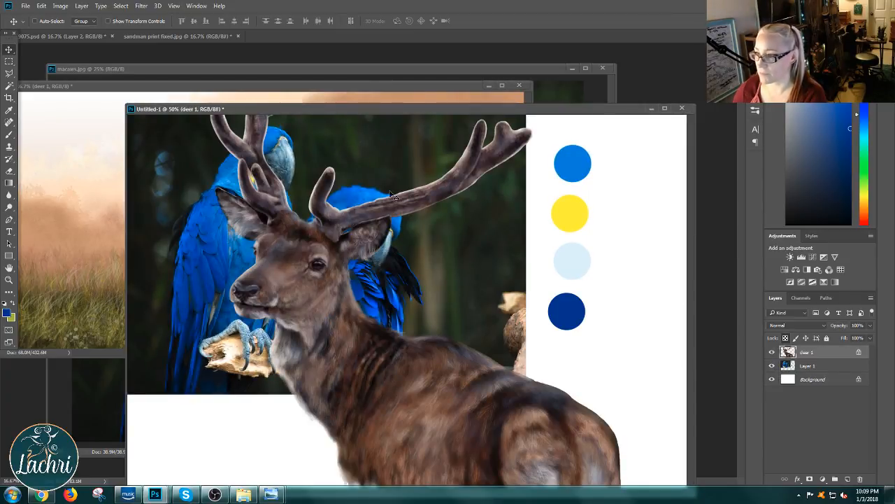
drag(378, 109, 353, 67)
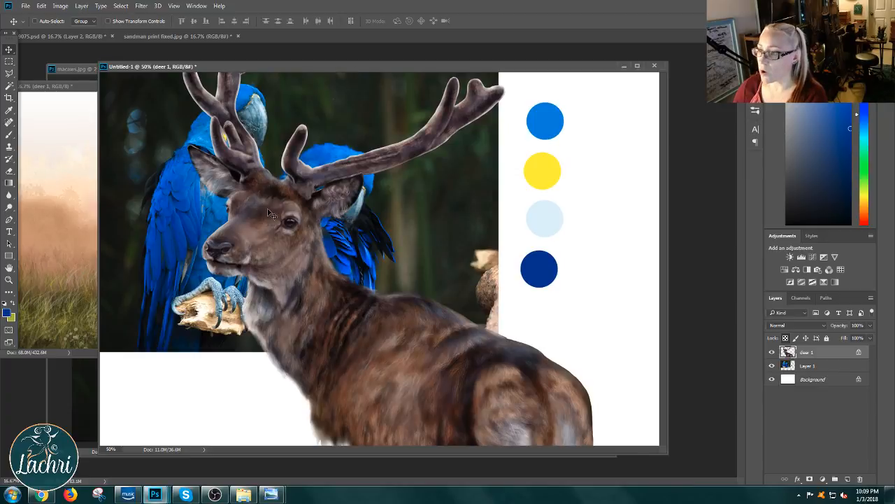
mouse_move(266, 204)
mouse_down()
mouse_move(288, 200)
mouse_move(237, 221)
mouse_move(288, 197)
mouse_move(255, 214)
mouse_up()
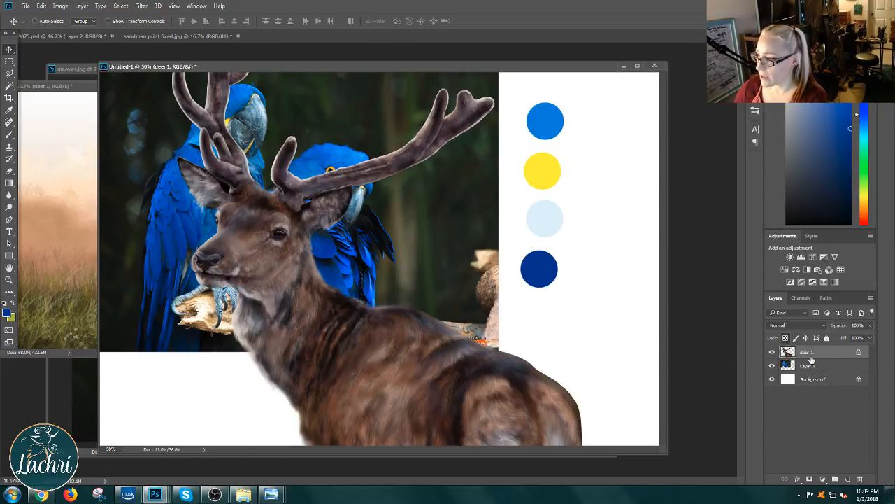
Step: Scale the deer down to less than half its size and place it in front of the macaws, overlapping the photo's lower edge
key(ctrl+t)
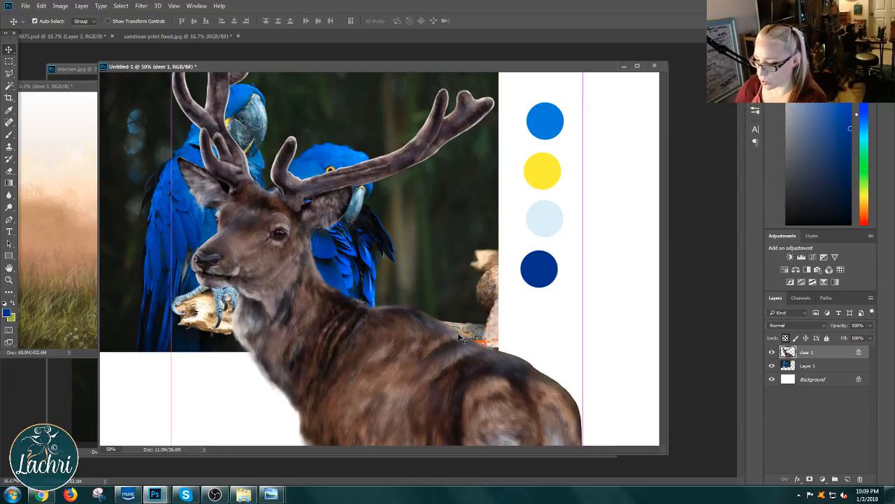
drag(373, 225, 377, 283)
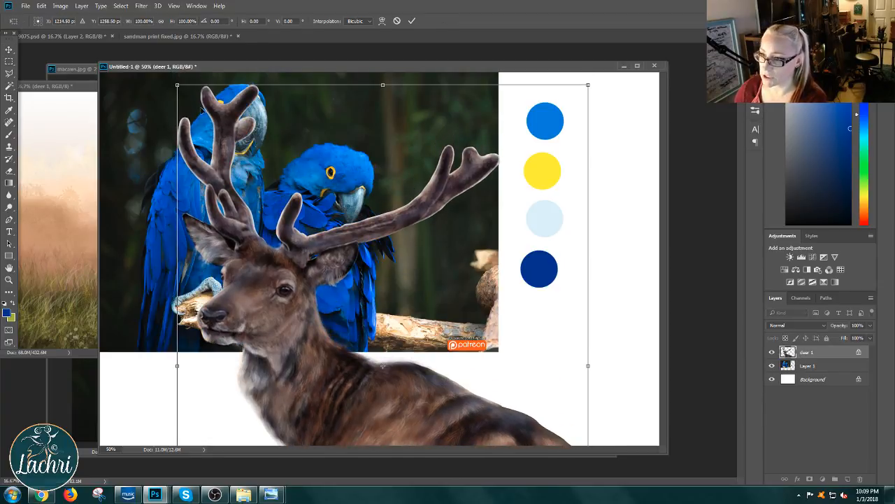
drag(176, 85, 254, 112)
drag(333, 182, 252, 232)
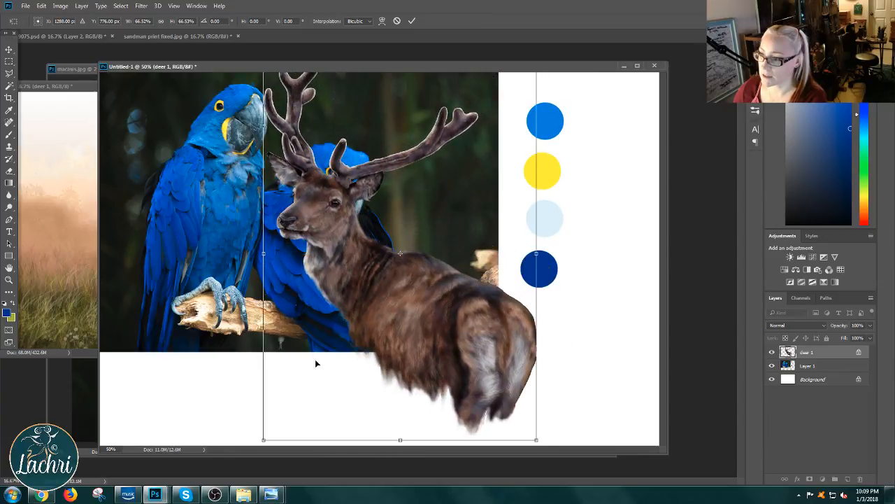
drag(265, 438, 356, 313)
key(Return)
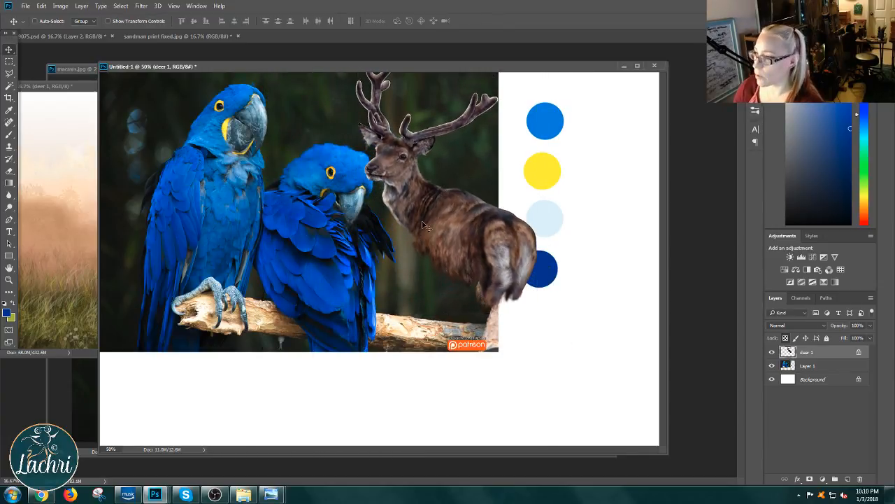
drag(437, 206, 325, 273)
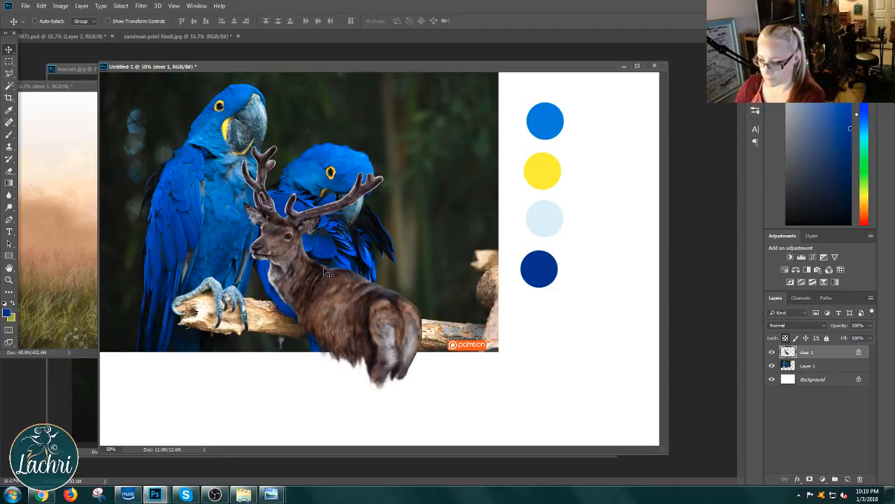
key(ctrl+t)
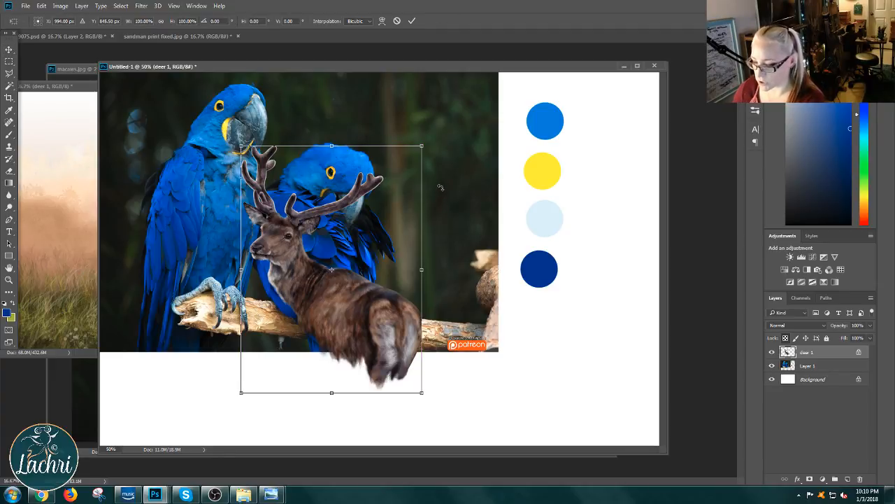
drag(421, 146, 642, 88)
key(Escape)
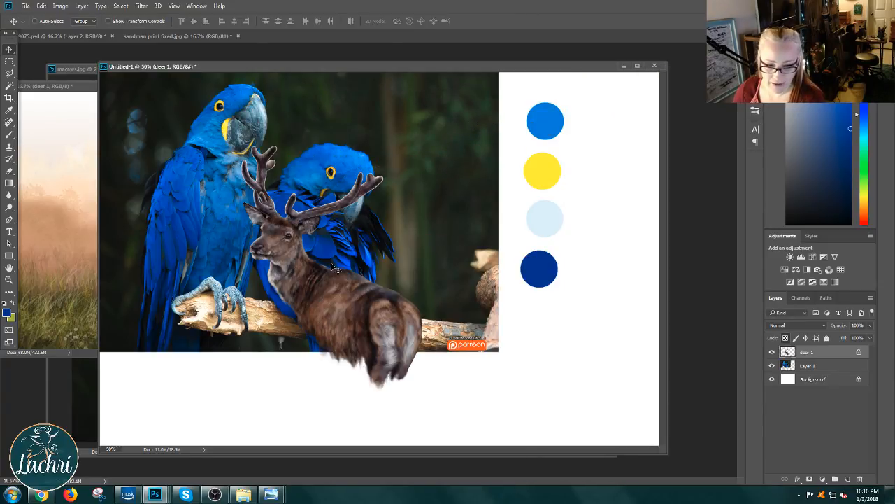
Step: Move the deer down and left, select the macaws layer with it, and shift both together to inset them within the white canvas
drag(331, 306, 308, 317)
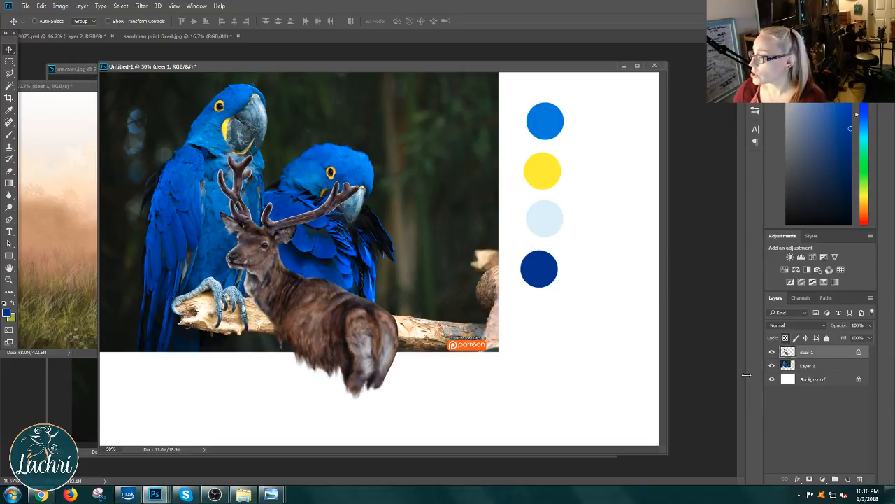
shift+click(801, 366)
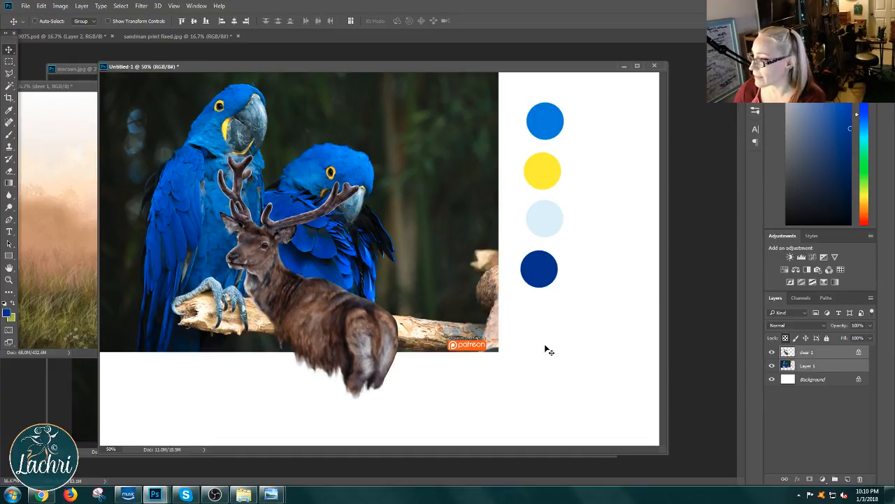
drag(363, 291, 382, 310)
Step: Try to scale the deer and macaws layers down together to about 97% with Free Transform
key(ctrl+t)
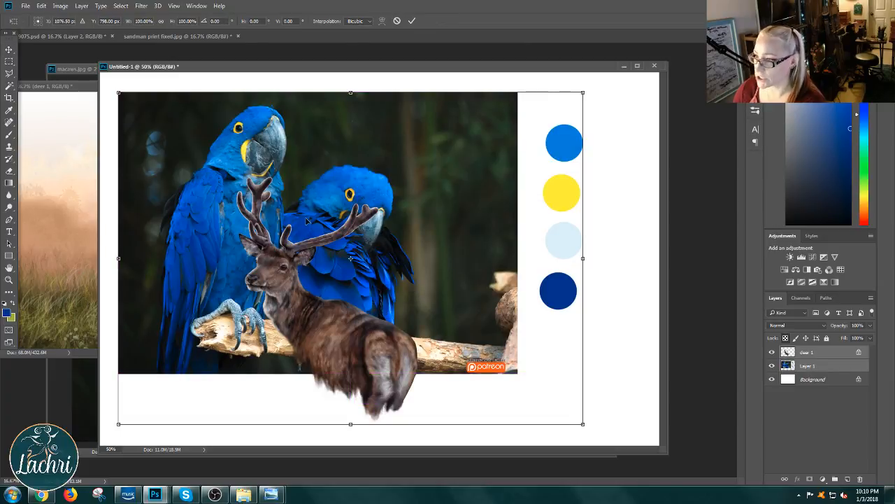
drag(584, 98, 589, 136)
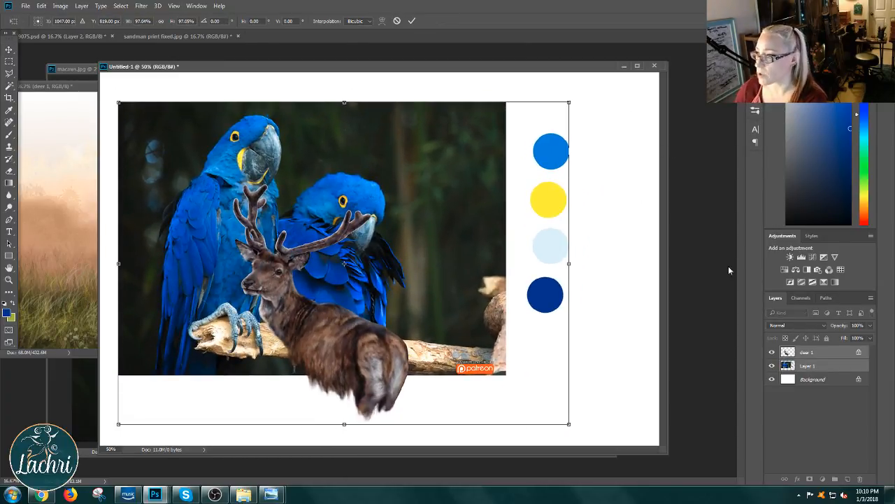
key(Return)
Step: Select only the deer 1 layer and try to resize the deer independently of the macaws photo with Free Transform
click(827, 354)
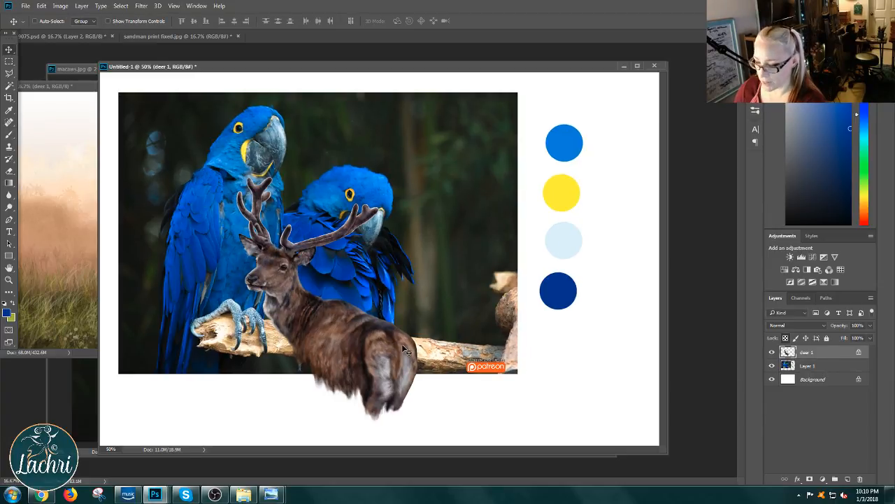
key(ctrl+t)
drag(417, 177, 435, 189)
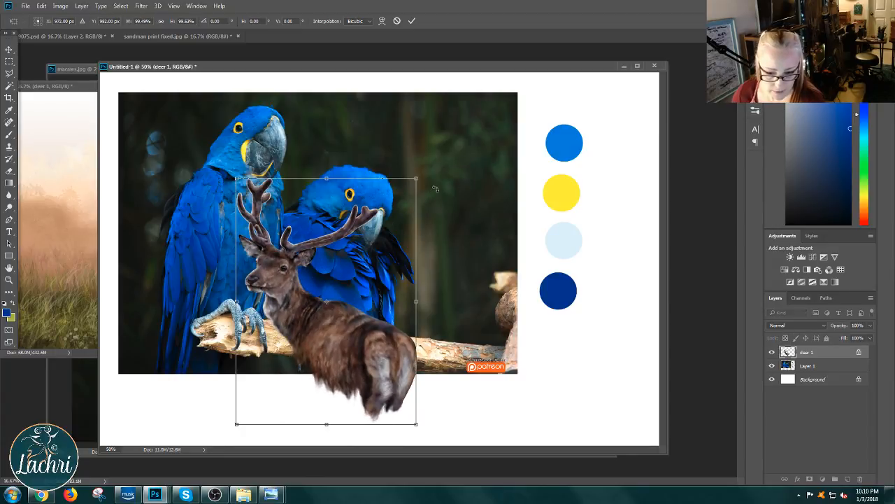
key(Return)
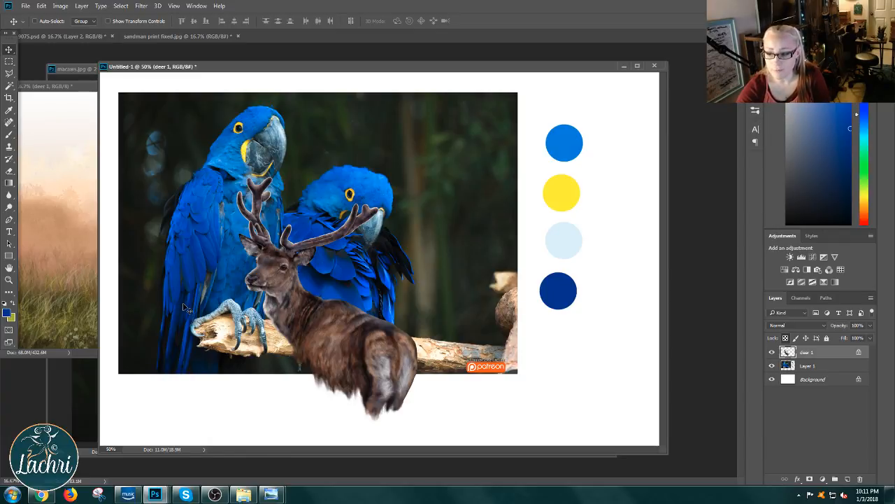
Step: Switch to Chrome and bring up the YouTube live event page for the painting design livestream
key(space)
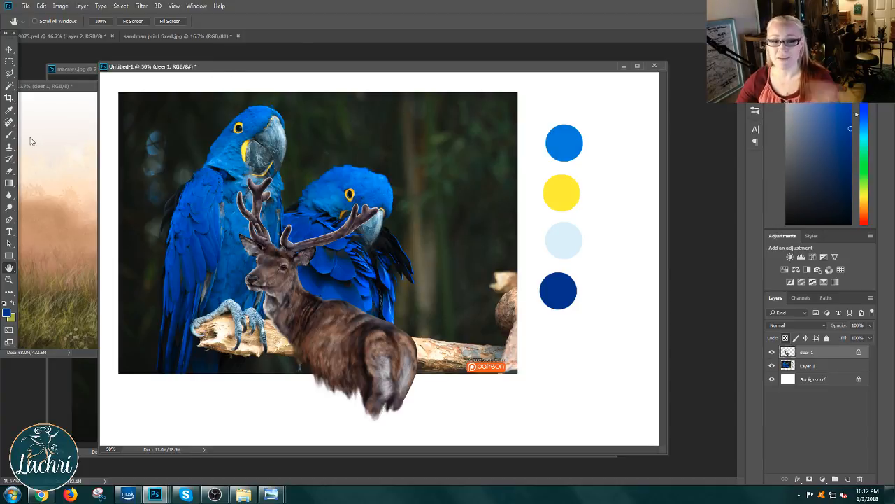
click(42, 494)
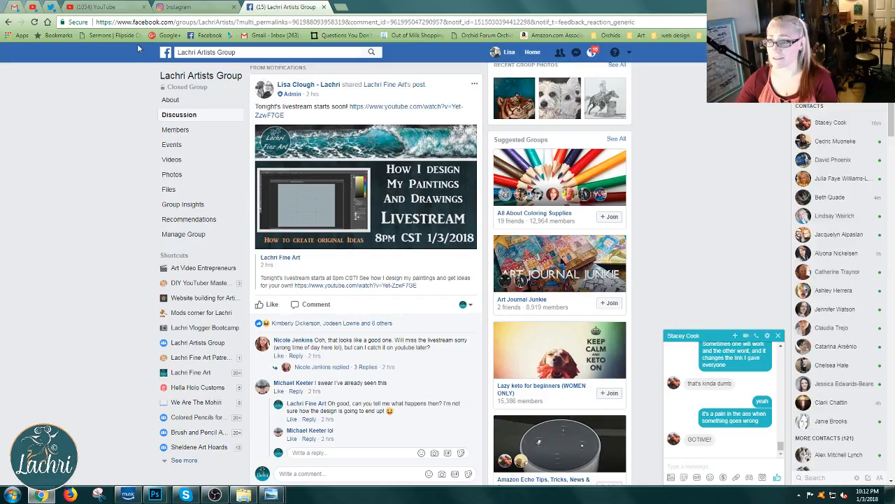
click(105, 12)
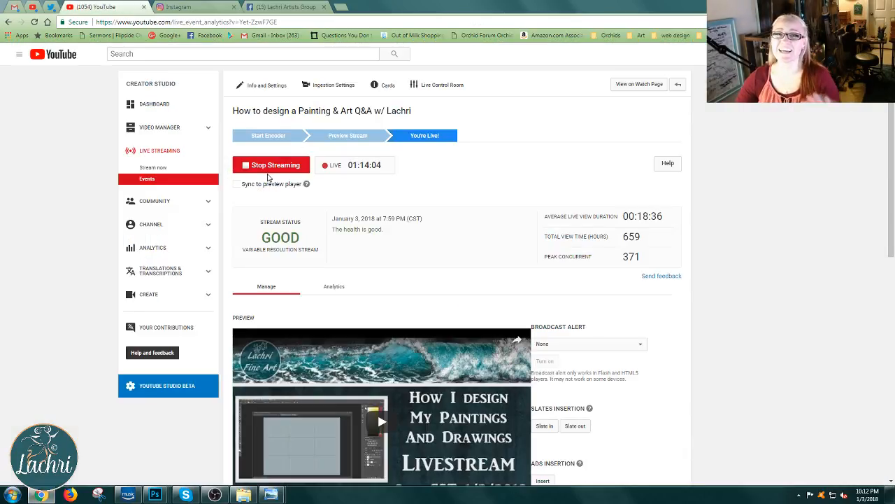